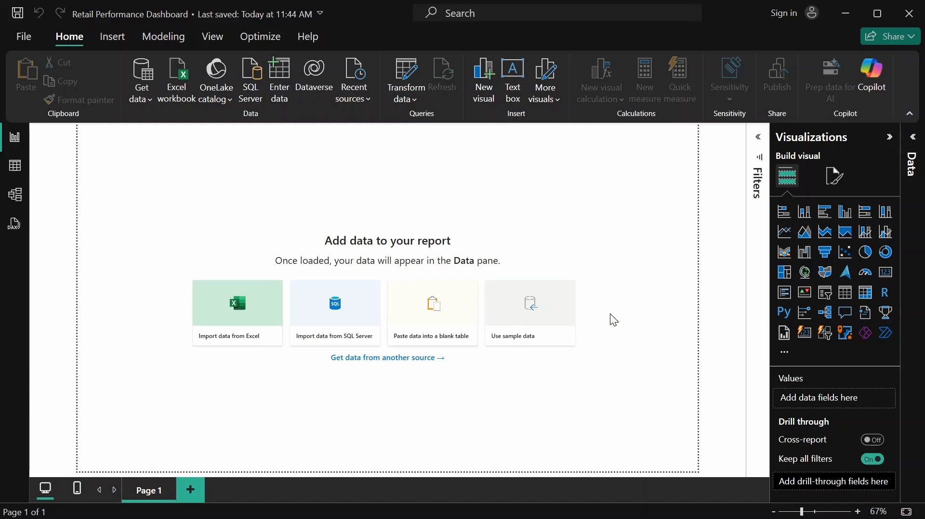
Import Retail Store Sales.csv as a Text/CSV source and load its data into the report
click(383, 357)
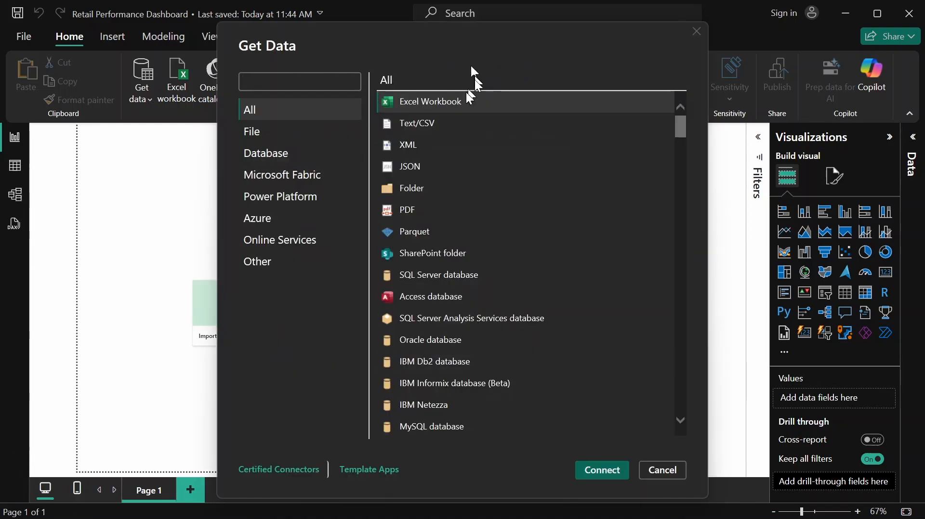
click(444, 123)
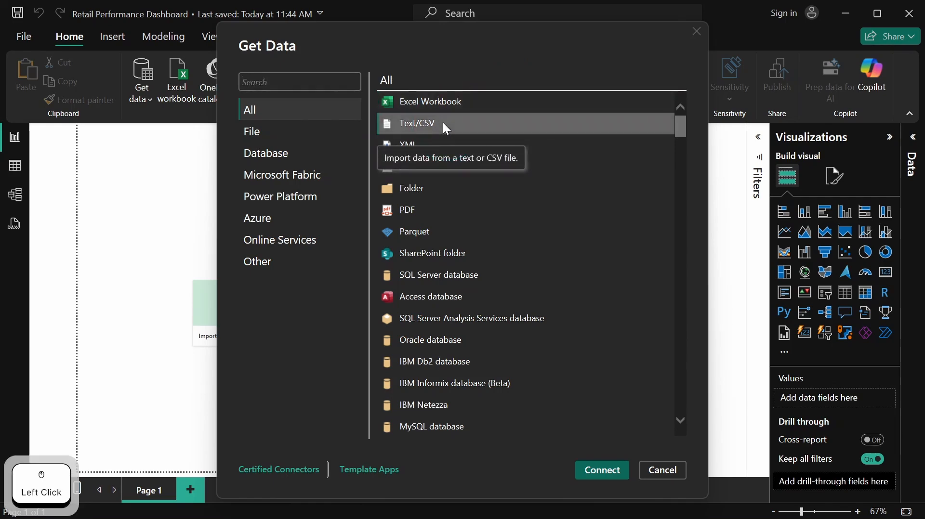
click(586, 474)
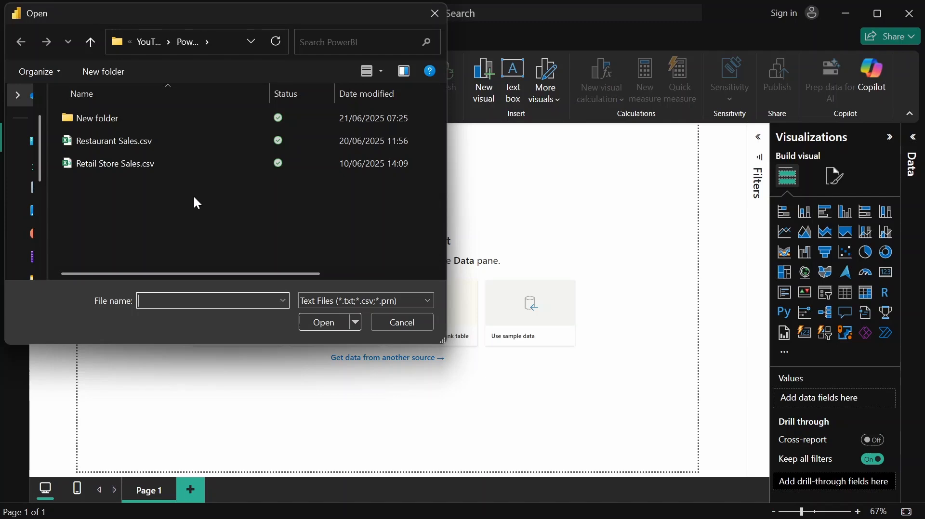
click(138, 163)
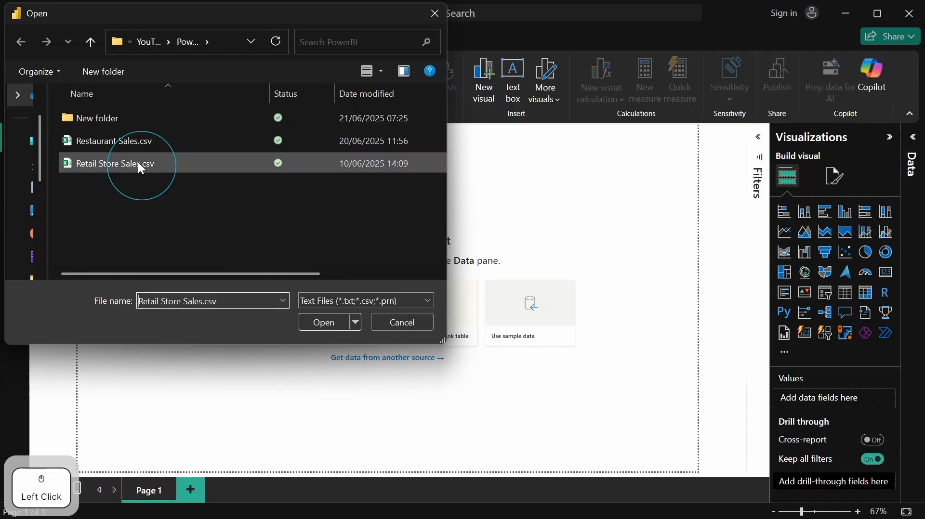
click(323, 323)
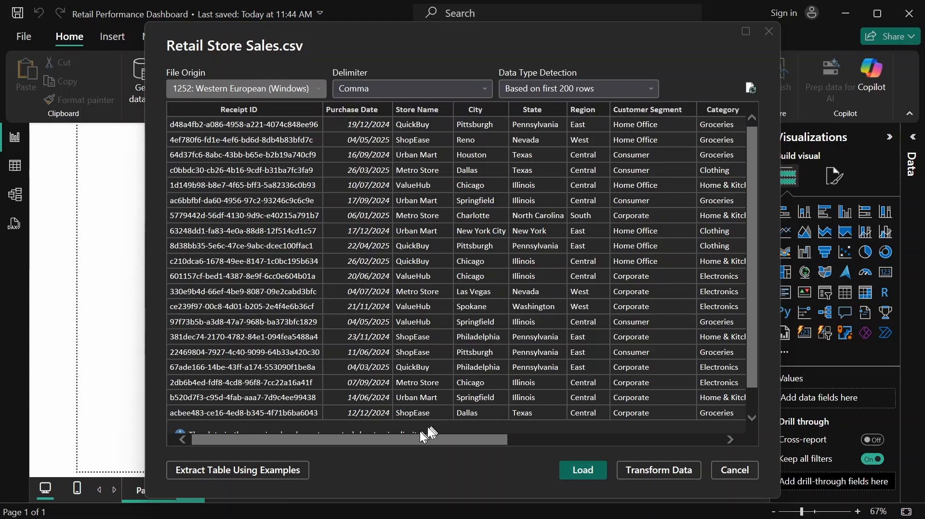
drag(413, 440, 622, 435)
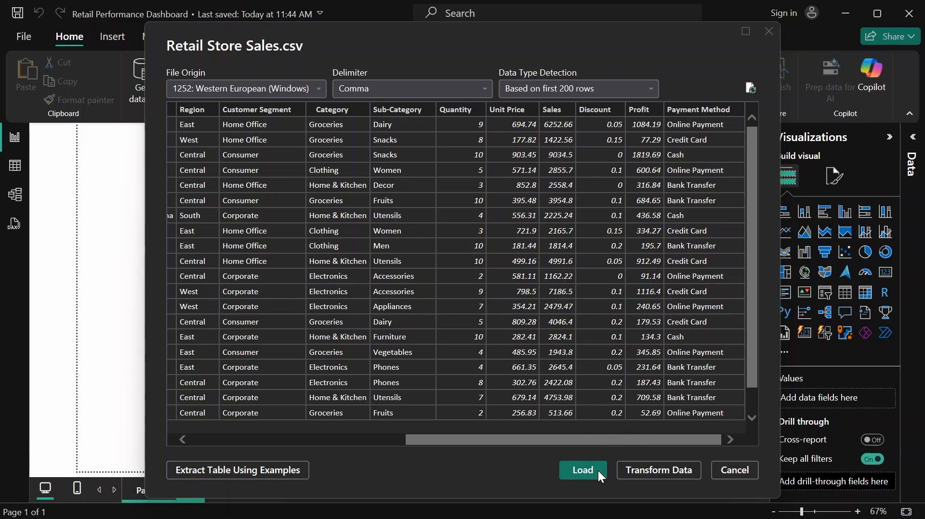
click(582, 471)
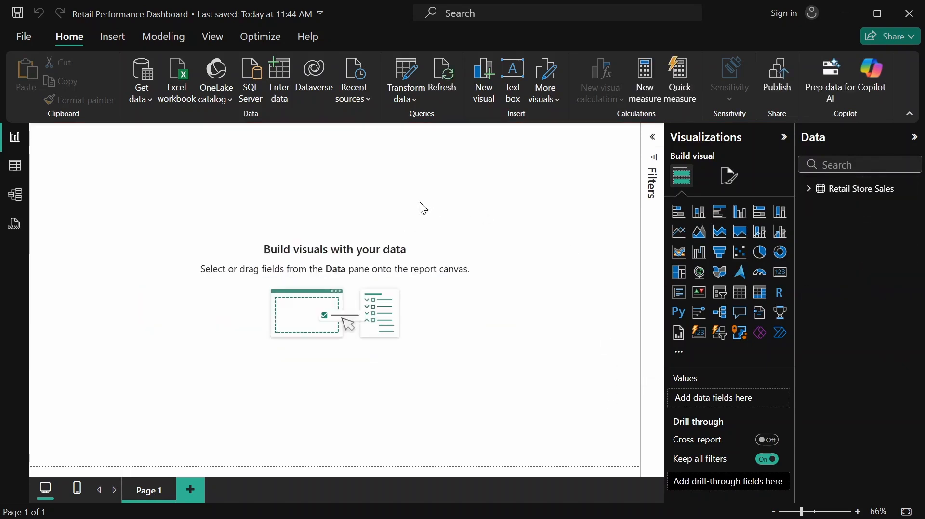
Format the Purchase Date column of the Retail Store Sales table as dd/mm/yyyy
click(14, 170)
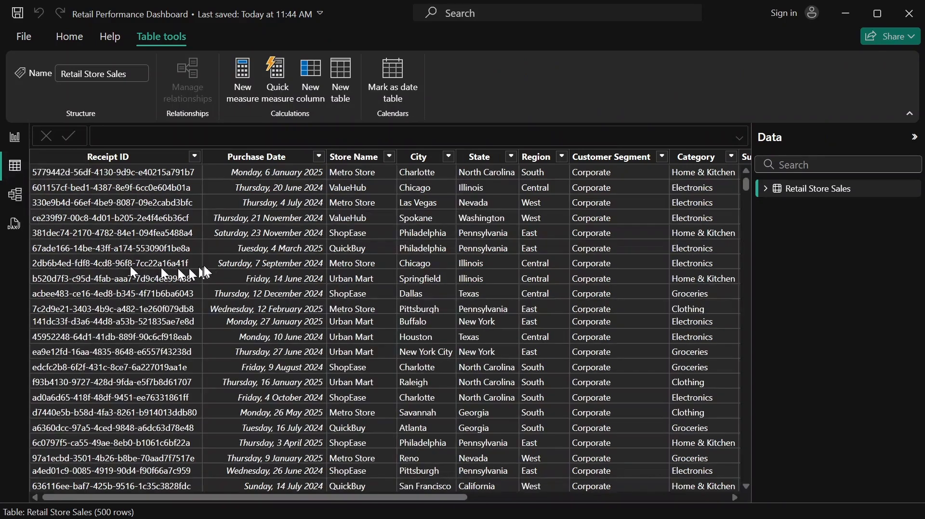
click(245, 155)
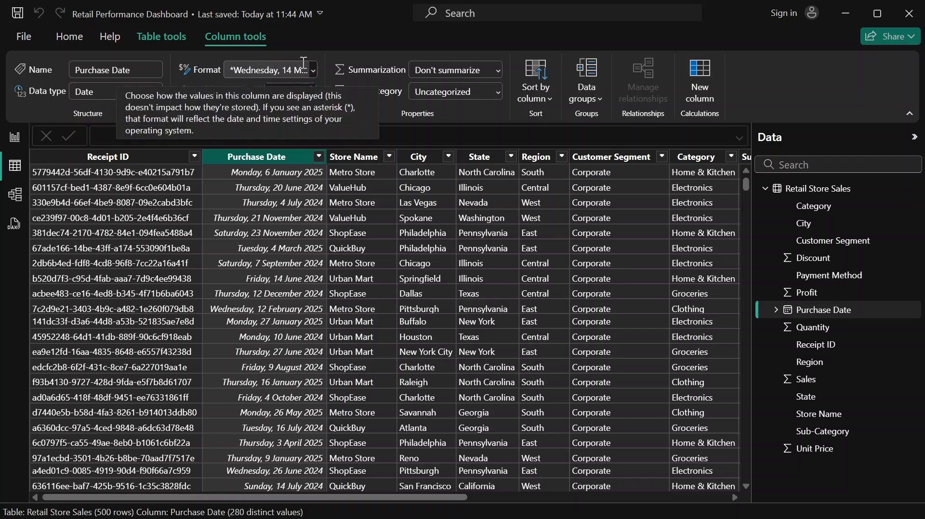
click(315, 73)
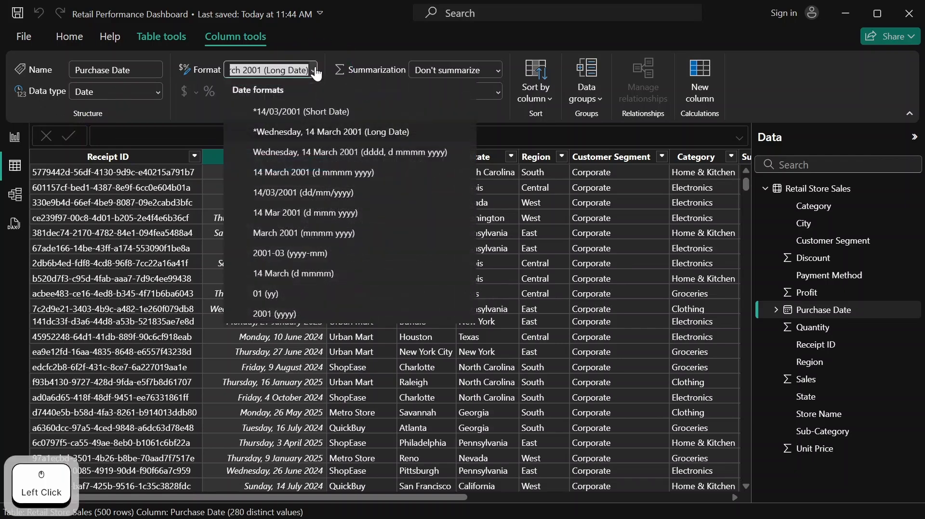
click(300, 192)
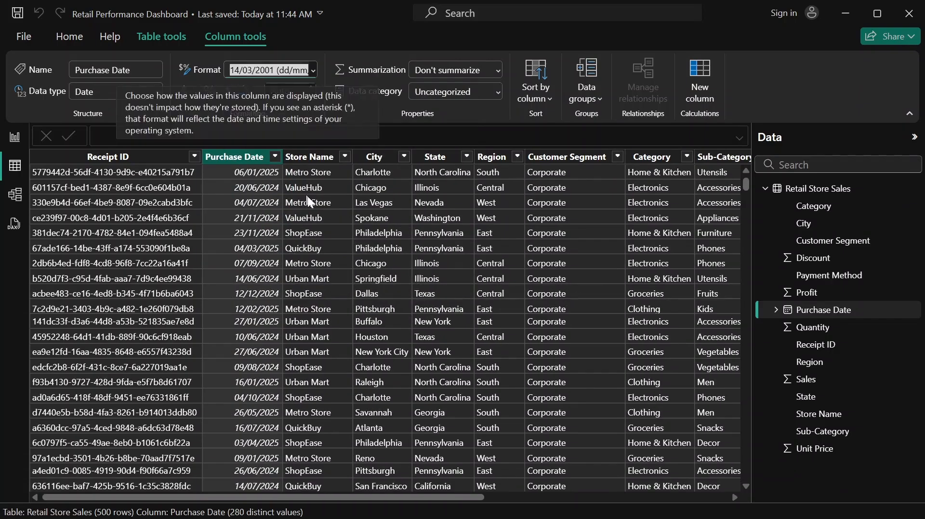
Apply the Currency format to the Unit Price column of the Retail Store Sales table
drag(409, 499, 720, 501)
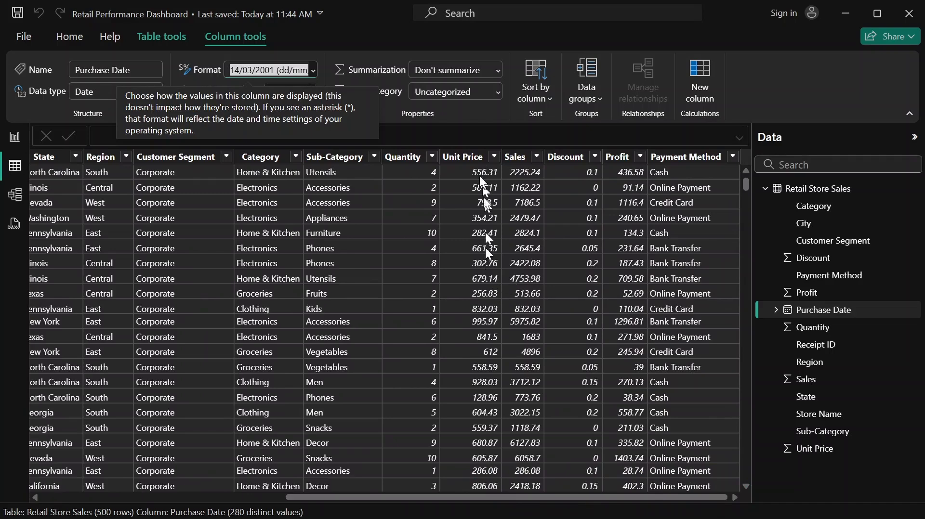
click(454, 159)
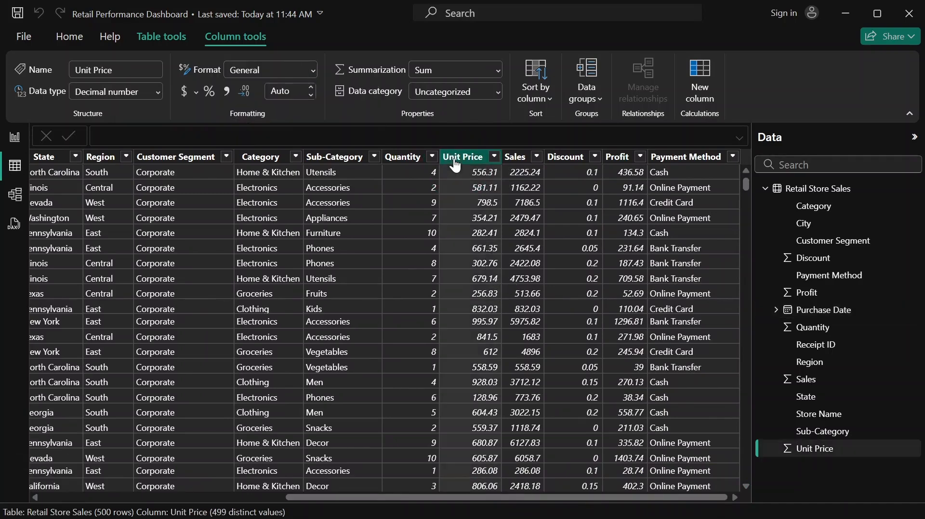
click(314, 71)
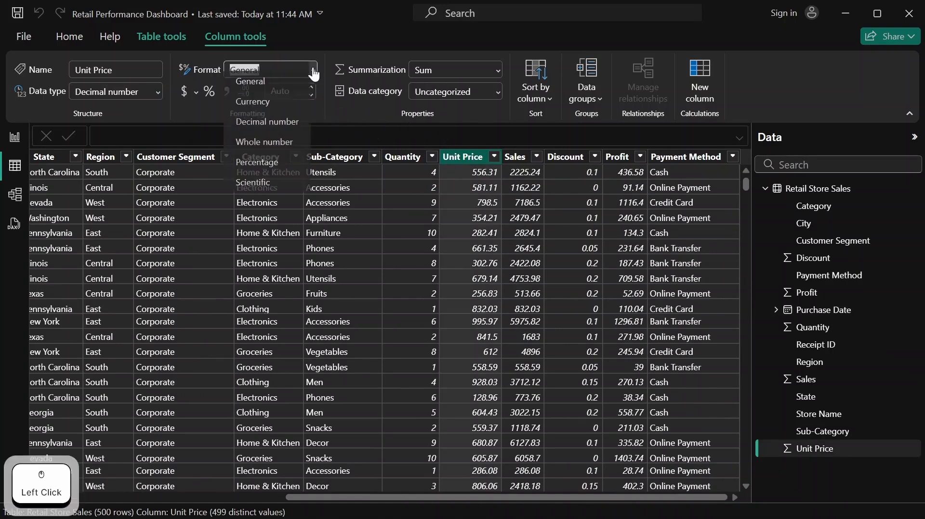
click(288, 105)
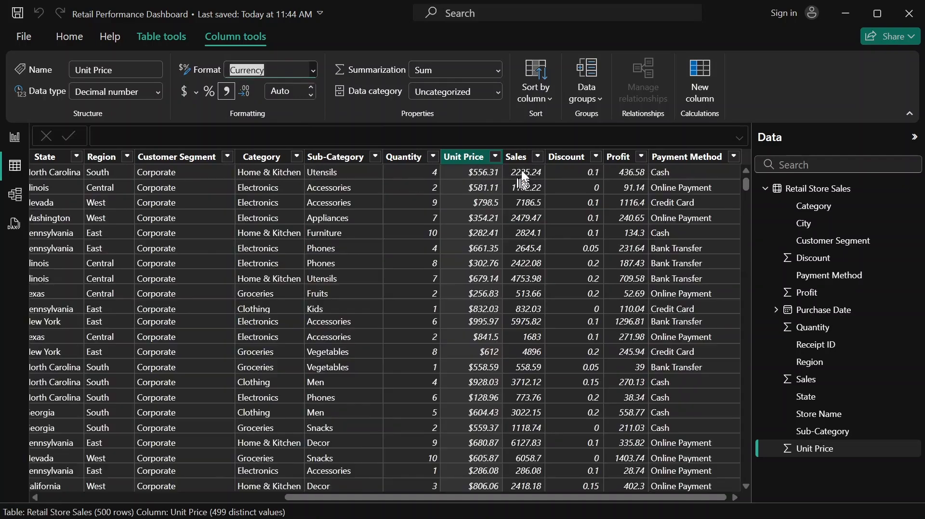
Apply the Currency format to the Sales and Profit columns
click(523, 159)
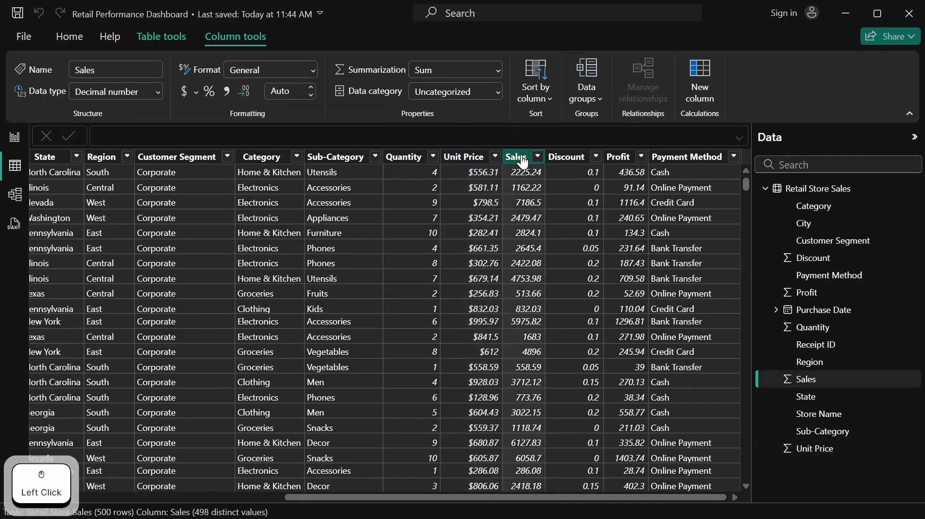
click(309, 70)
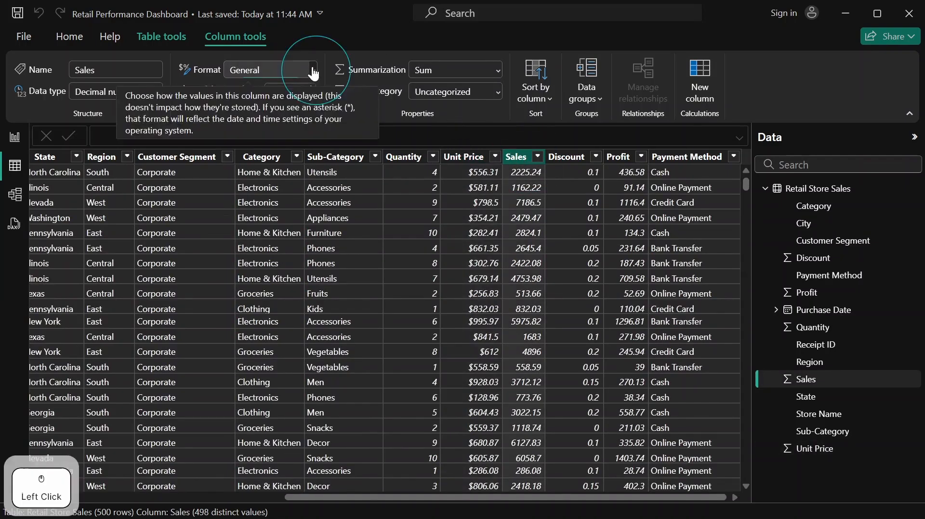
click(283, 110)
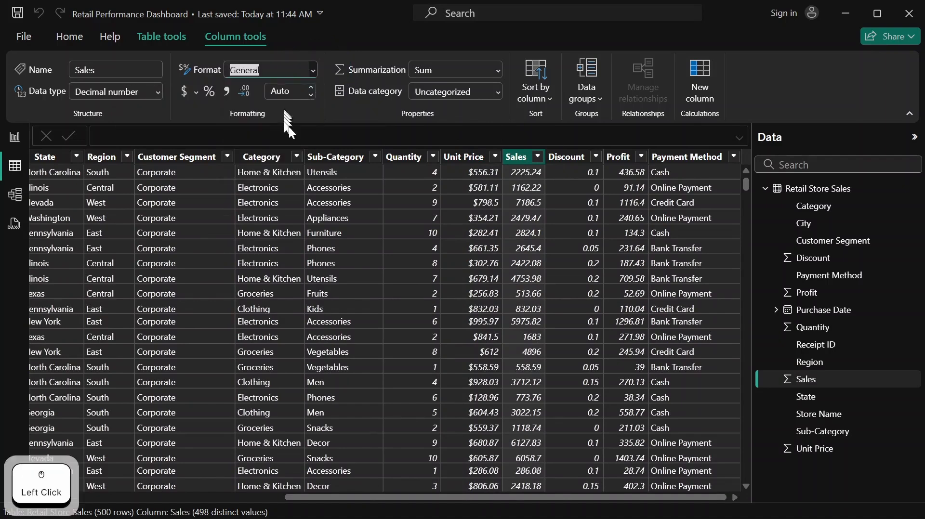
click(617, 159)
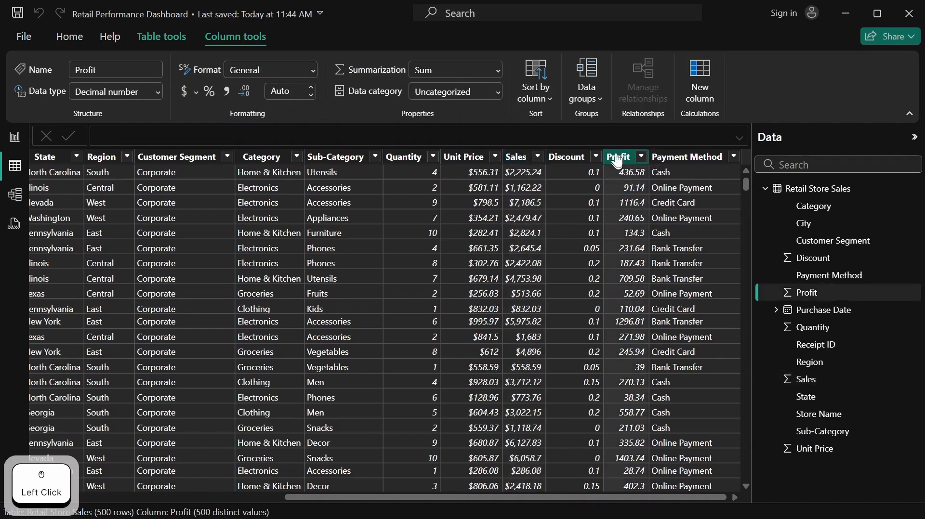
click(313, 71)
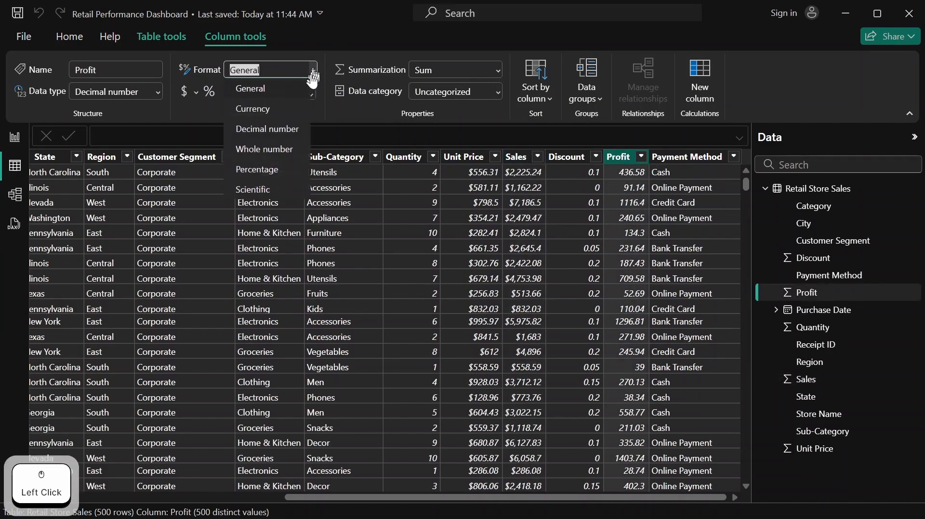
click(282, 113)
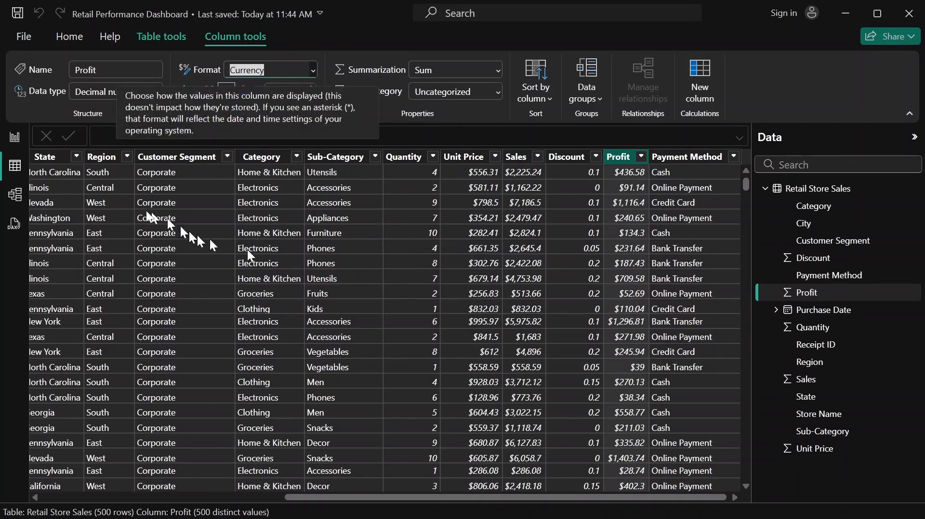
Add a card visual to the report page, place it at the page's upper edge near the middle, and roughly halve its height
click(10, 143)
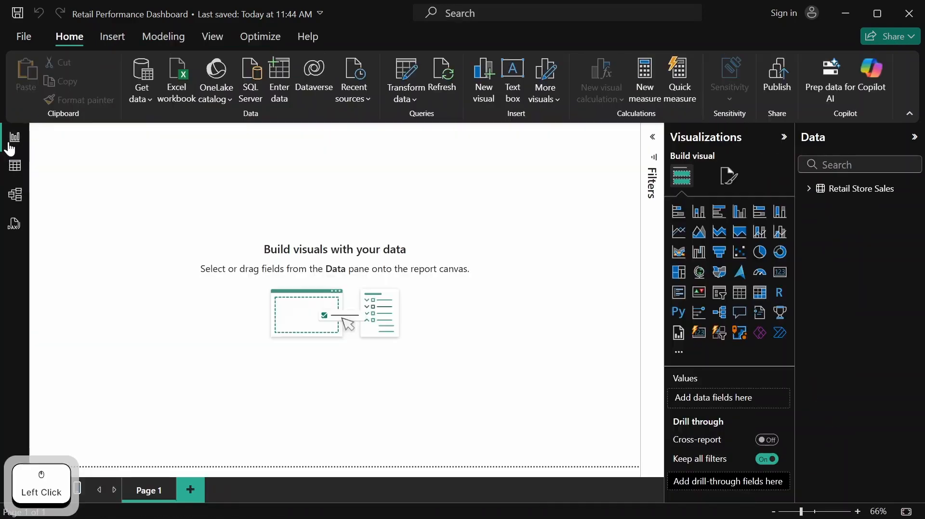
click(371, 188)
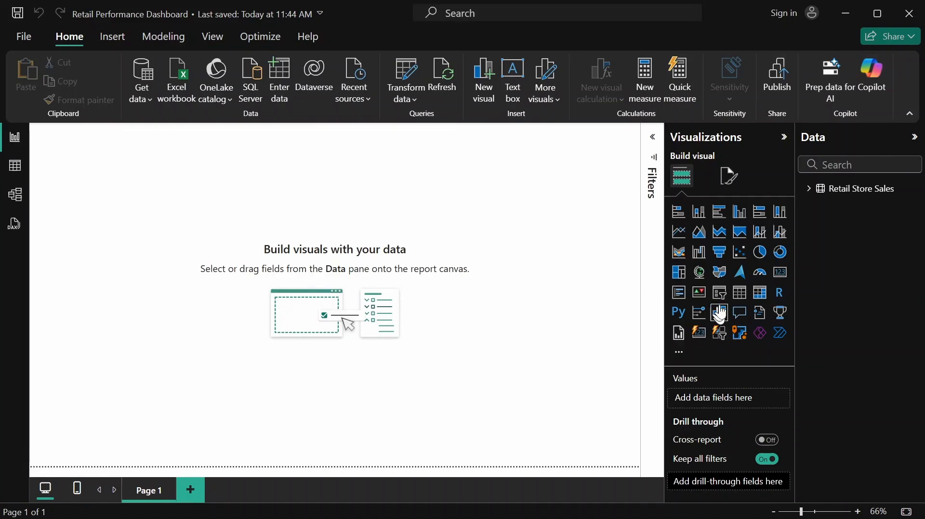
click(781, 274)
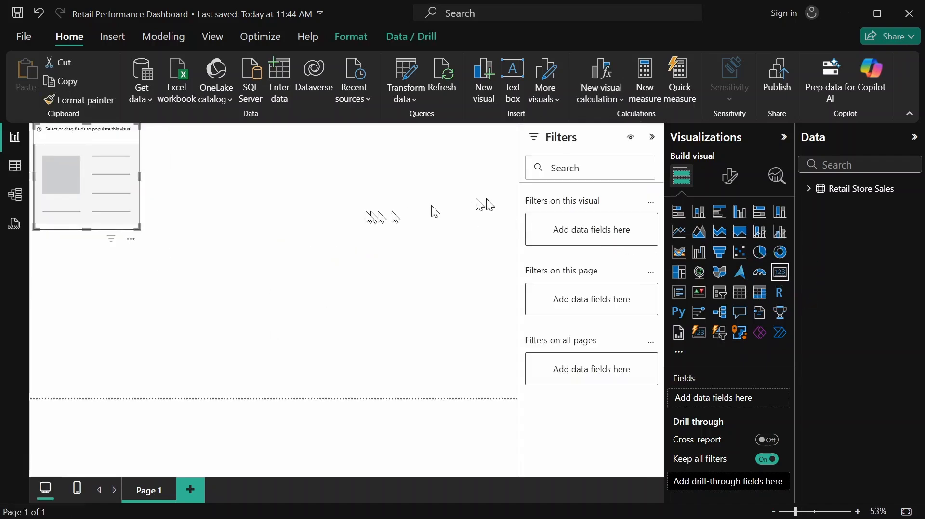
click(652, 138)
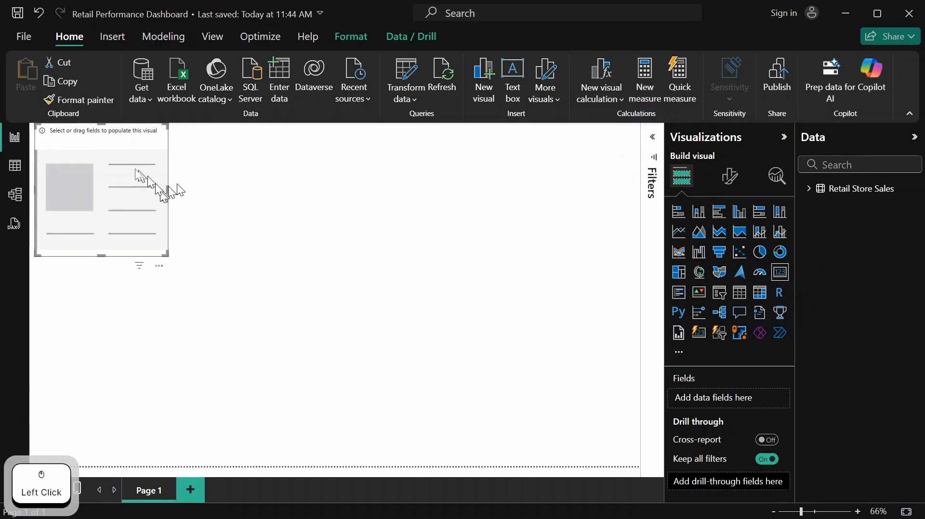
click(111, 164)
drag(131, 181, 378, 161)
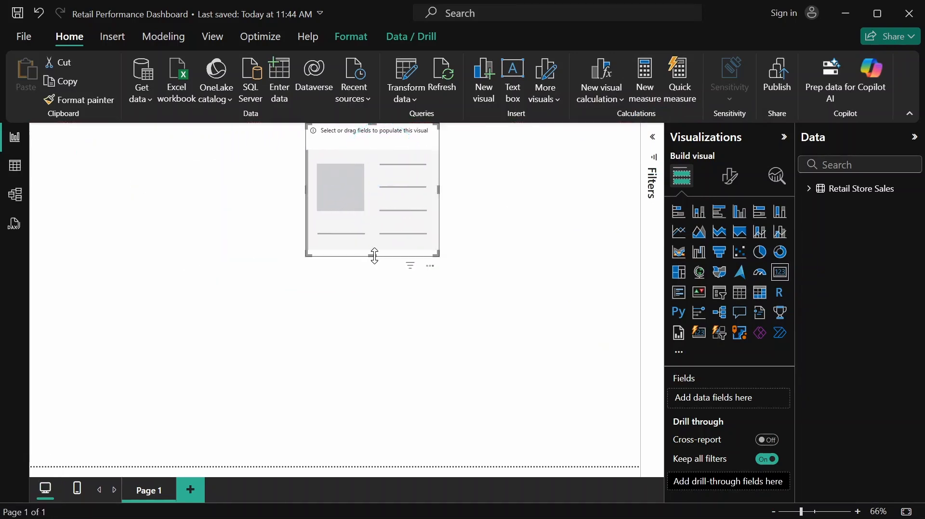
drag(378, 256, 386, 192)
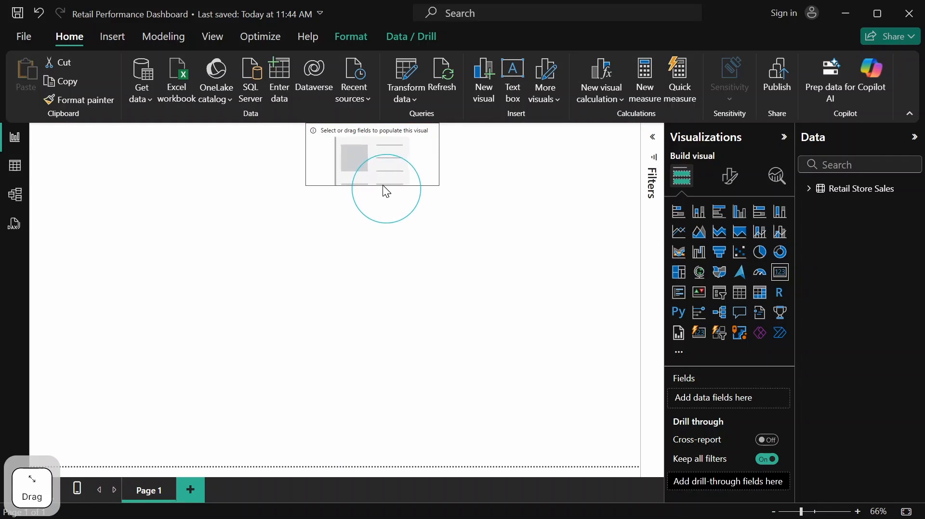
Populate the card with the Sales field from the Retail Store Sales table
click(806, 194)
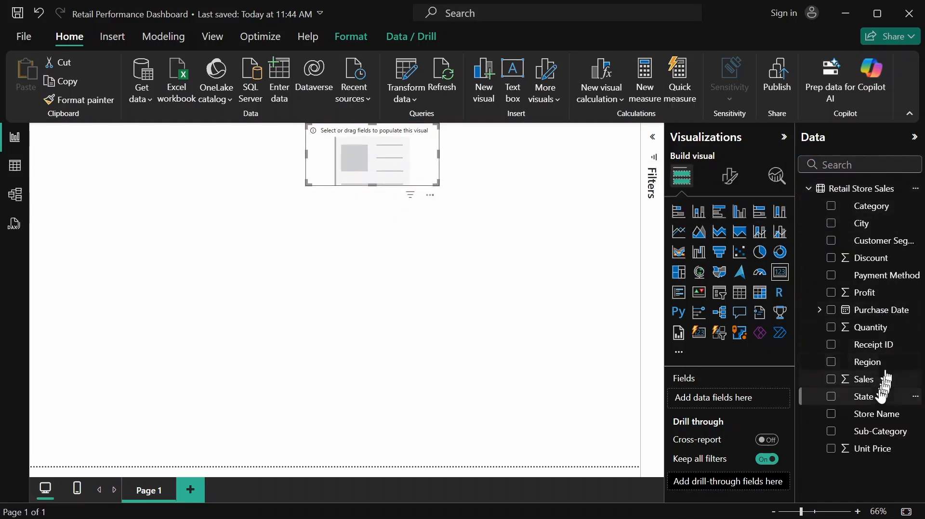
click(886, 383)
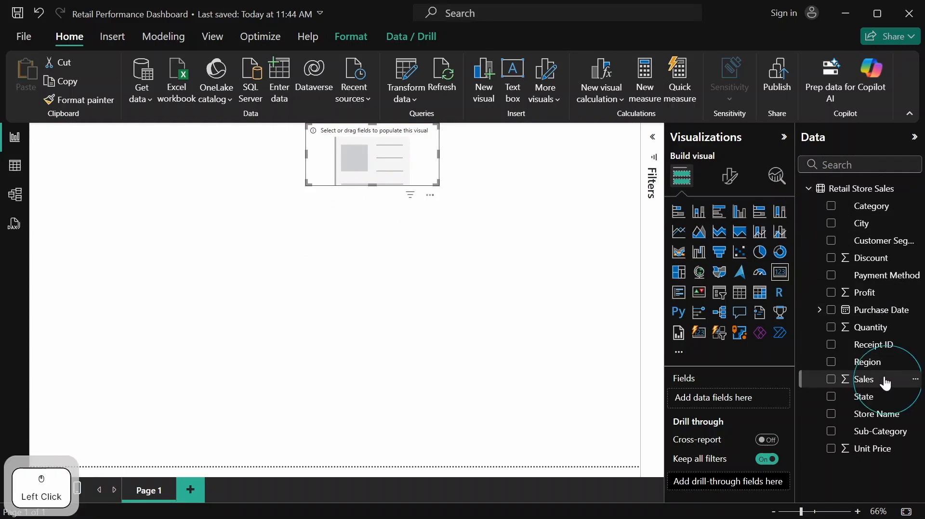
drag(885, 383, 743, 398)
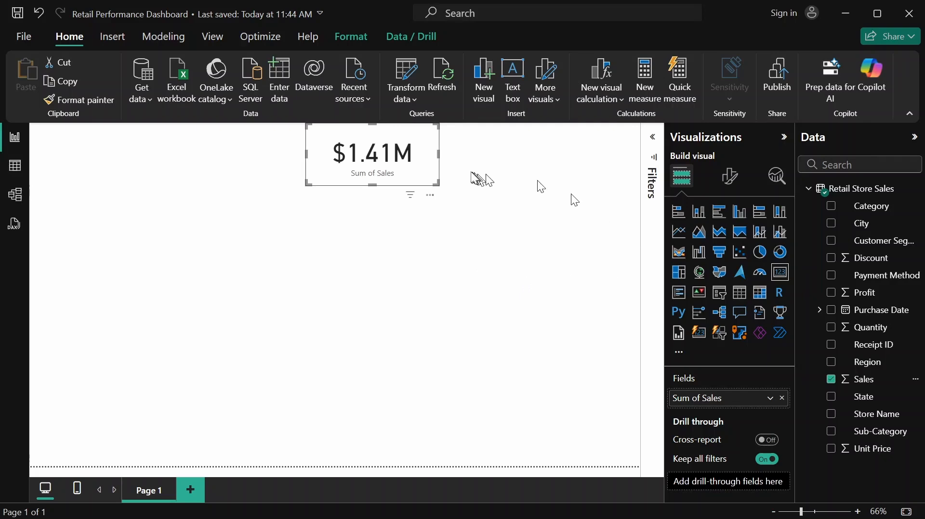
Add a second card beside the sales card, narrow it, and shorten it to match the first card's height
click(448, 126)
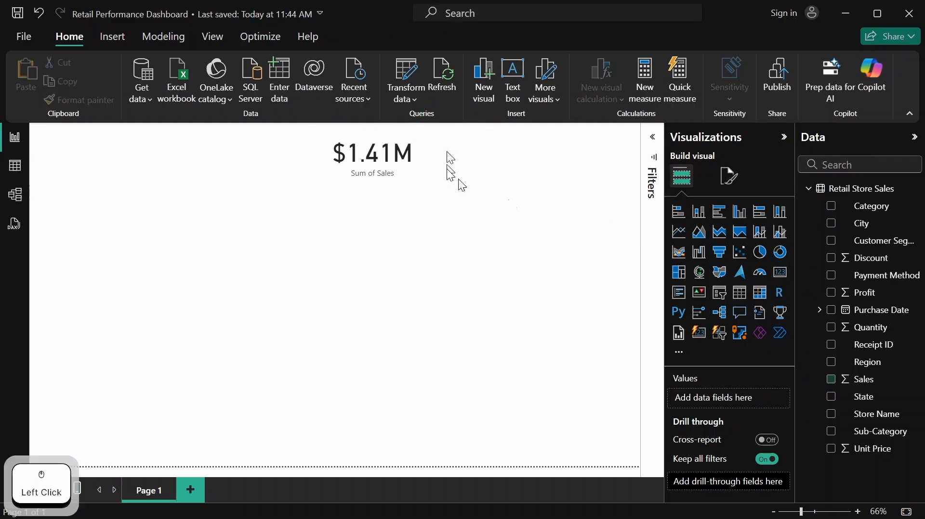
click(778, 273)
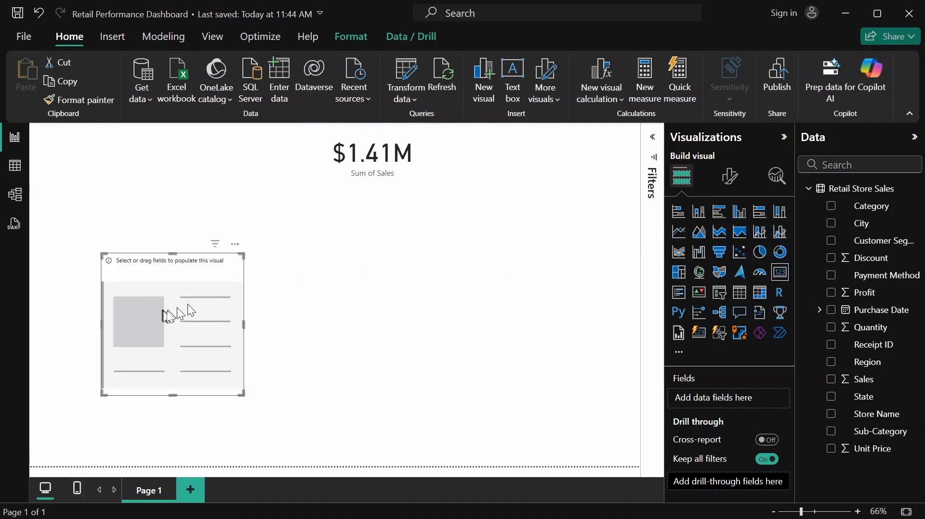
drag(191, 310, 507, 175)
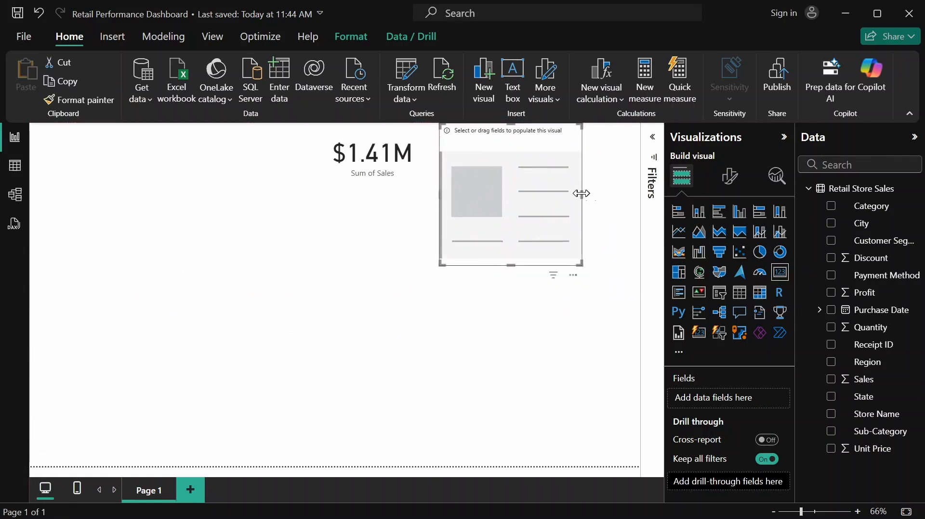
drag(582, 194, 532, 202)
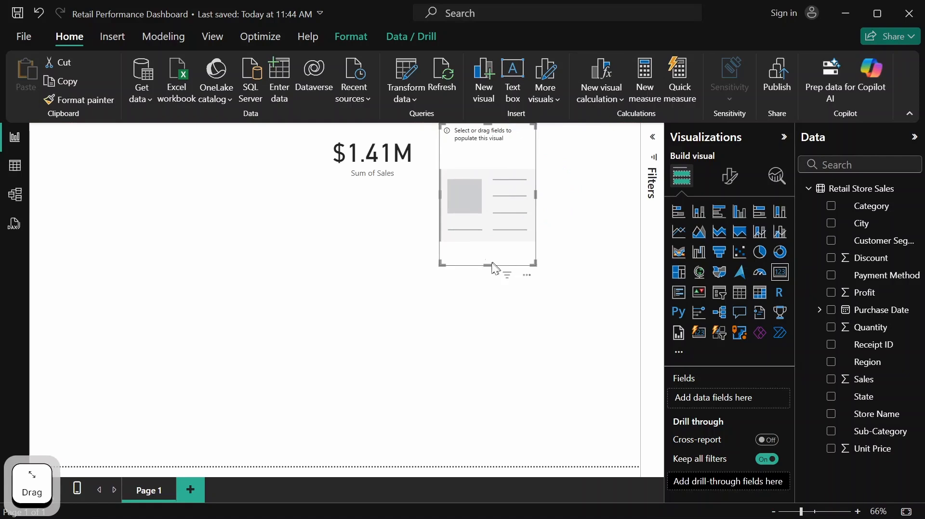
drag(496, 269, 496, 185)
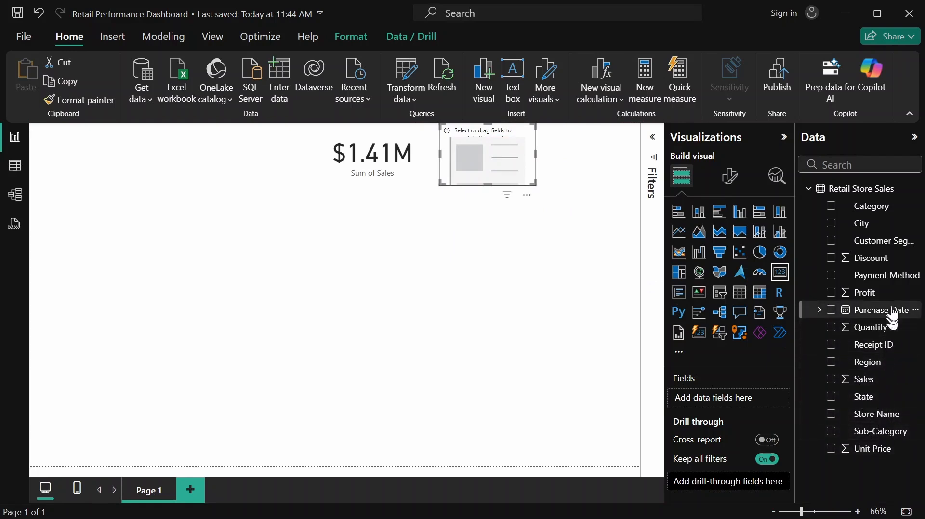
Populate the second card with the Profit field, and shift both cards left while widening the profit card so its value fits
drag(890, 293, 758, 398)
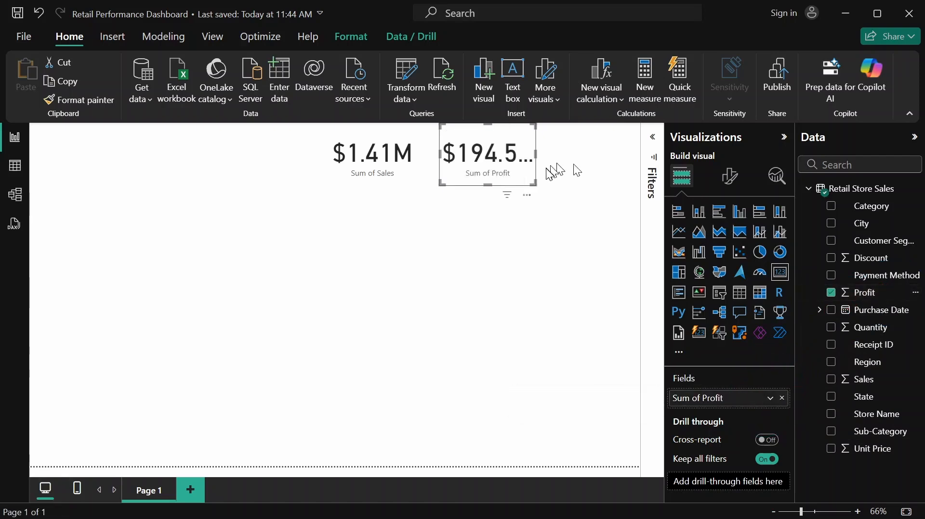
click(367, 135)
drag(380, 132, 338, 136)
click(441, 152)
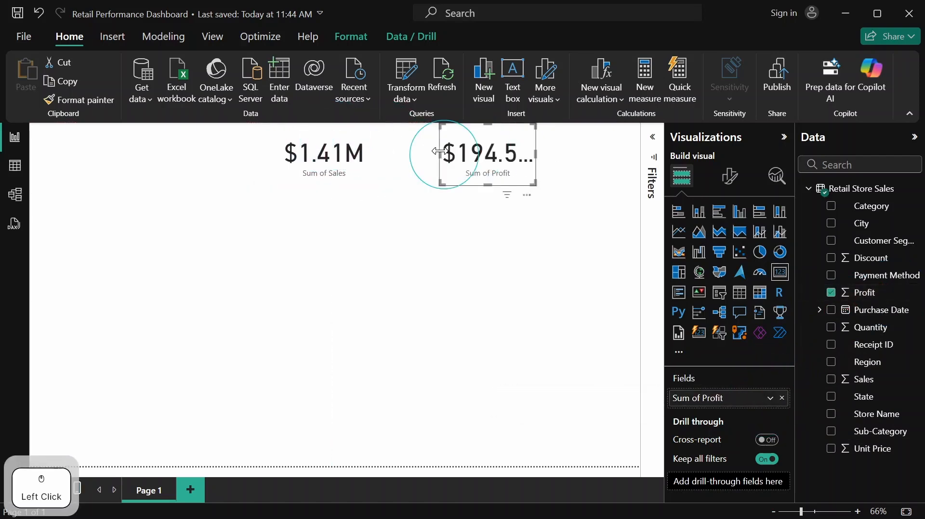
drag(439, 151, 419, 159)
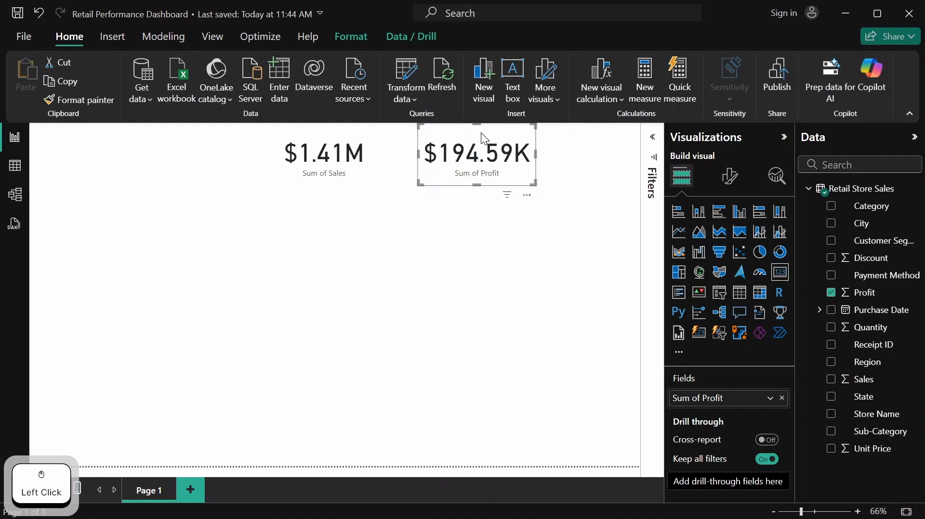
drag(481, 132, 458, 135)
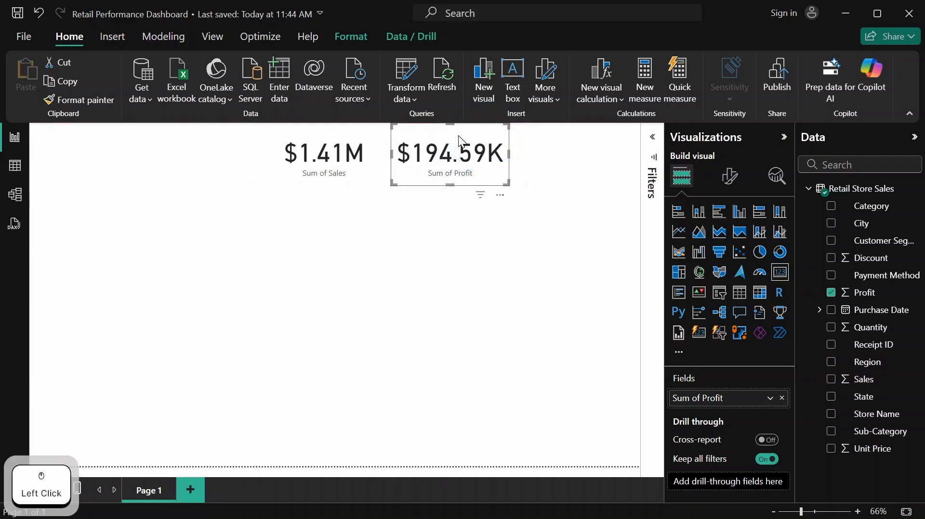
click(524, 139)
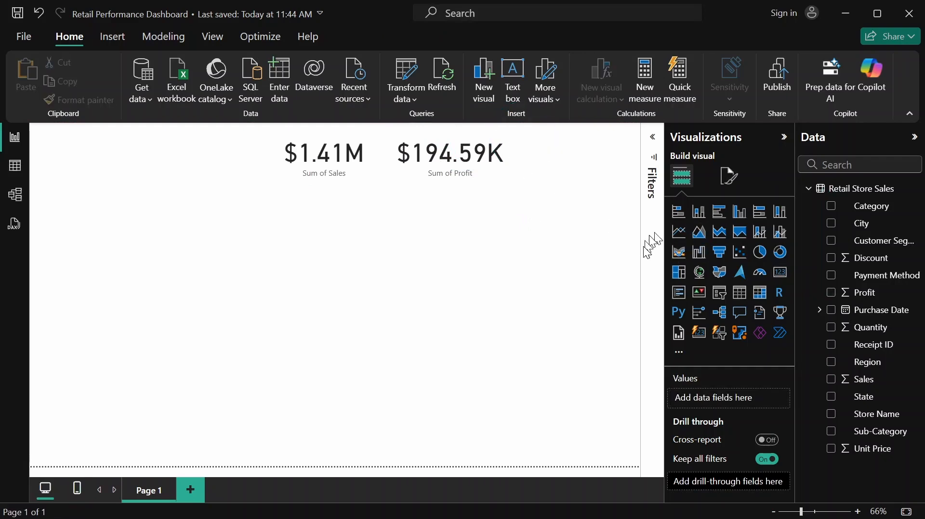
Add a third card in the page's upper-right corner, shortening and narrowing it so it clears the profit card
click(782, 280)
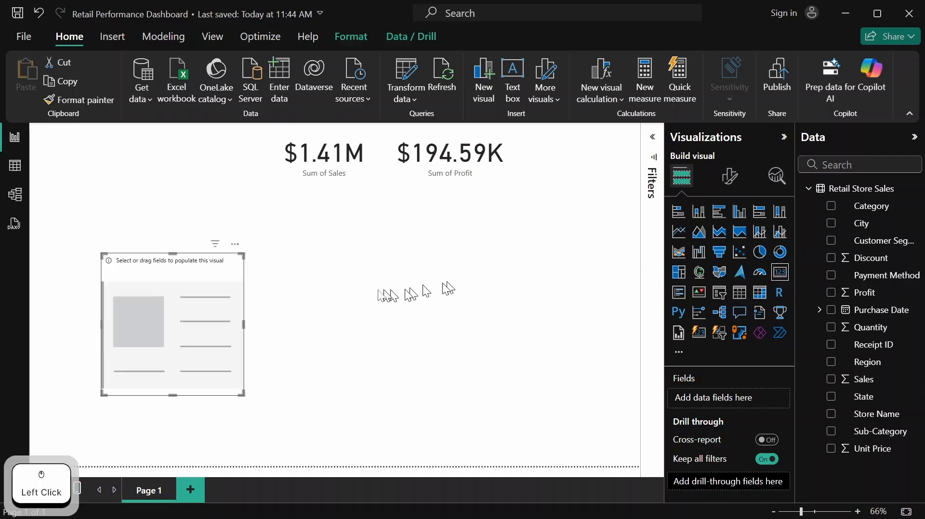
drag(166, 316, 561, 191)
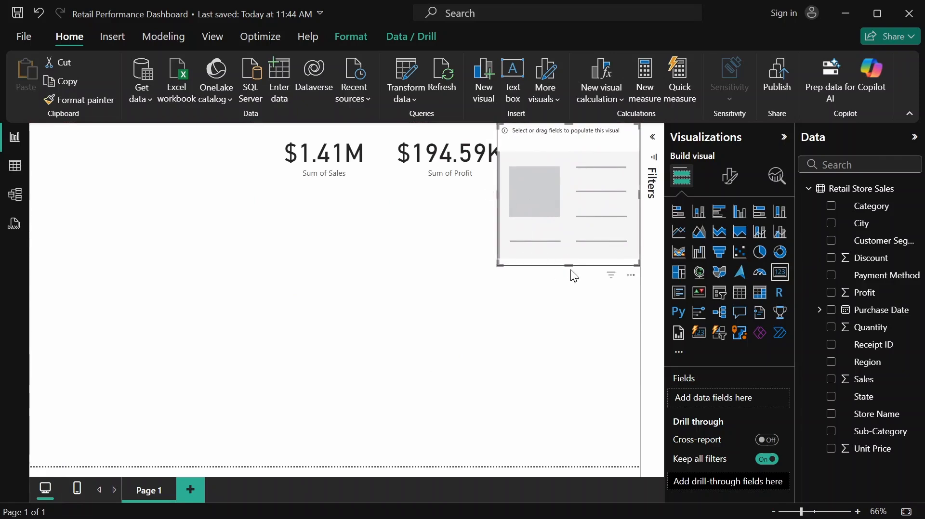
drag(571, 265, 553, 201)
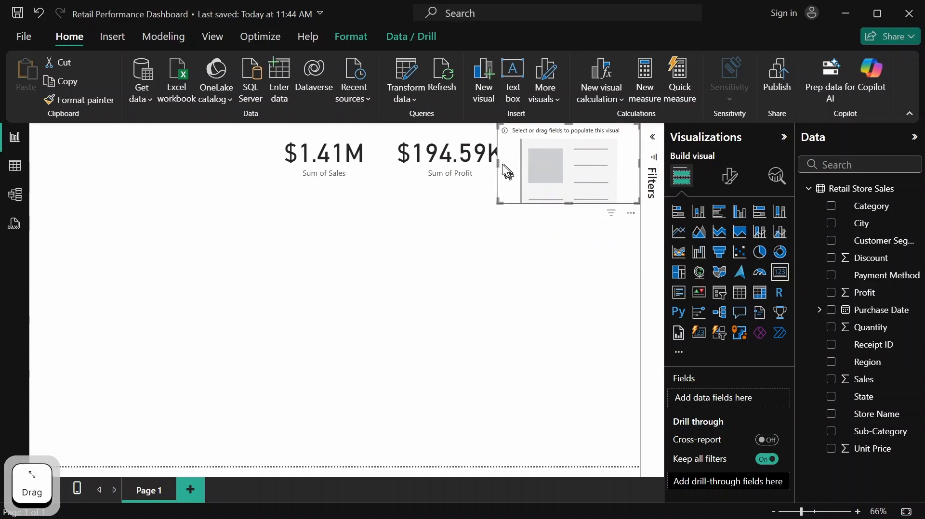
drag(502, 171, 523, 168)
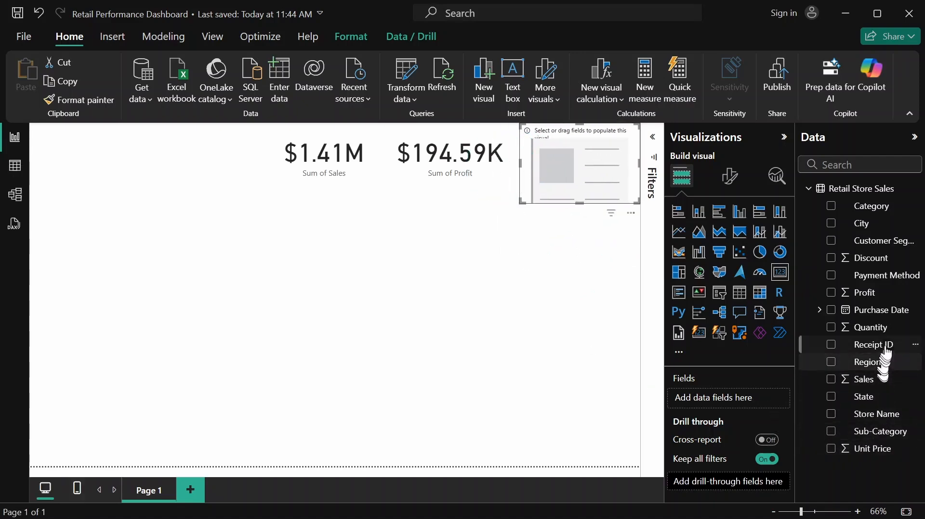
Populate the third card with the Quantity field and shorten it to match the height of the other cards
drag(869, 328, 754, 398)
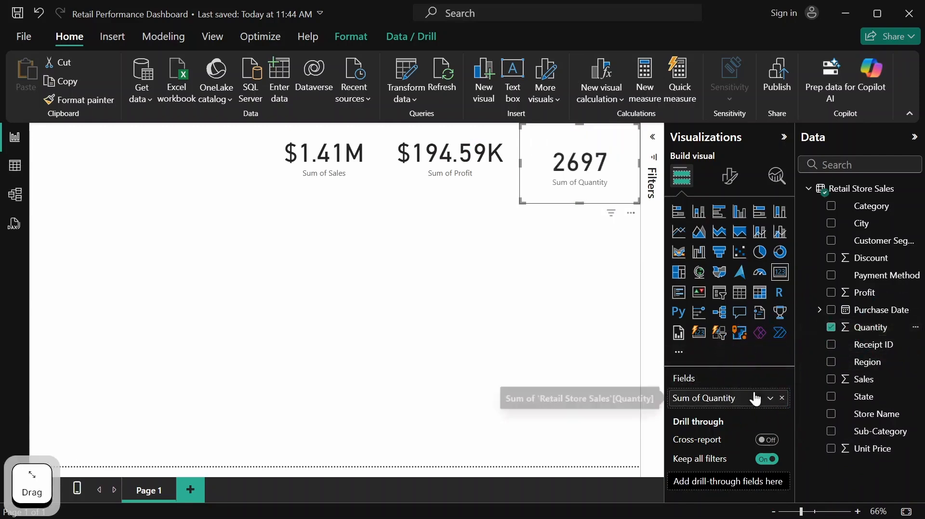
drag(580, 203, 585, 183)
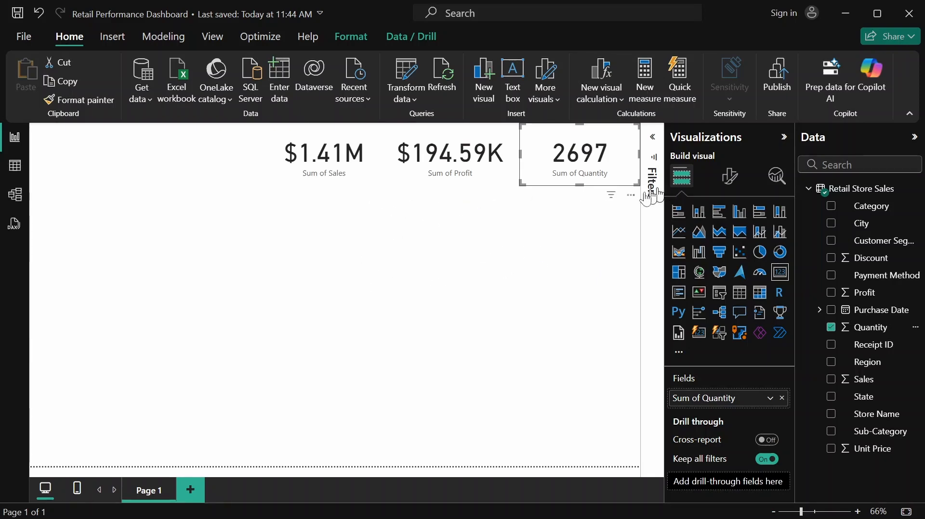
click(605, 218)
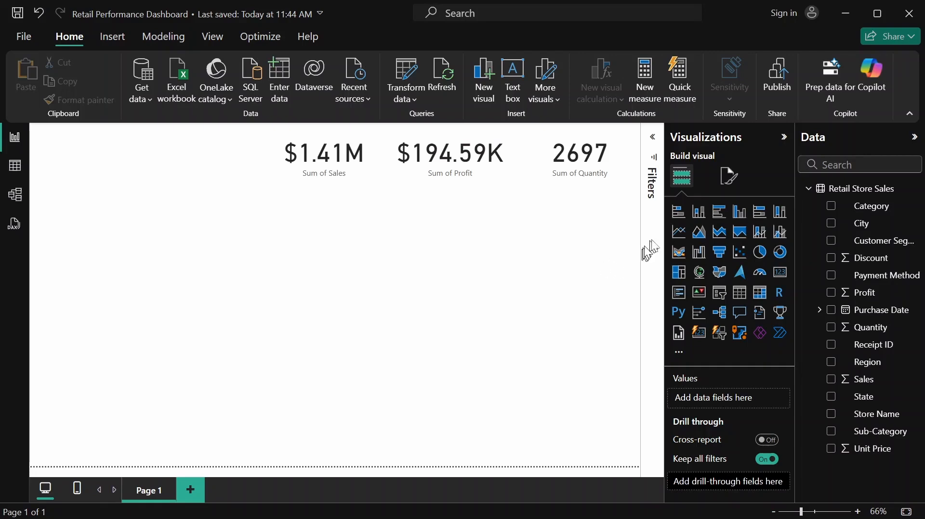
Add a line chart at the page's left edge below the cards, with Sales on the Y-axis and Purchase Date on the X-axis
click(679, 233)
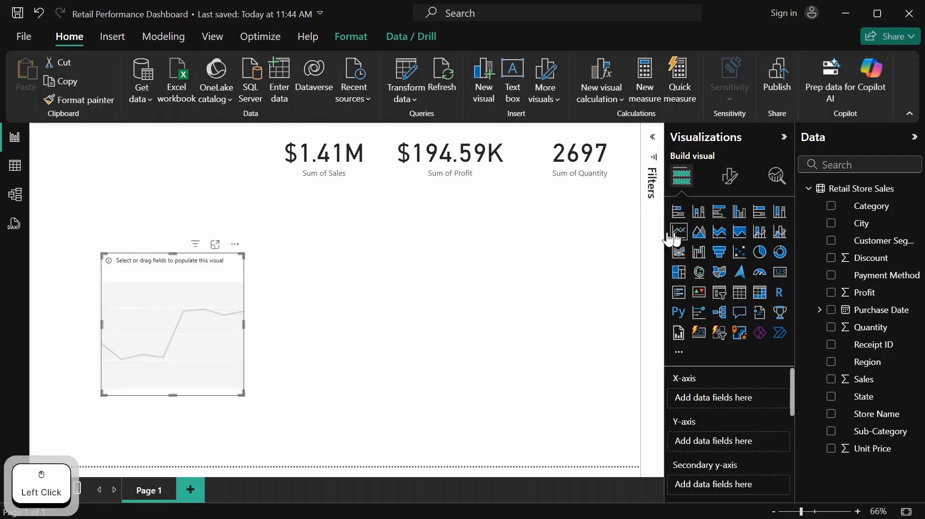
drag(166, 322, 91, 257)
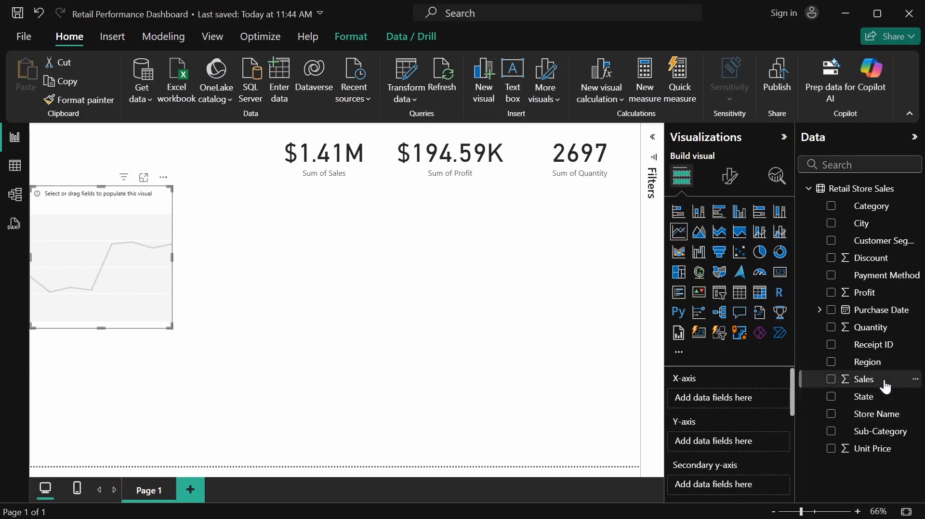
drag(885, 387, 749, 447)
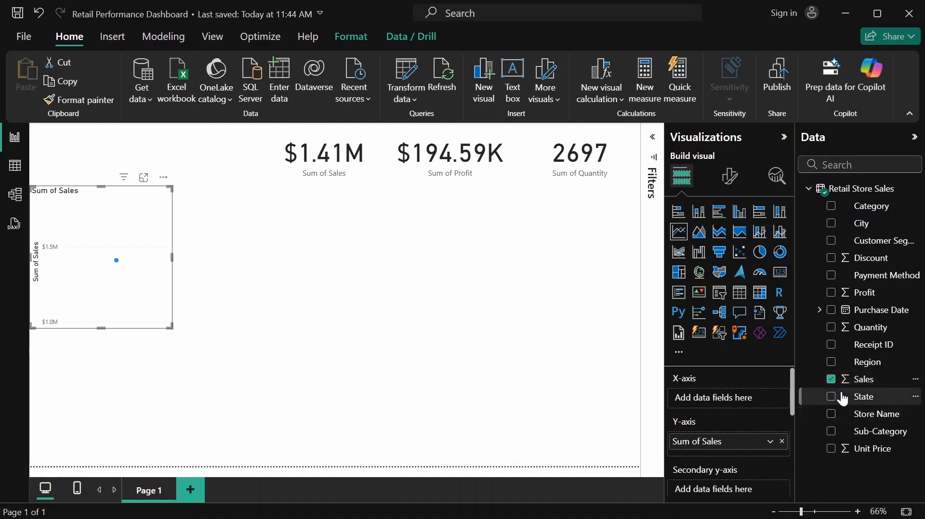
drag(874, 310, 750, 394)
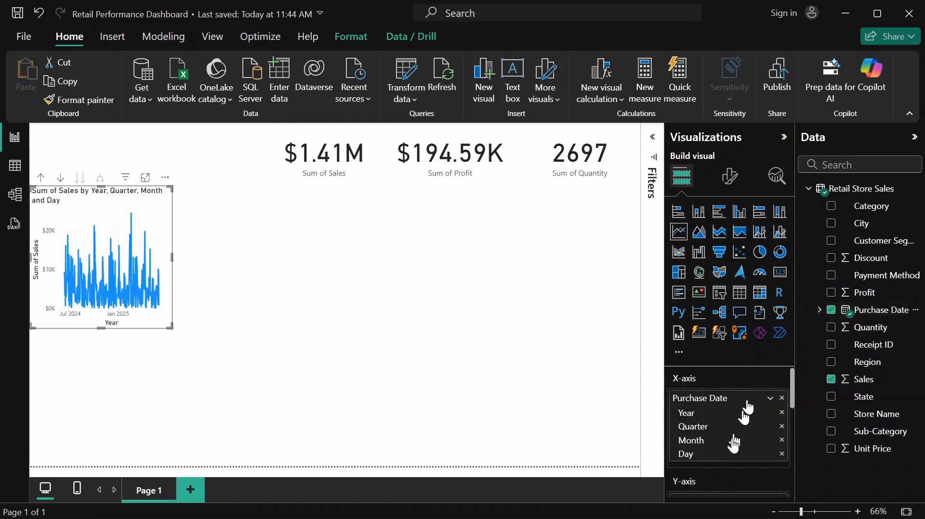
Remove Day and Quarter from the line chart's Purchase Date hierarchy, and widen the chart by about a third
click(782, 454)
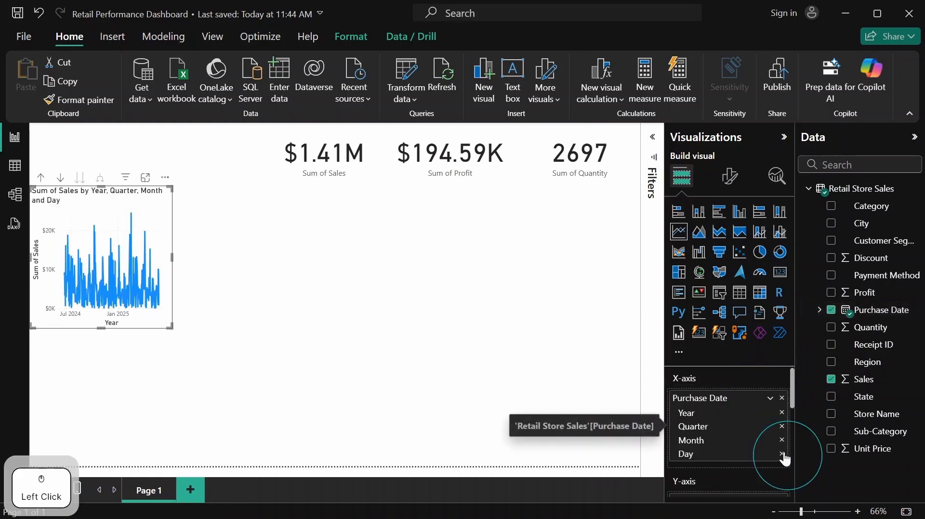
click(781, 428)
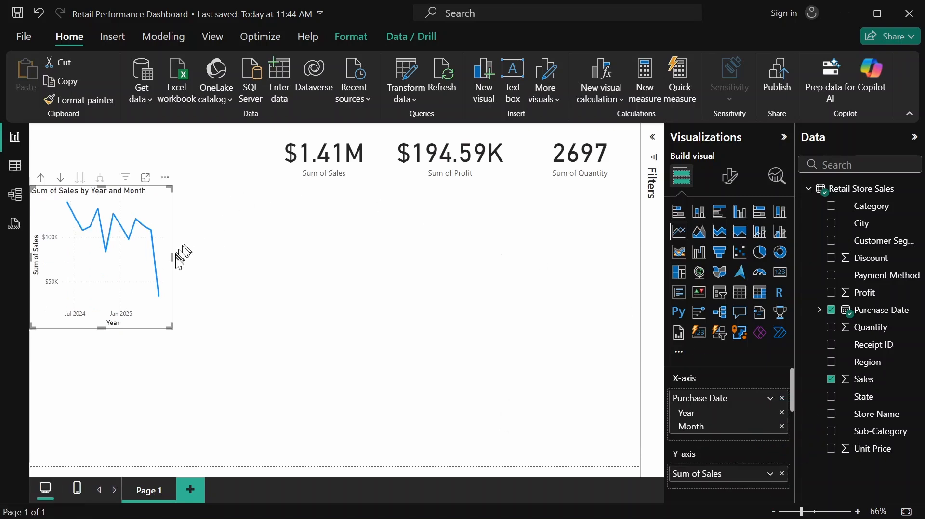
drag(172, 259, 224, 254)
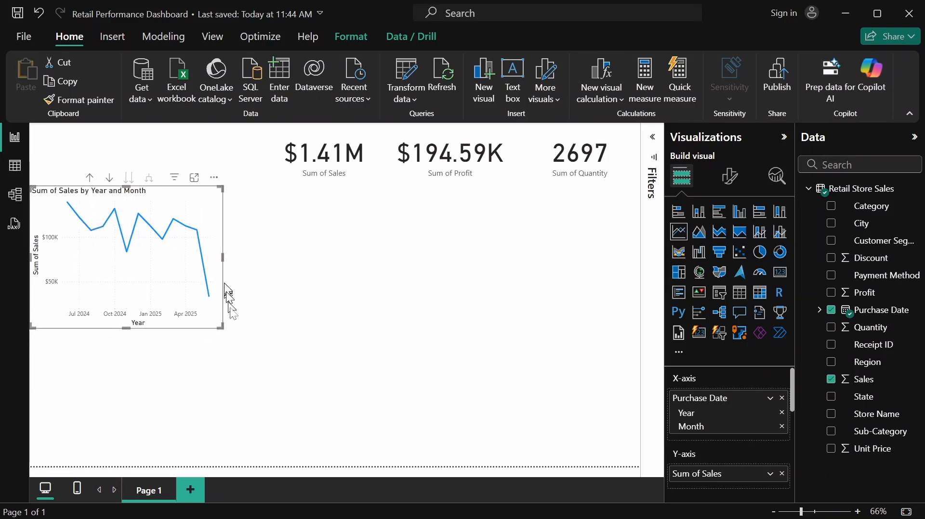
click(230, 210)
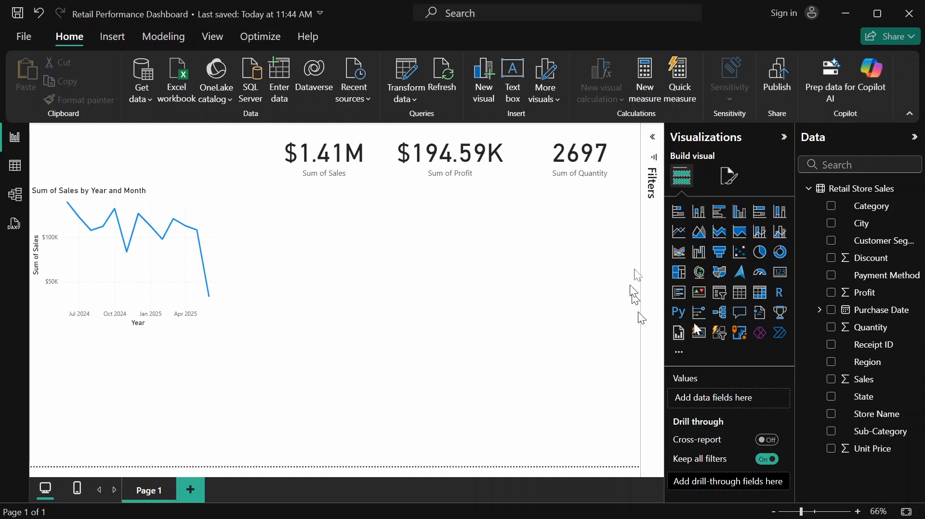
Add a second line chart below the first showing Sales by Purchase Date, keeping only Year and Month in the date hierarchy
click(679, 232)
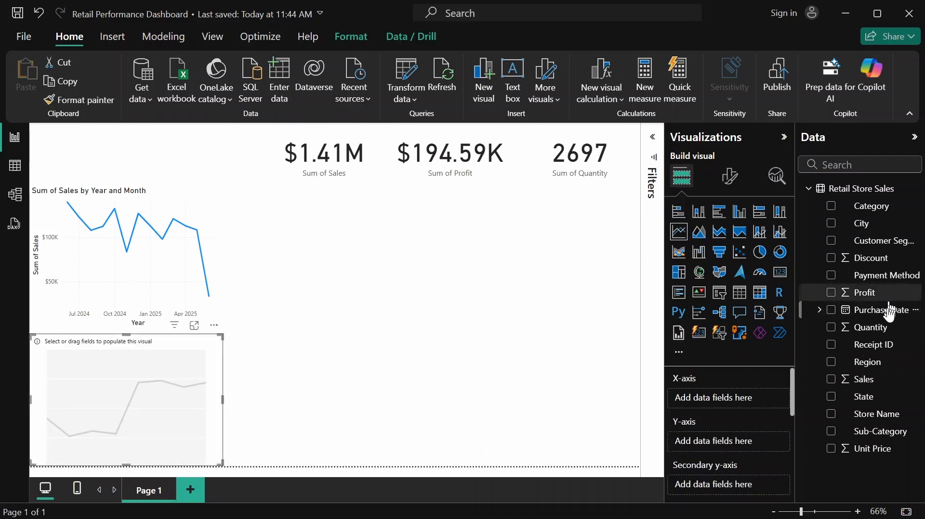
drag(867, 310, 742, 401)
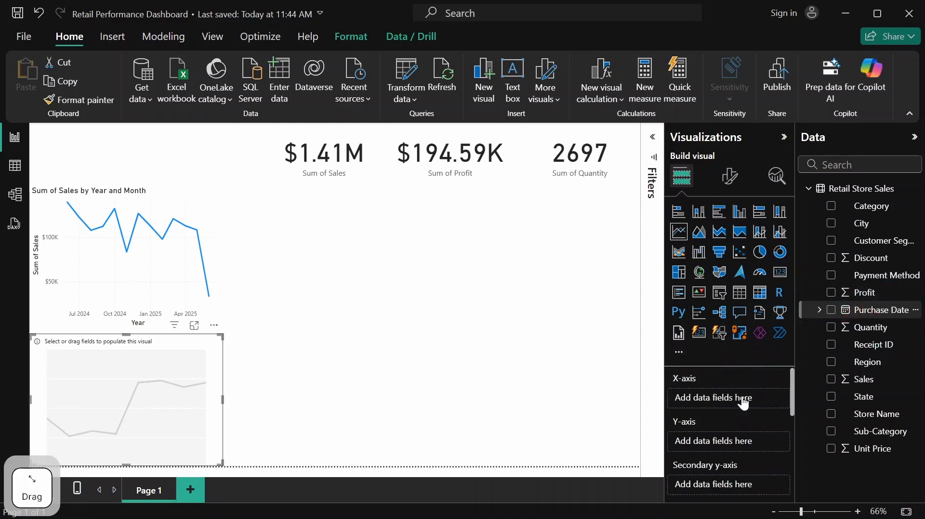
scroll(731, 415, down, 2)
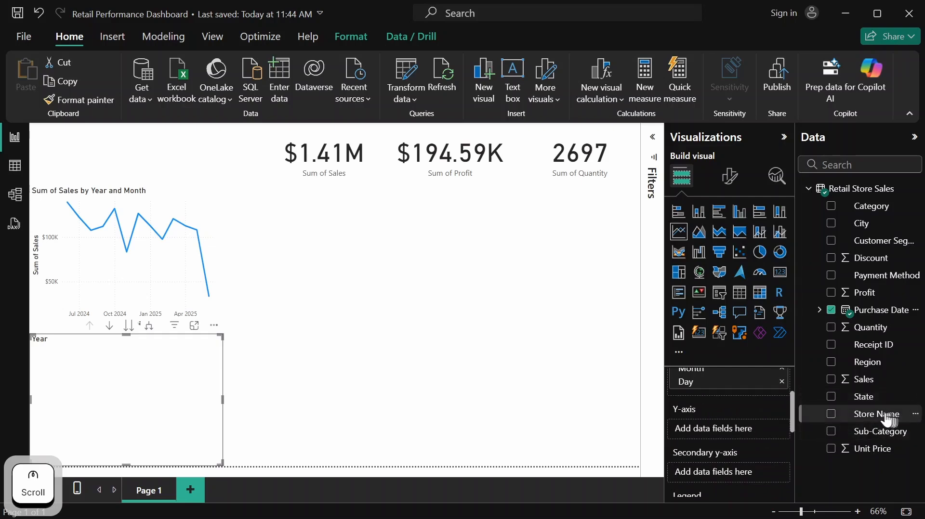
drag(867, 379, 727, 436)
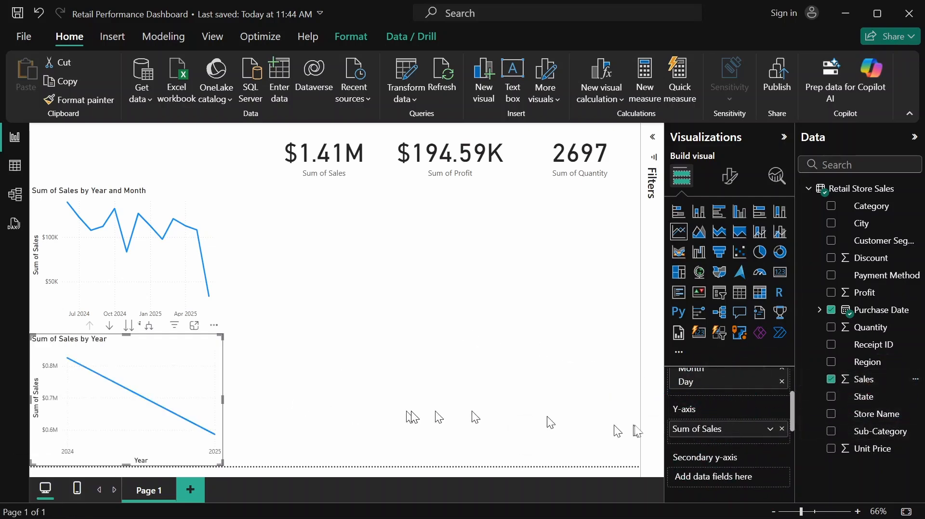
scroll(736, 400, up, 2)
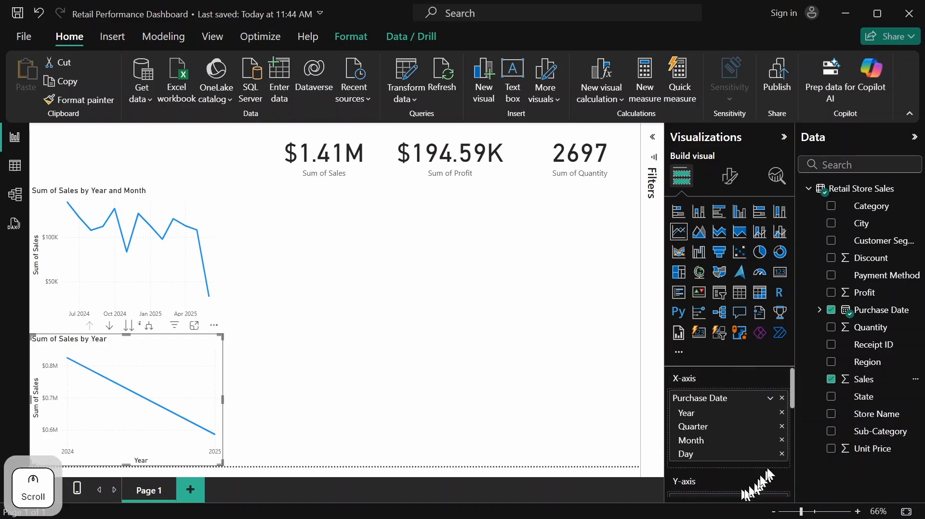
click(782, 454)
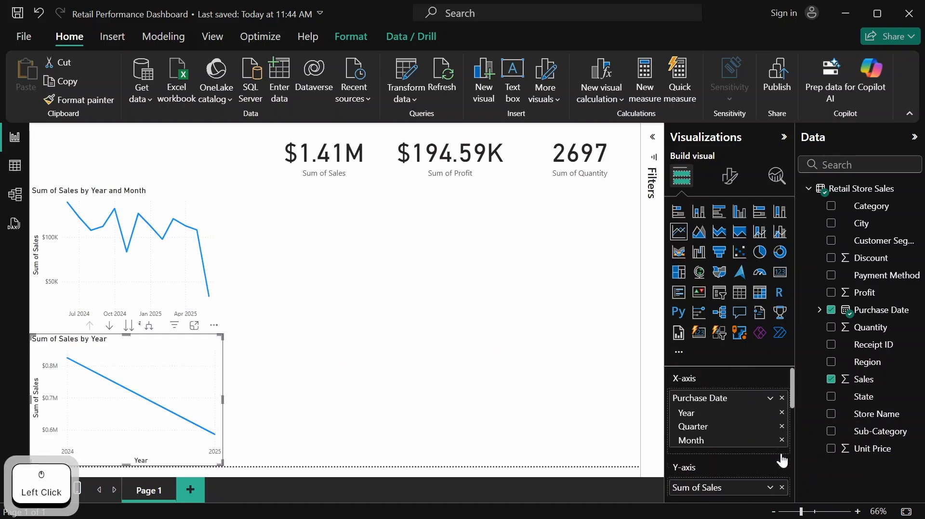
click(781, 426)
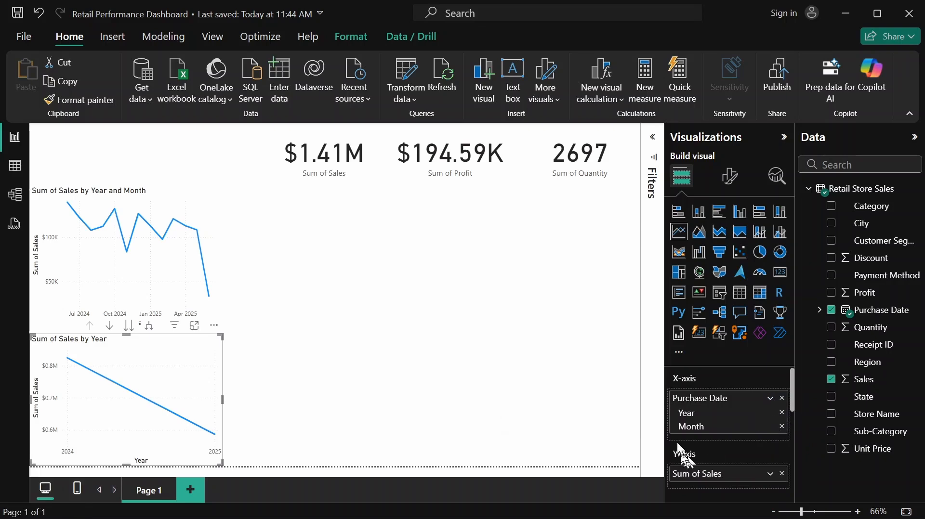
Move the second line chart to the right of the first to compare them, and delete the second chart
click(215, 224)
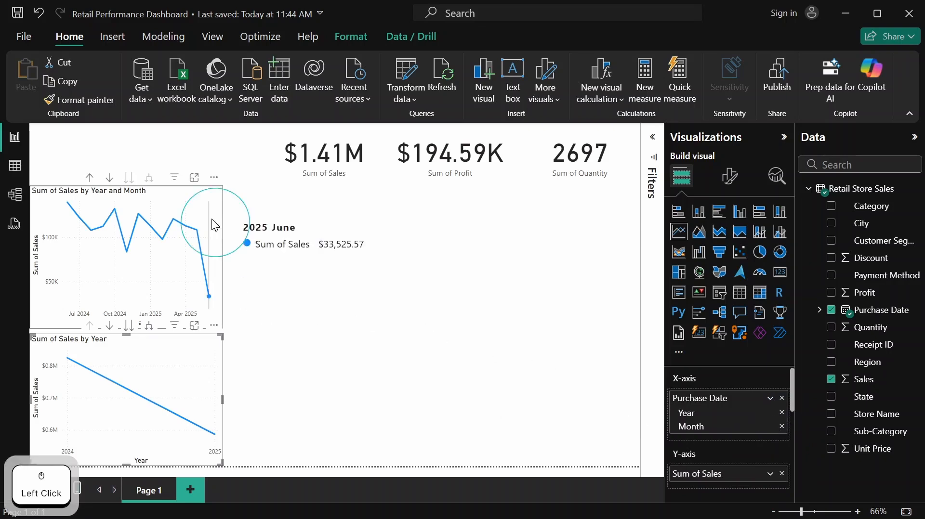
click(191, 368)
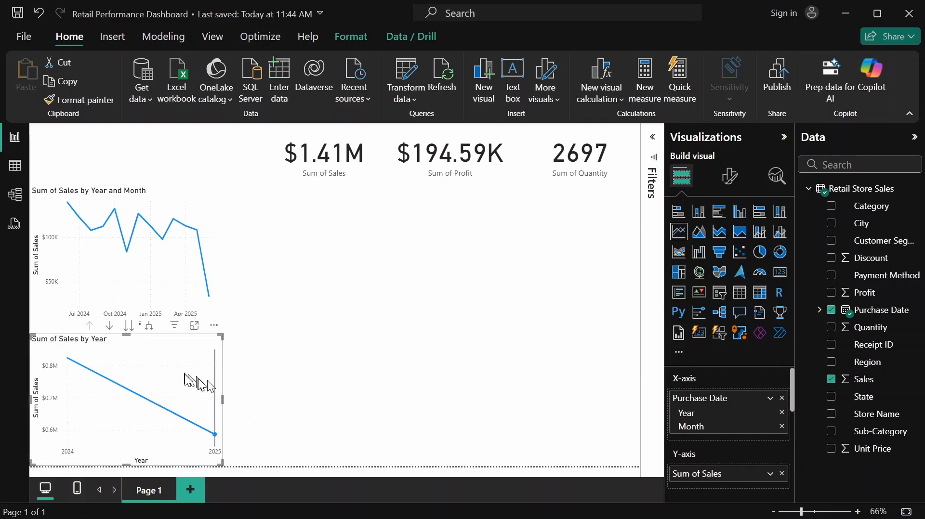
drag(145, 361, 477, 241)
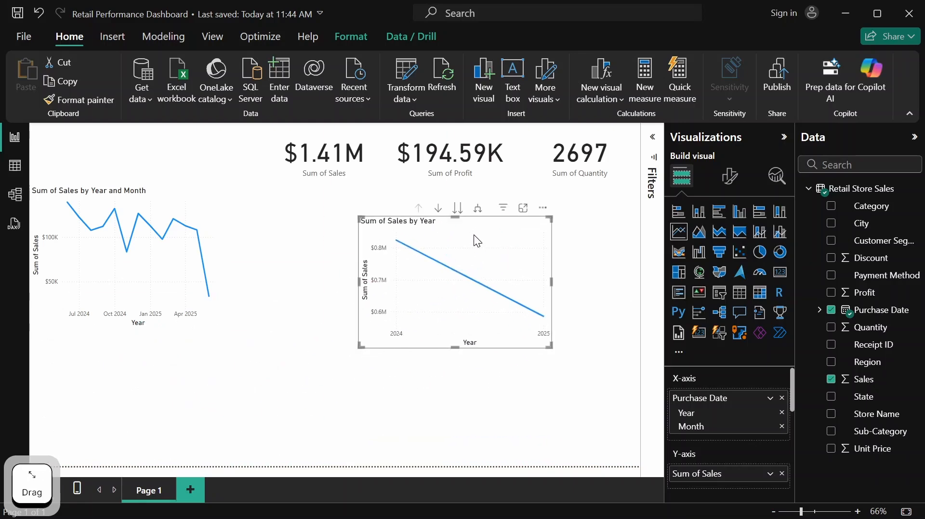
scroll(722, 450, down, 3)
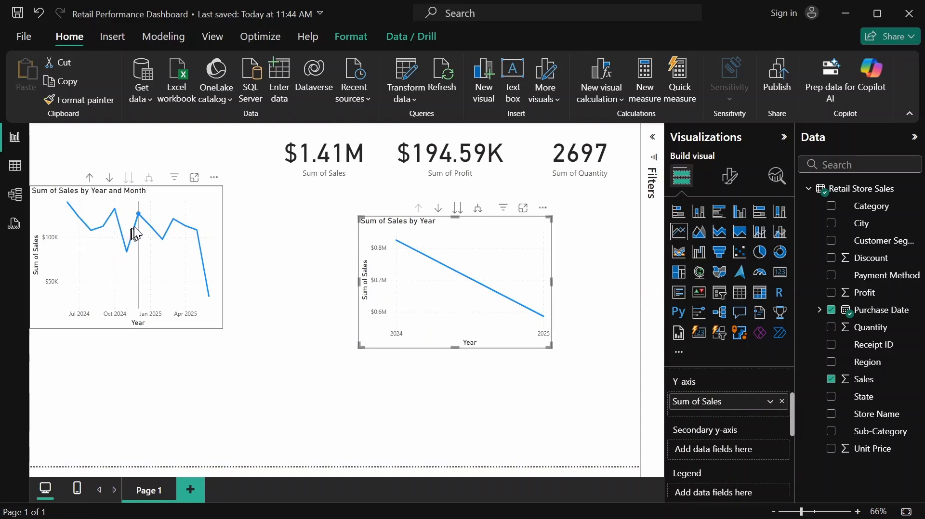
click(456, 244)
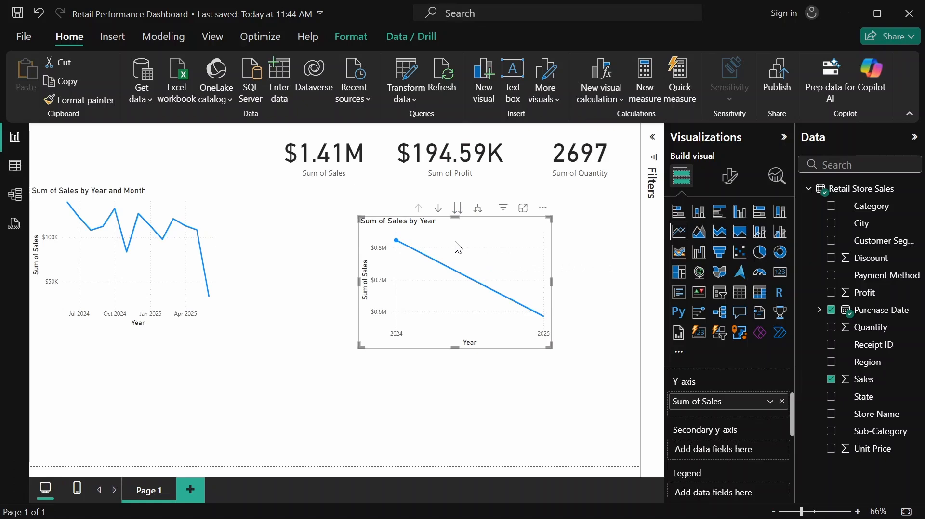
key(Delete)
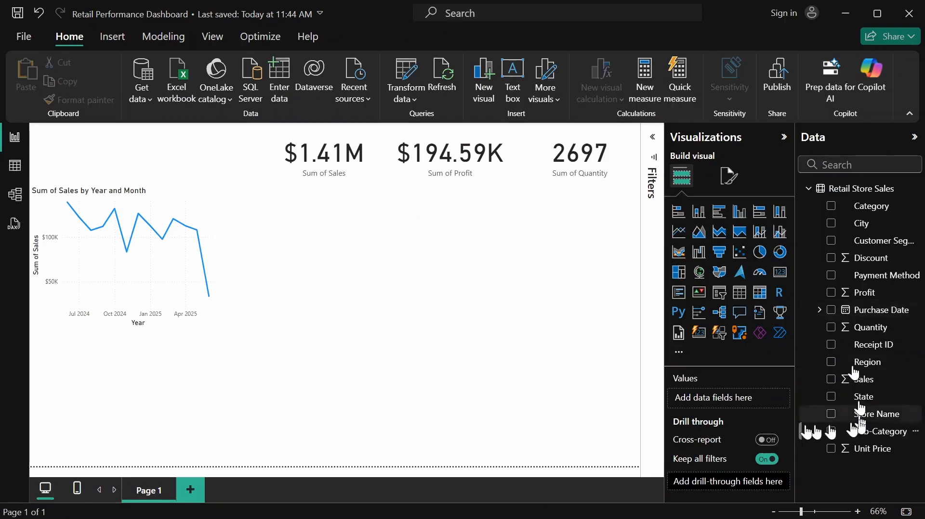
click(194, 202)
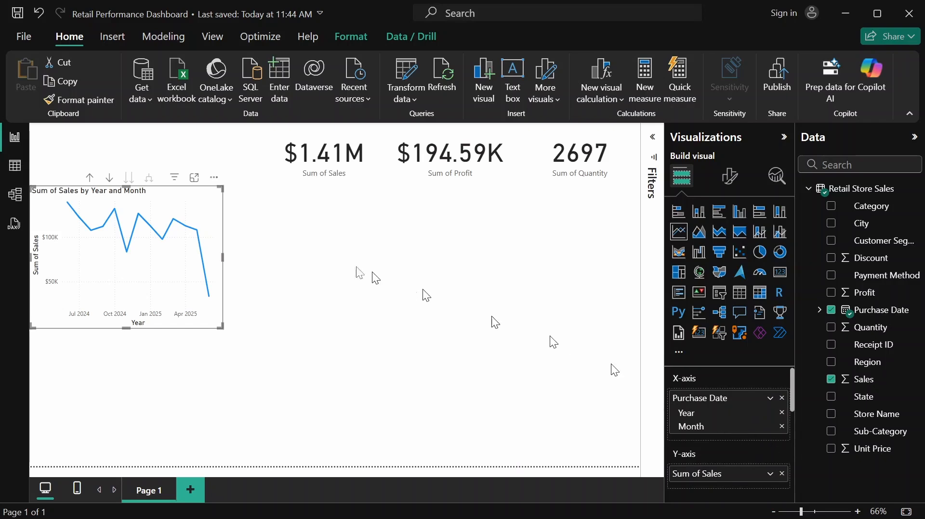
click(281, 239)
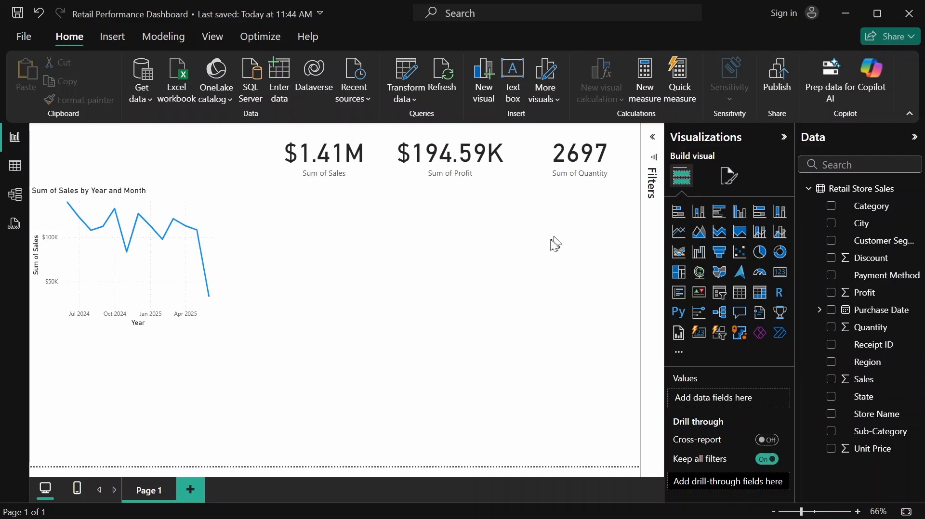
Add a stacked column chart beside the line chart, with Profit on the Y-axis and Category on the X-axis
click(702, 218)
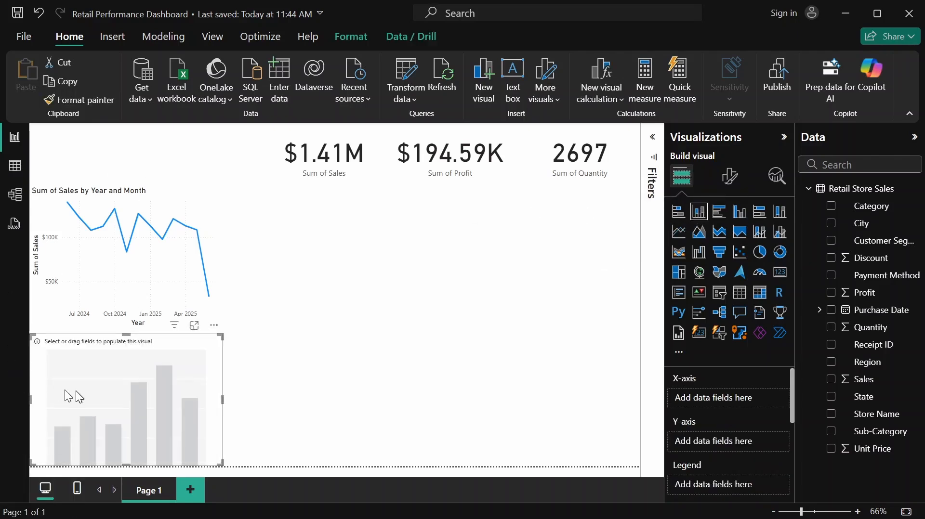
drag(68, 392, 277, 251)
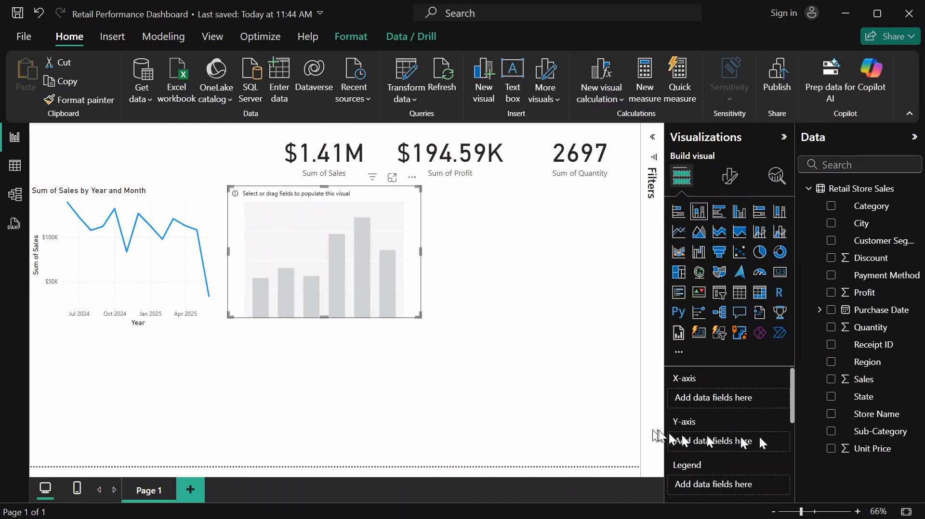
click(893, 295)
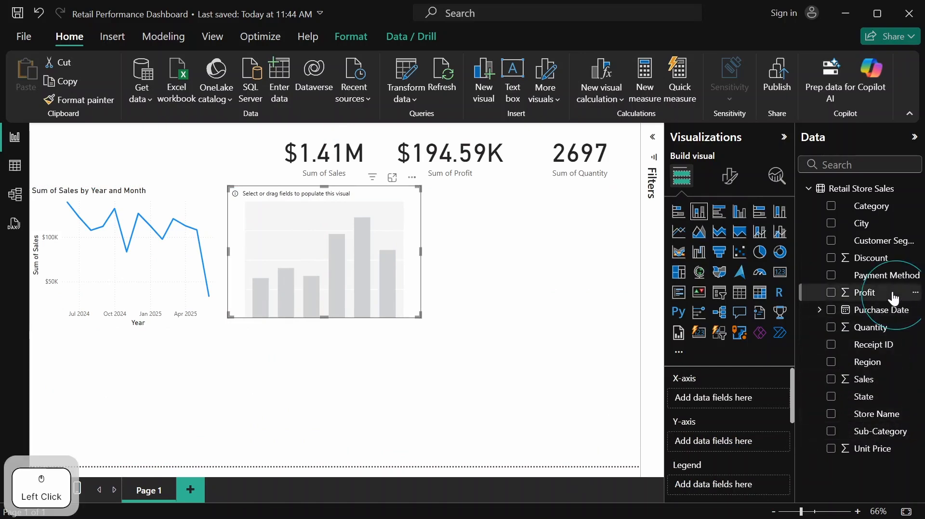
drag(894, 299, 753, 443)
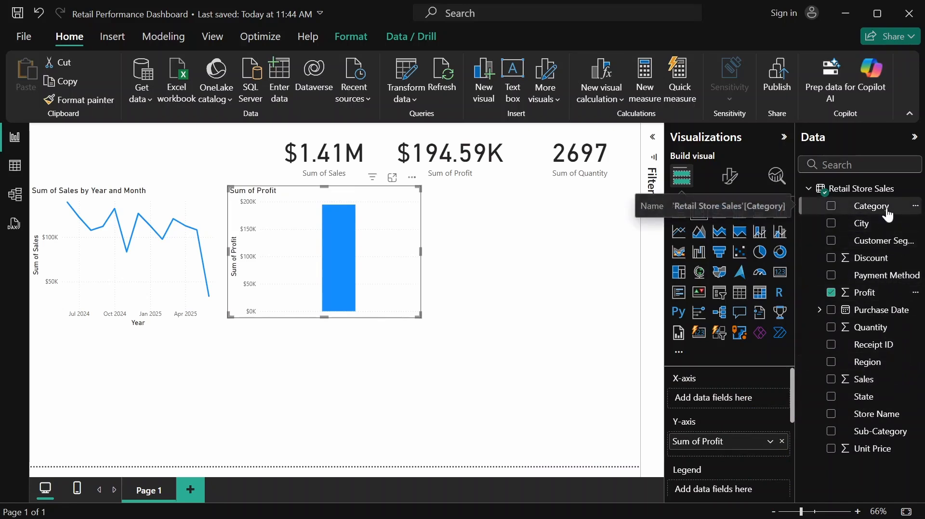
drag(886, 212, 760, 396)
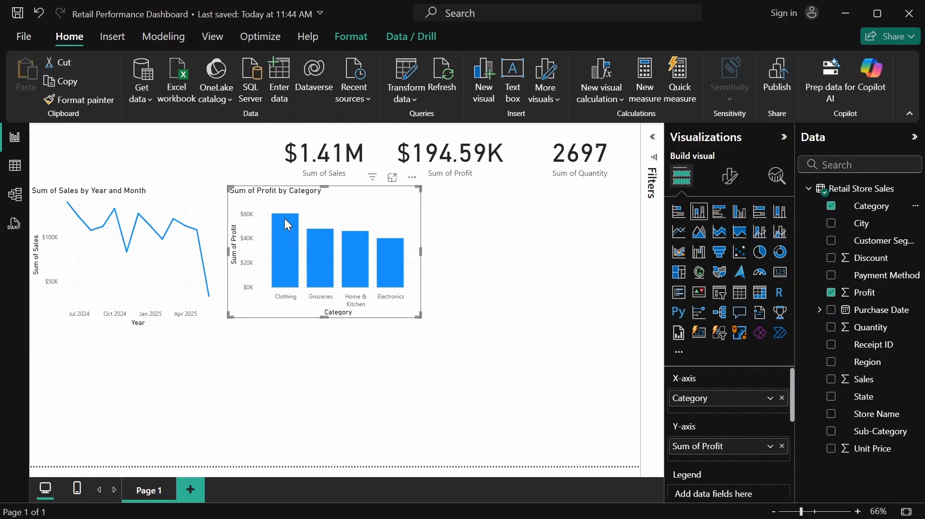
Narrow the Profit by Category column chart by about a tenth from its right edge
mouse_move(389, 281)
drag(423, 252, 403, 259)
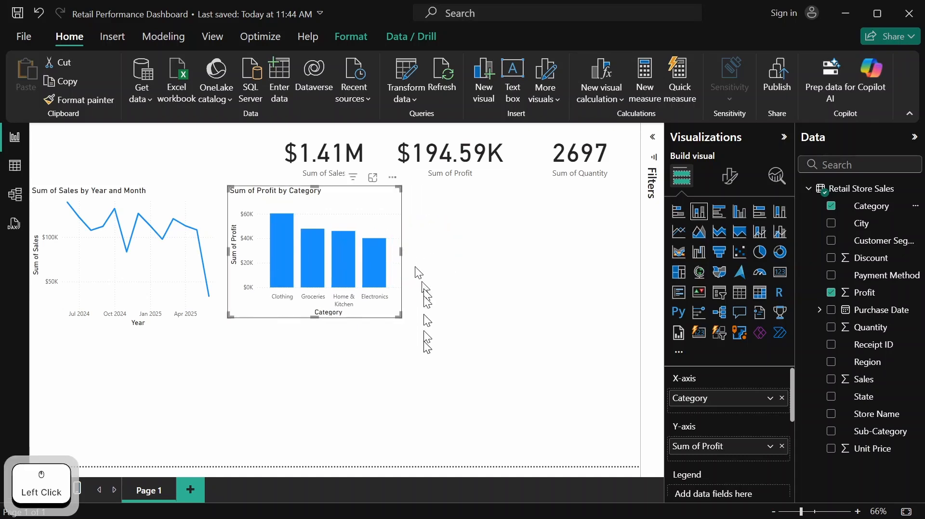
click(481, 349)
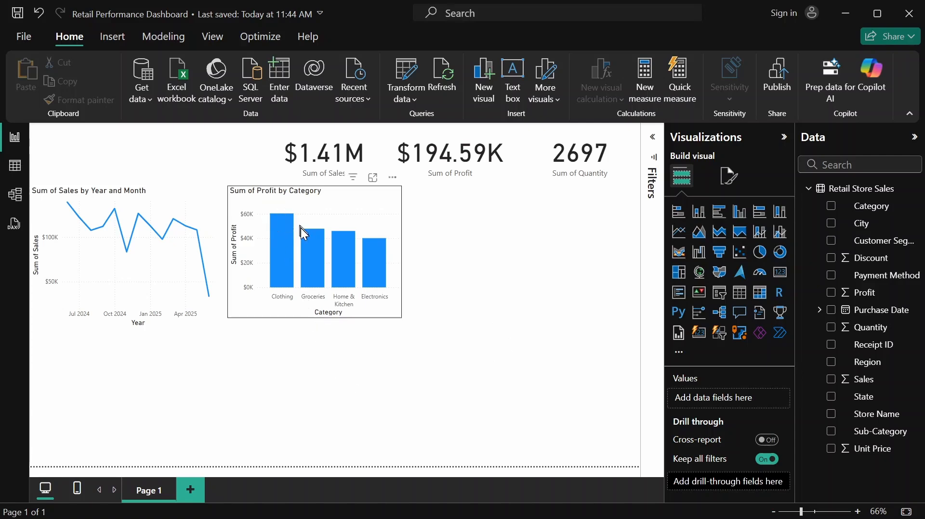
click(459, 225)
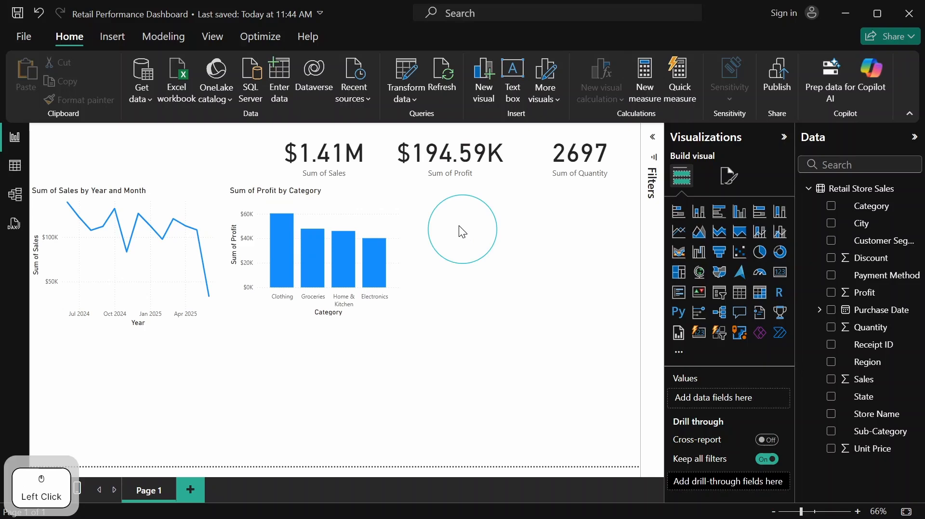
Add a stacked bar chart at the page's right edge and widen it leftward to meet the column chart
click(682, 223)
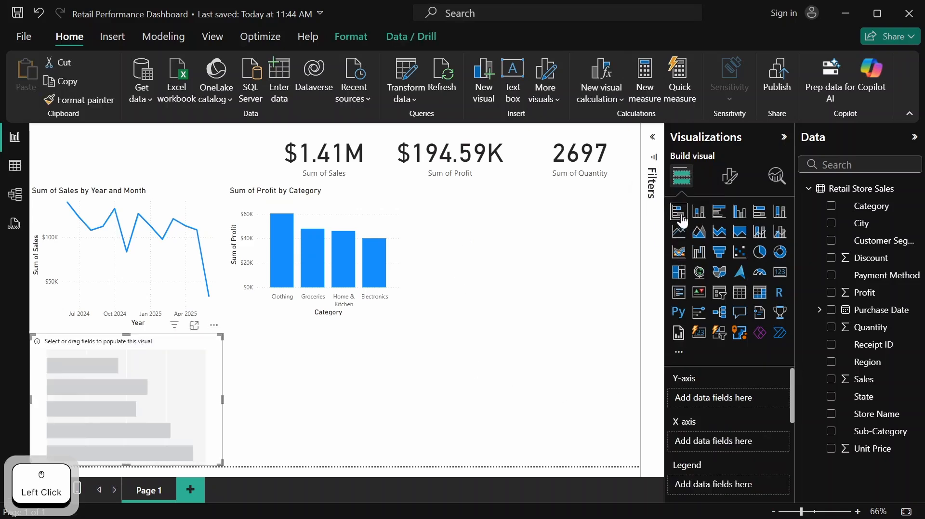
drag(159, 368, 588, 217)
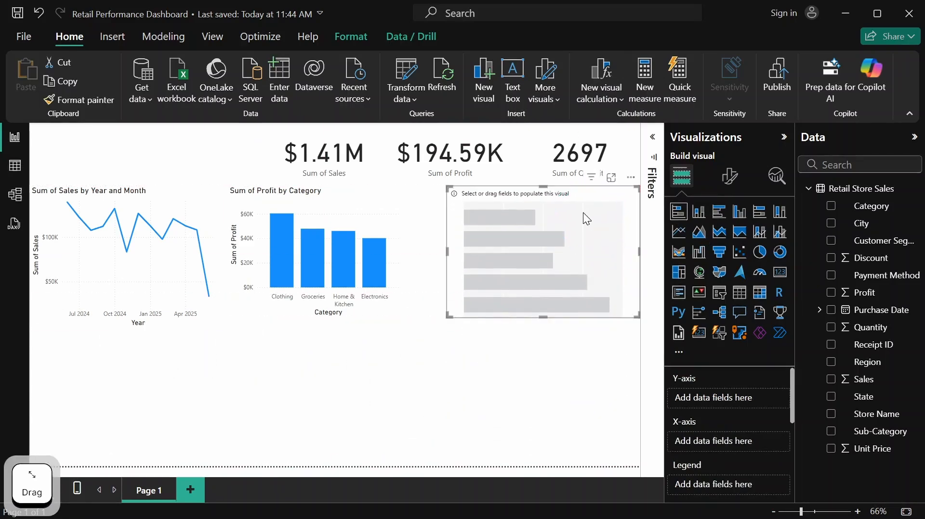
drag(440, 249, 402, 254)
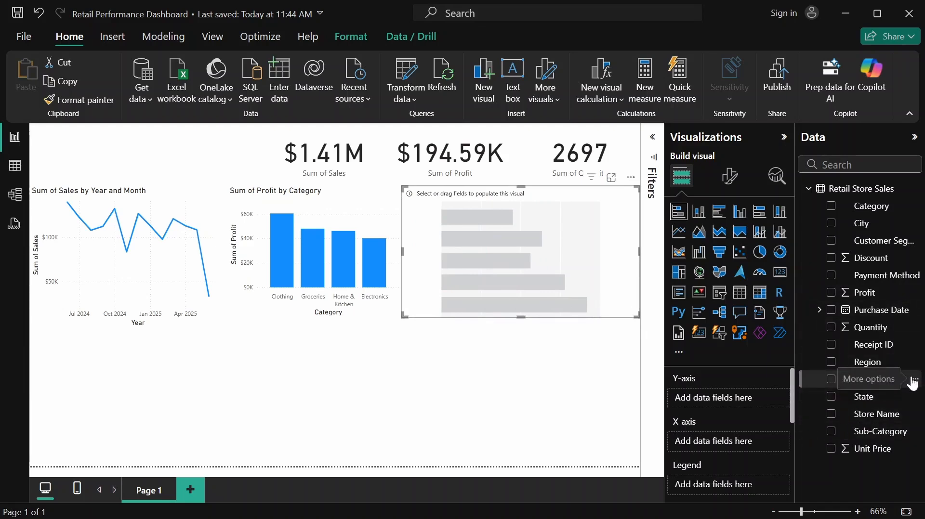
Assign Sales to the X-axis and Category to the Y-axis of the stacked bar chart
click(895, 295)
drag(894, 295, 888, 293)
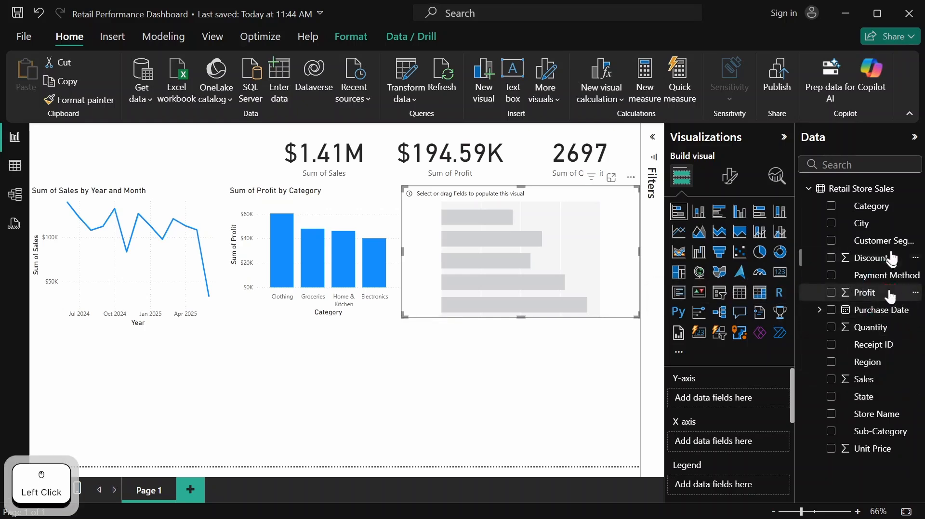
click(881, 379)
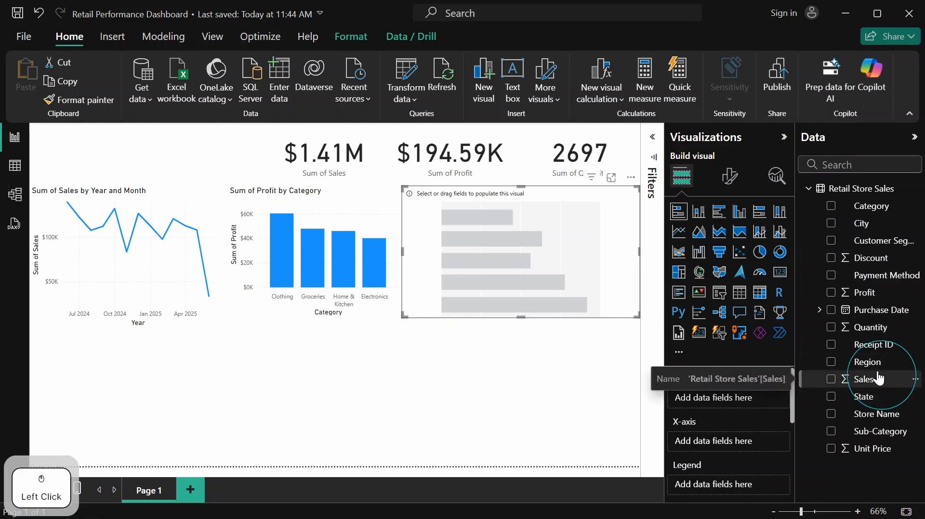
drag(877, 377, 753, 404)
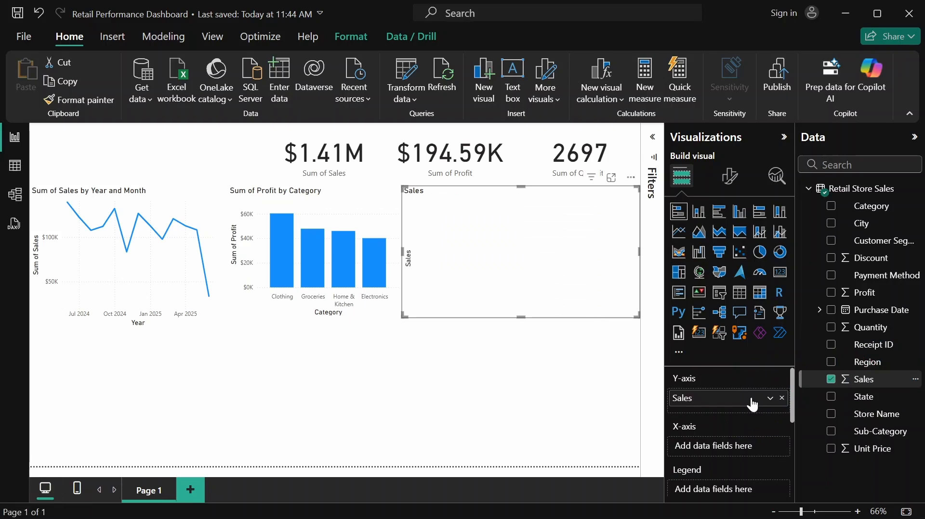
drag(737, 404, 746, 454)
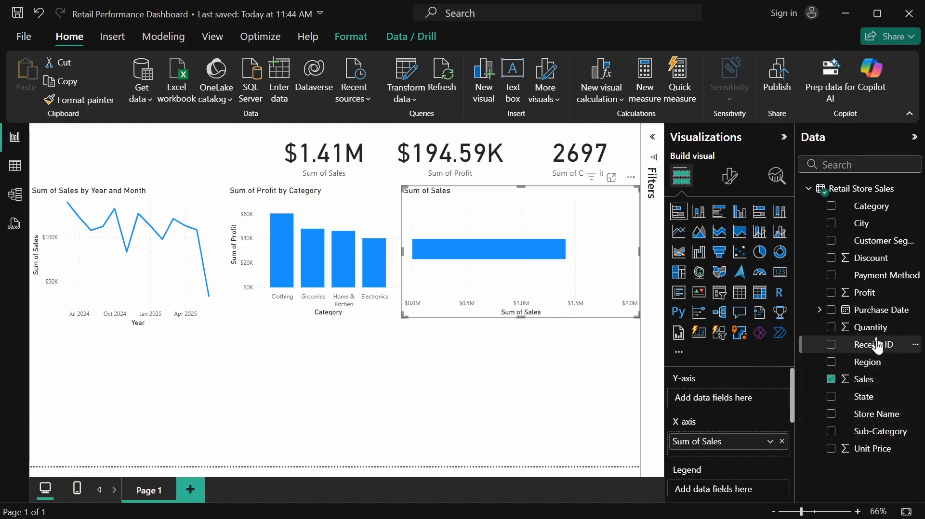
drag(873, 206, 741, 388)
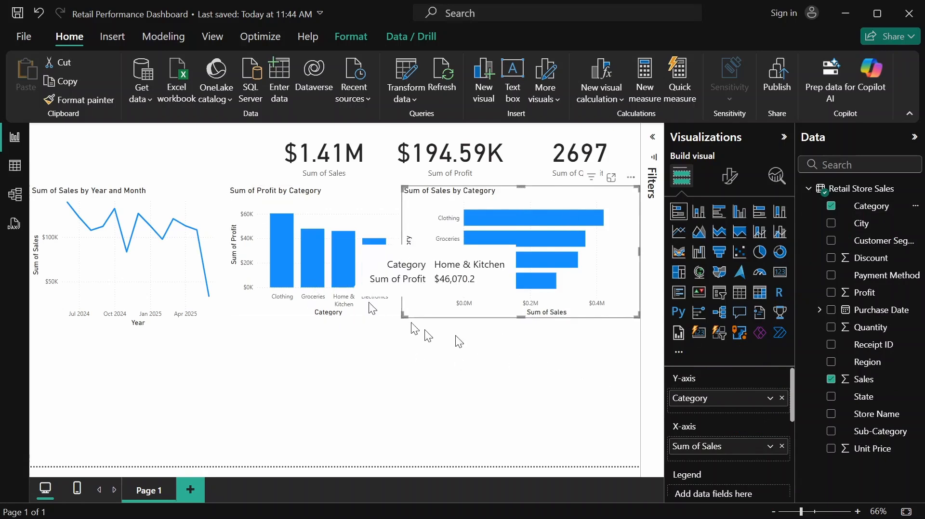
Split the Sales by Category bars by adding Sub-Category as the legend
scroll(762, 433, down, 3)
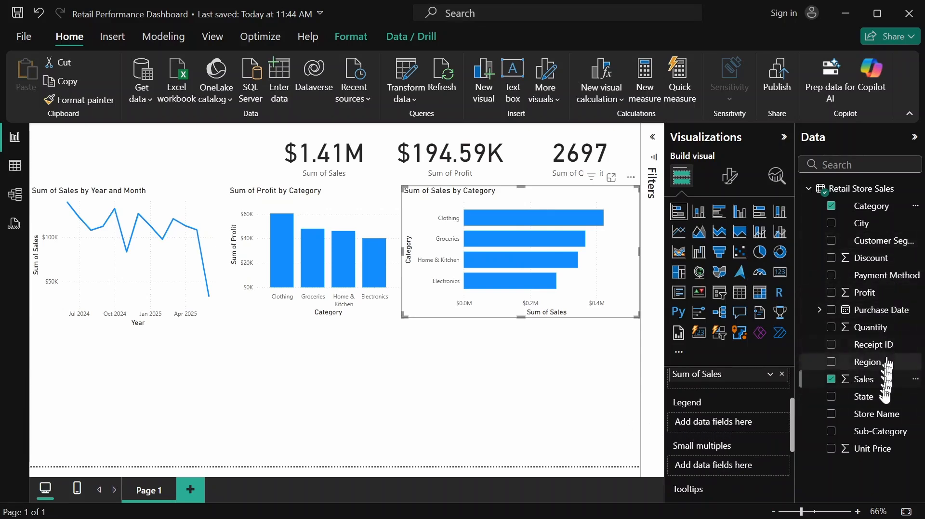
drag(882, 432, 753, 423)
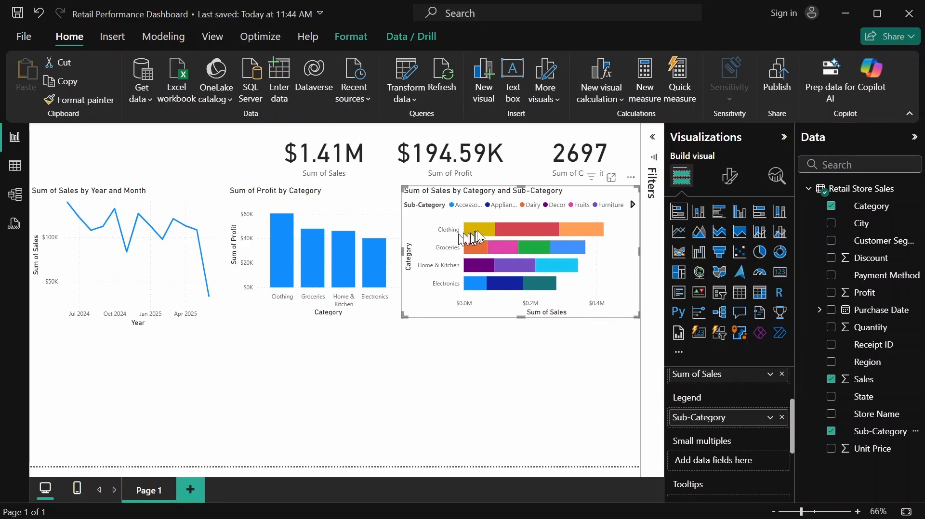
mouse_move(480, 236)
click(604, 322)
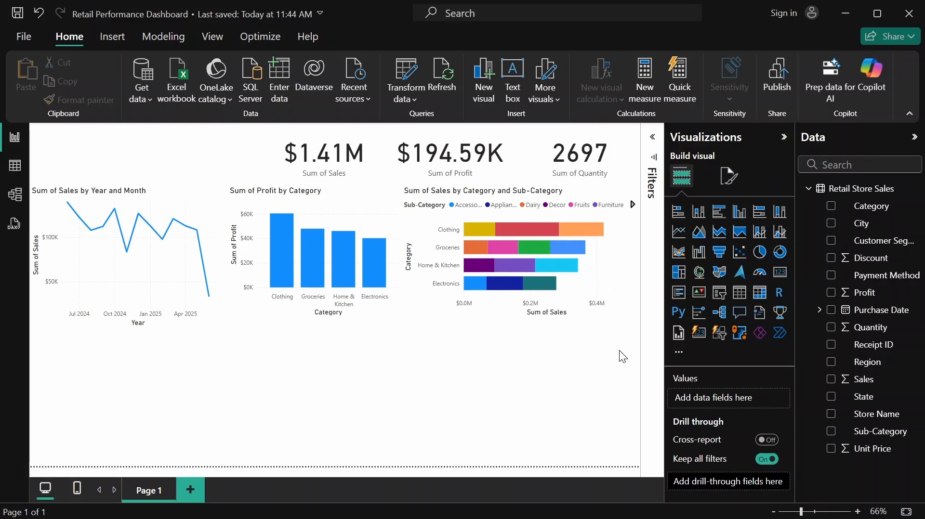
Add a stacked column chart of Sales by State below the line chart and widen it by about a quarter
click(699, 212)
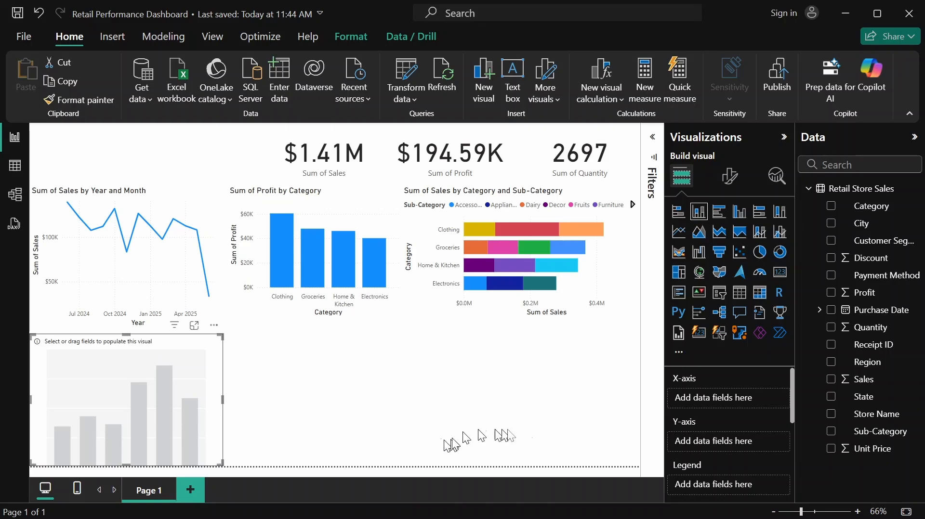
scroll(774, 433, up, 2)
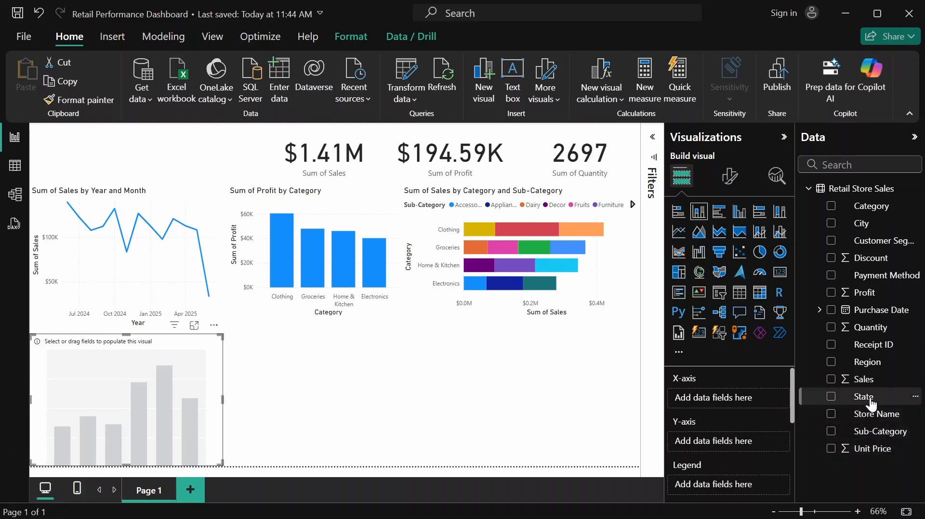
drag(871, 404, 739, 408)
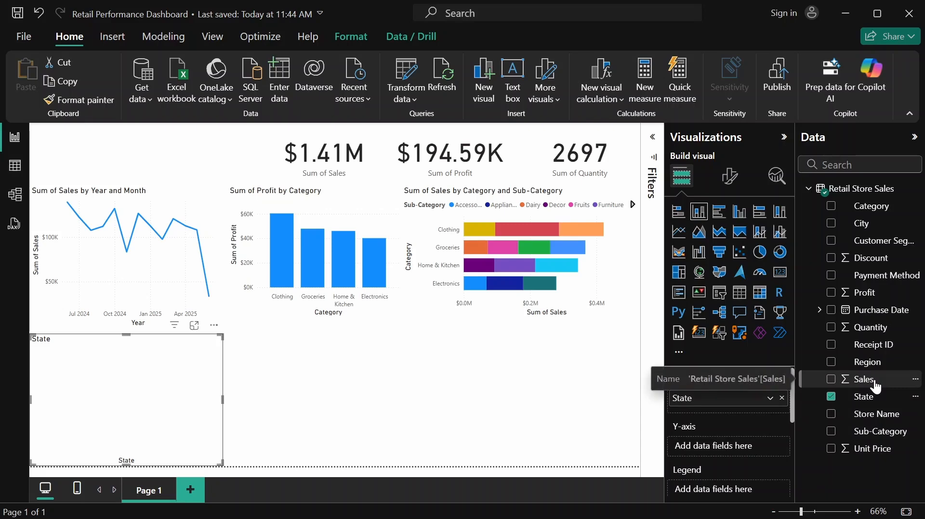
drag(876, 386, 752, 424)
drag(748, 443, 747, 448)
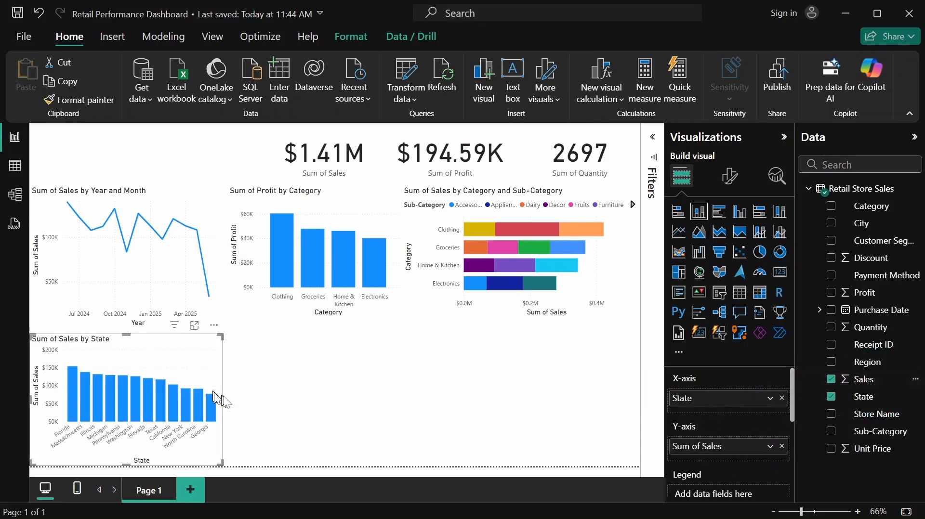
drag(222, 397, 266, 400)
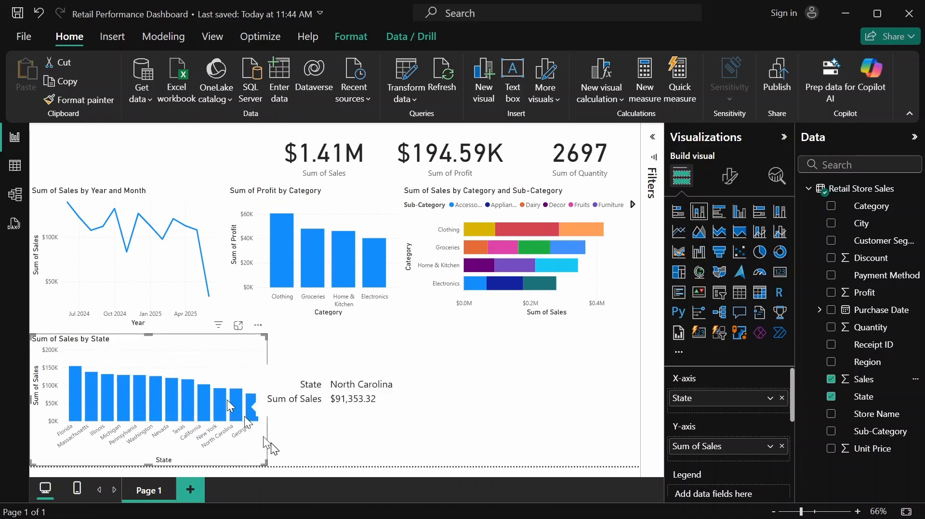
click(297, 350)
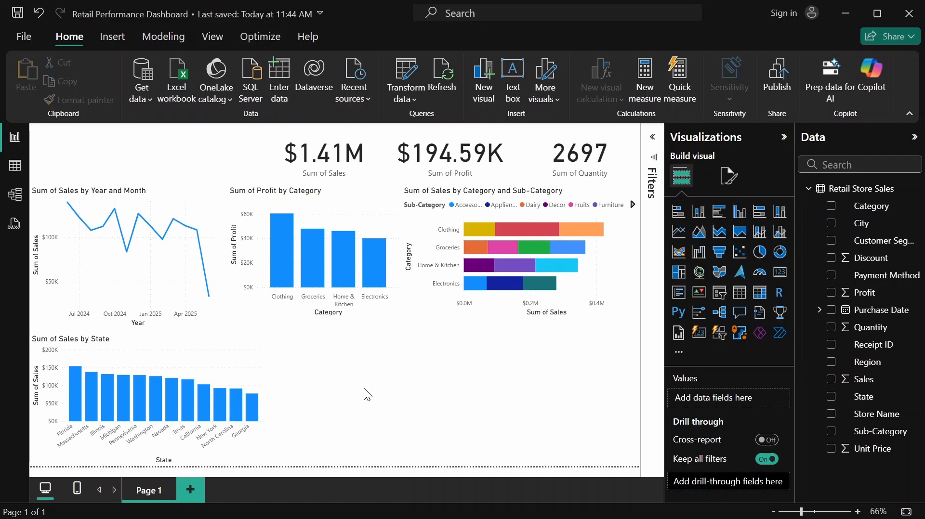
Add a stacked column chart beside the State chart, with Store Name on the X-axis and Sales on the Y-axis
click(697, 212)
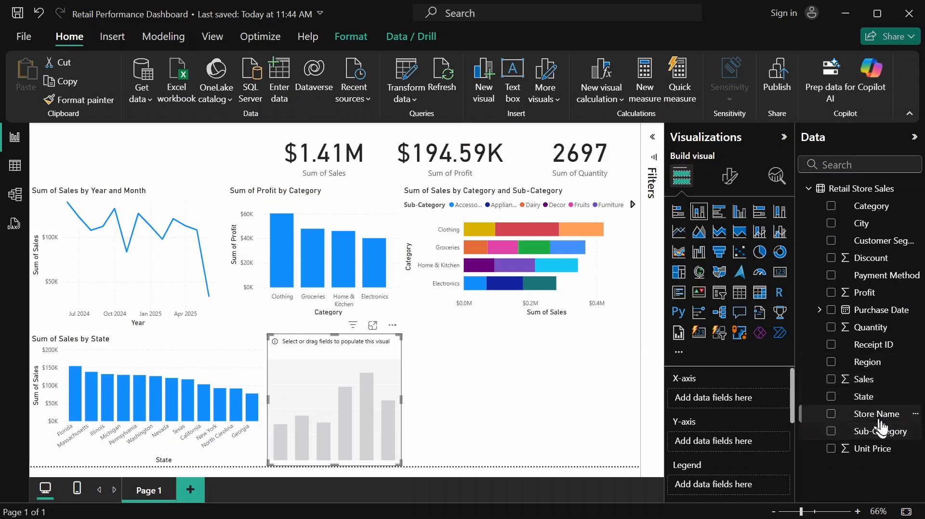
drag(883, 422, 750, 407)
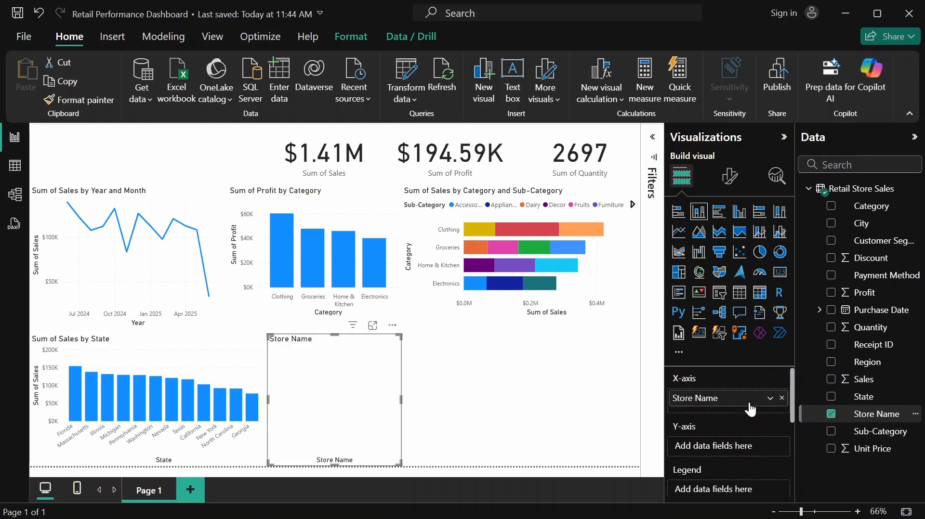
drag(885, 381, 758, 446)
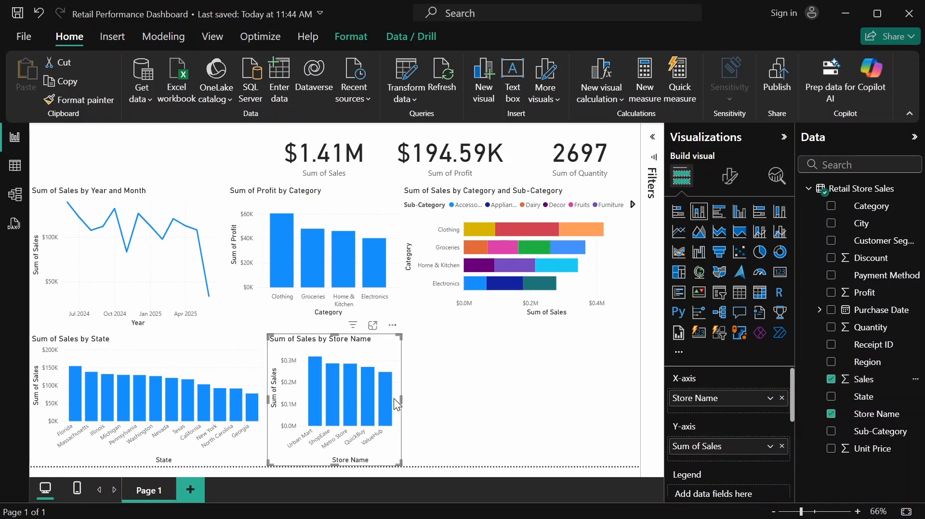
drag(400, 398, 411, 401)
click(421, 402)
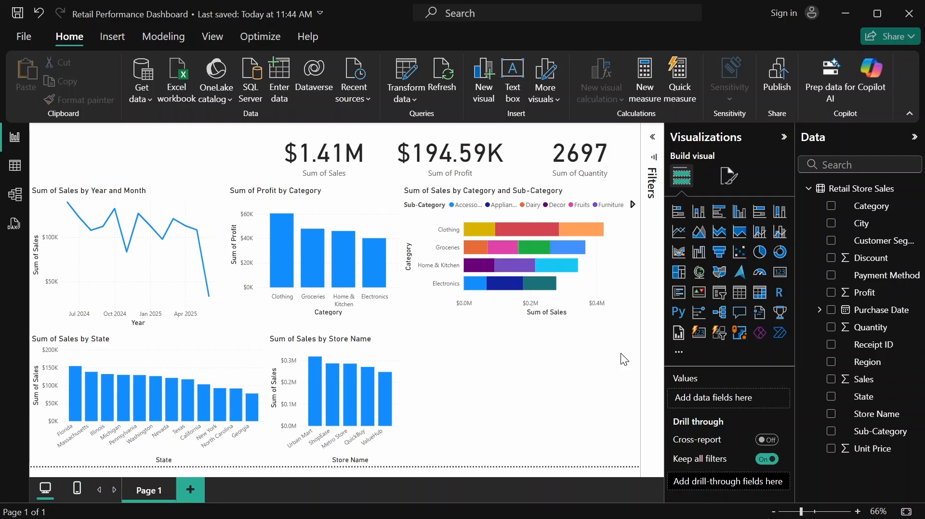
Add a donut chart of Sales by Customer Segment beside the Store Name chart and narrow it to about half its width
click(781, 260)
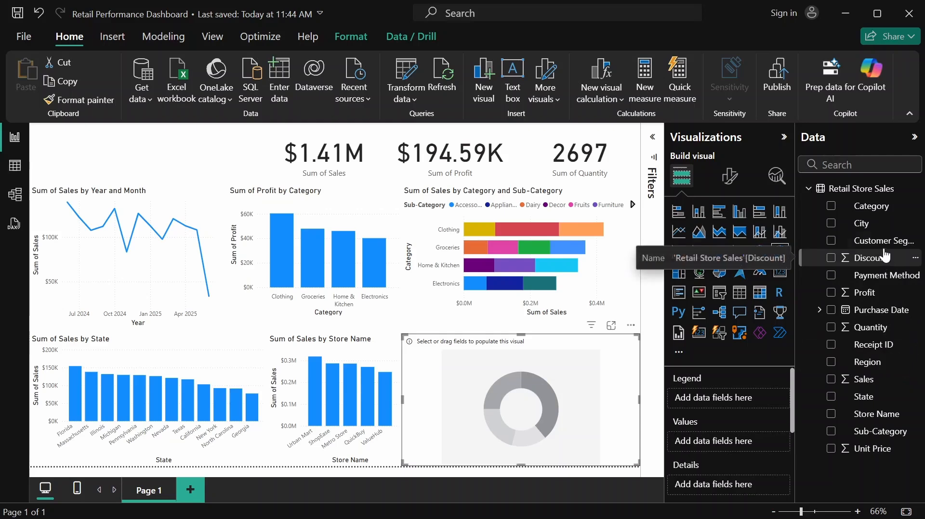
drag(887, 245, 762, 400)
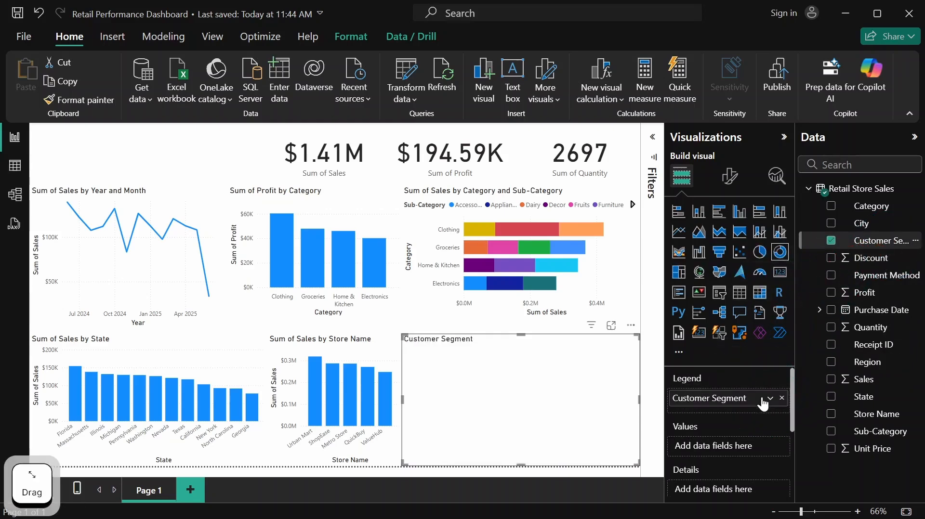
drag(881, 380, 752, 441)
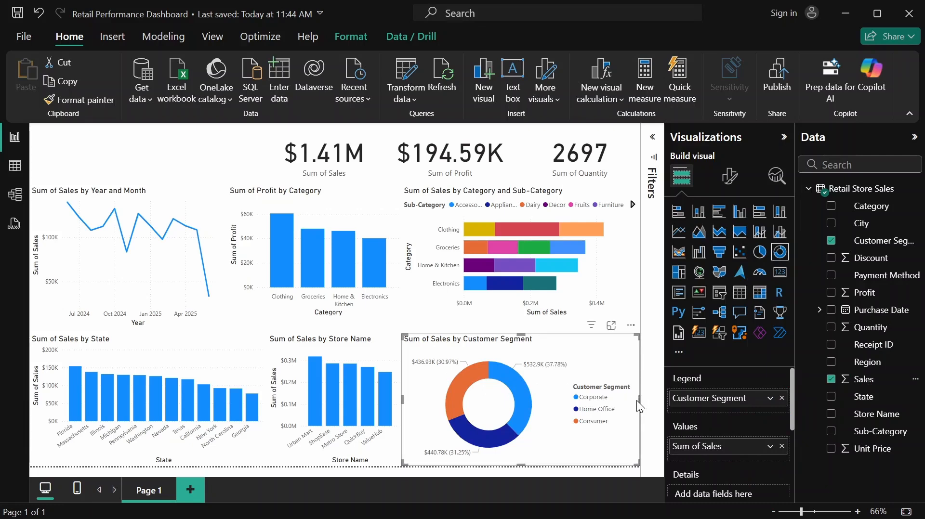
drag(639, 401, 529, 412)
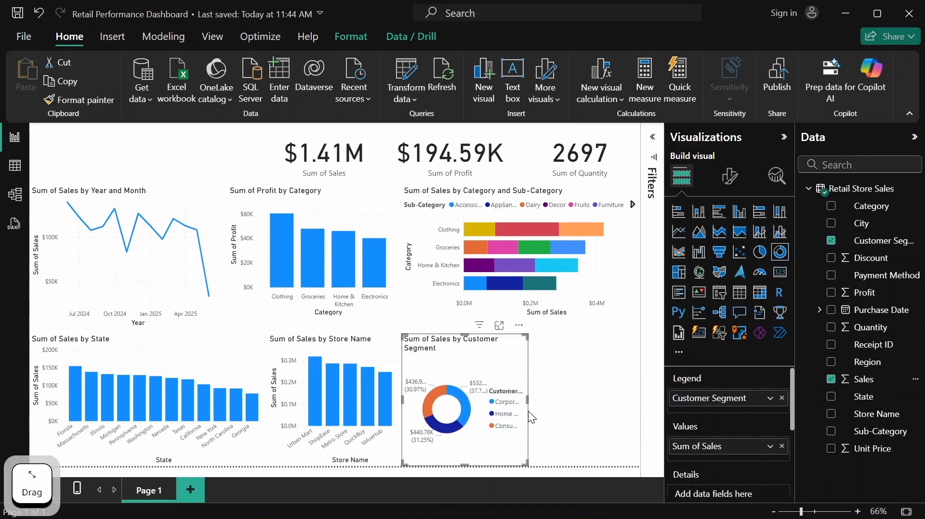
click(554, 352)
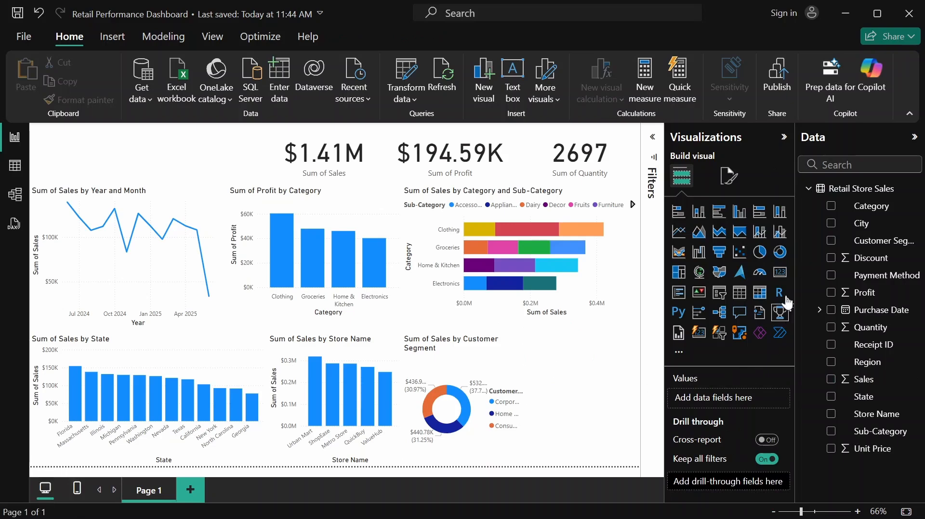
Add a donut chart of Sales by Payment Method beside the Customer Segment donut
click(780, 252)
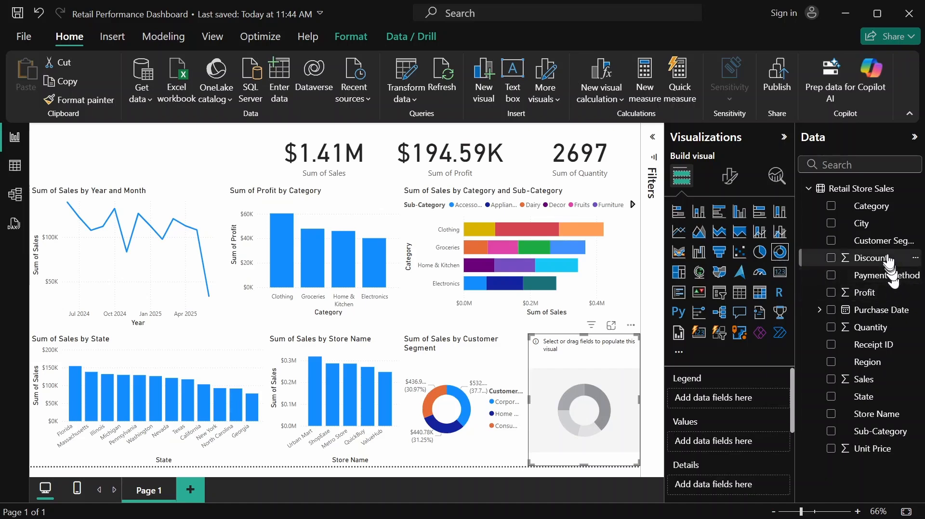
drag(889, 275, 725, 398)
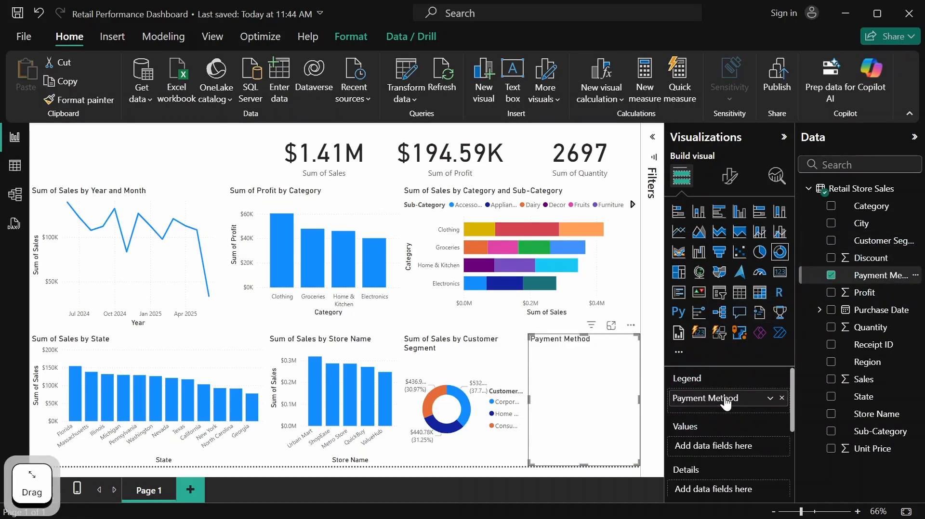
click(870, 383)
drag(869, 384, 734, 457)
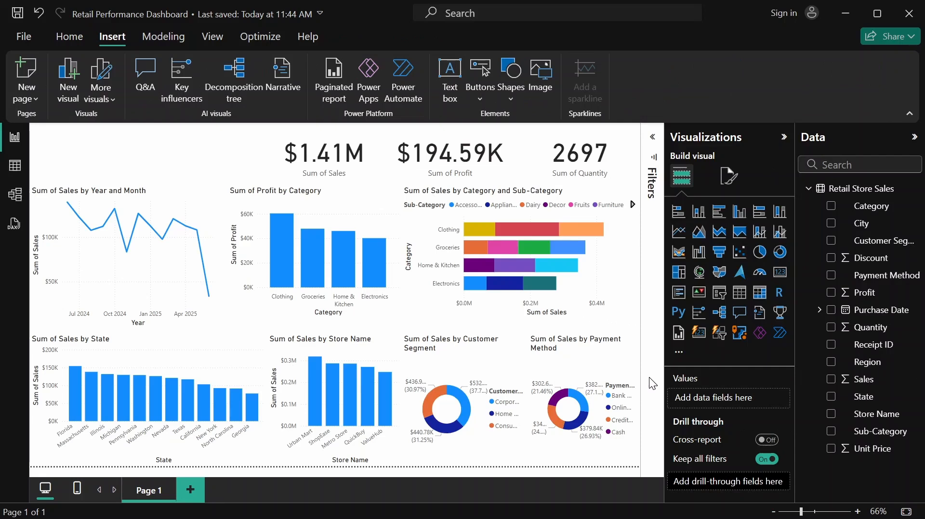
Select the Quantity, Profit and Sales KPI cards together and set their height to 98
click(568, 153)
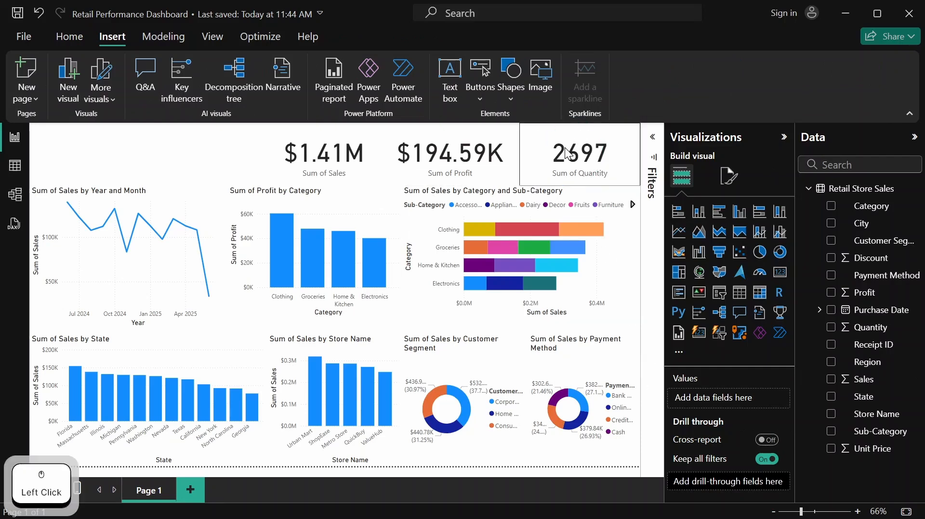
key(shift)
shift+click(466, 162)
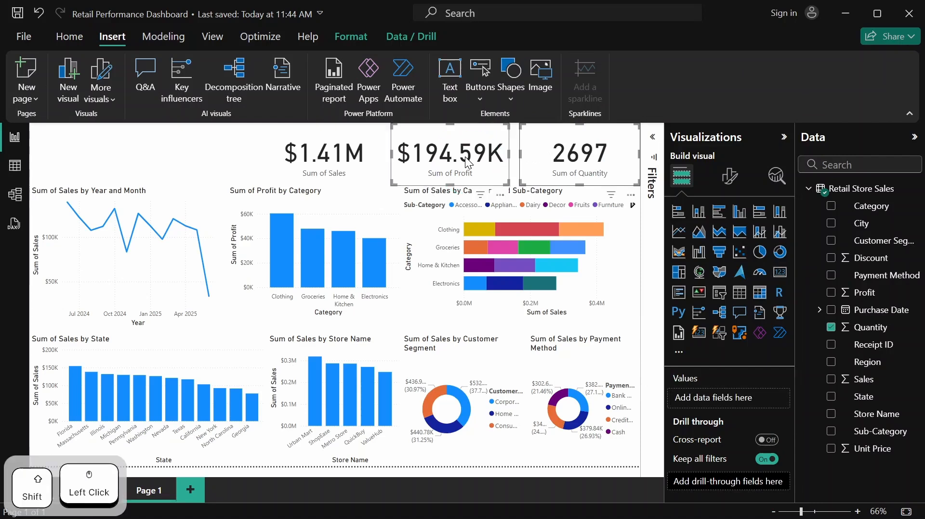
shift+click(327, 155)
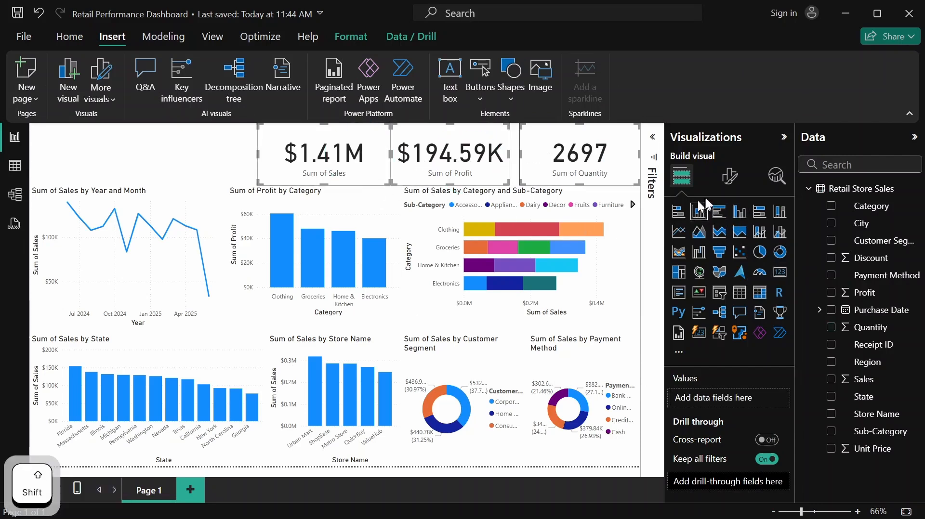
click(730, 176)
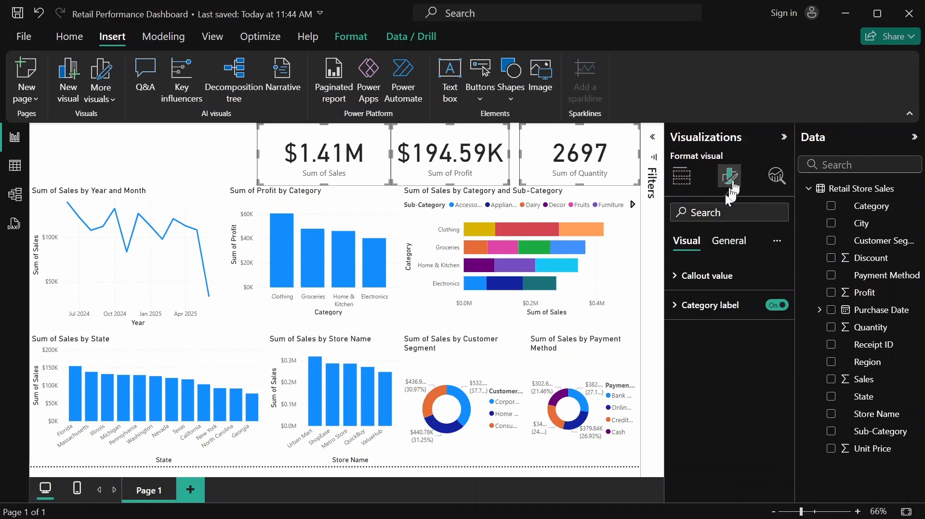
click(727, 251)
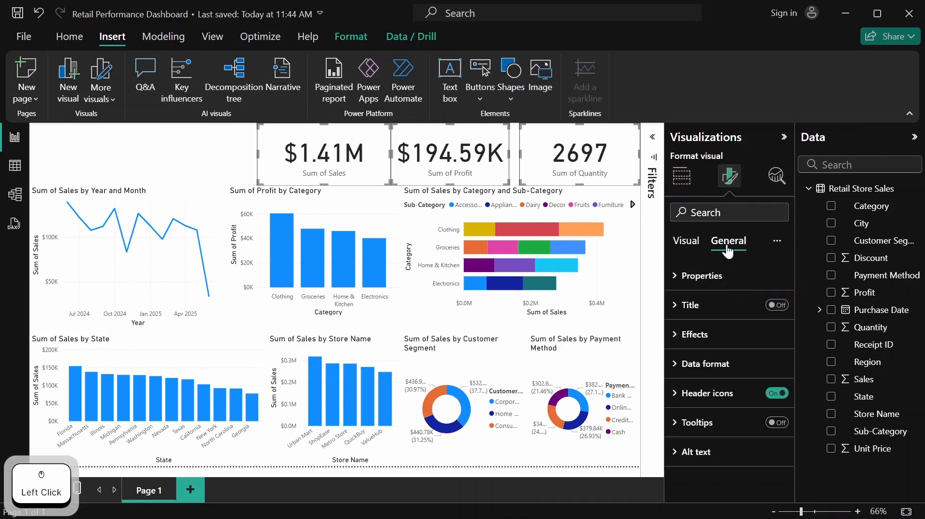
click(702, 277)
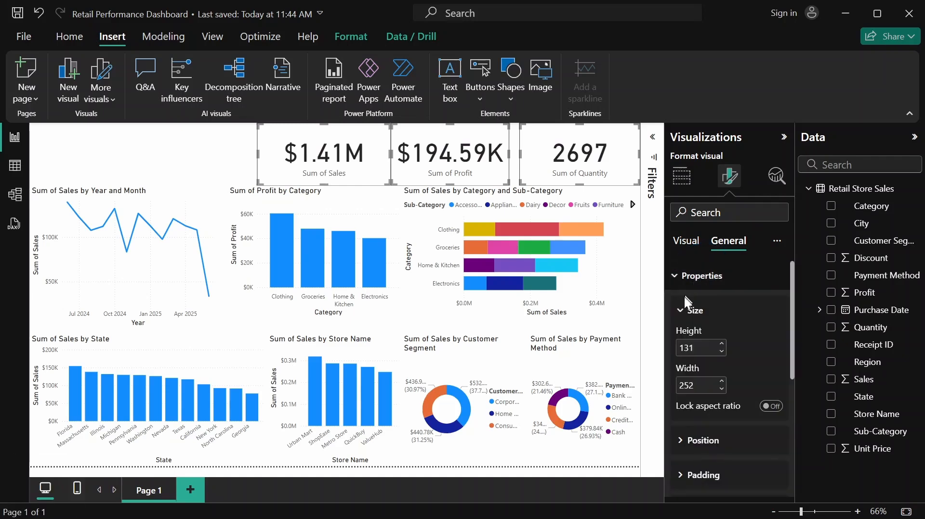
click(703, 347)
text(98)
key(Return)
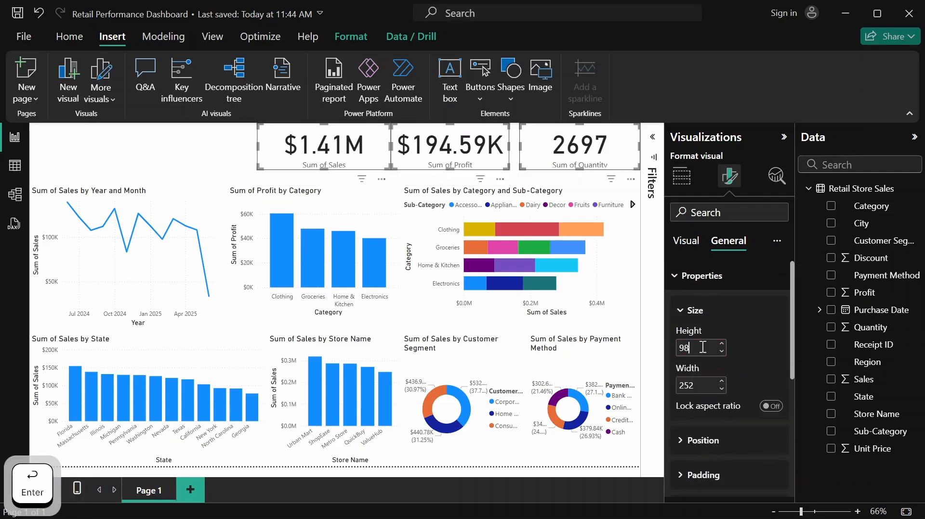
Set the width of the three selected KPI cards to 219
click(696, 387)
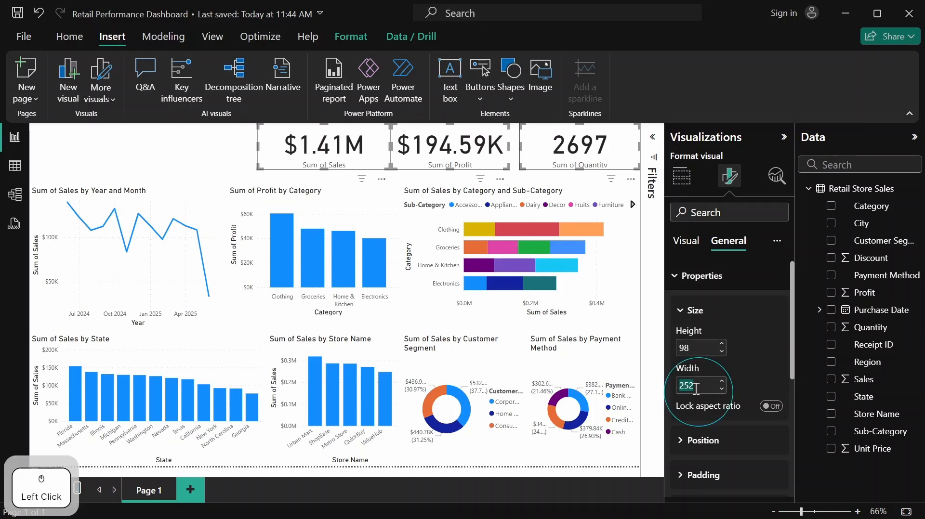
text(210)
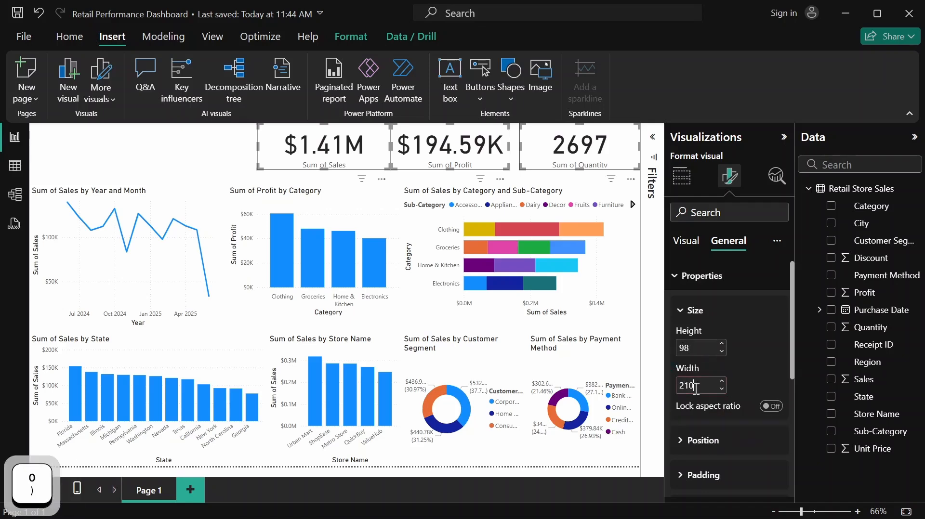
key(BackSpace)
text(9)
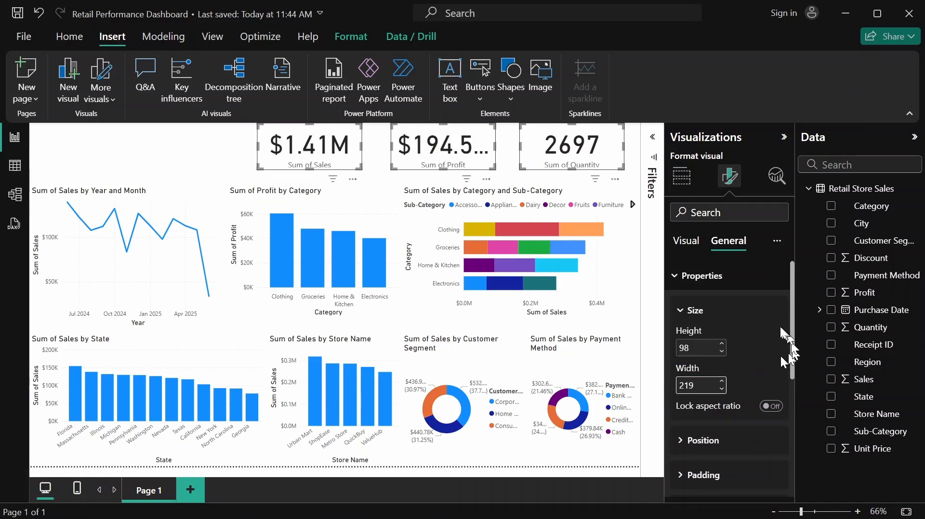
Format the callout values of the three KPI cards with font size 32 and black color
click(692, 246)
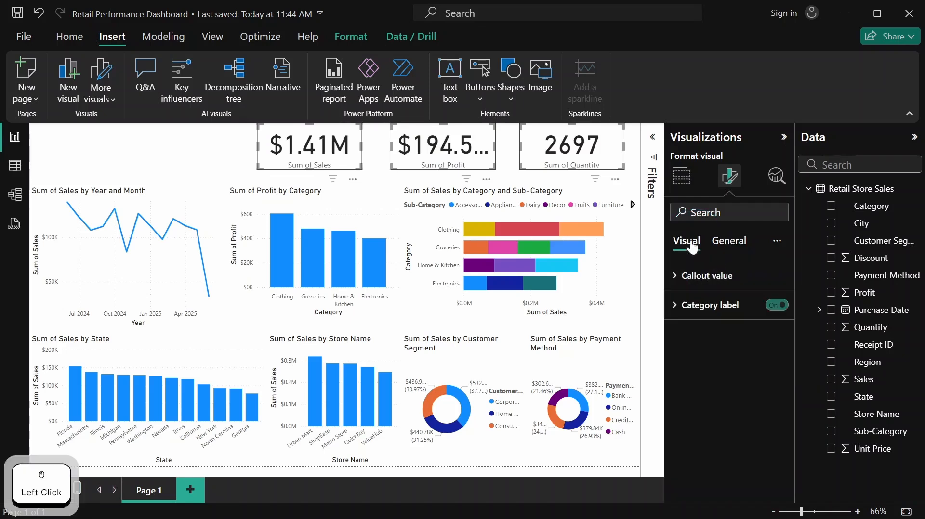
click(686, 281)
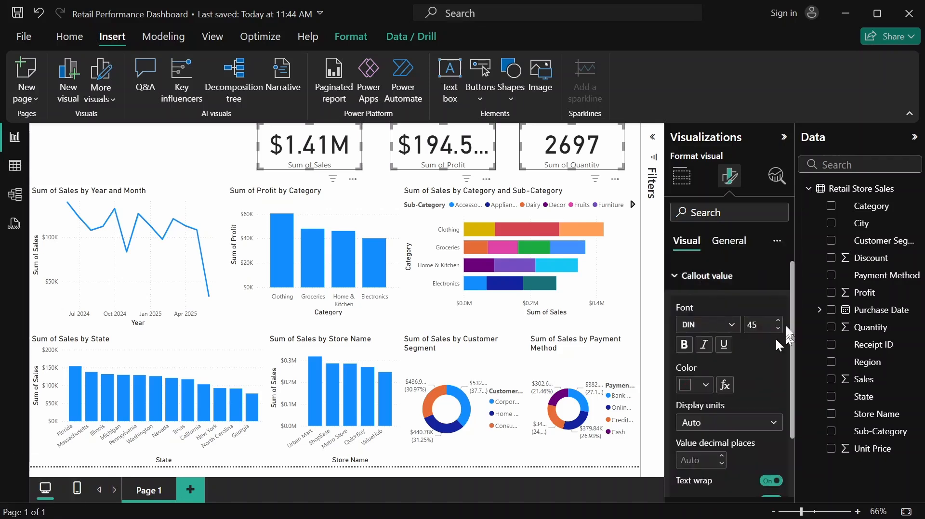
click(761, 326)
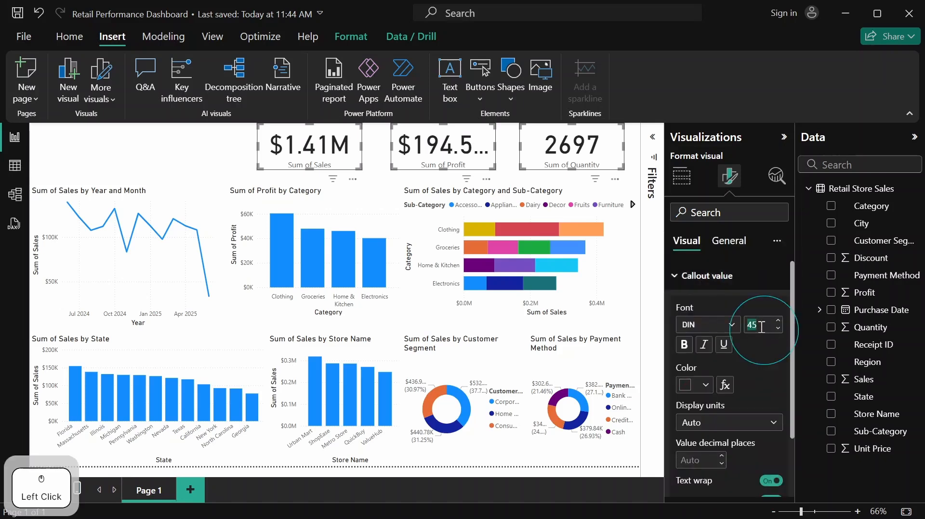
text(32)
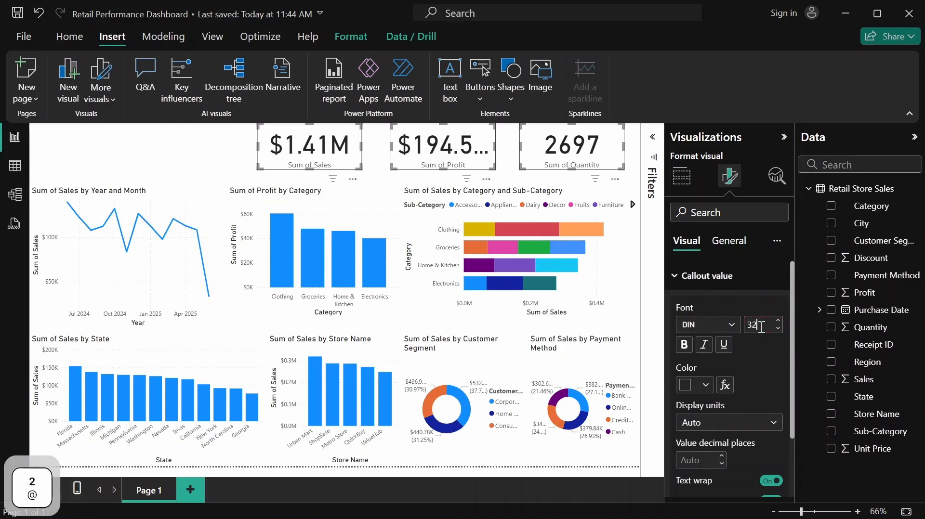
key(Return)
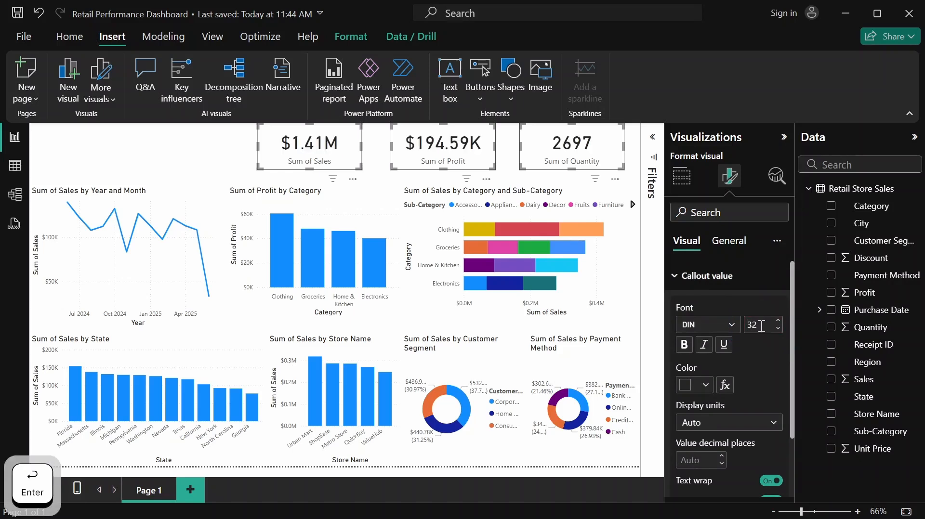
click(705, 387)
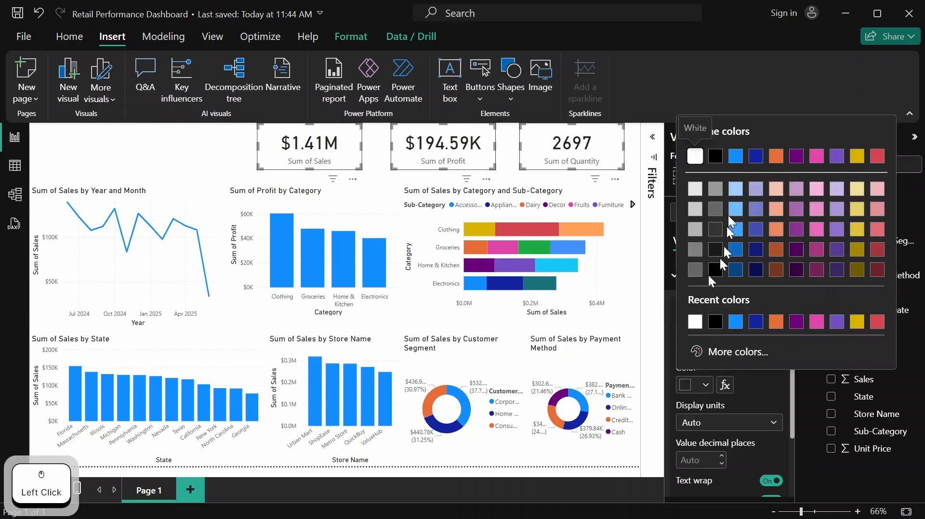
click(715, 157)
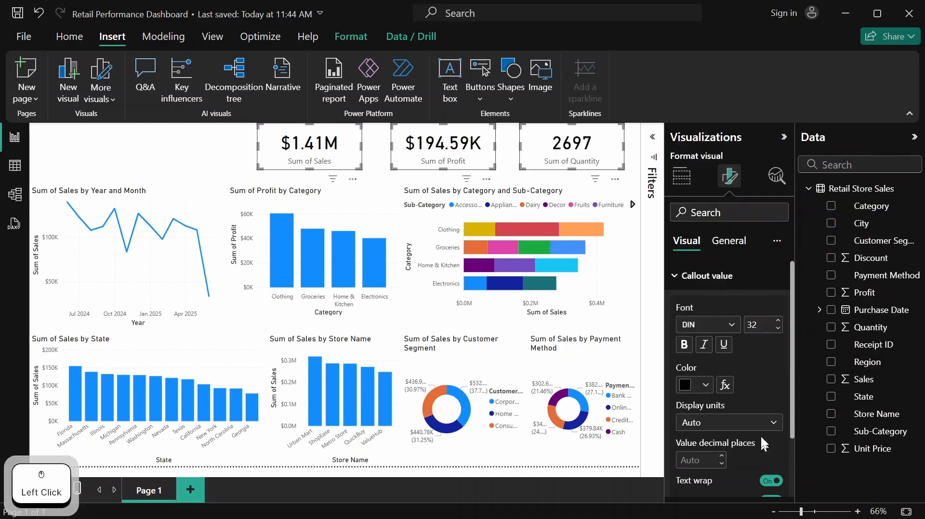
scroll(751, 401, down, 3)
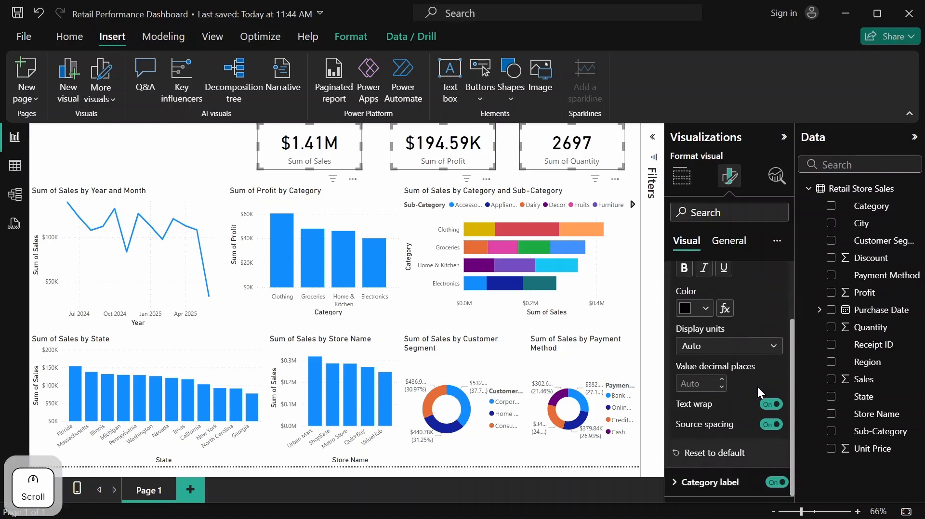
scroll(756, 385, up, 3)
click(695, 280)
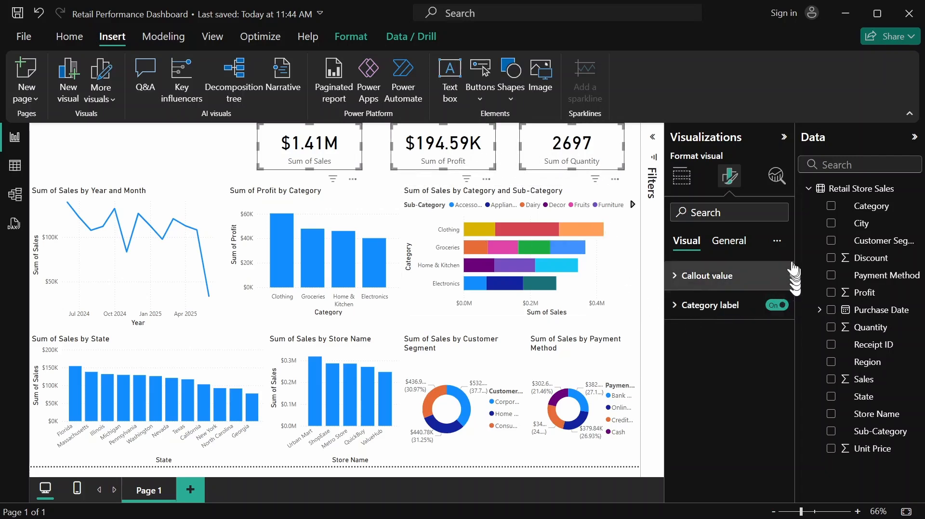
Turn on titles for the three KPI cards, with black text and centered horizontal alignment
click(741, 248)
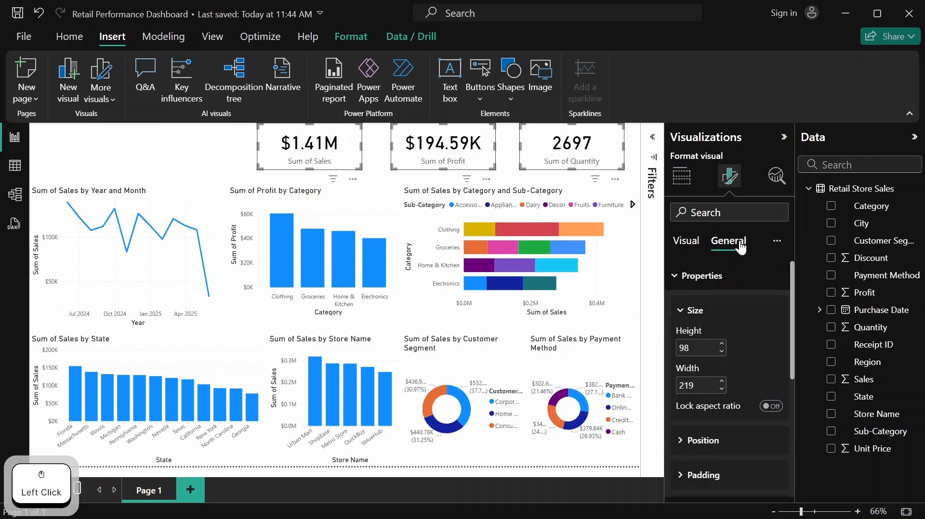
click(694, 283)
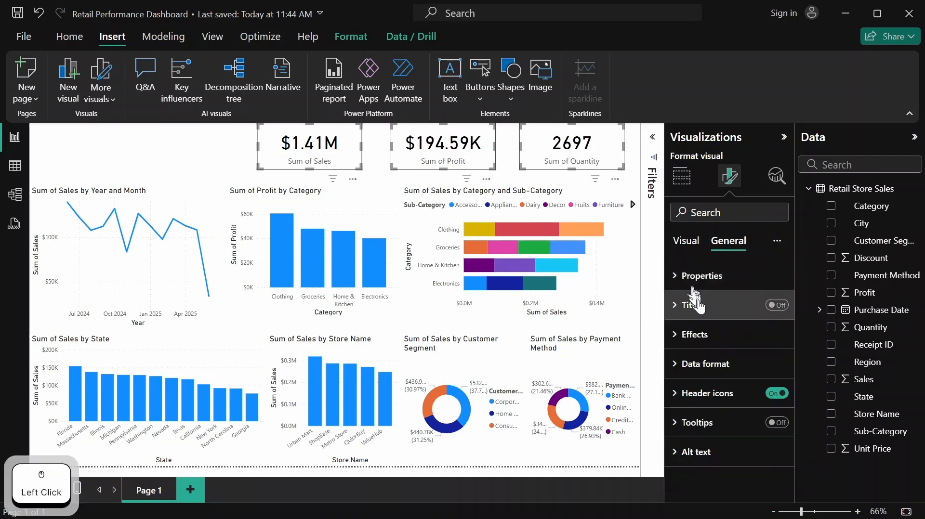
click(776, 305)
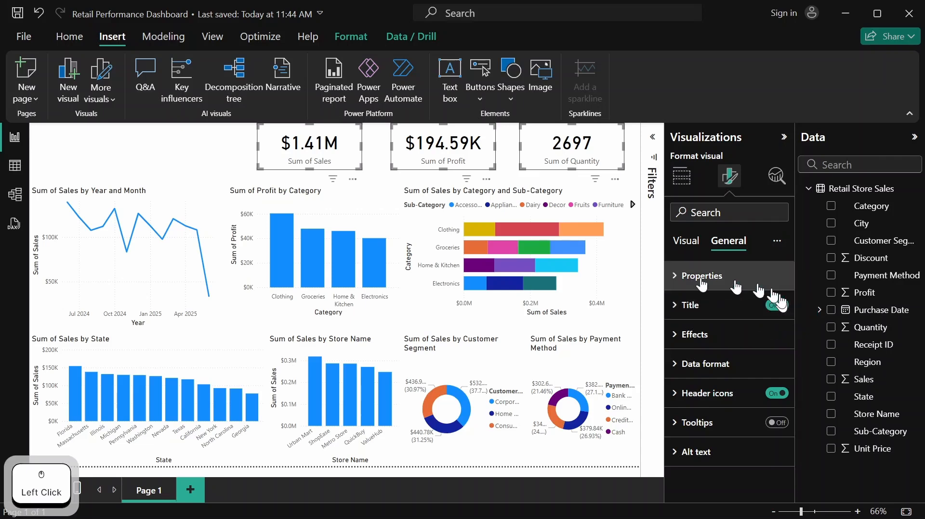
click(698, 305)
scroll(736, 362, down, 1)
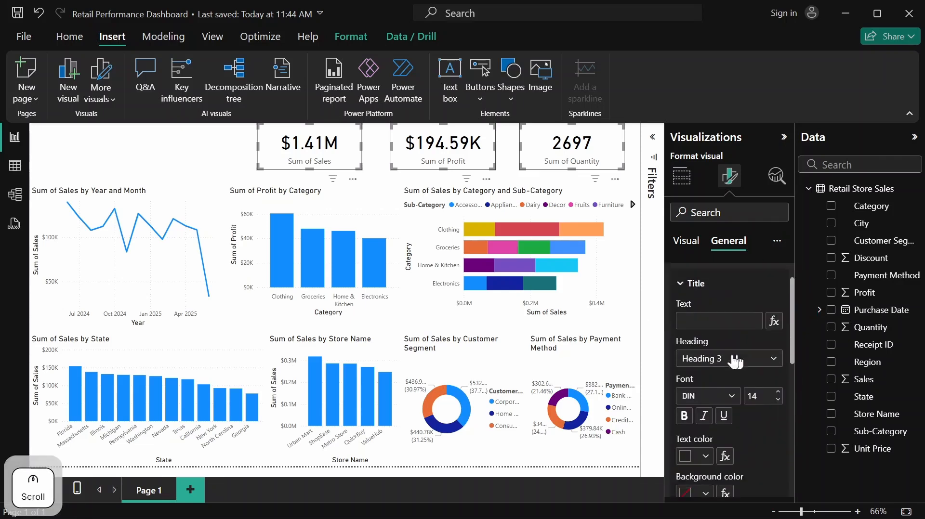
scroll(735, 361, down, 2)
click(706, 368)
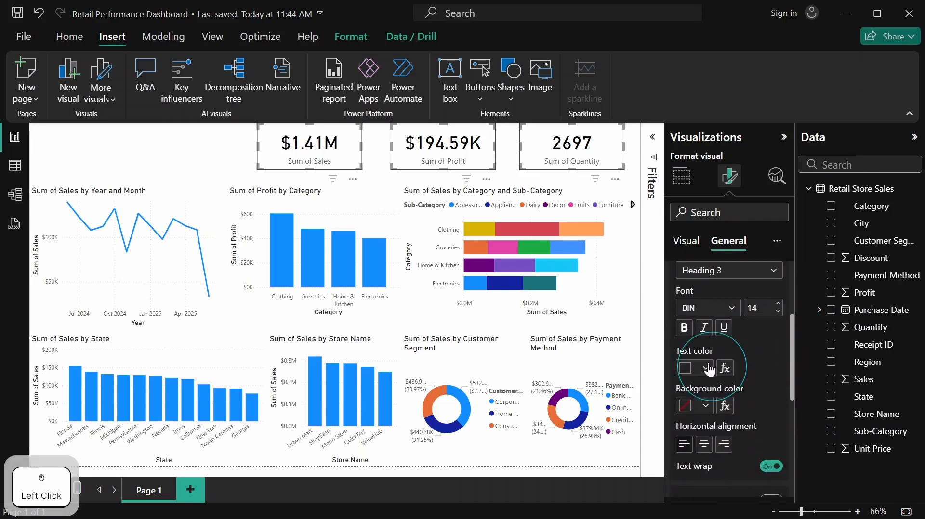
click(699, 312)
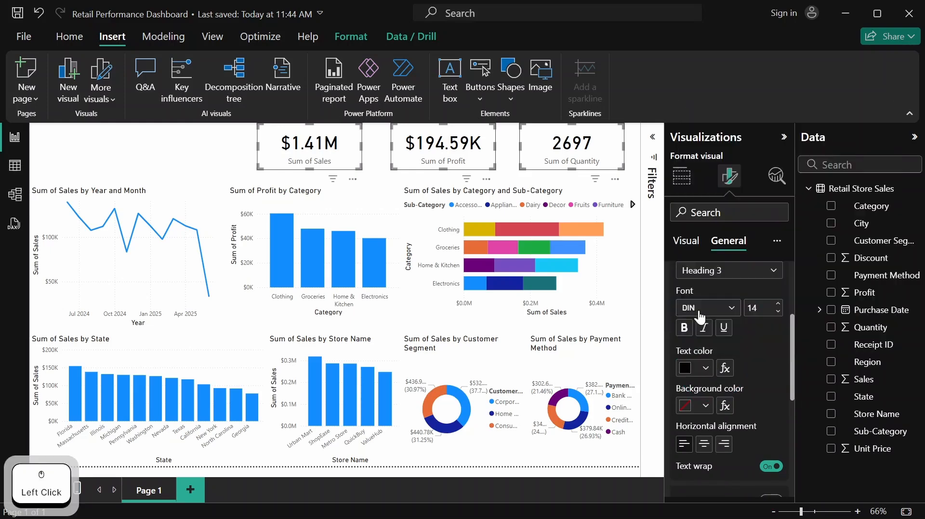
click(703, 446)
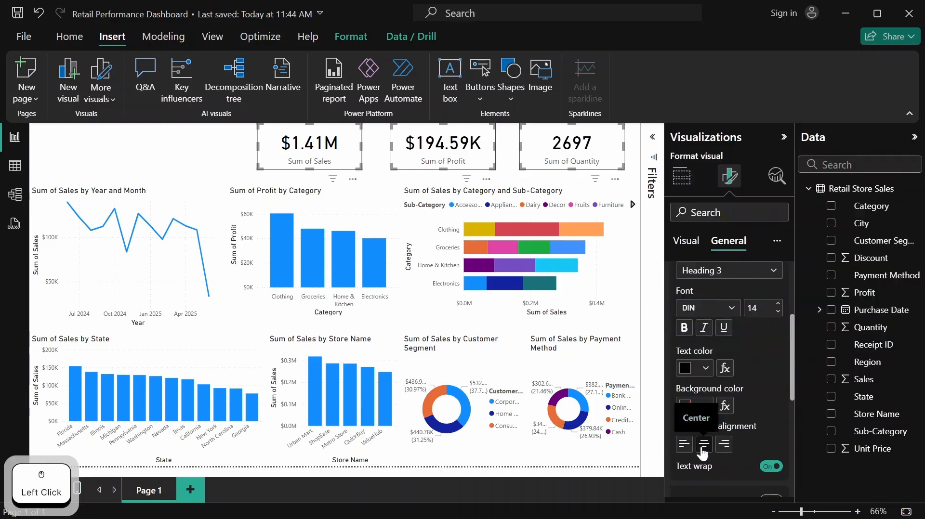
Enter "Title" as the placeholder title text of the three KPI cards
scroll(728, 330, up, 3)
click(719, 376)
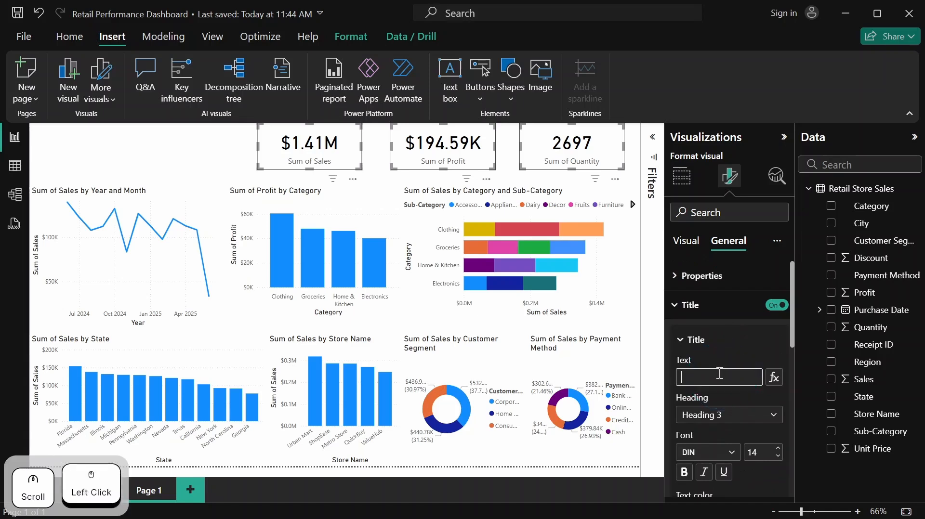
text(T)
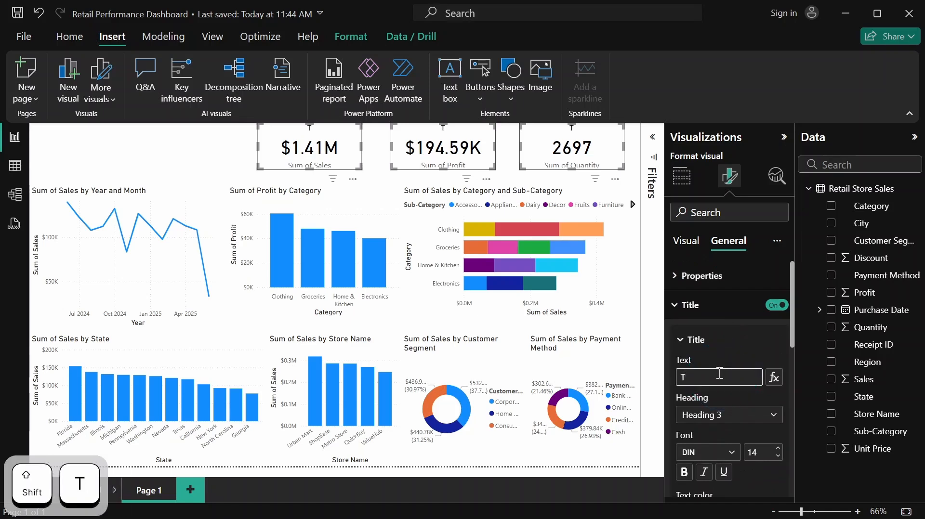
text(i)
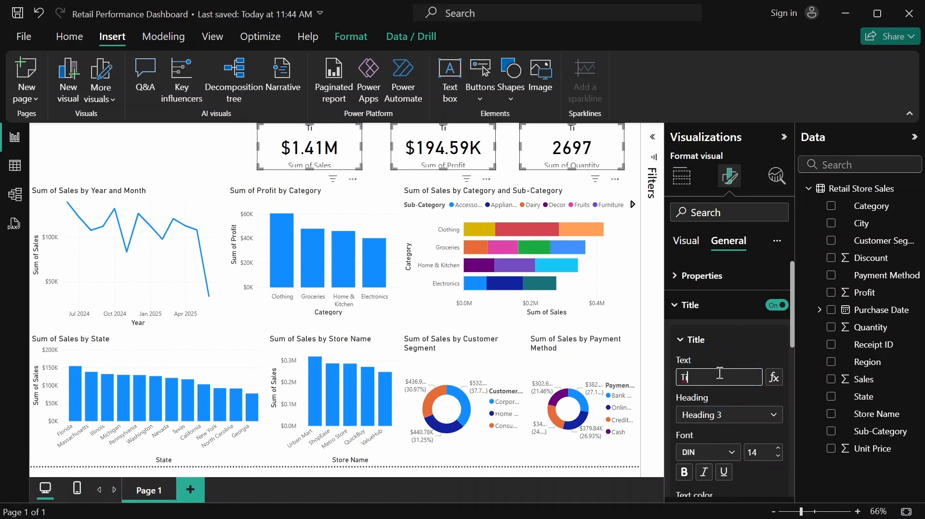
text(tle)
scroll(722, 373, down, 2)
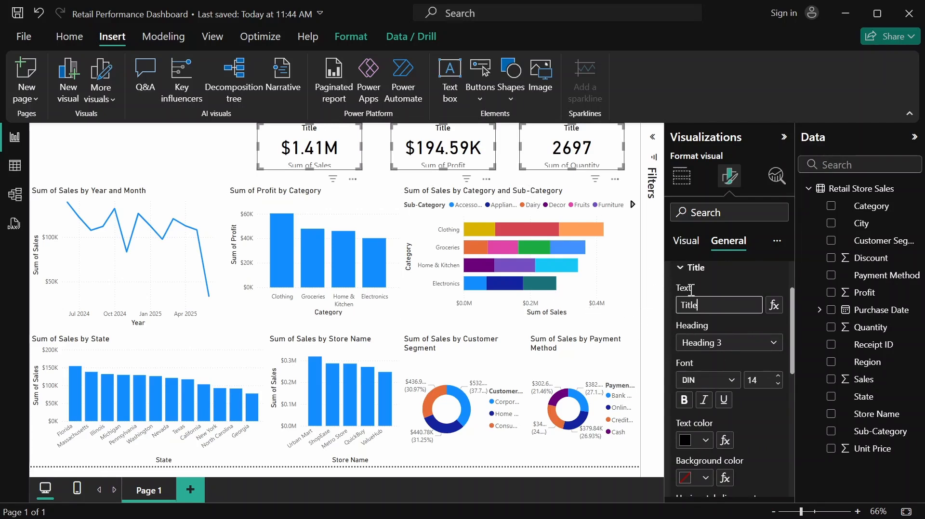
click(708, 267)
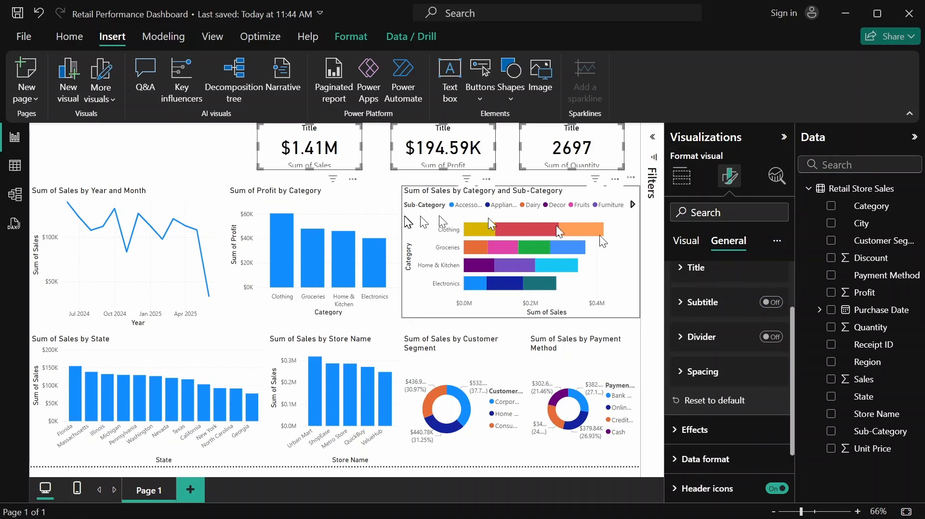
Shift the quantity, profit and sales KPI cards toward the page's right edge so they sit side by side
click(592, 137)
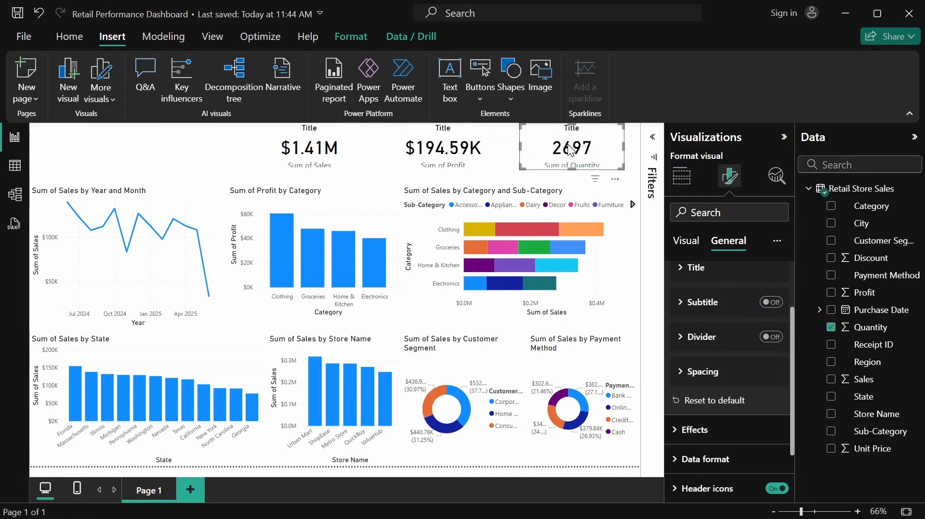
drag(567, 145, 582, 145)
click(474, 149)
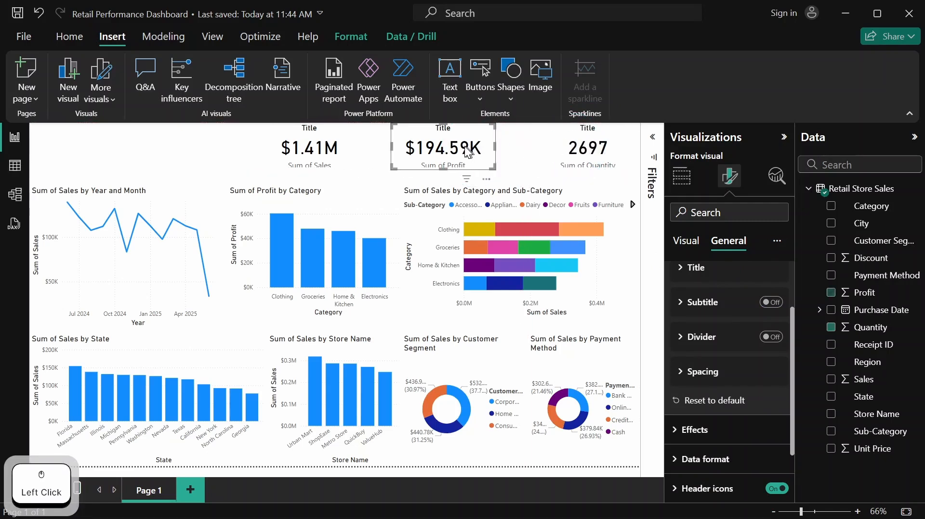
drag(476, 148, 512, 153)
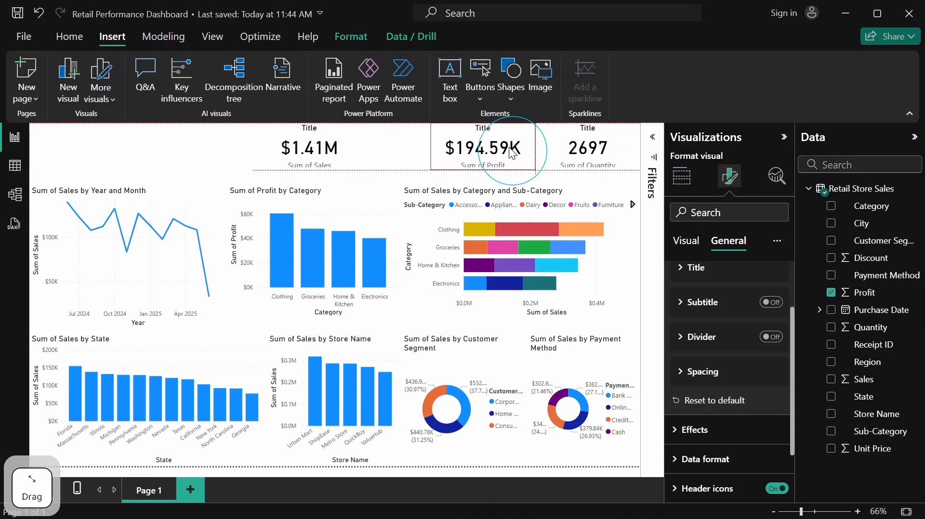
click(290, 150)
drag(312, 149, 389, 151)
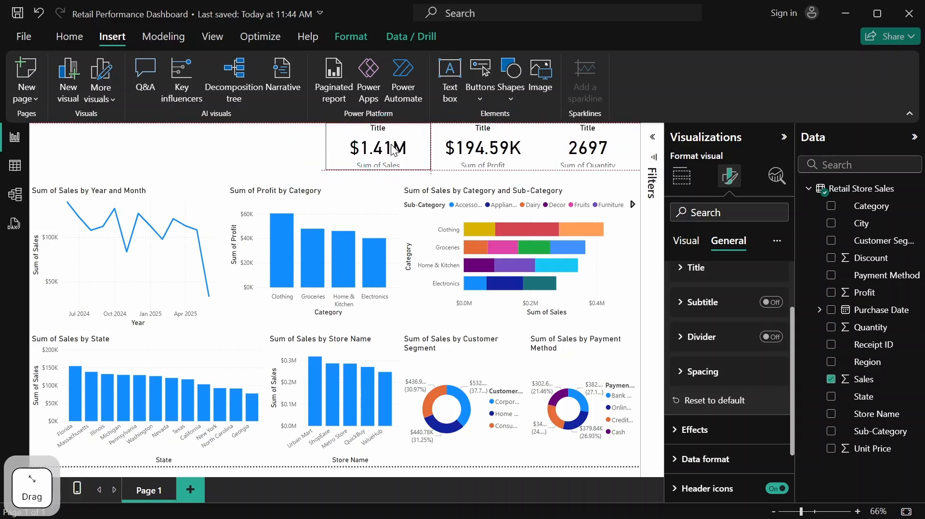
click(204, 157)
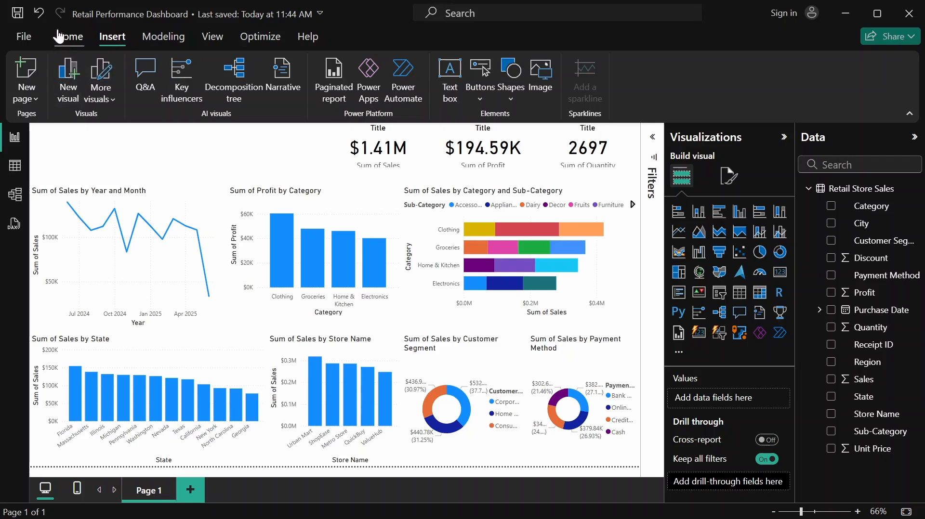
Insert a text box containing the heading "Retail Performance Dashboard"
click(459, 92)
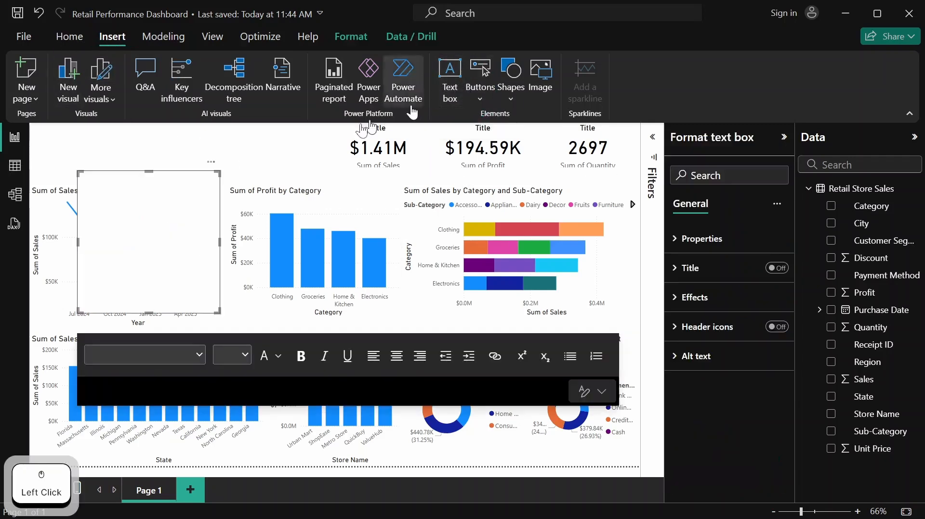
click(103, 183)
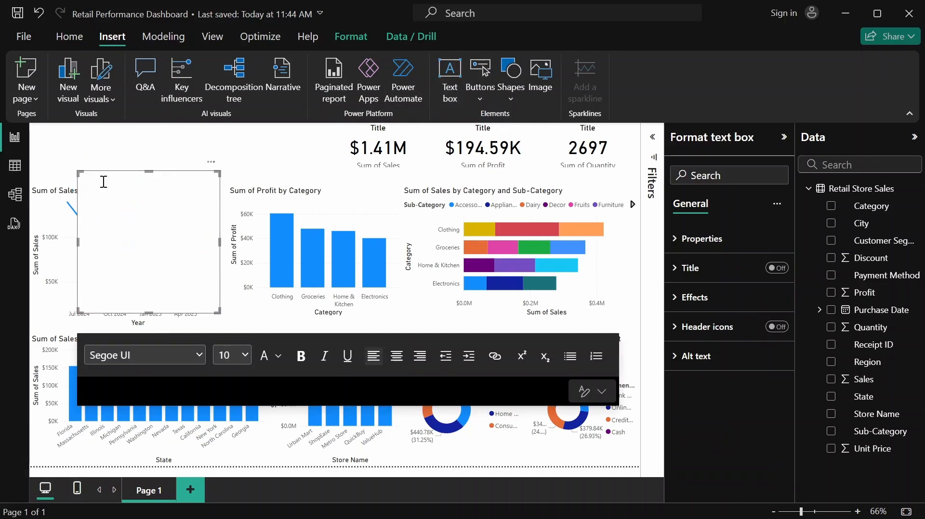
text(R)
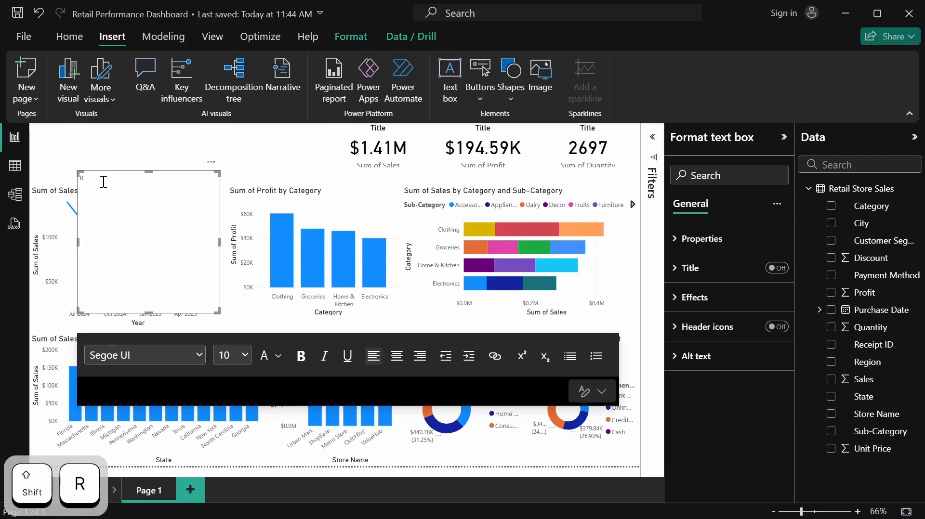
text(eatil)
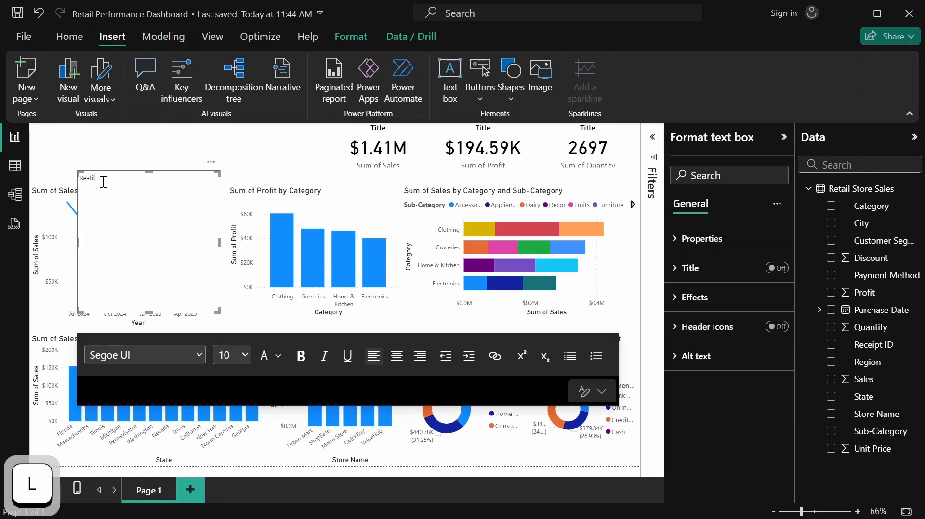
key(BackSpace)
key(BackSpace)
key(BackSpace)
key(BackSpace)
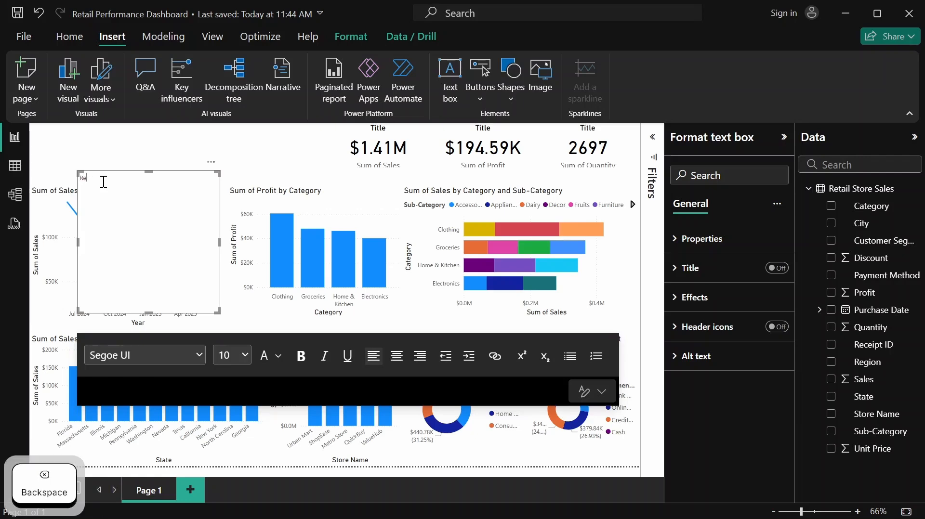
text(tail)
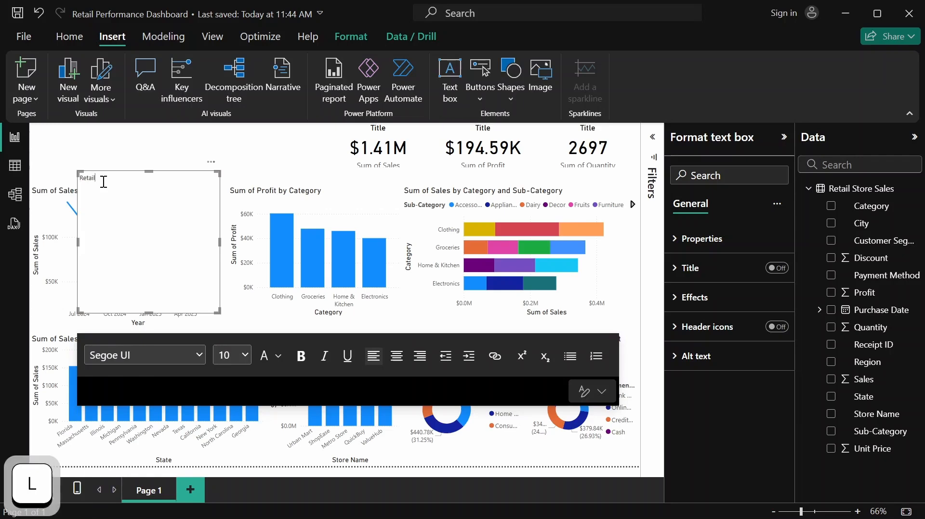
text( P)
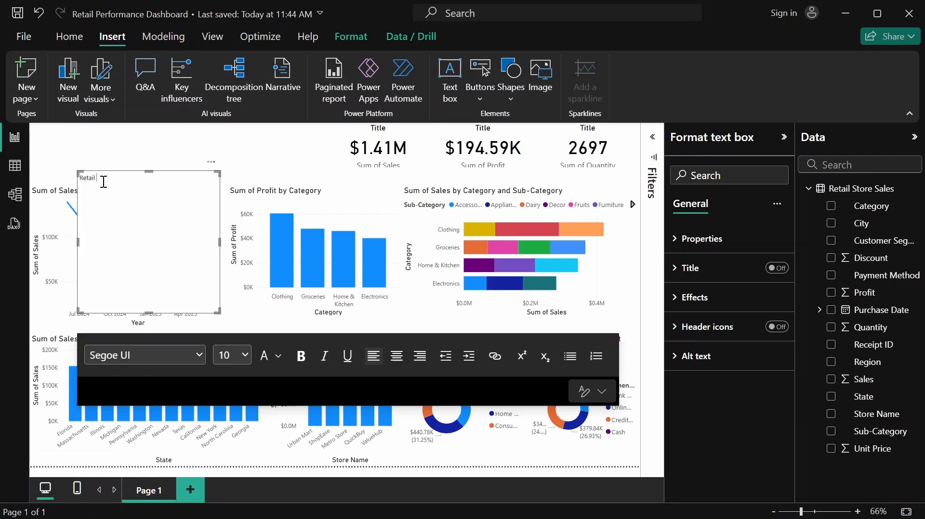
text(erforman)
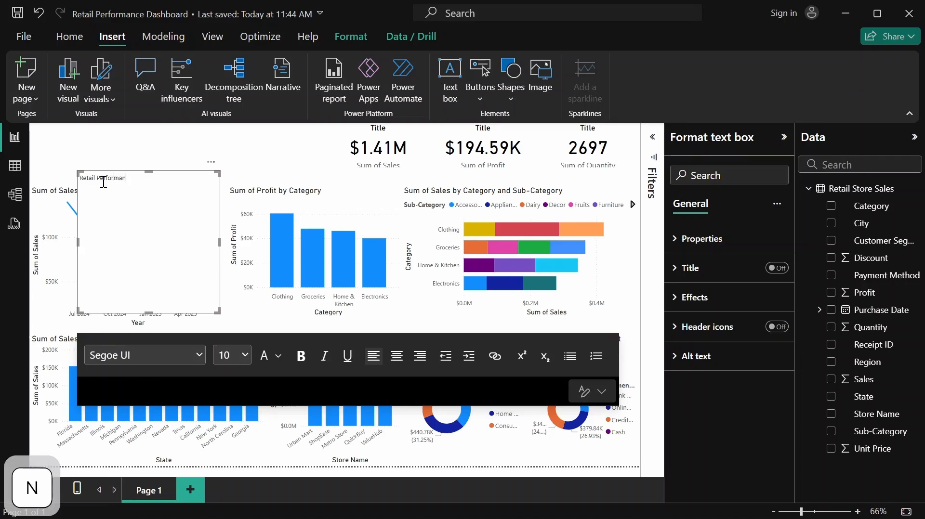
text(ce )
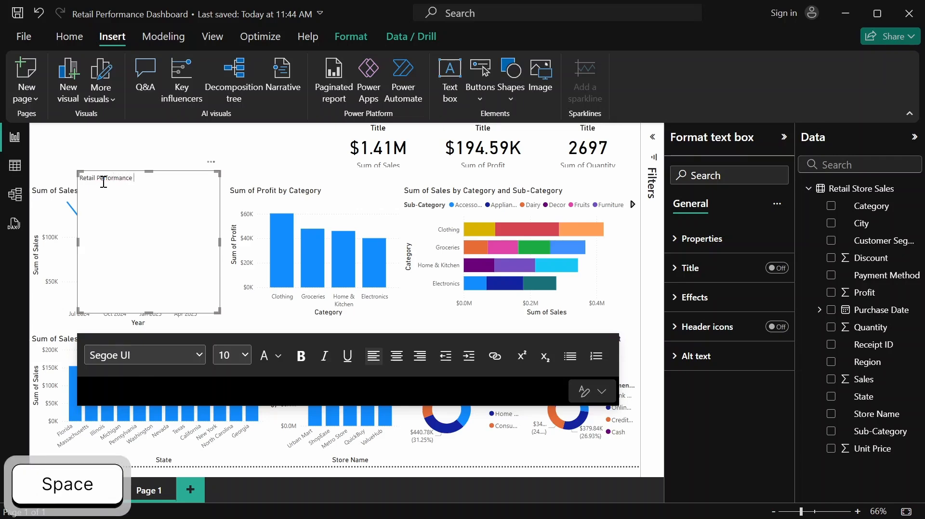
text(Dashb)
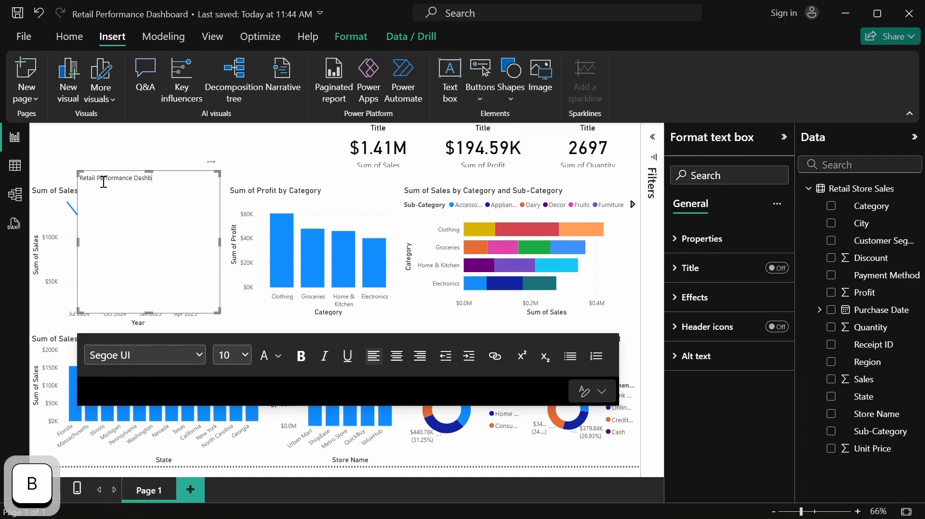
text(oard)
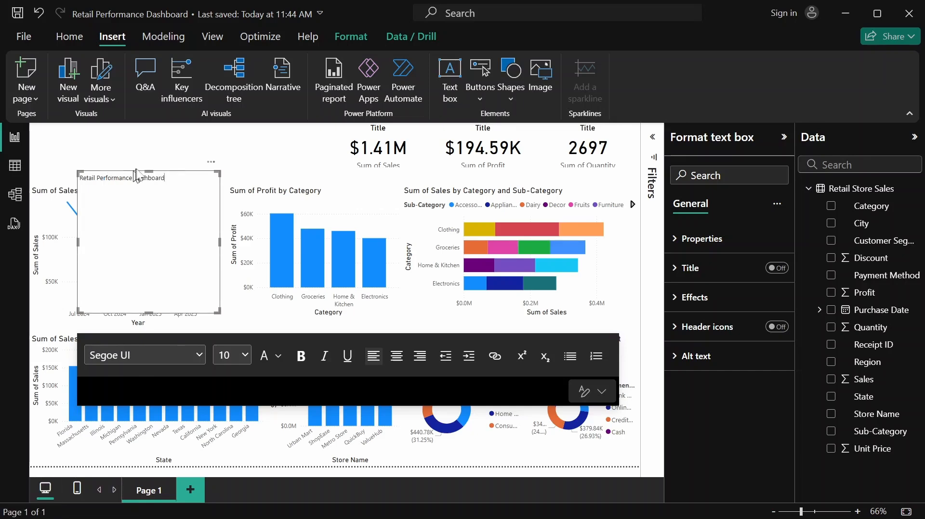
Move the heading text box to the page's upper-left corner and set its text to font size 32
click(177, 169)
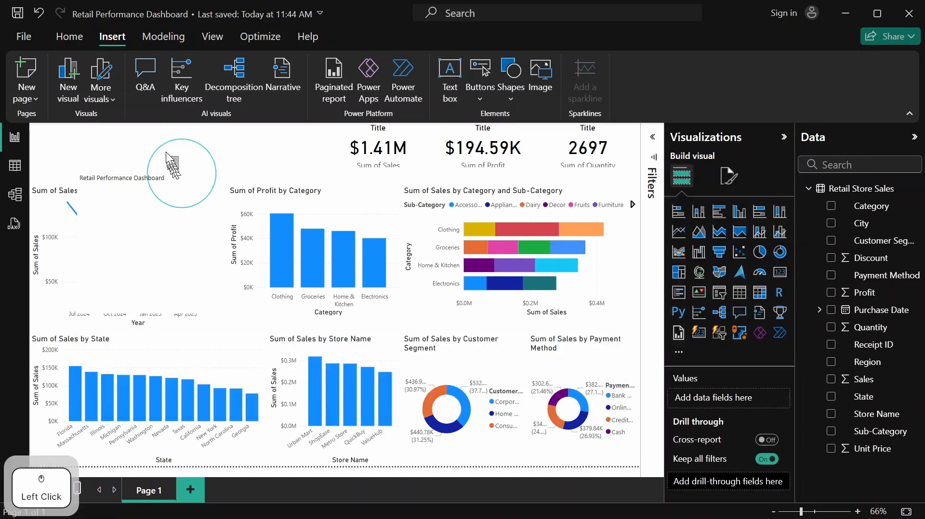
click(185, 173)
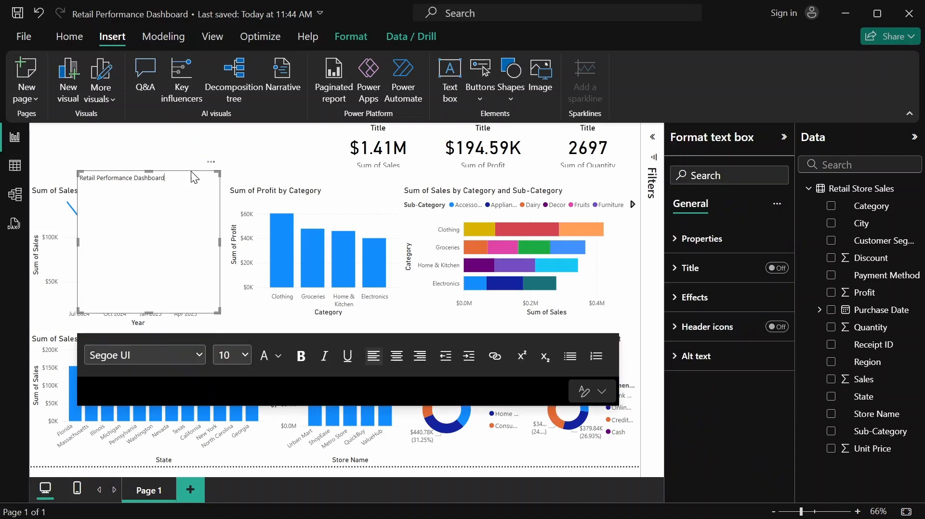
drag(182, 161, 31, 130)
click(124, 131)
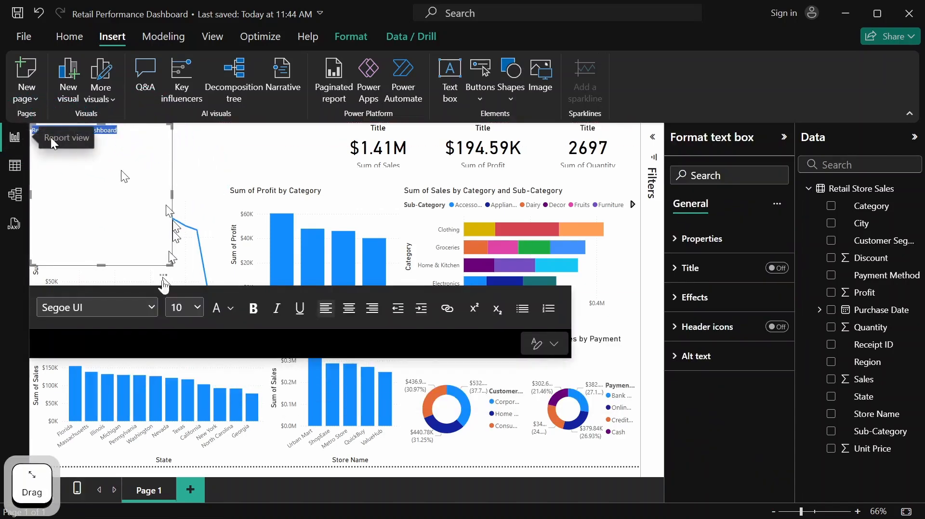
click(201, 304)
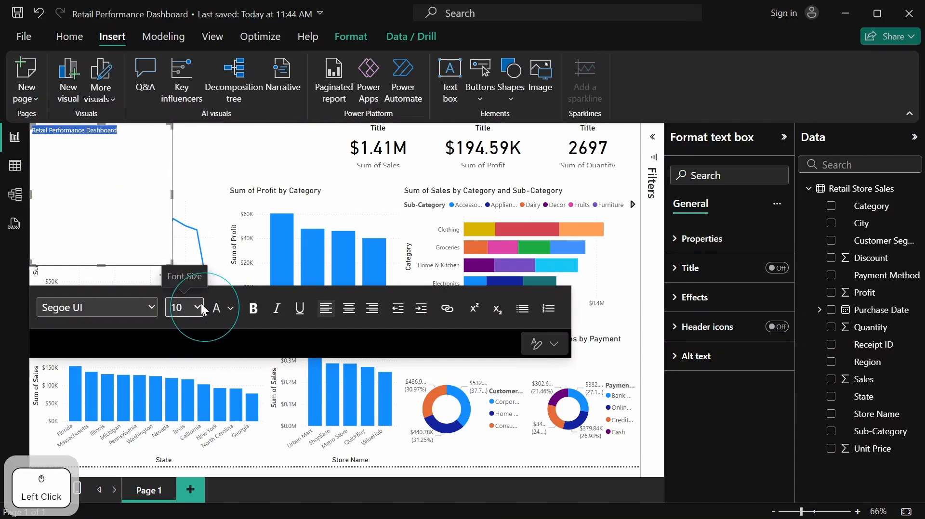
click(190, 230)
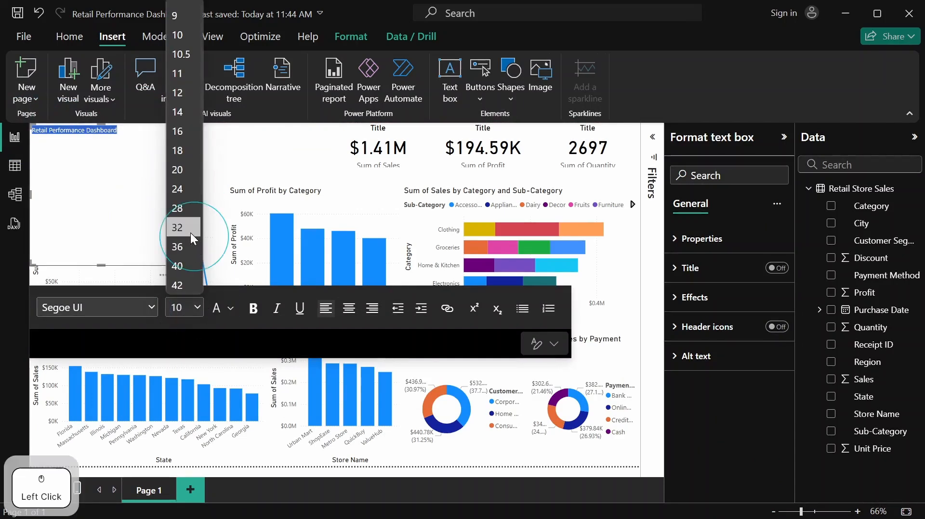
Widen the heading text box until it nearly reaches the sales card and reduce its height to one text line
drag(178, 199, 324, 198)
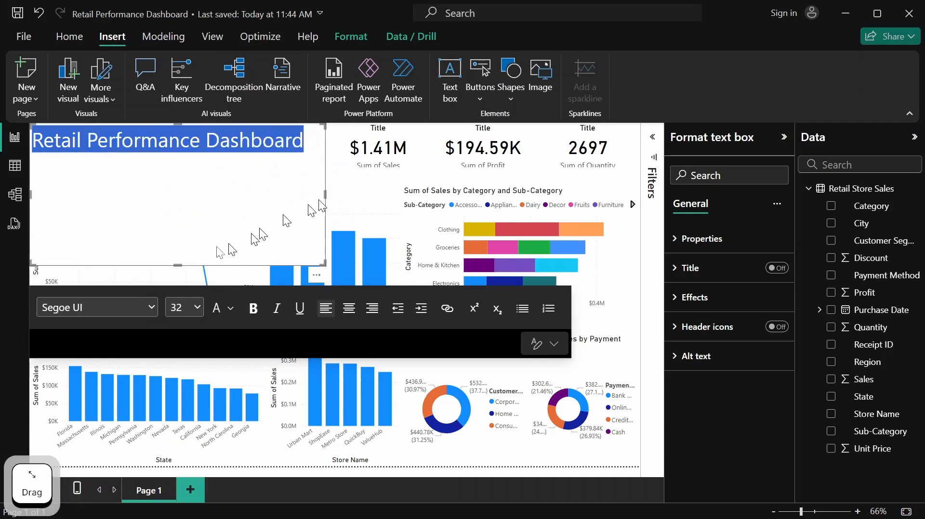
drag(178, 262, 200, 152)
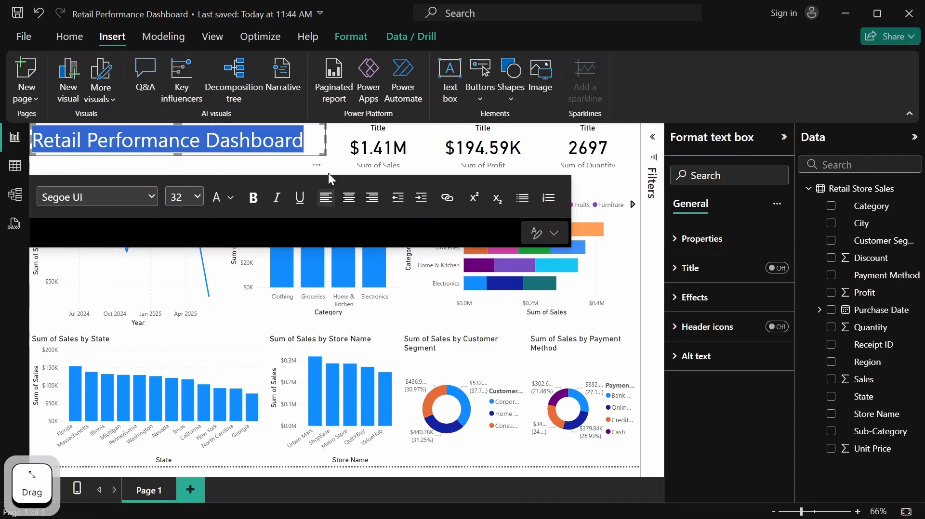
click(268, 168)
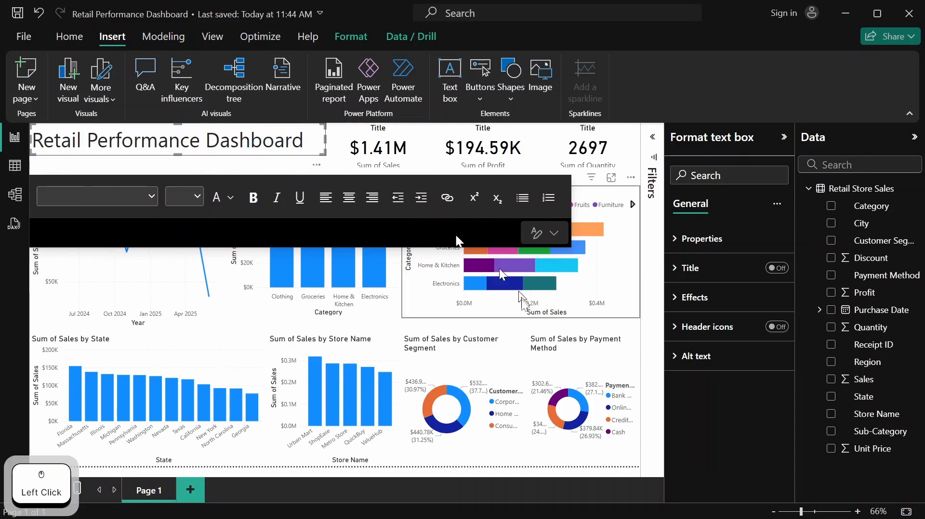
click(588, 306)
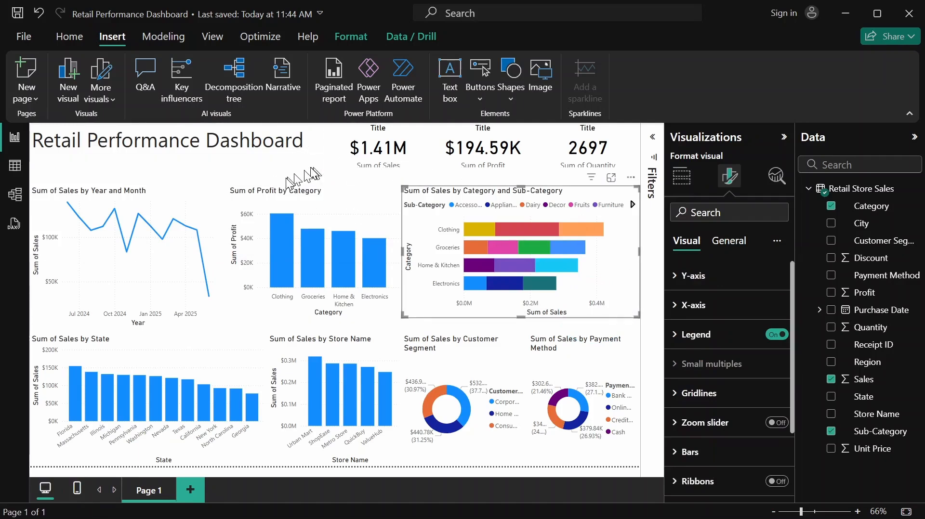
Insert a second text box and place it directly below the dashboard heading at the page's left edge
click(199, 154)
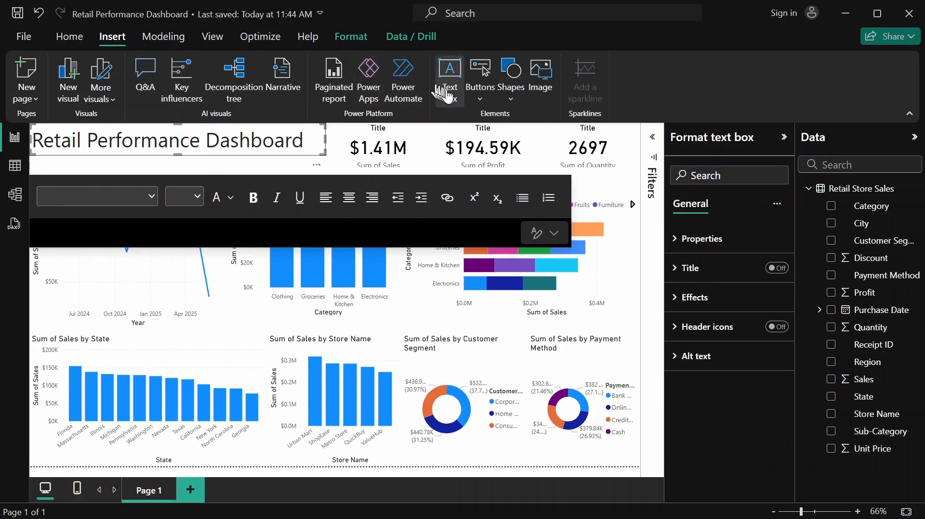
click(449, 97)
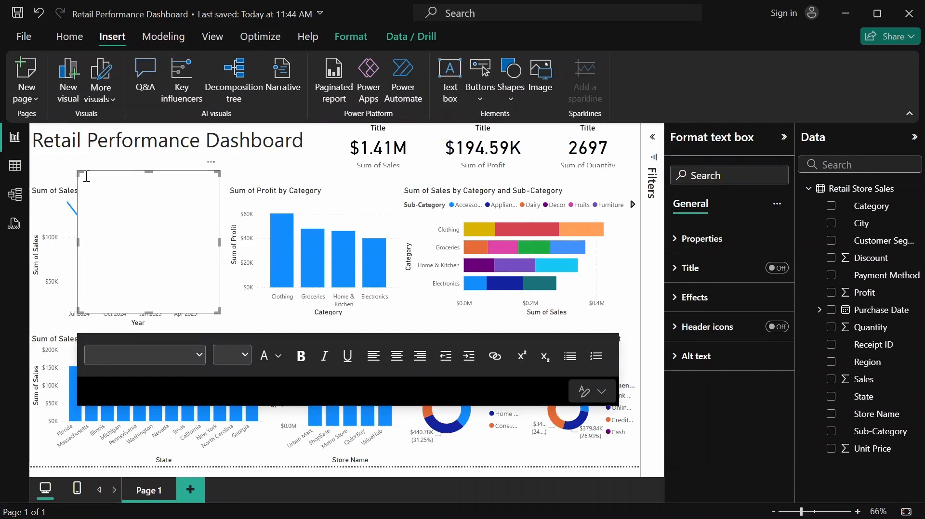
drag(122, 191, 72, 179)
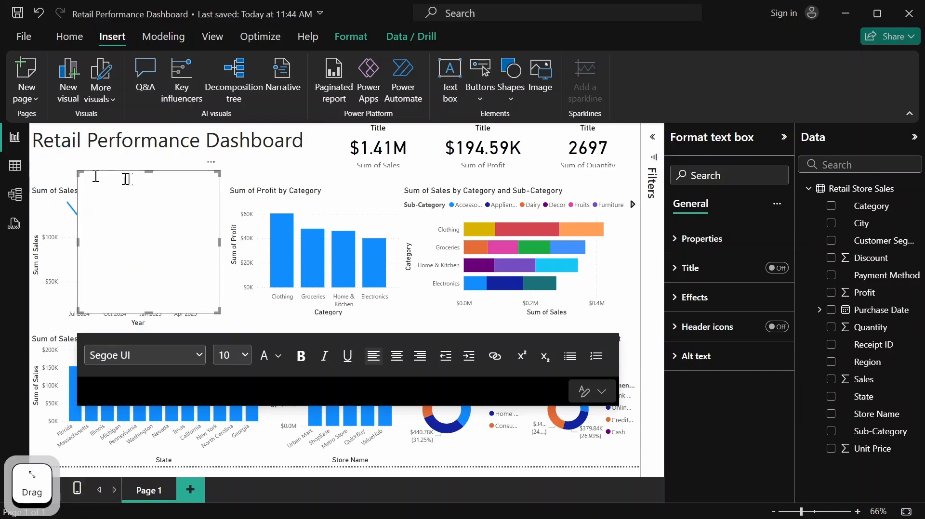
drag(134, 177, 81, 165)
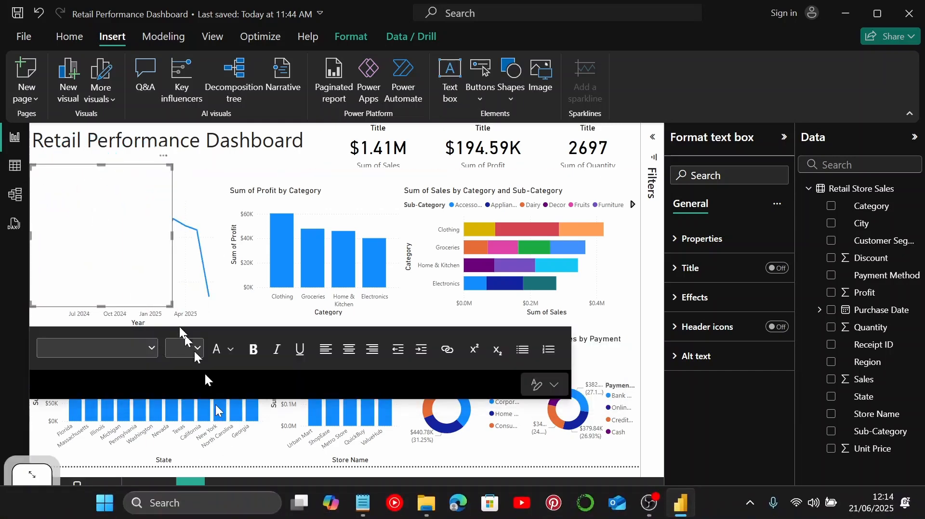
Enter the subtitle "Compressive Overview of Sales, Profit, and Customer Insights Across All Store Locations (2024-2025)" in the empty text box below the heading
click(69, 170)
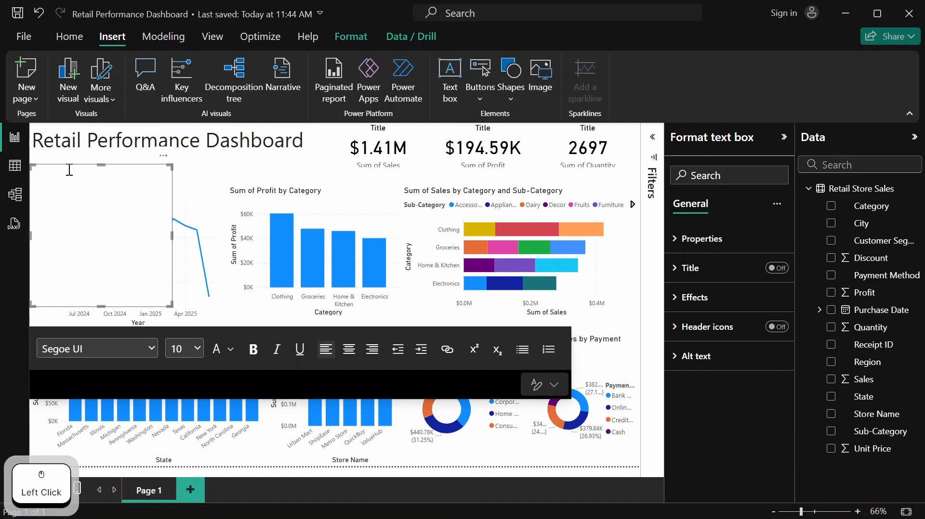
text(Com)
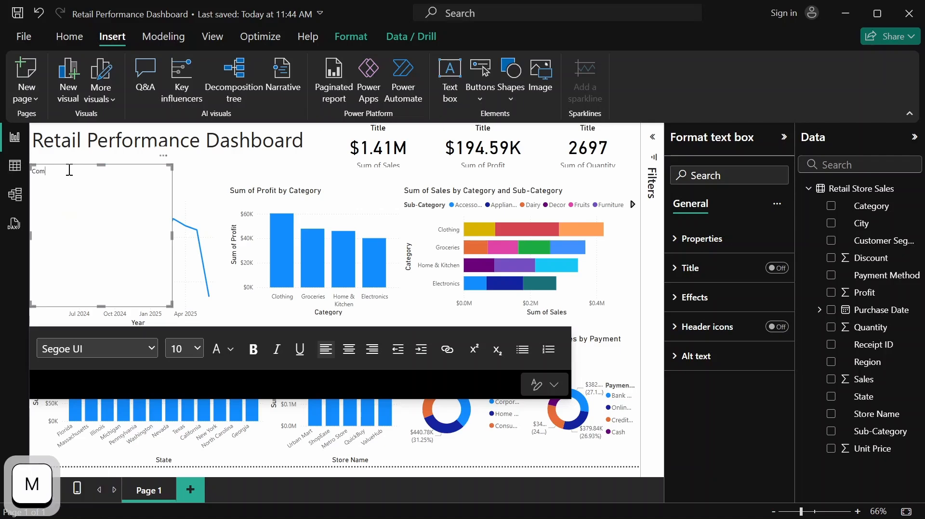
text(pression)
key(BackSpace)
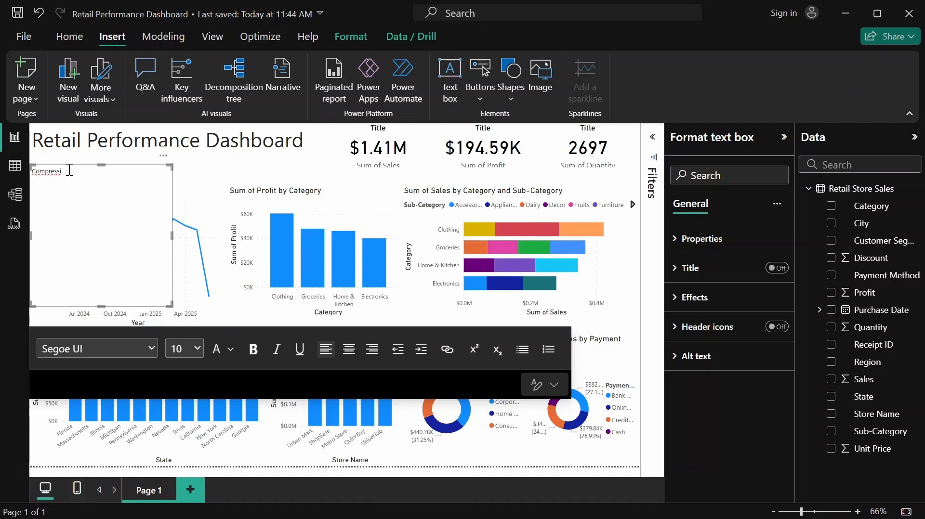
text(ve )
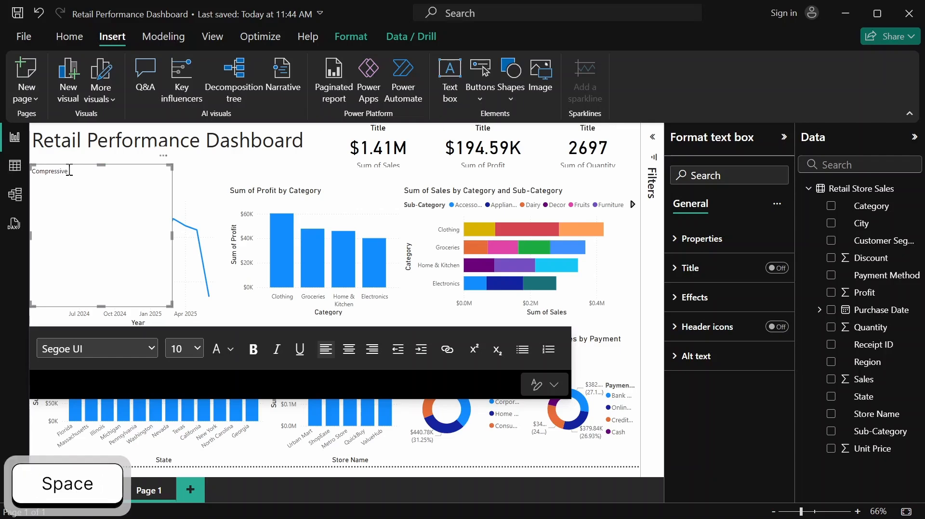
text(Over)
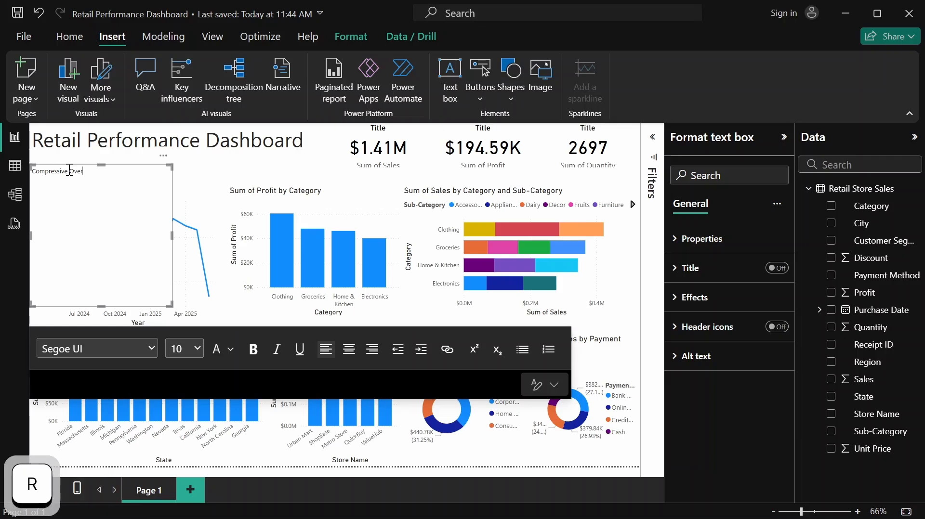
text(view od)
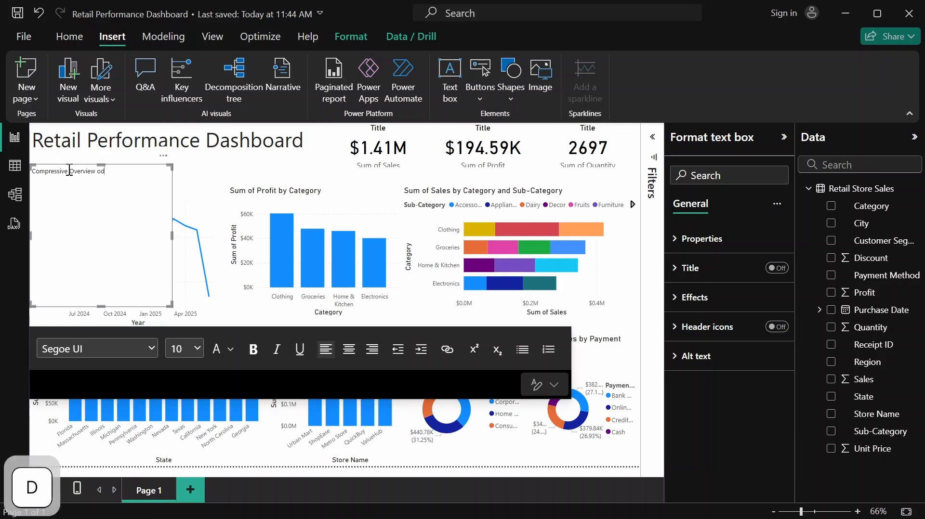
key(BackSpace)
text(f Sales)
key(BackSpace)
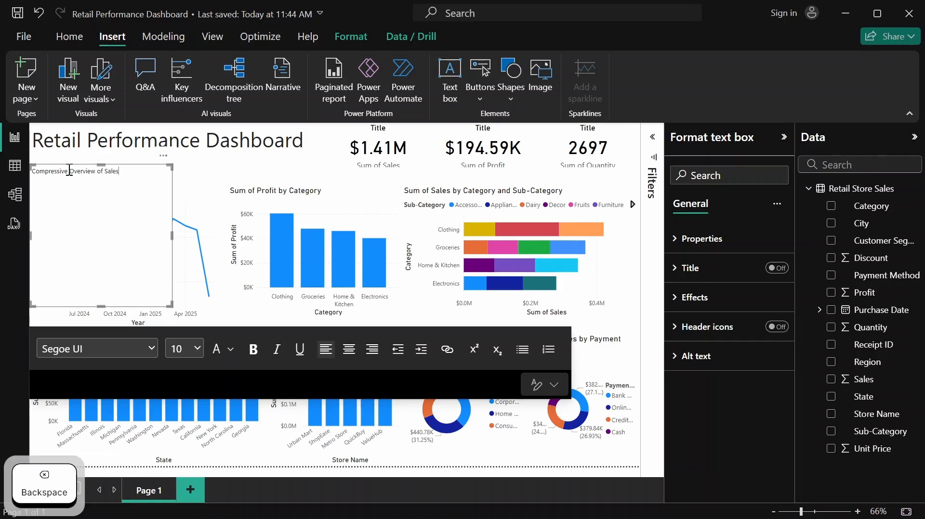
text(, Profit)
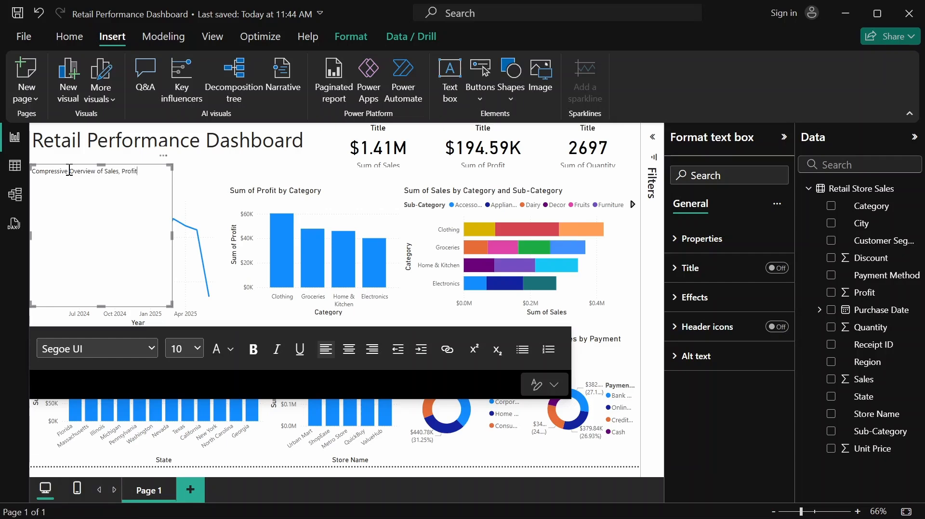
text(,)
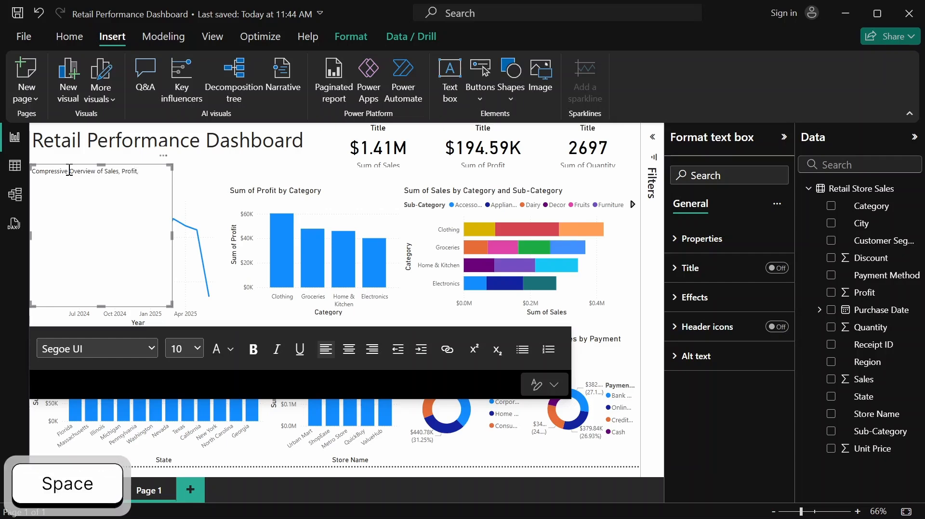
text( and C)
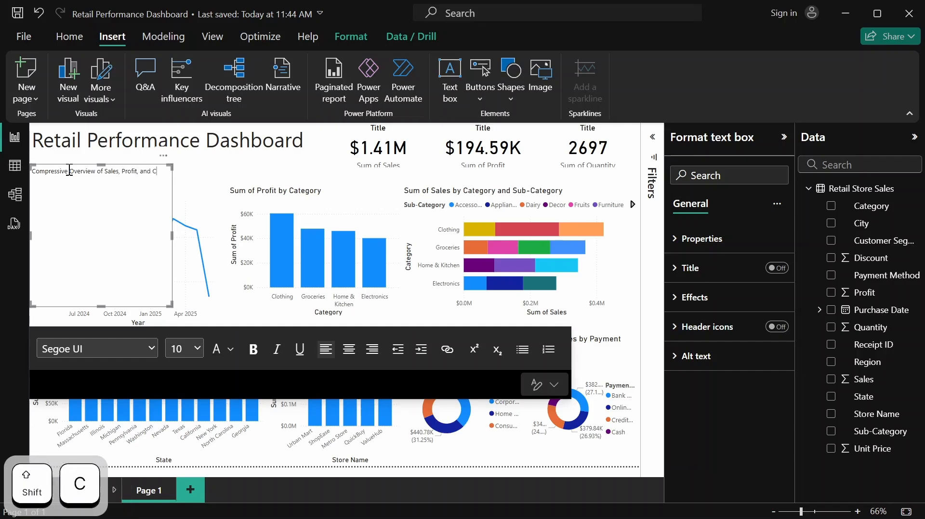
text(ustomer )
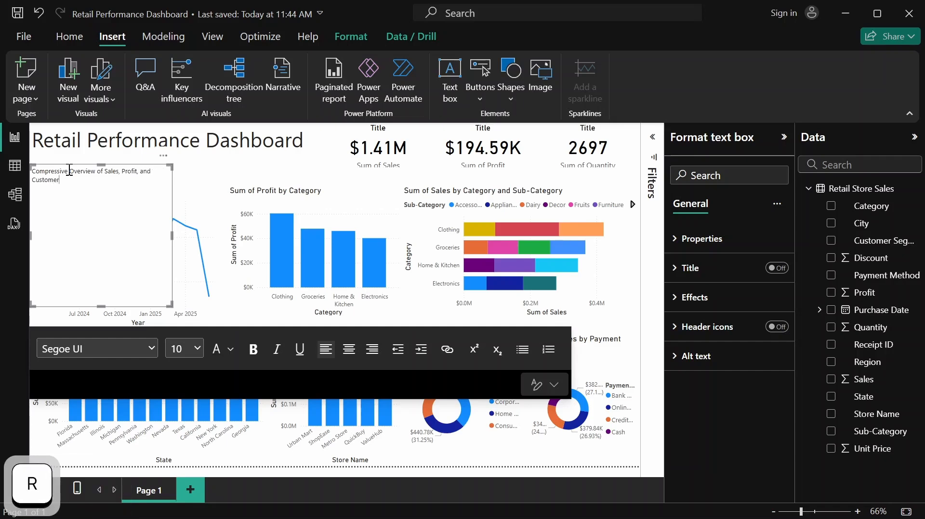
text(Insights )
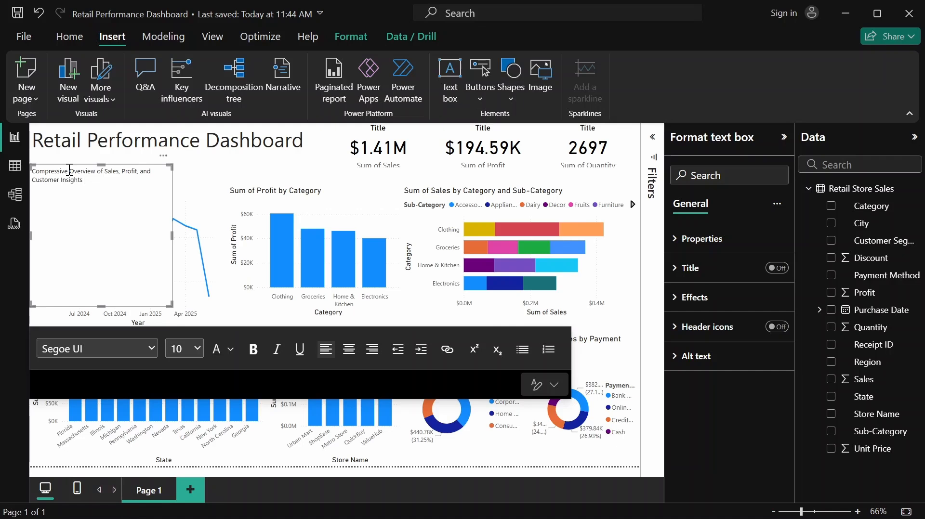
text(Acr)
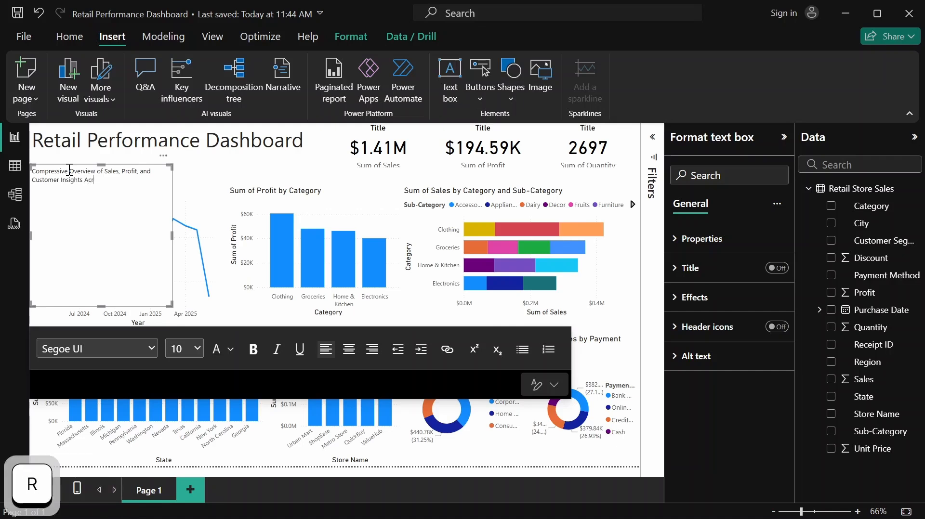
text(oss All Store Locations)
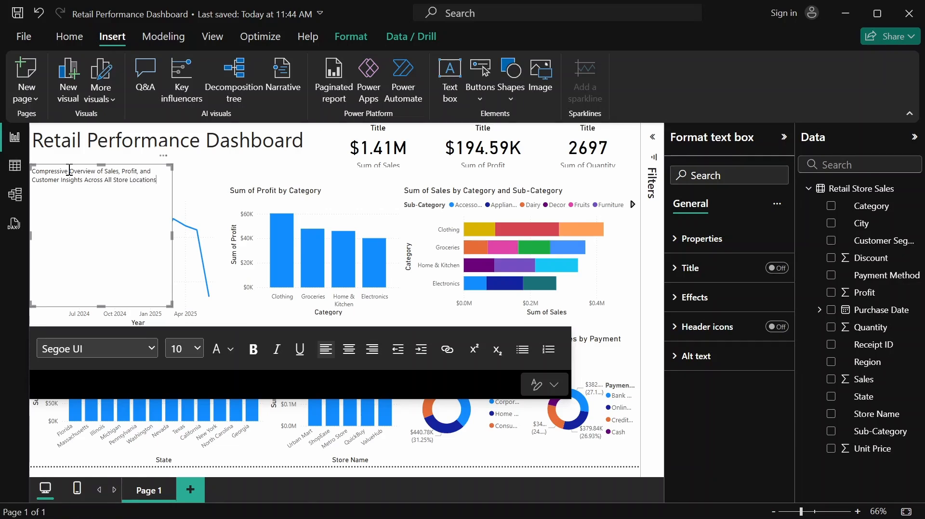
text(()
text(2024-2025)
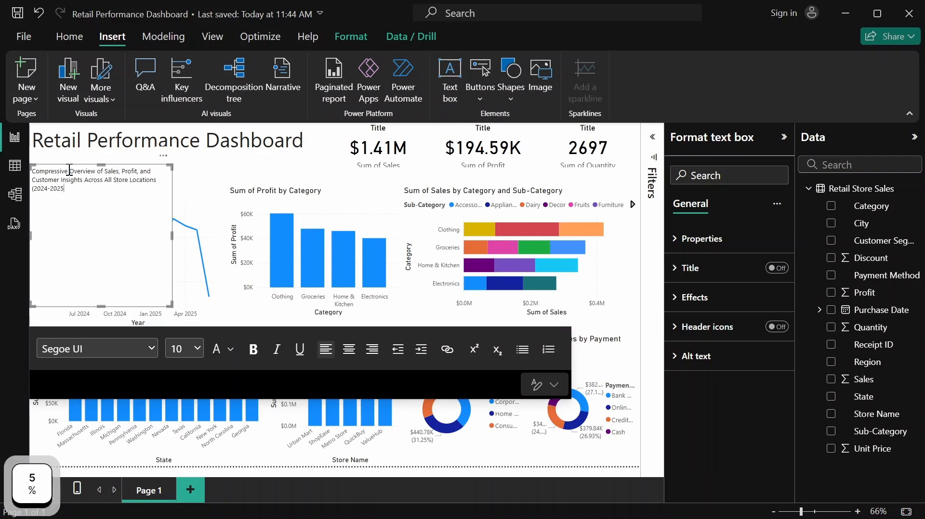
text())
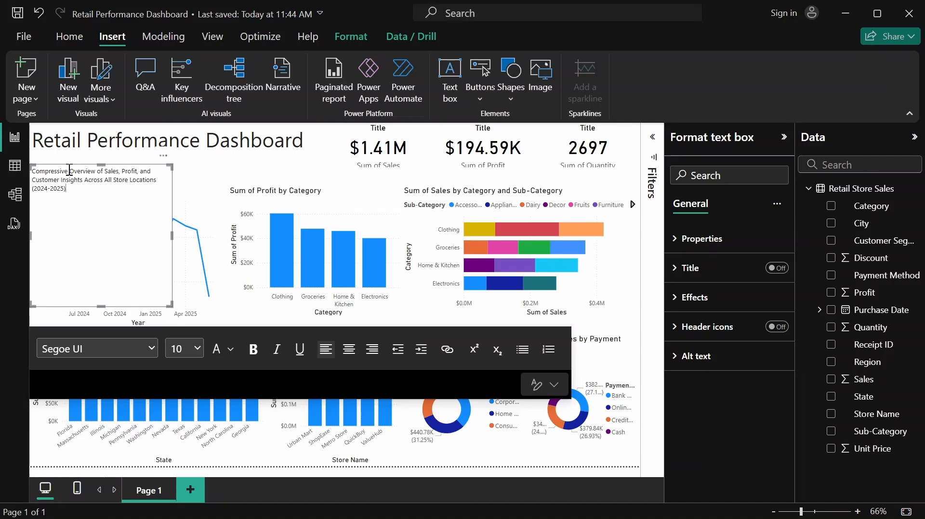
Resize the subtitle text box to fit its text on a single line and move it up close beneath the heading
drag(171, 238, 311, 237)
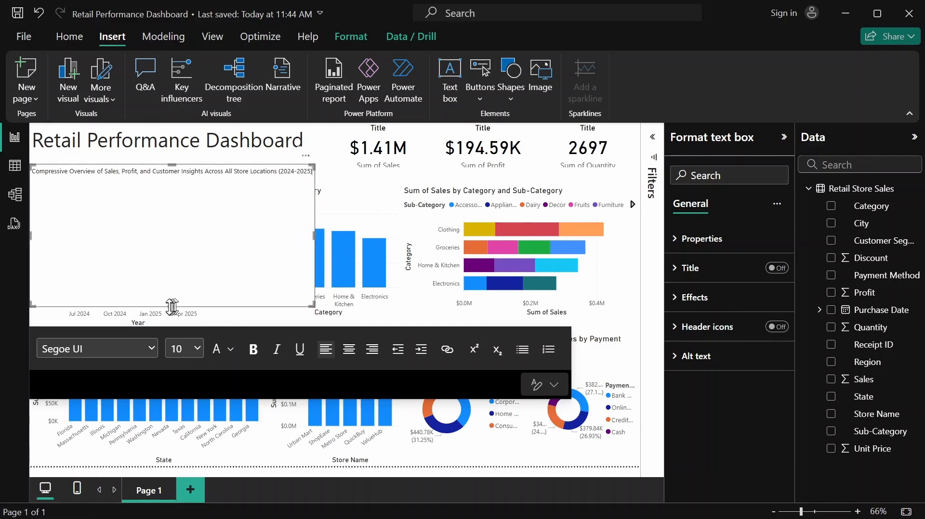
drag(172, 307, 185, 179)
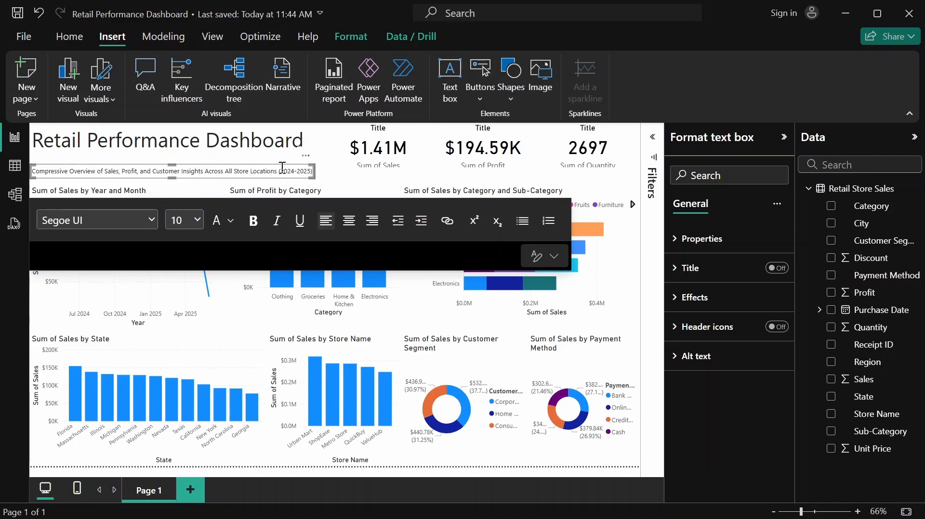
drag(281, 163, 275, 158)
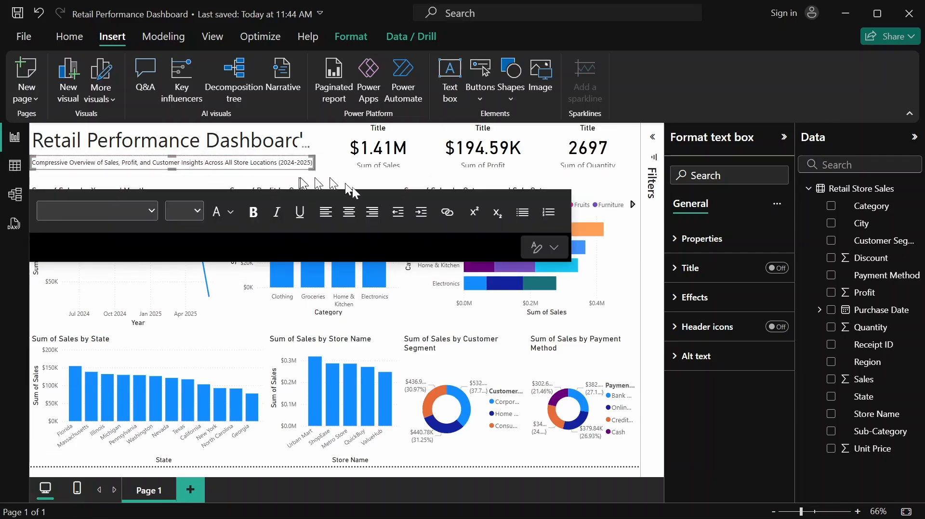
click(441, 312)
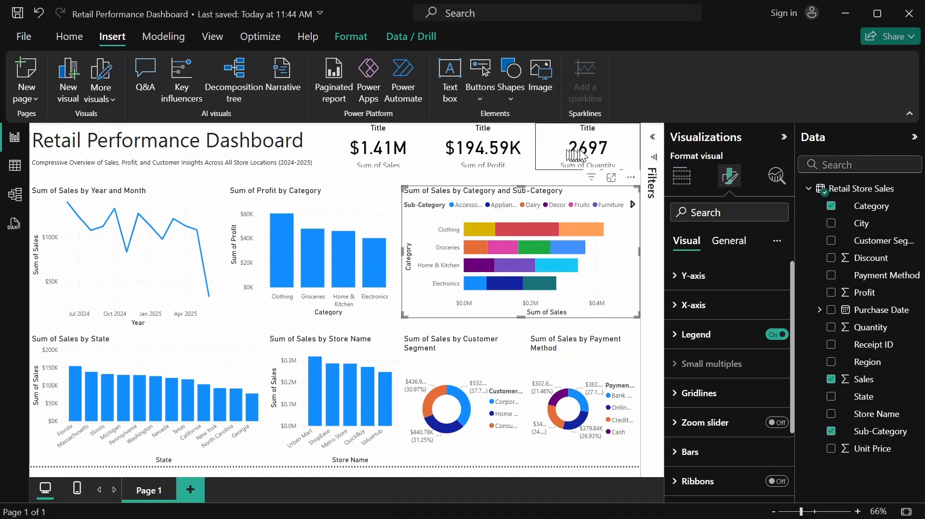
Replace the title text of the sales KPI card with "Total Sales"
click(409, 152)
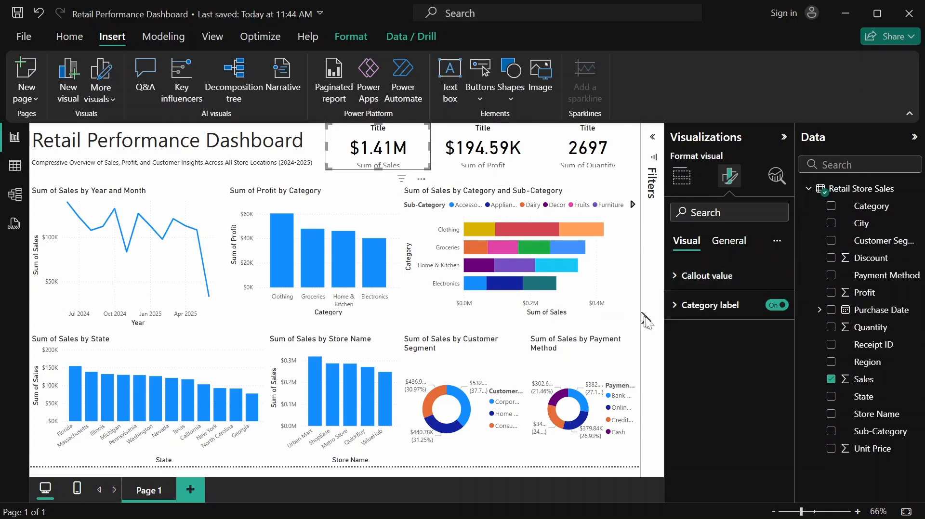
click(726, 255)
click(692, 305)
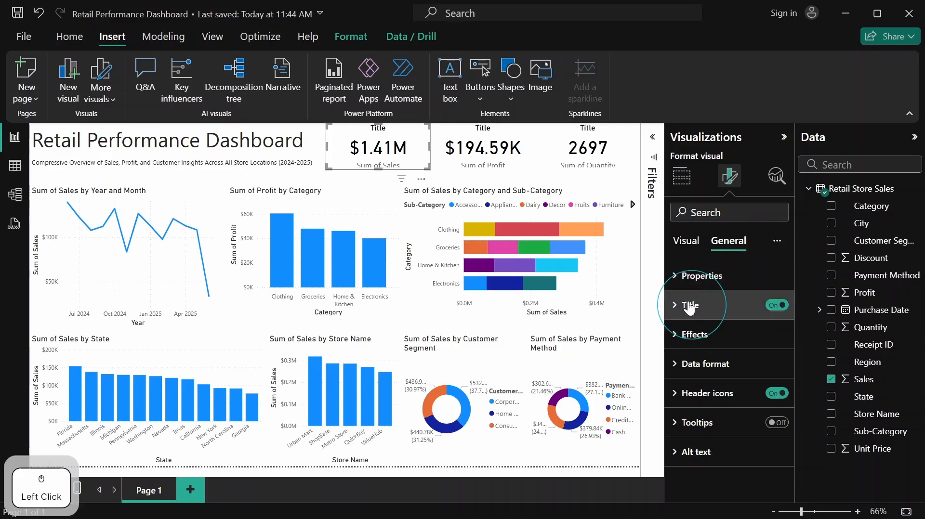
click(712, 380)
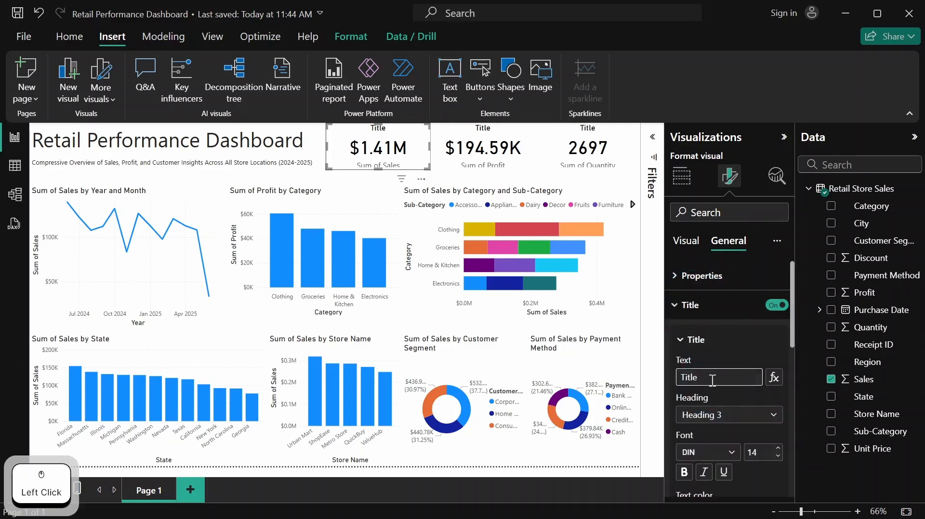
key(BackSpace)
key(BackSpace)
key(BackSpace)
key(BackSpace)
key(BackSpace)
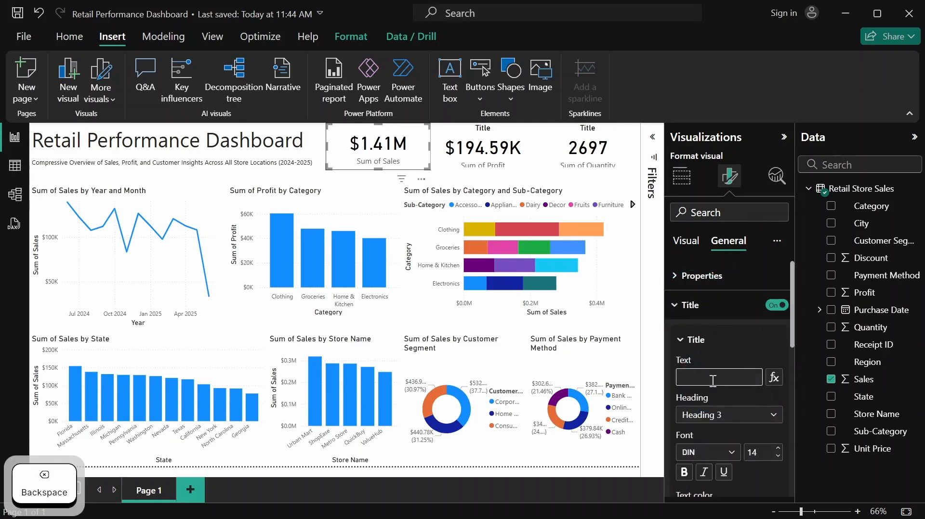
text(Total)
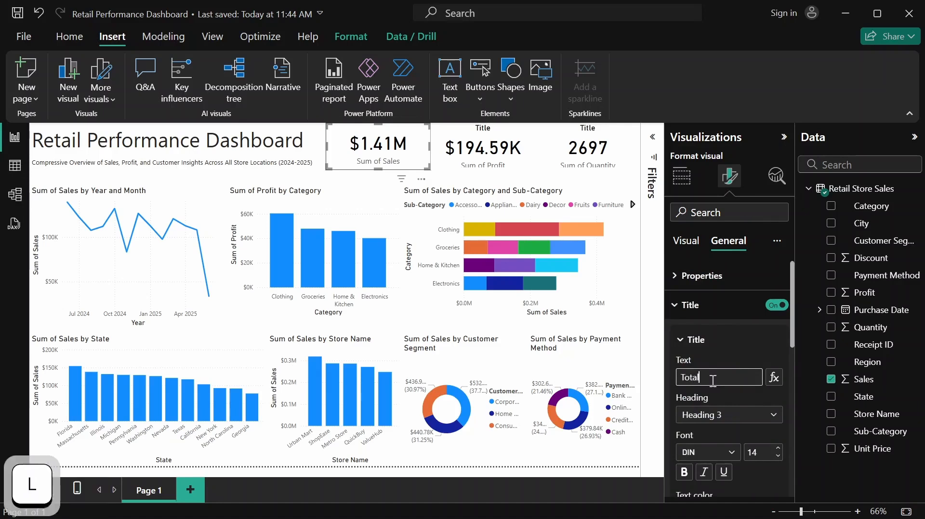
text( Sales)
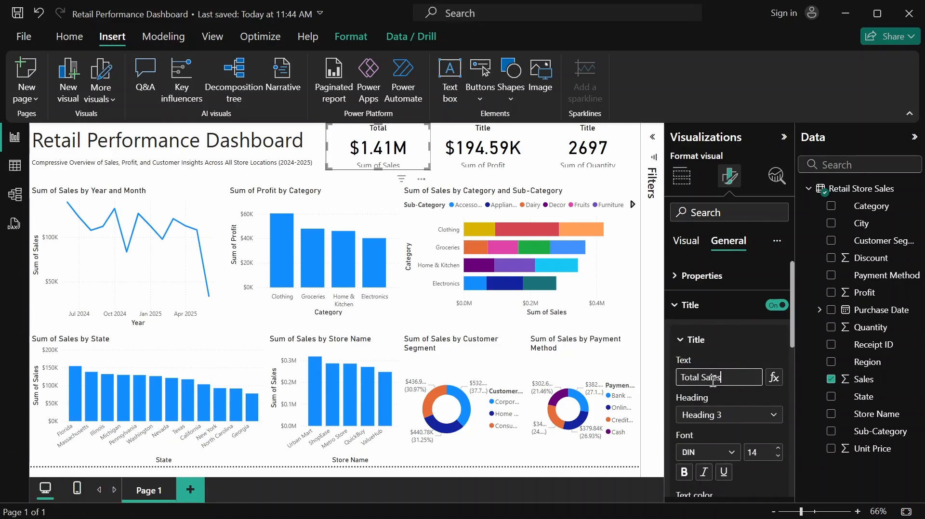
click(736, 388)
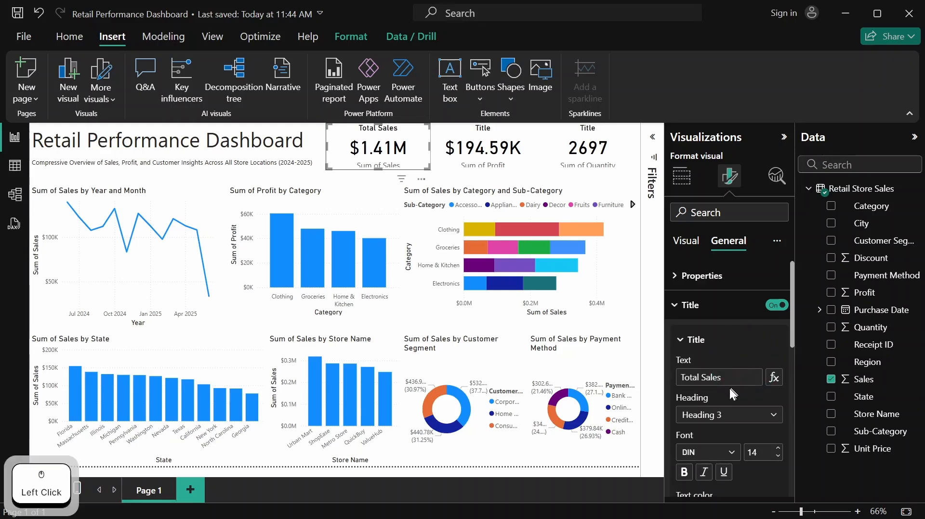
scroll(729, 388, down, 1)
scroll(732, 383, up, 1)
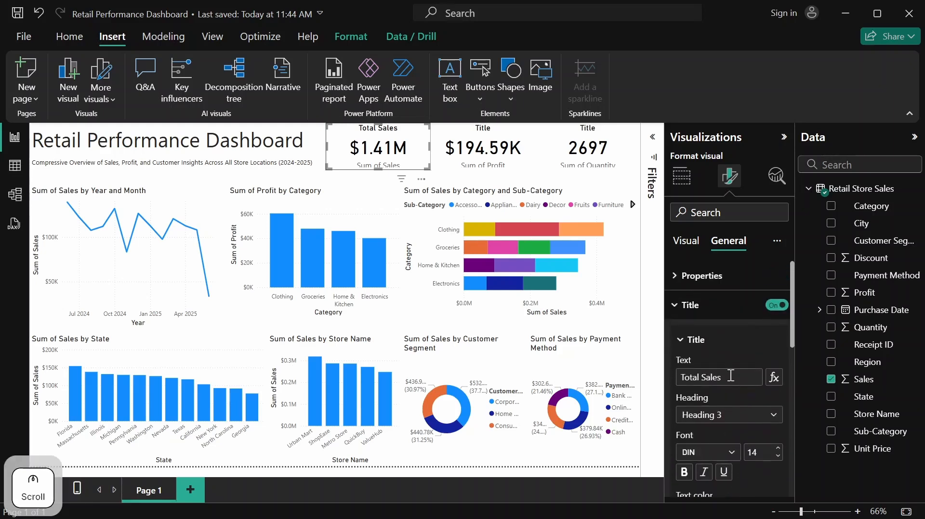
click(681, 340)
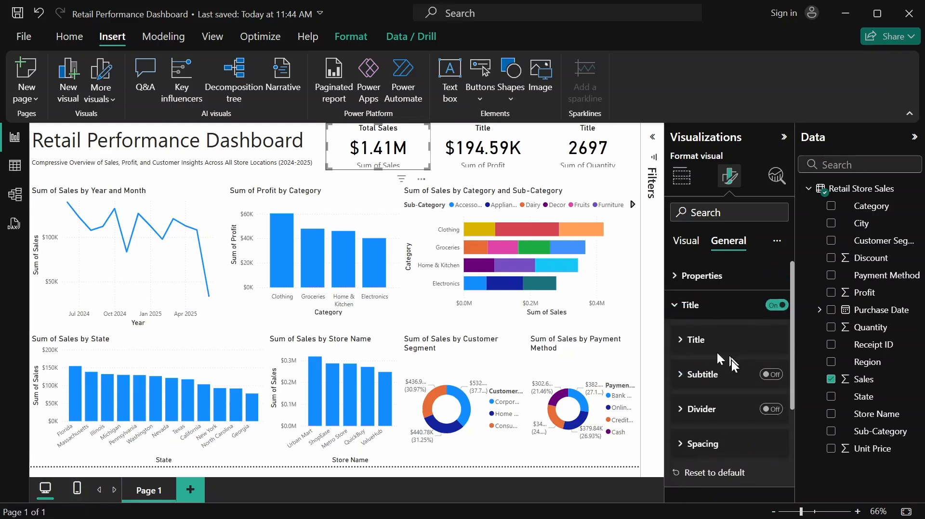
click(703, 313)
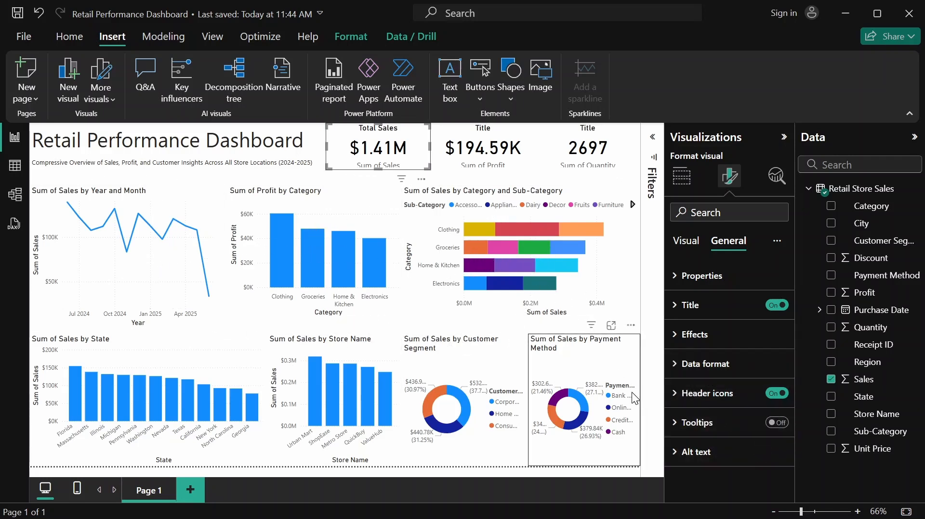
Turn on the visual border of the Total Sales card and turn off its category label
click(709, 335)
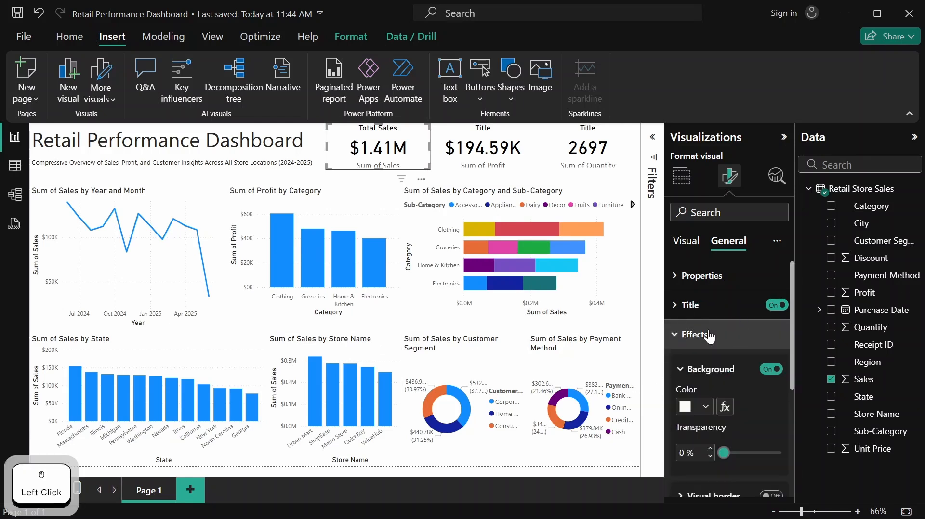
scroll(745, 444, down, 2)
click(773, 425)
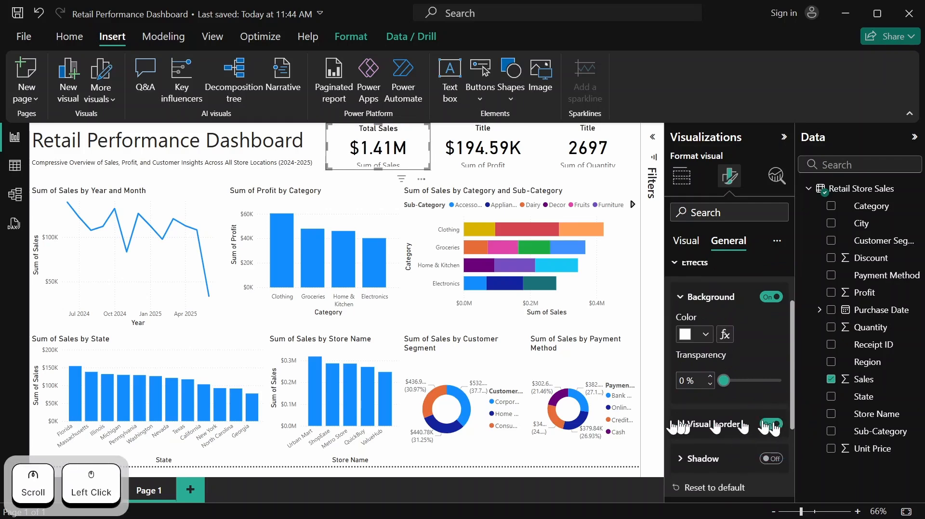
scroll(742, 399, up, 2)
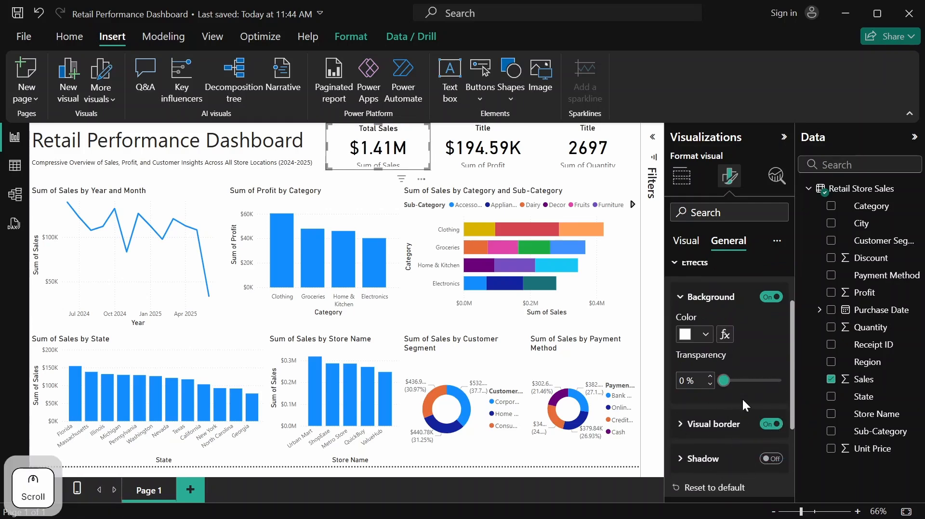
click(688, 242)
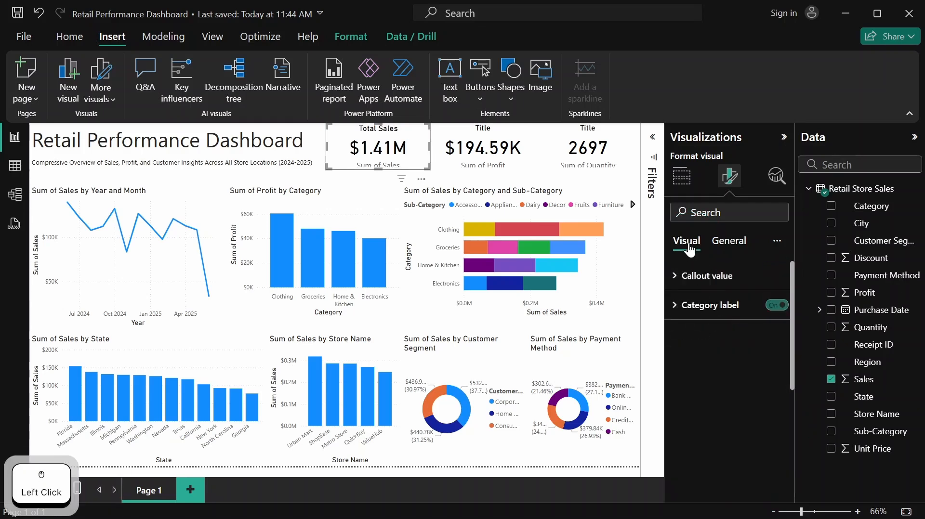
click(778, 306)
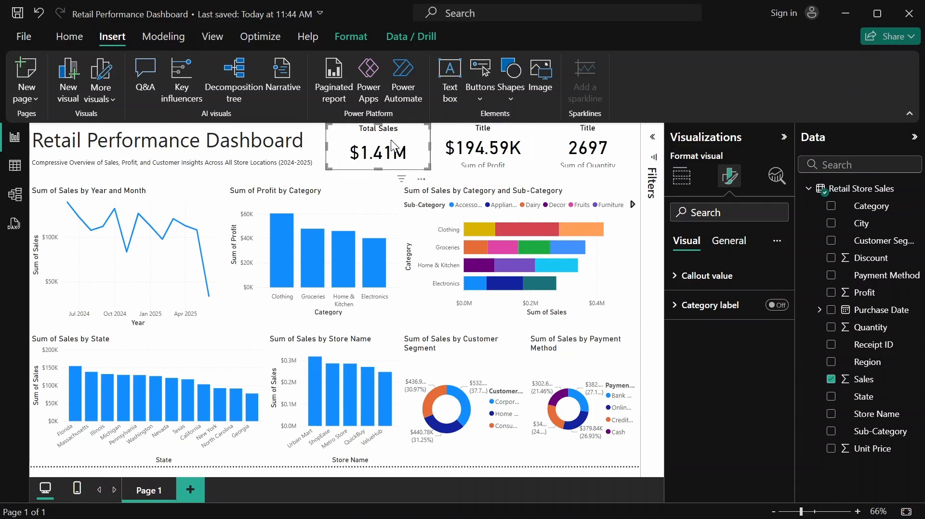
click(685, 175)
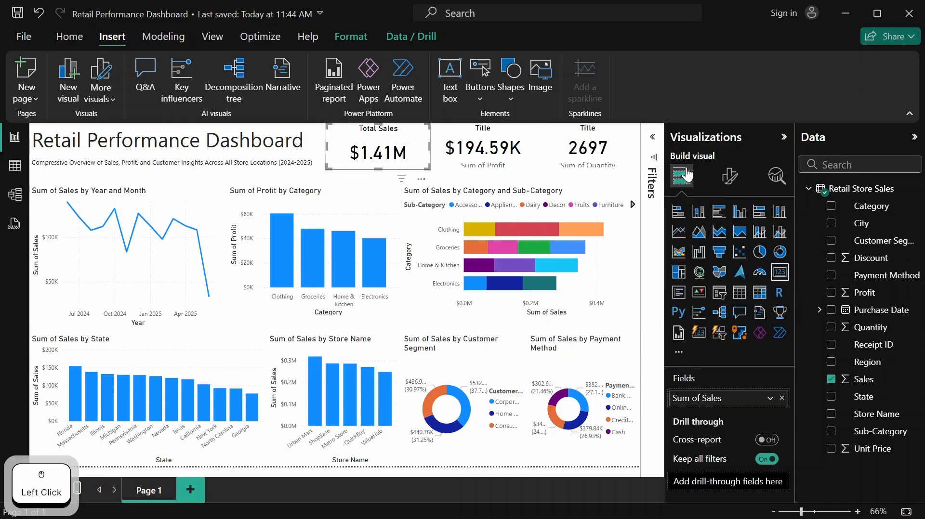
scroll(721, 240, down, 3)
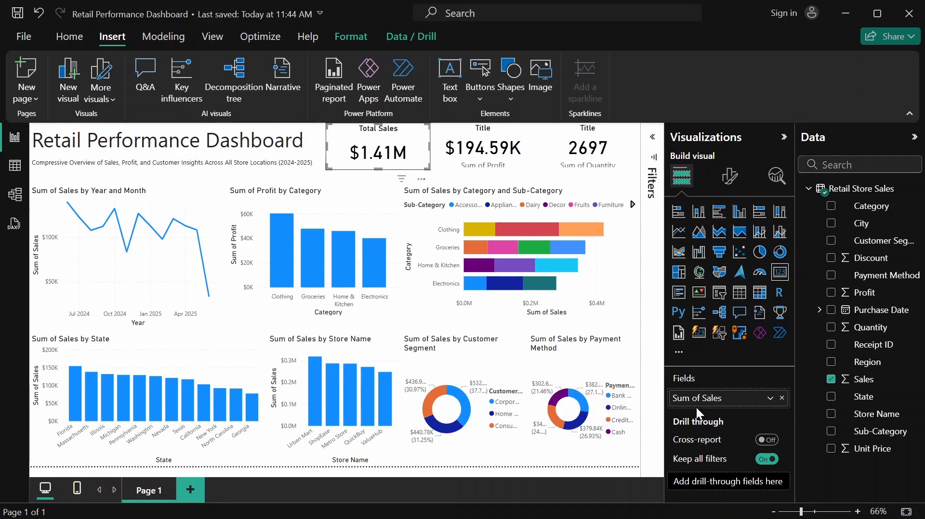
click(731, 177)
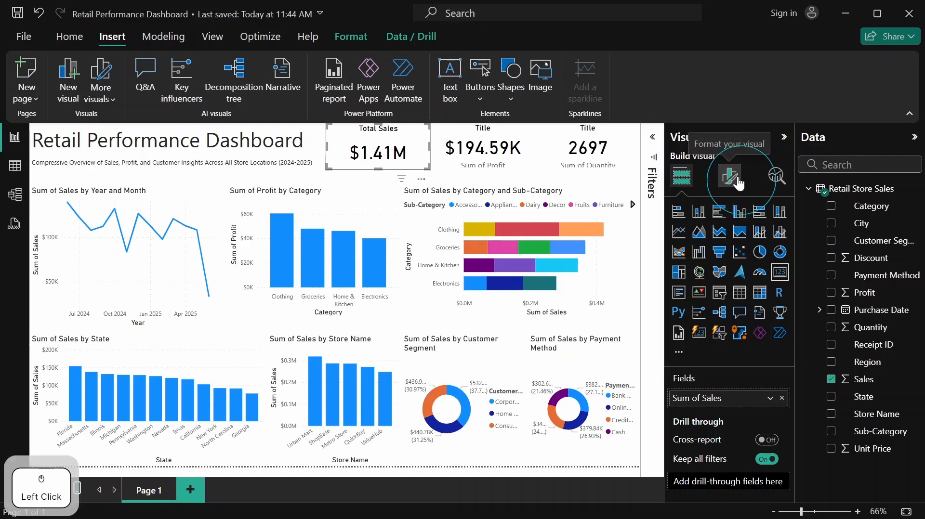
Replace the title text of the profit KPI card with "Total Profit"
click(521, 133)
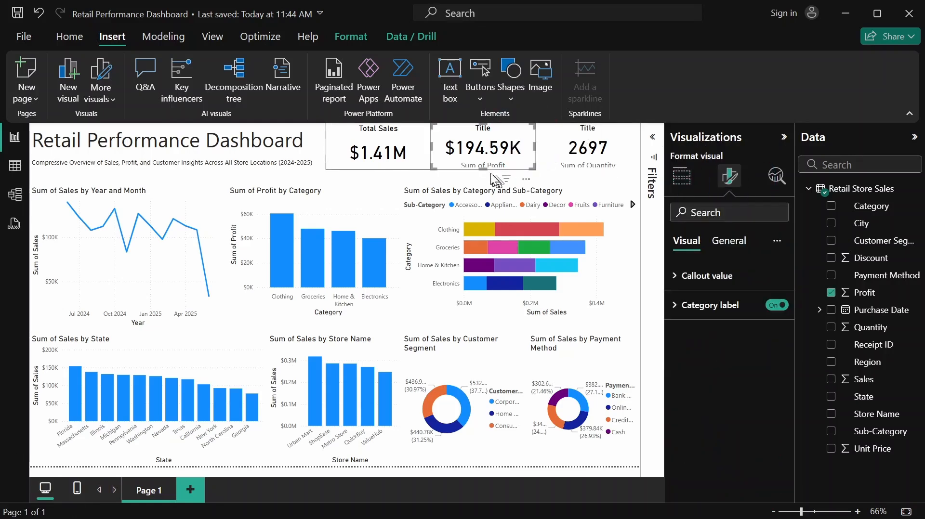
click(737, 245)
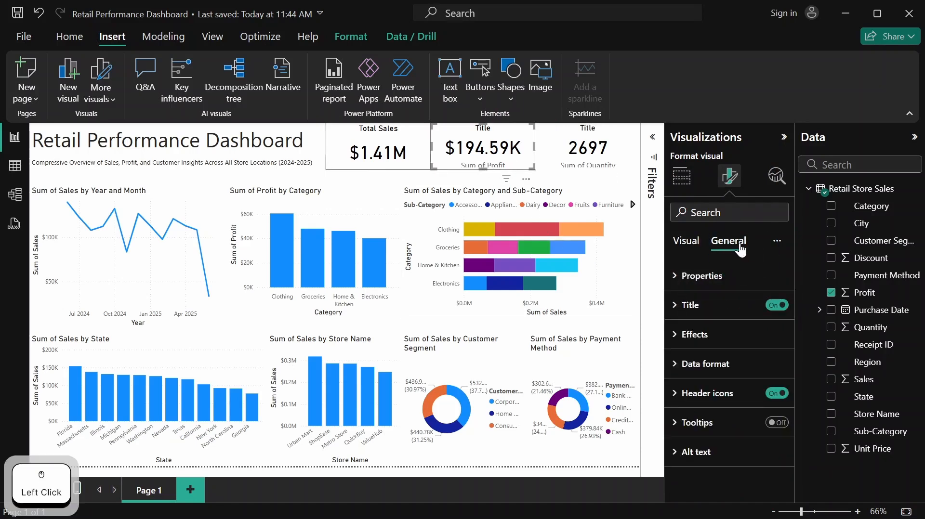
click(707, 306)
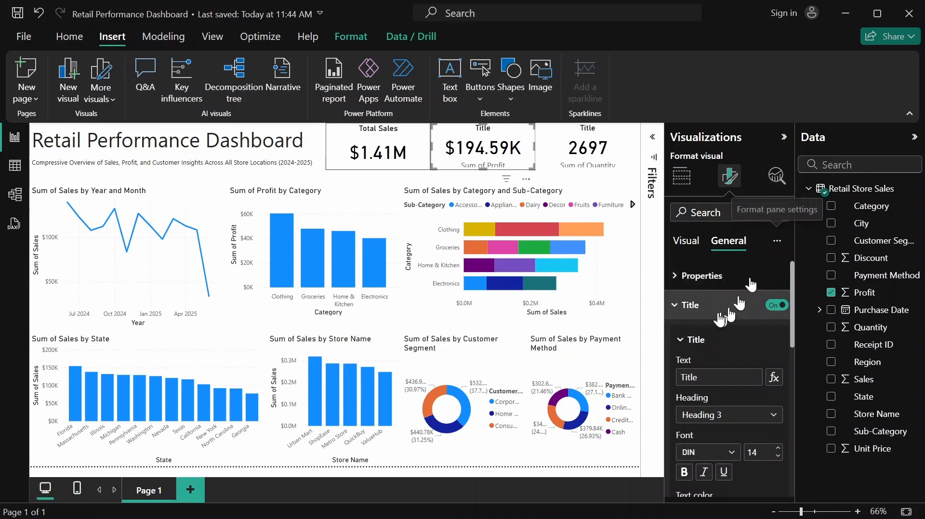
click(723, 381)
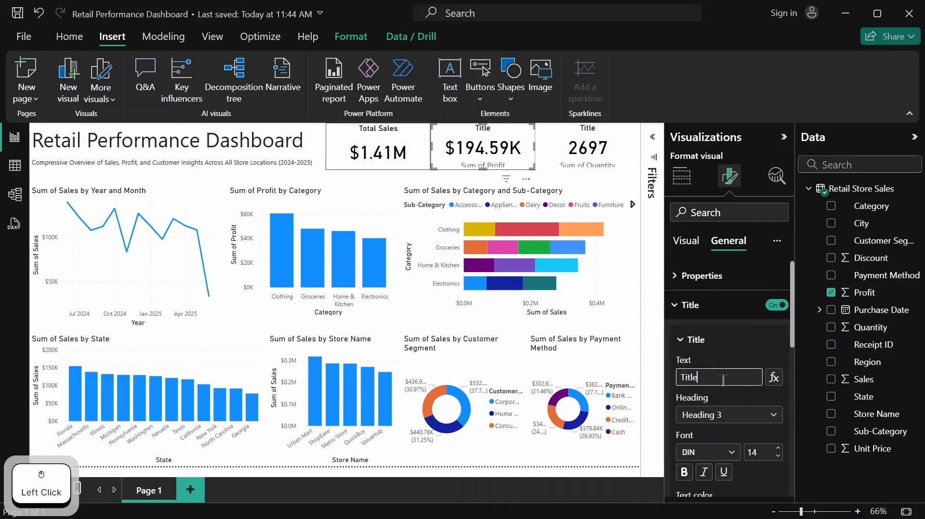
key(BackSpace)
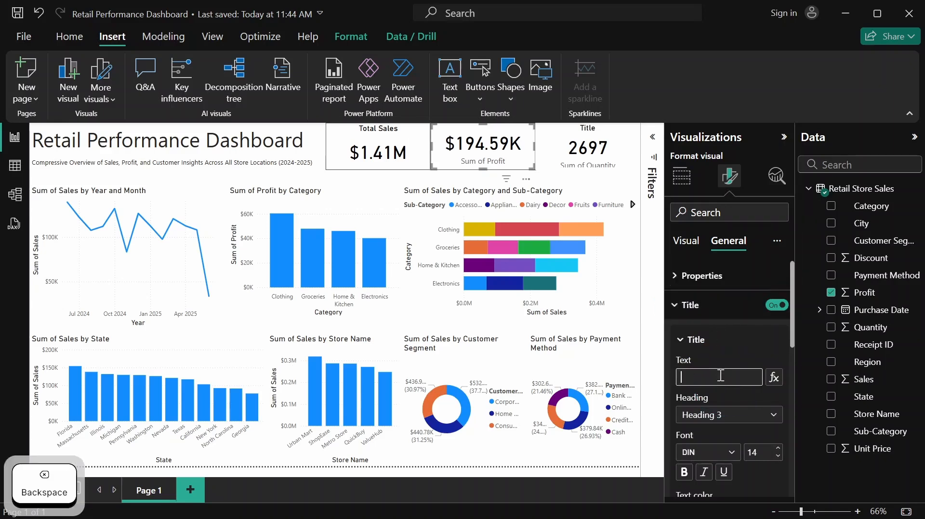
text(Tota)
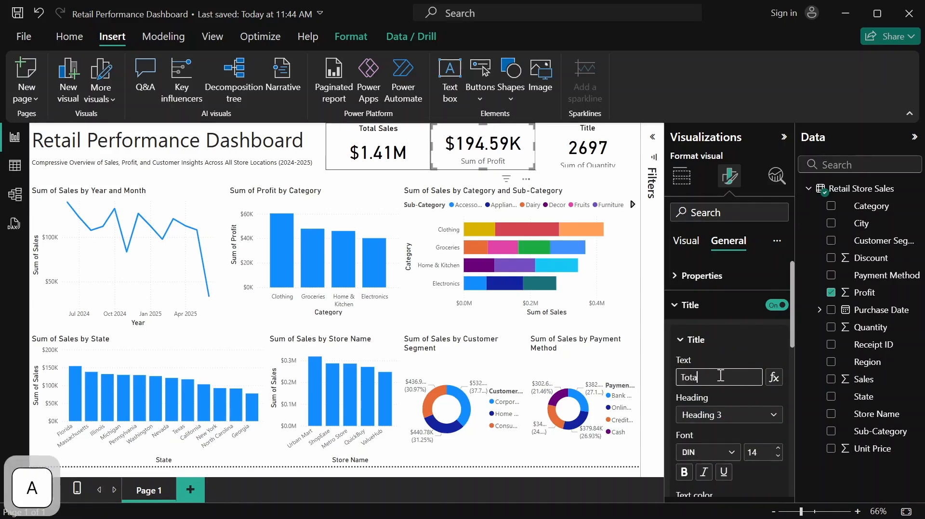
text(l Pro)
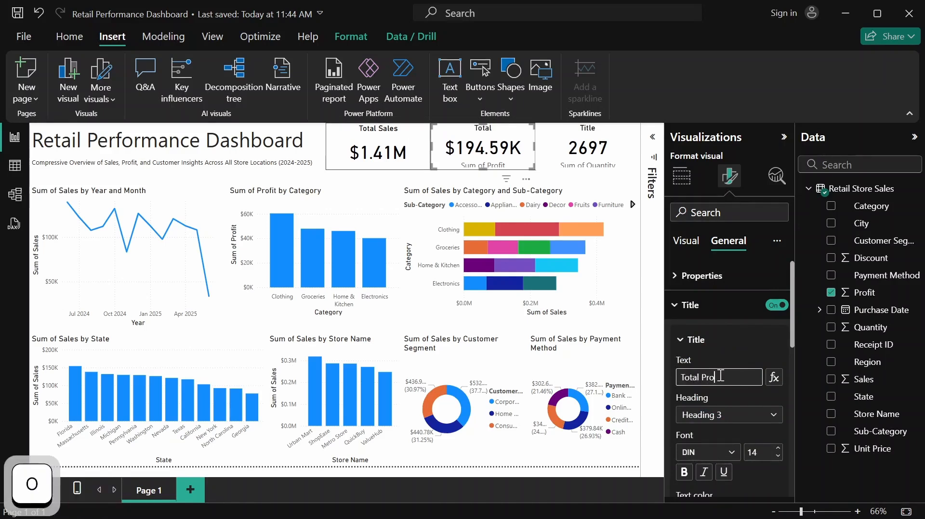
text(fit)
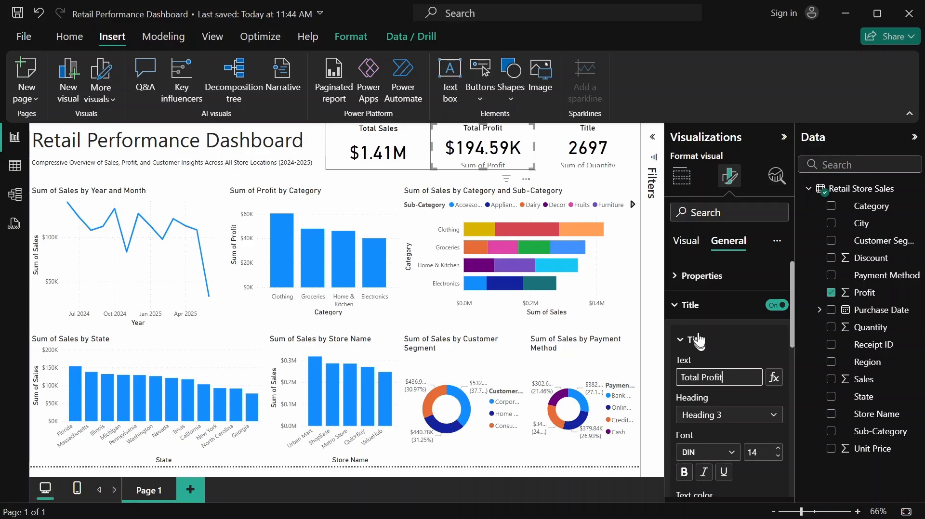
click(694, 340)
click(700, 321)
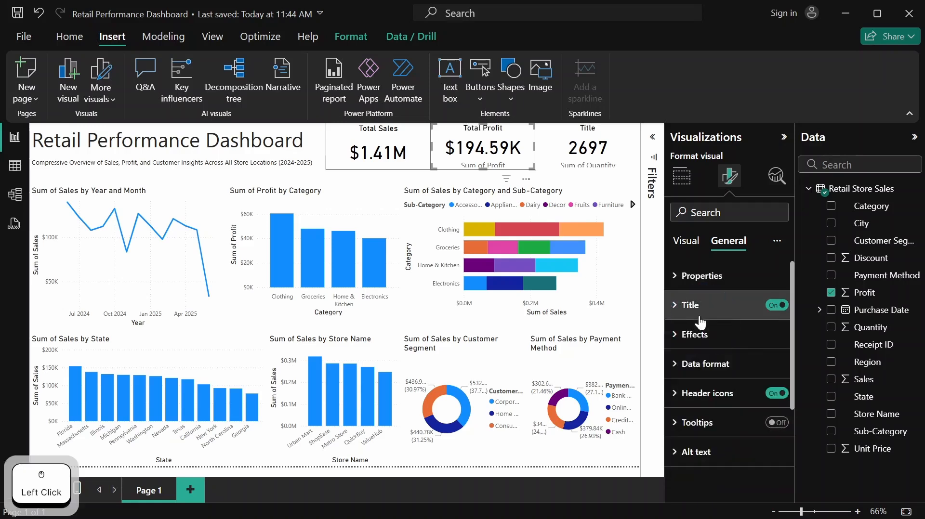
Turn on the visual border of the Total Profit card and turn off its category label
click(701, 334)
scroll(710, 424, down, 5)
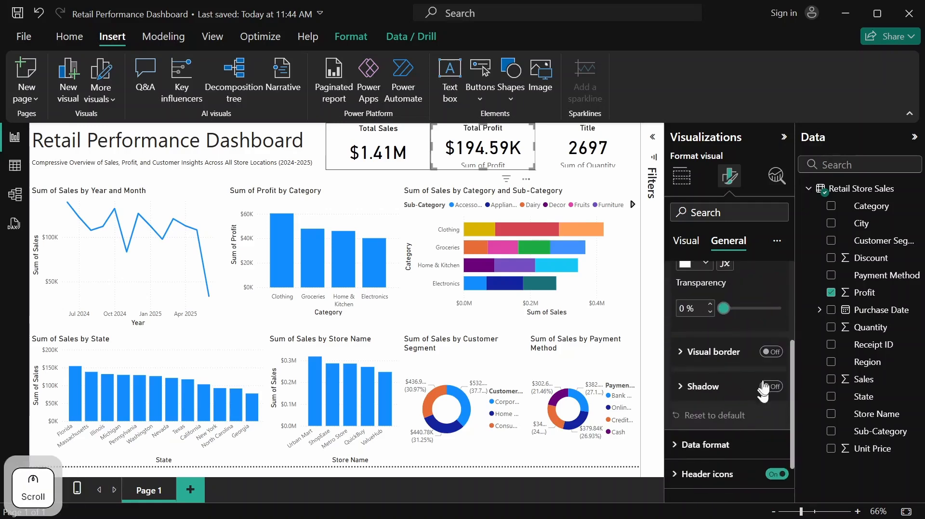
click(776, 354)
scroll(727, 374, up, 5)
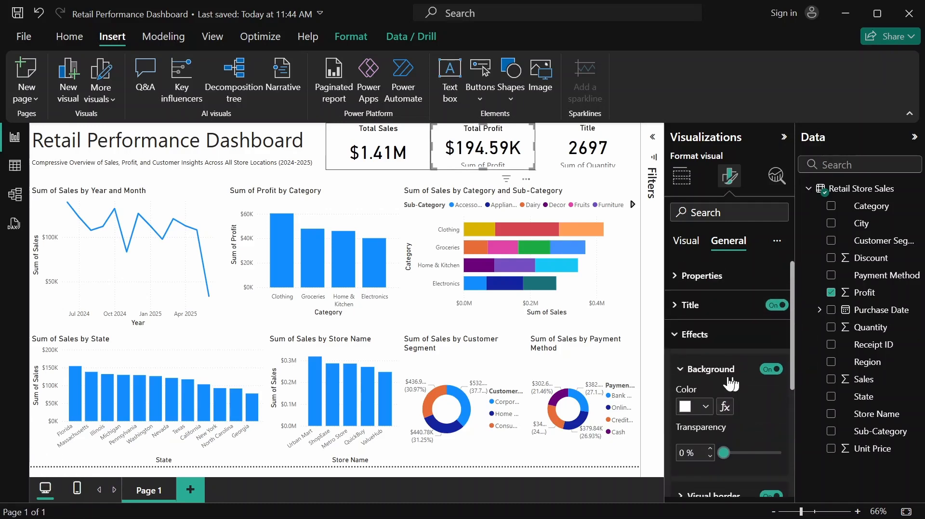
click(687, 240)
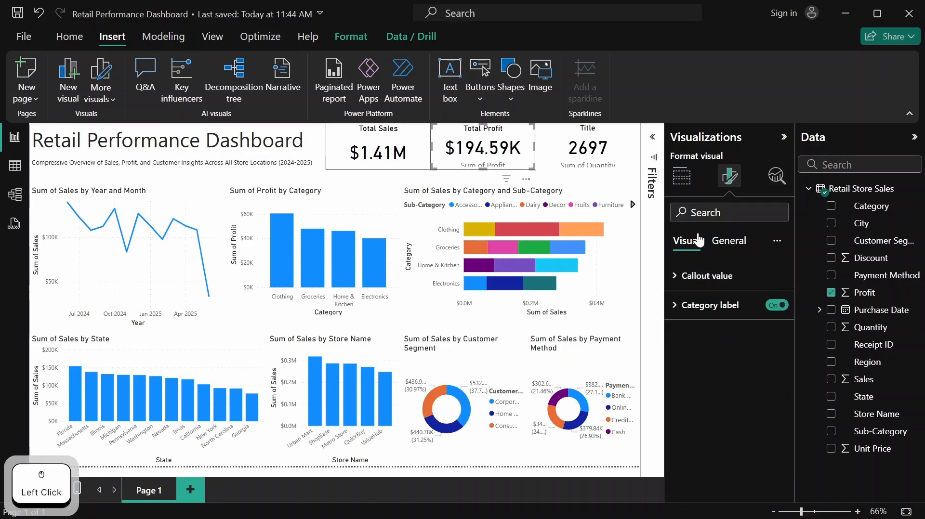
click(776, 305)
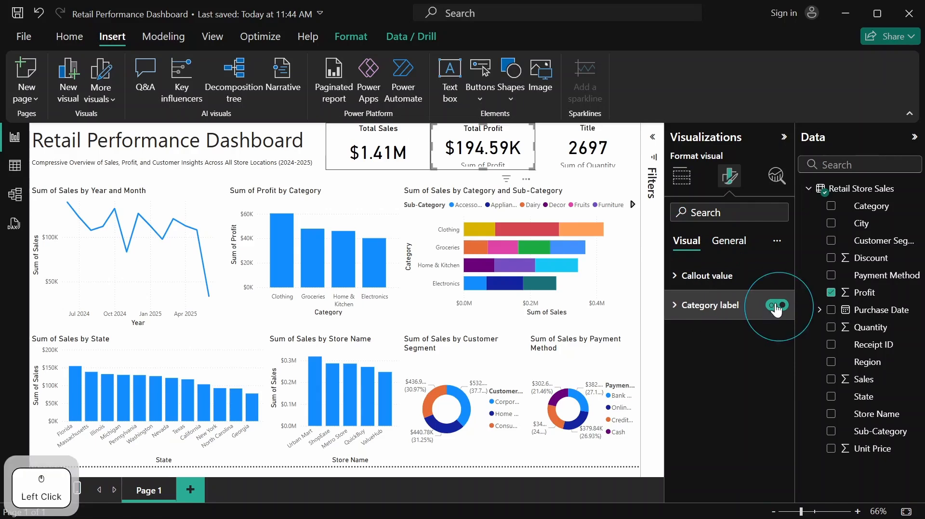
Turn on the visual border of the quantity KPI card
click(554, 137)
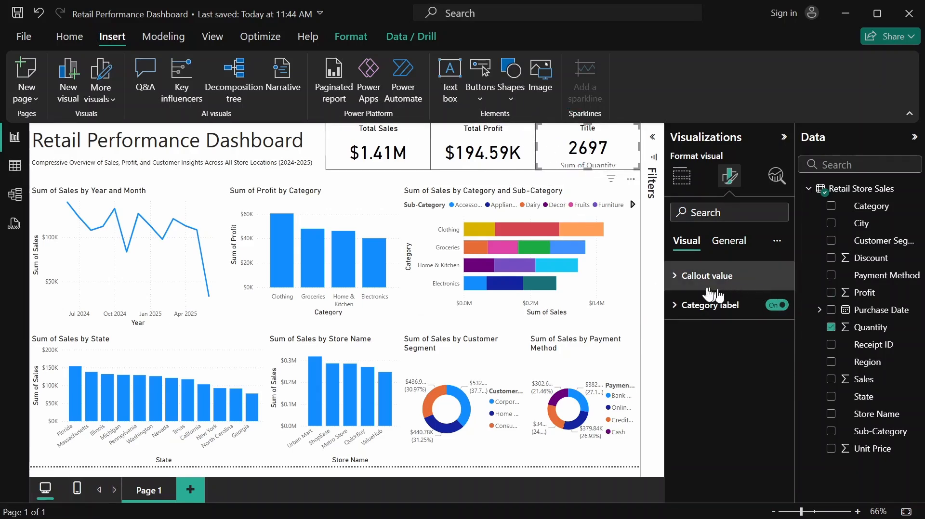
click(728, 249)
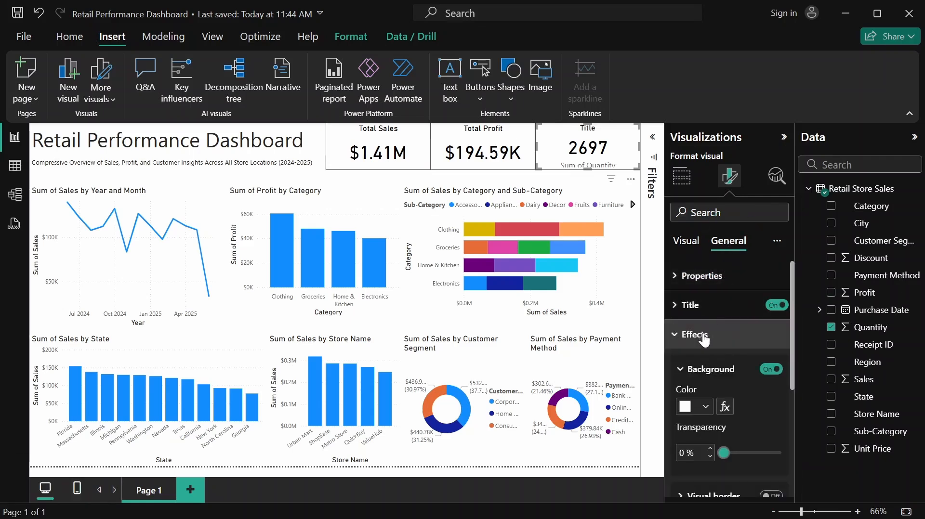
scroll(768, 448, down, 3)
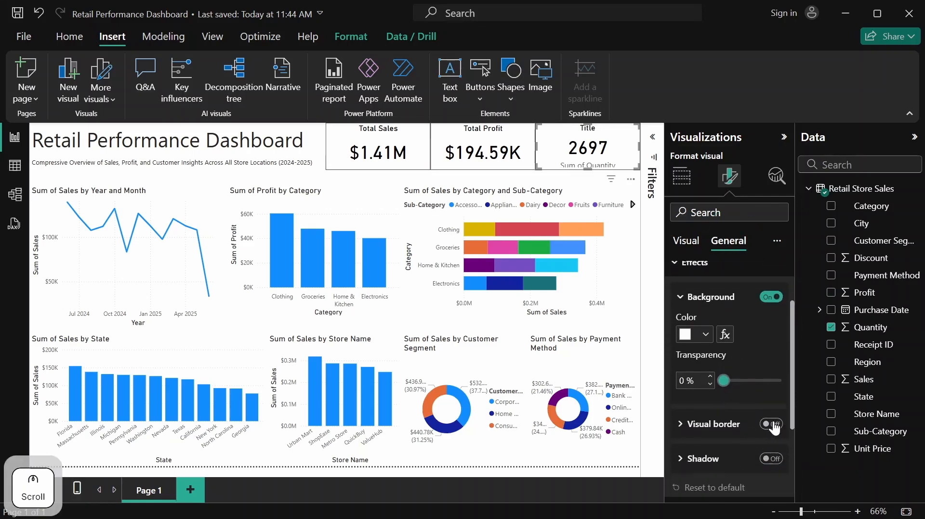
click(771, 425)
scroll(723, 376, up, 2)
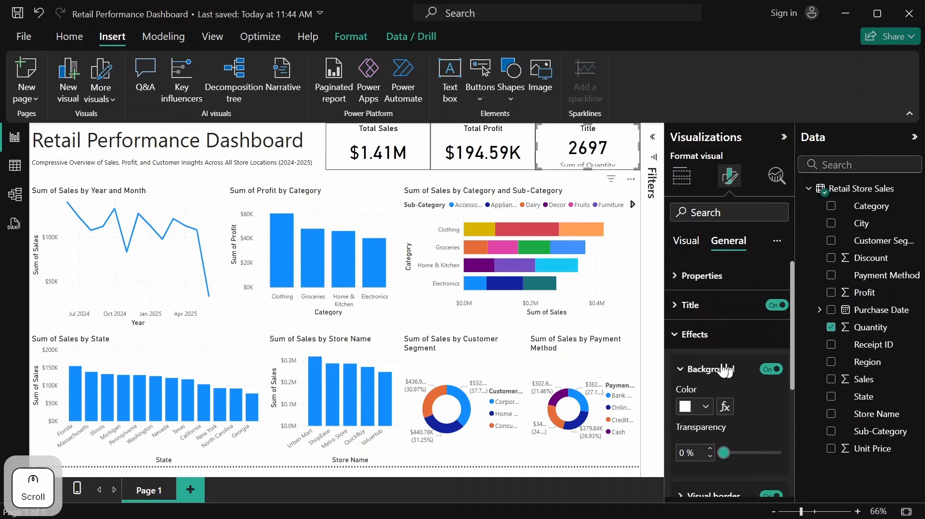
click(679, 333)
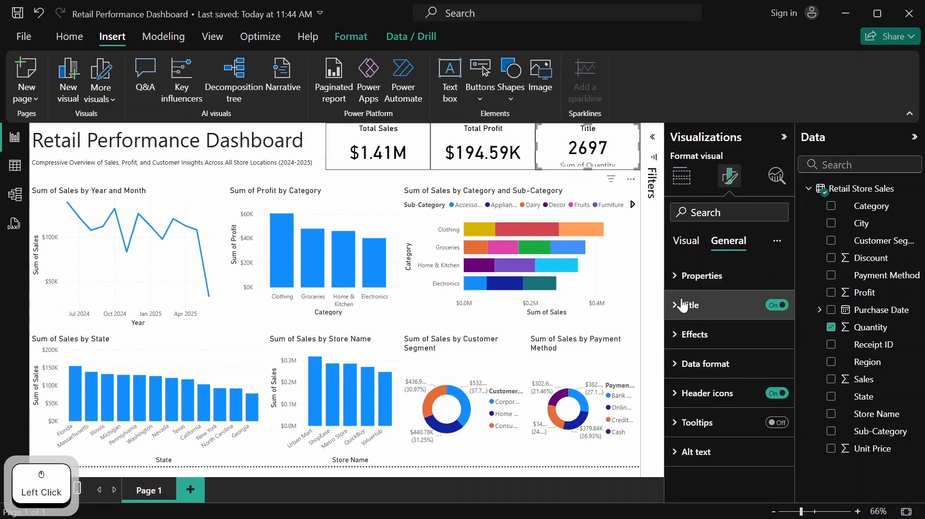
Replace the title text of the quantity KPI card with "Total Quantity"
click(680, 306)
click(698, 343)
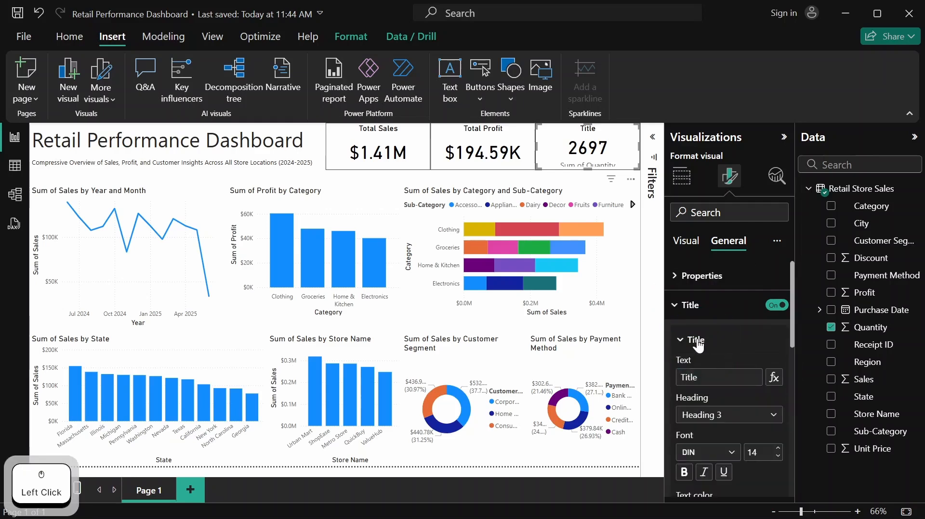
click(722, 379)
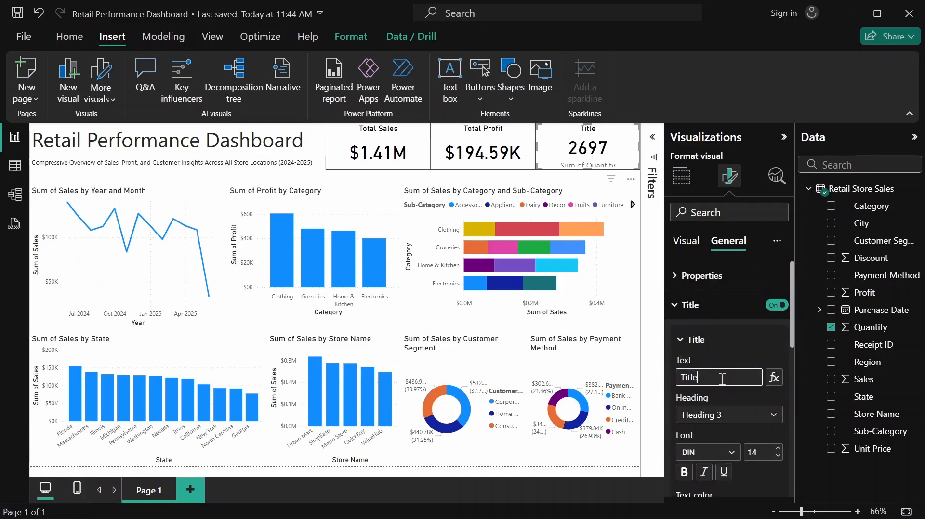
key(BackSpace)
key(BackSpace)
key(BackSpace)
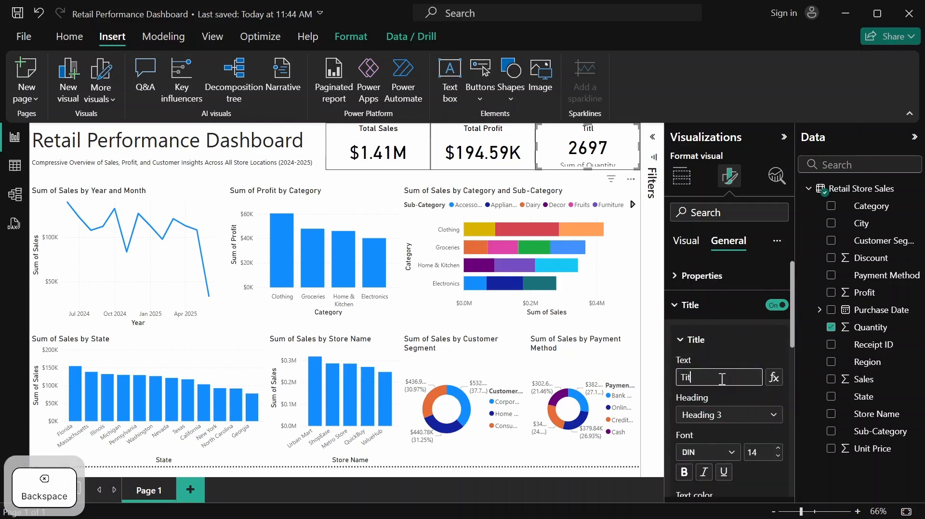
text(ot)
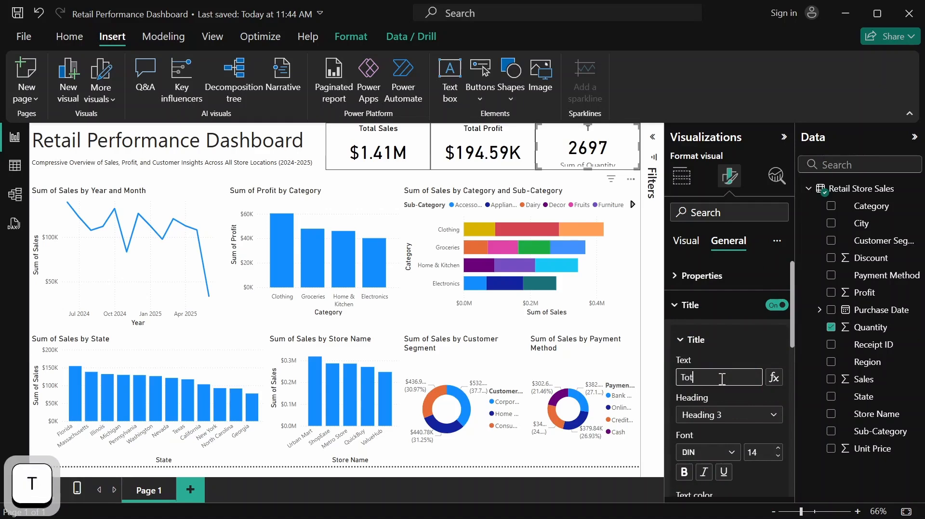
text(al Q)
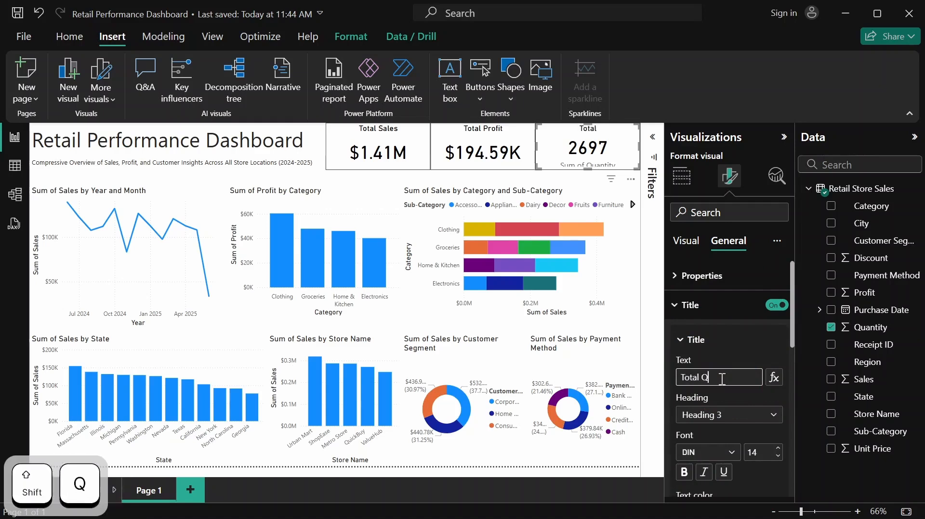
text(uantity)
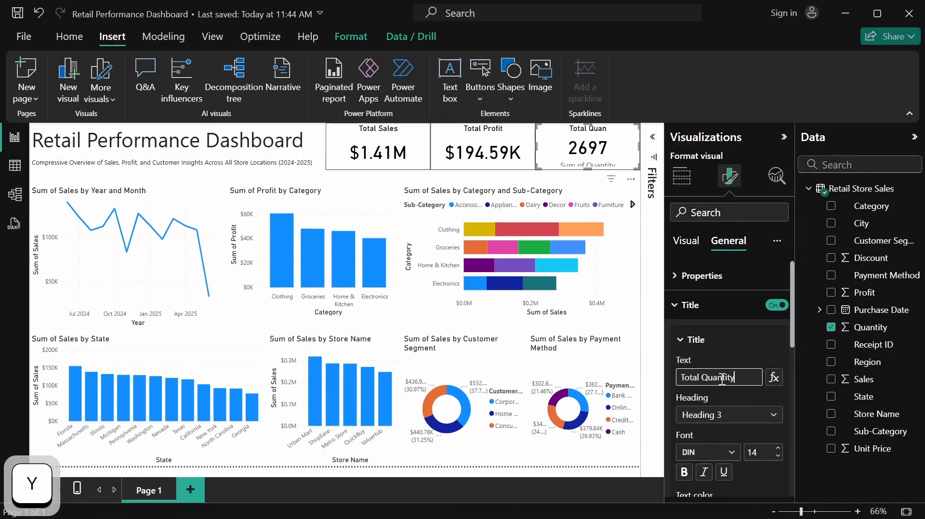
click(734, 351)
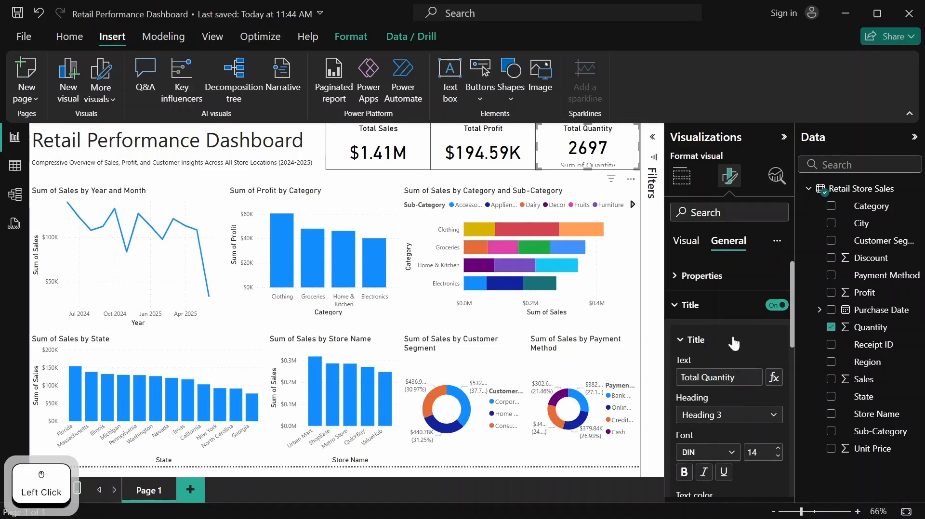
Turn off the category label of the Total Quantity card and deselect all visuals
click(693, 240)
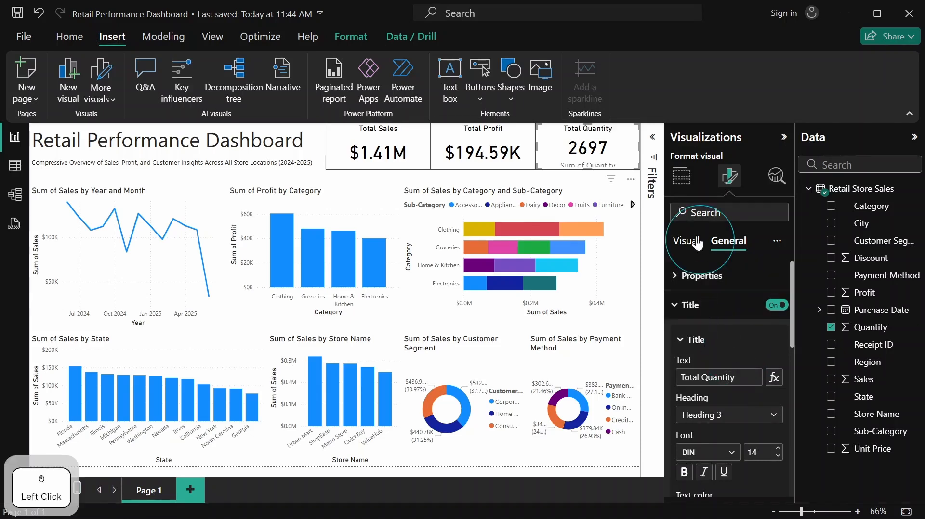
click(780, 307)
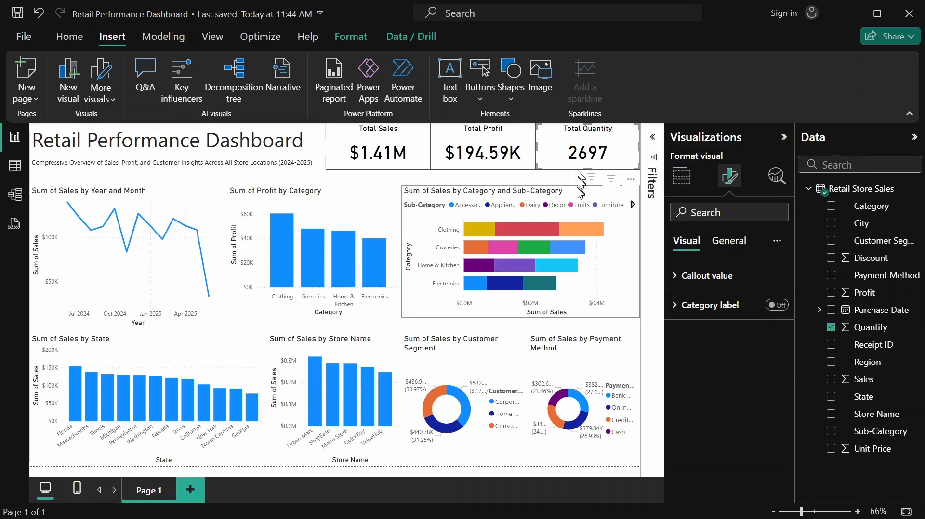
click(554, 212)
click(508, 179)
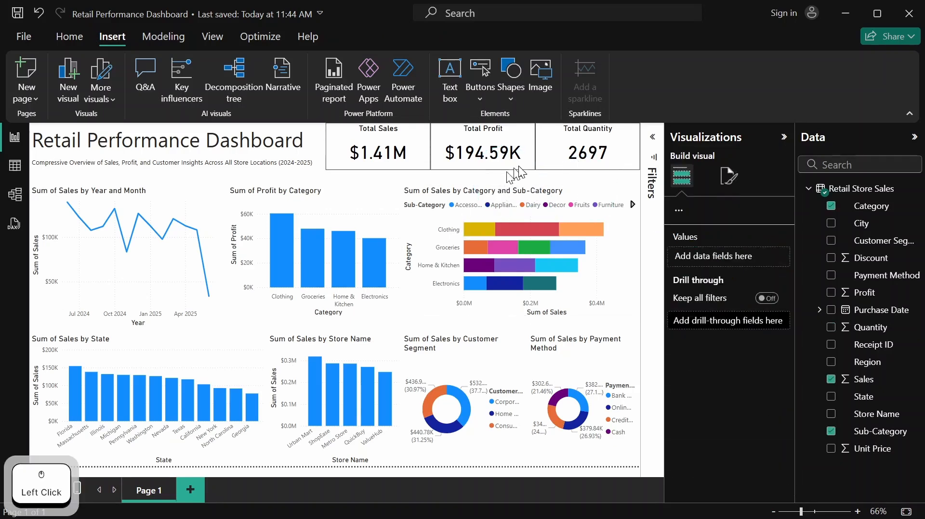
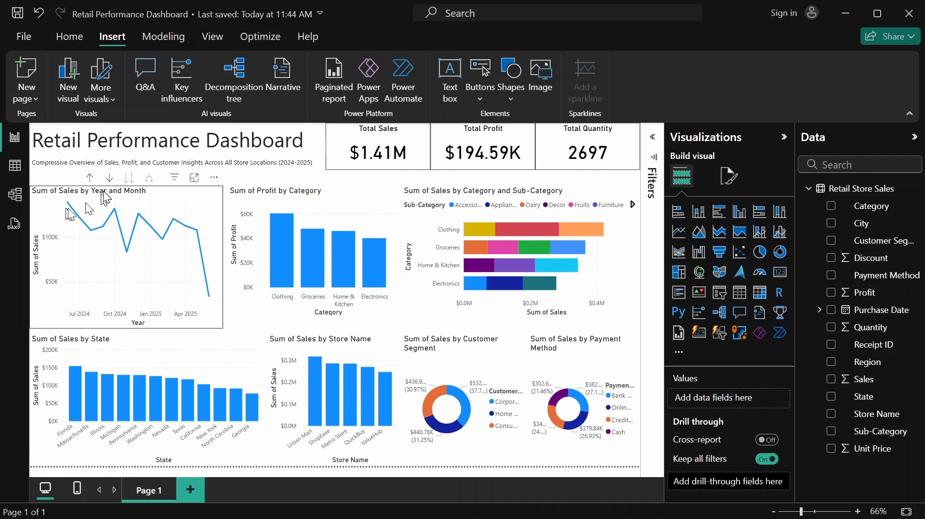
Turn off the X-axis title of the Sum of Sales by Year and Month line chart
click(207, 196)
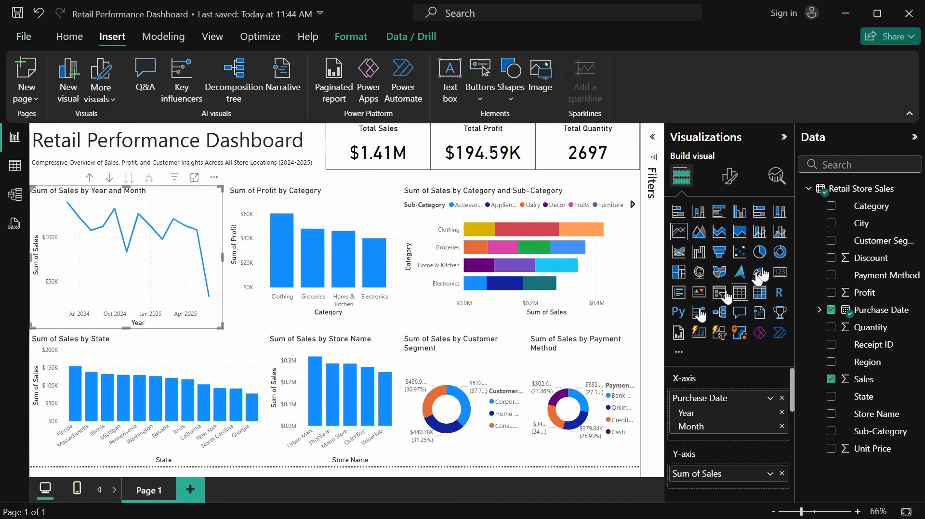
click(731, 182)
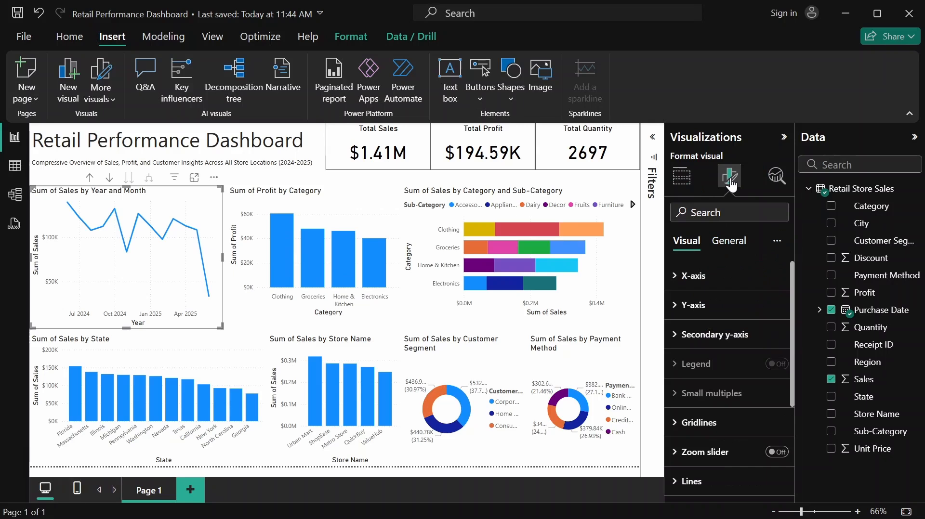
click(690, 278)
scroll(758, 330, down, 3)
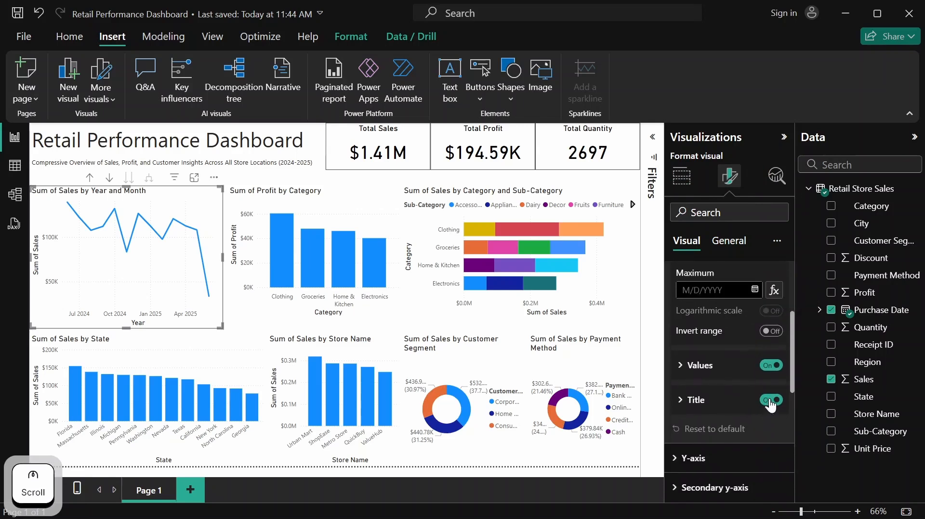
click(770, 401)
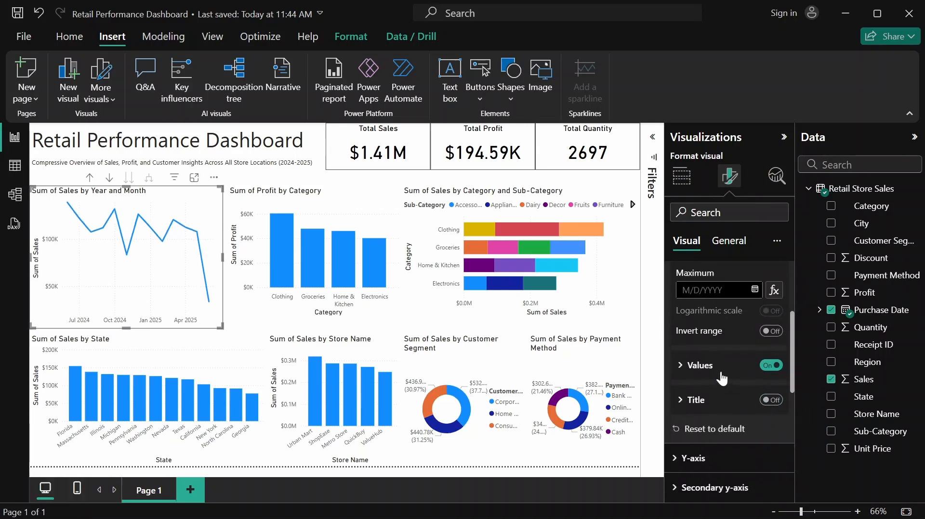
scroll(723, 377, up, 3)
click(695, 274)
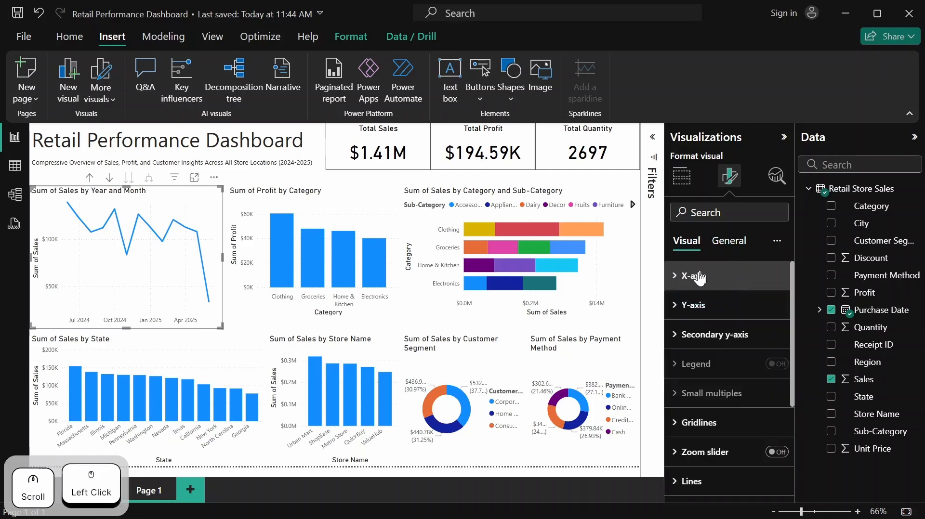
Turn off the Y-axis title of the Sum of Sales by Year and Month line chart
click(691, 306)
scroll(777, 376, down, 3)
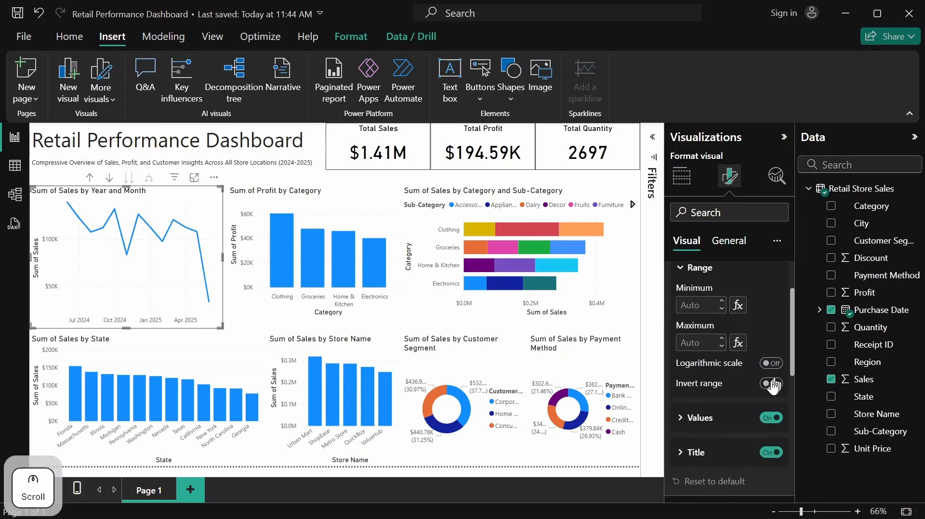
click(772, 380)
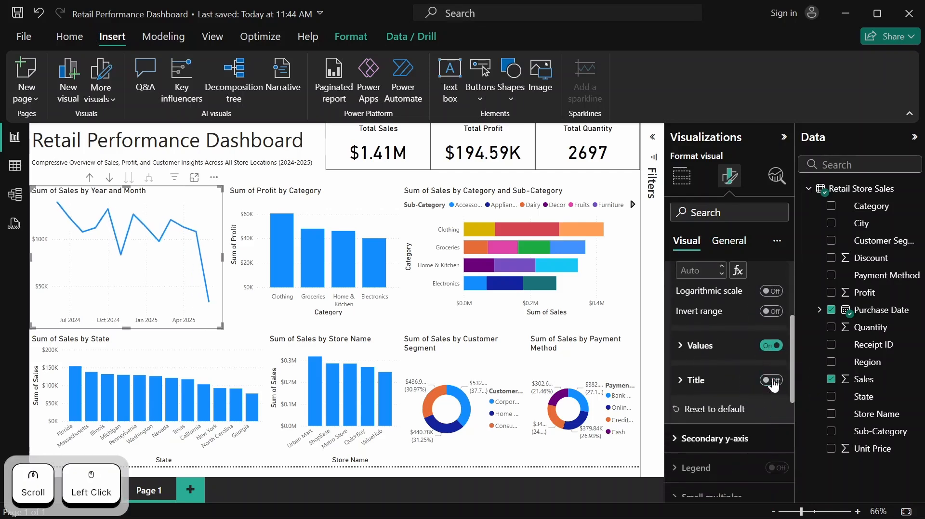
scroll(751, 352, up, 3)
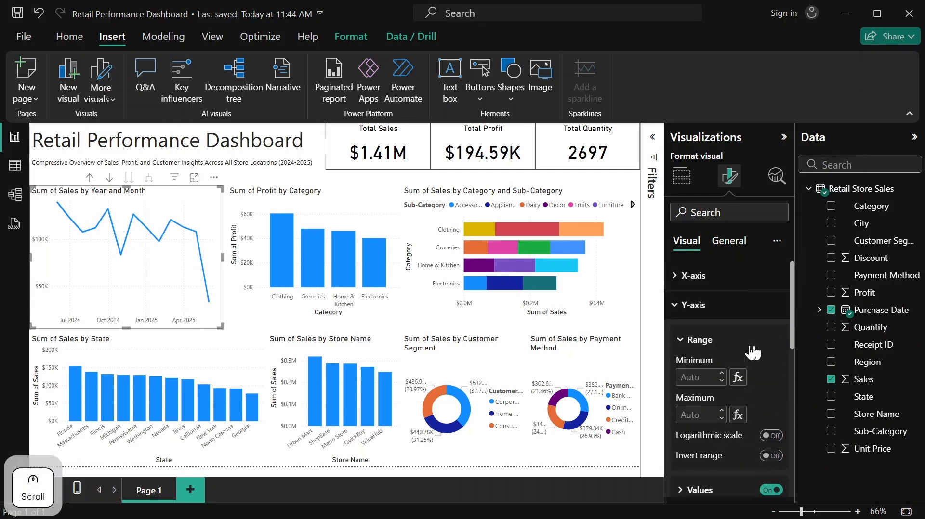
click(693, 308)
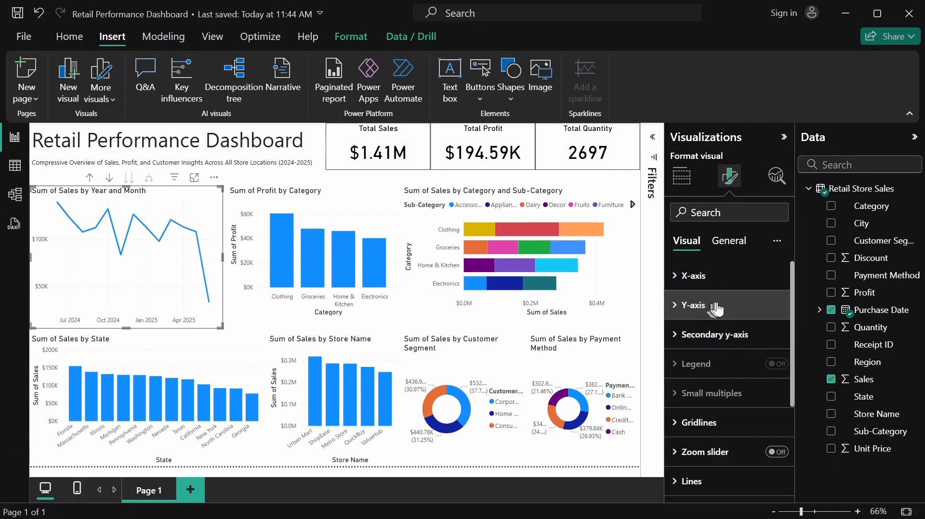
Open the line color settings of the Sum of Sales by Year and Month chart
scroll(722, 369, down, 3)
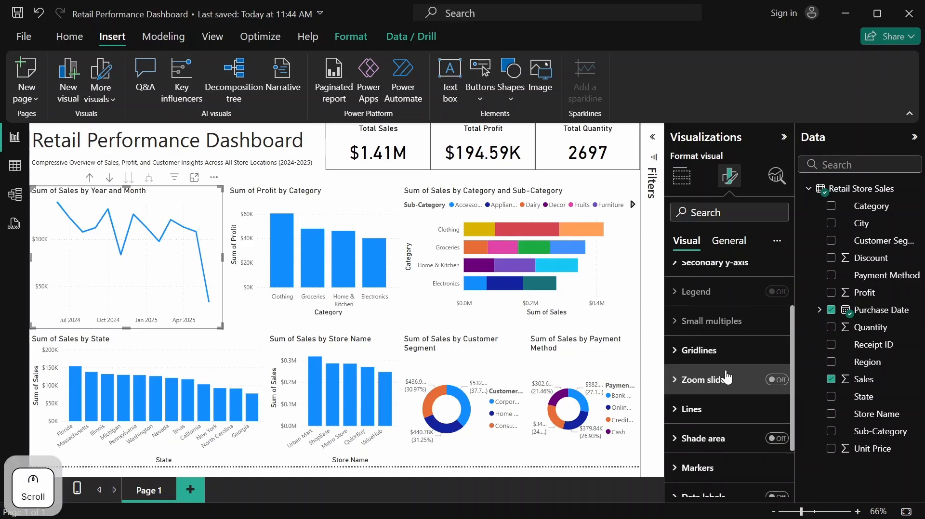
scroll(702, 336, down, 1)
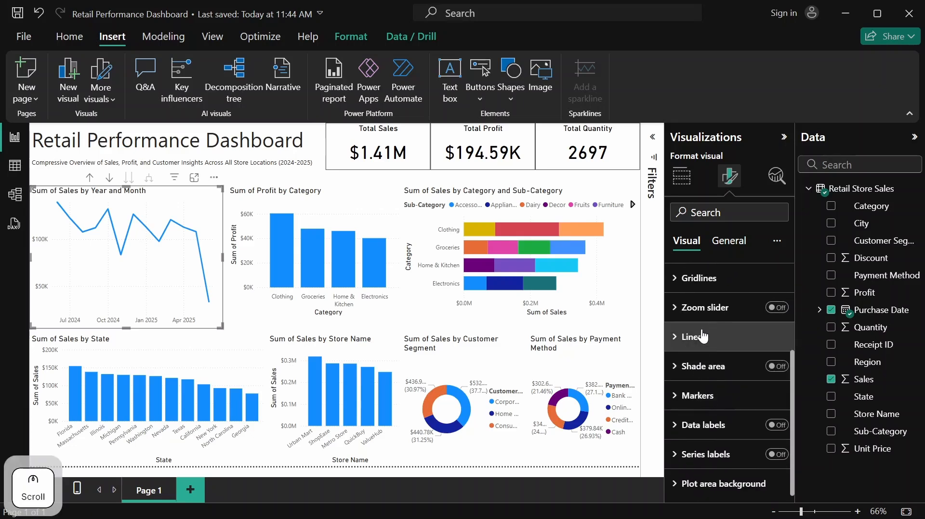
click(702, 335)
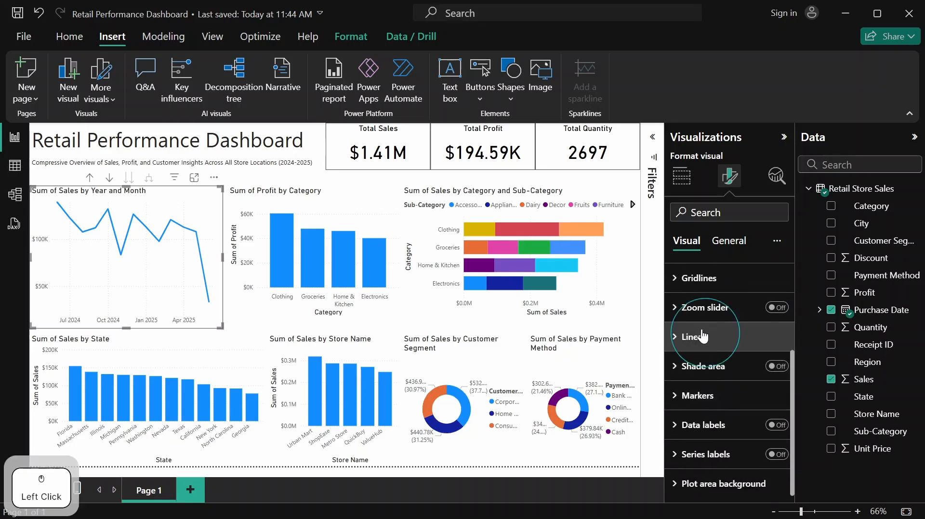
scroll(704, 333, down, 3)
scroll(704, 332, down, 7)
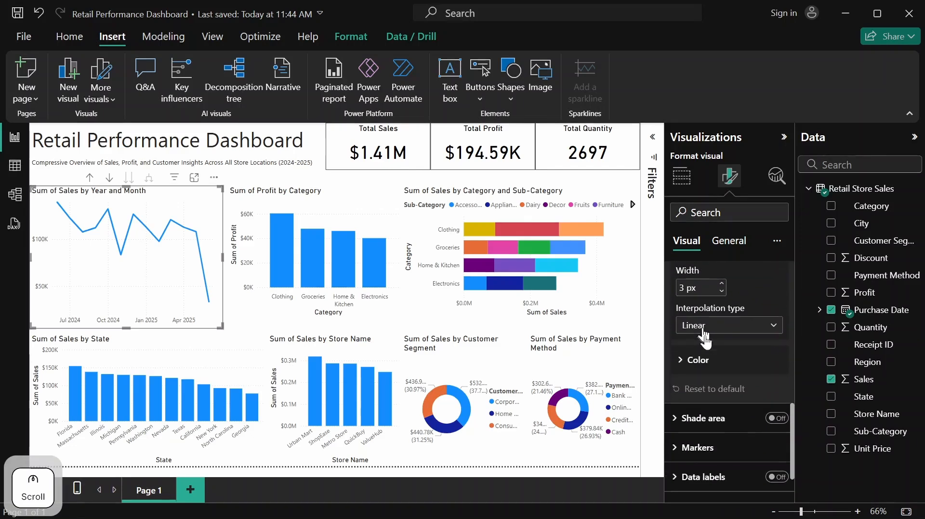
click(692, 365)
scroll(698, 359, down, 2)
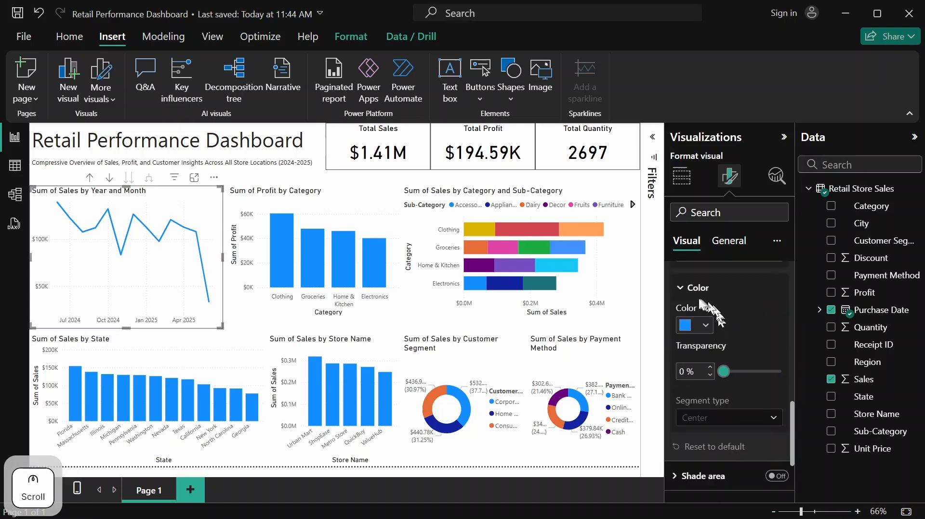
Switch to the Retail Dashboard.txt note in Notepad, copy the orange hex code #F65824, and return to the report
click(363, 431)
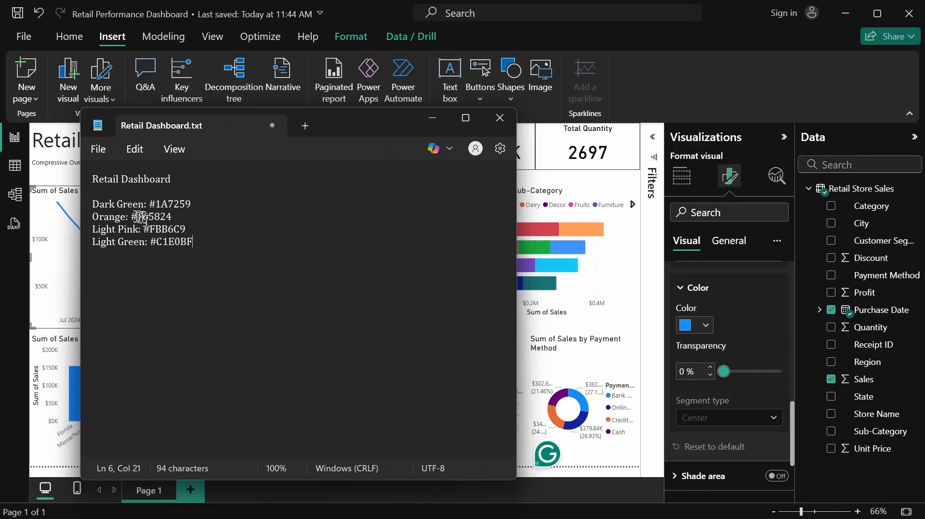
drag(134, 216, 180, 226)
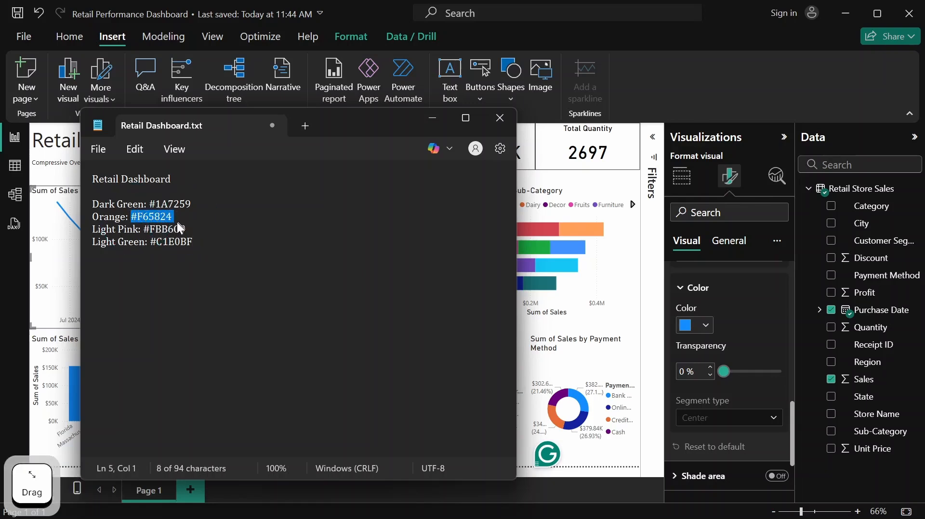
key(ctrl+c)
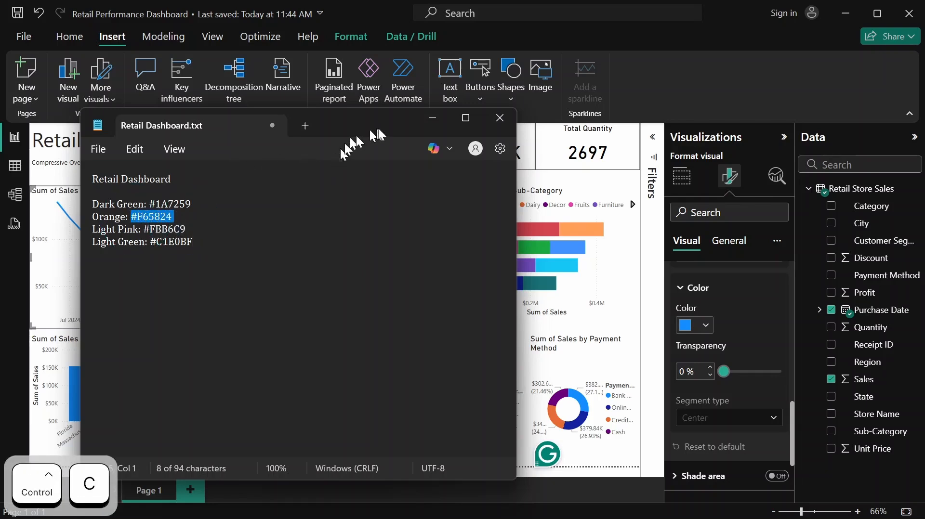
click(428, 125)
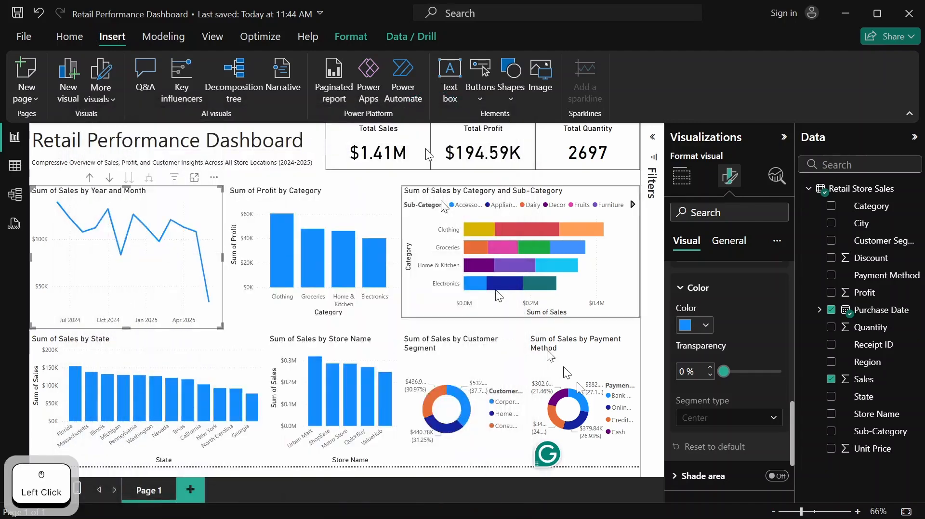
Set the line color of the Sum of Sales by Year and Month chart to the custom hex value #F65824
click(705, 325)
click(740, 292)
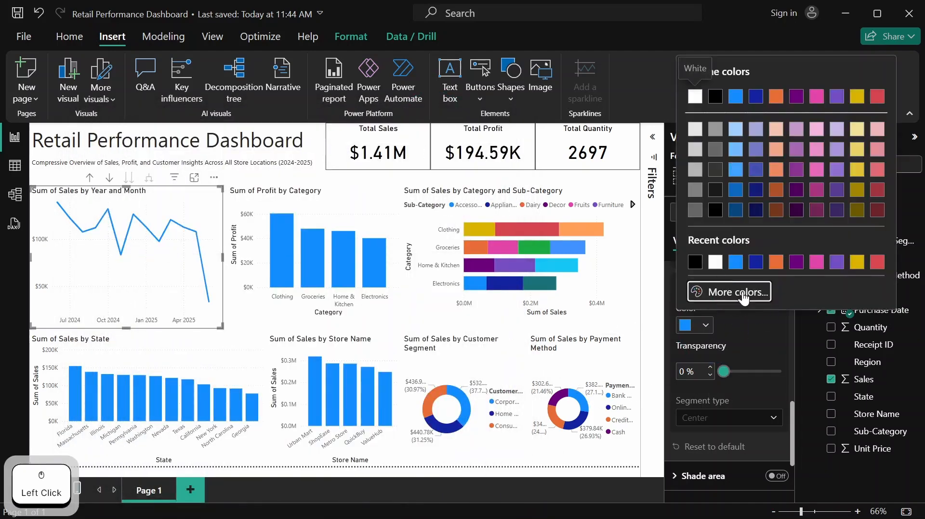
key(ctrl+v)
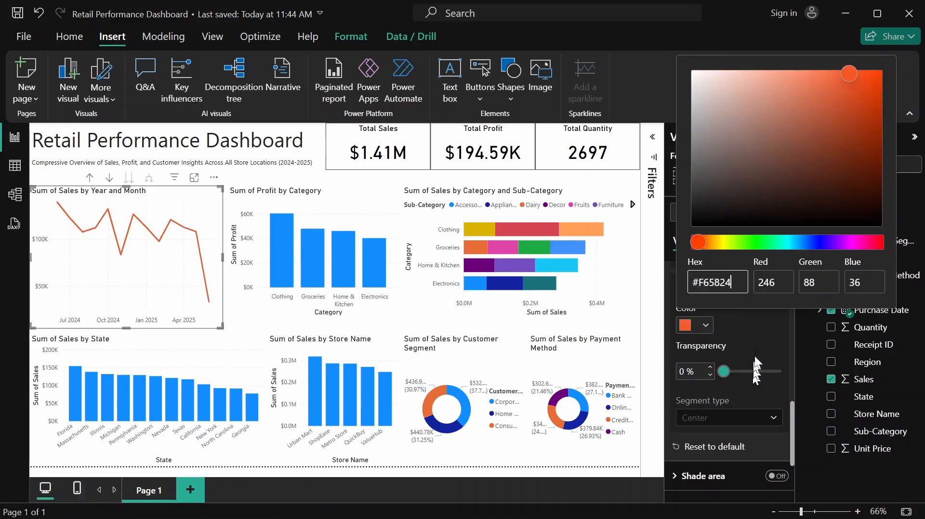
click(756, 337)
scroll(742, 313, up, 3)
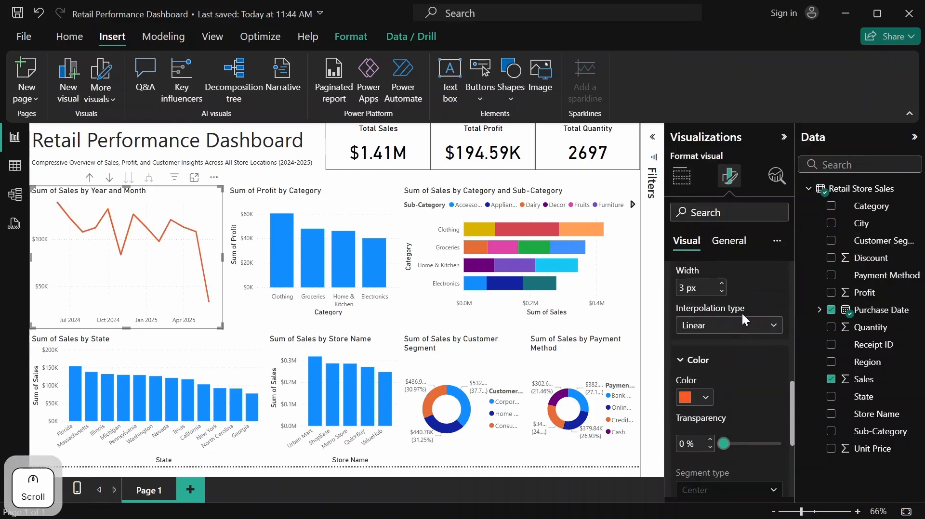
scroll(742, 313, up, 5)
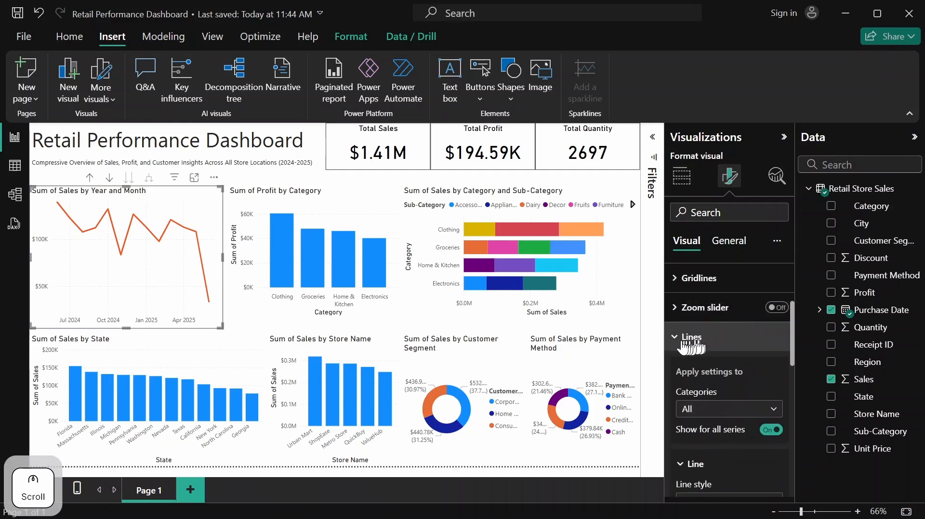
click(677, 345)
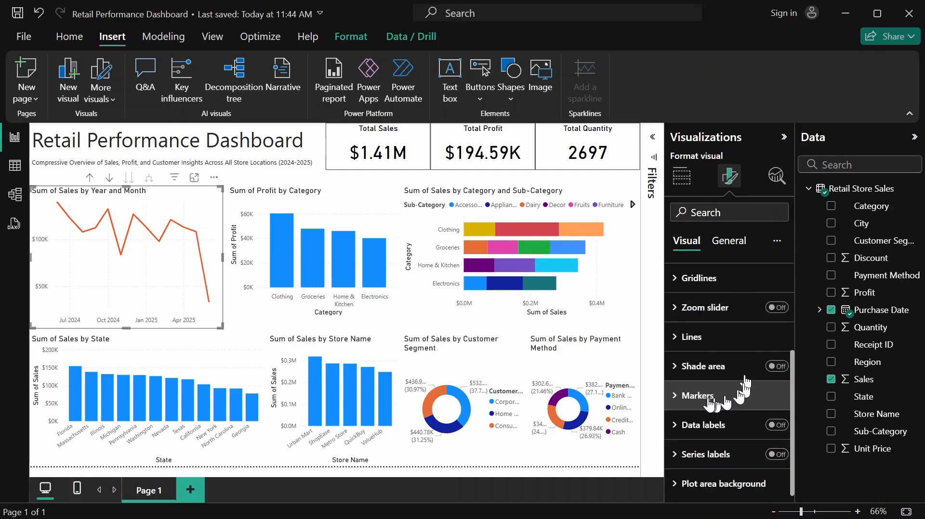
Show markers for all categories on the Sum of Sales by Year and Month line chart
click(677, 398)
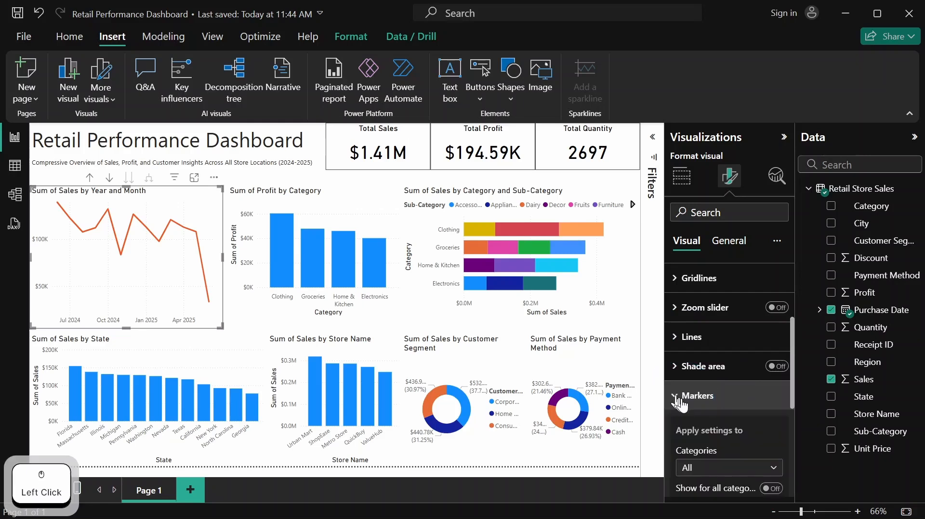
scroll(710, 397, down, 3)
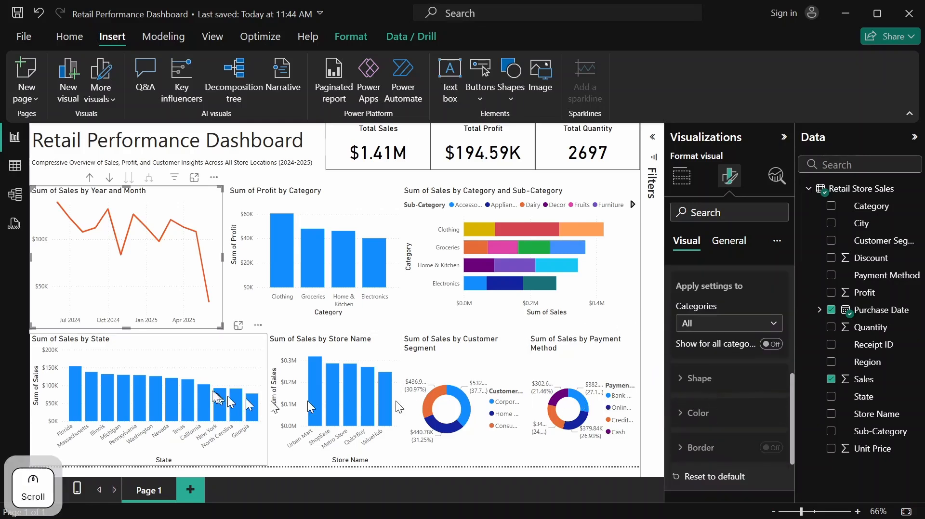
mouse_move(80, 229)
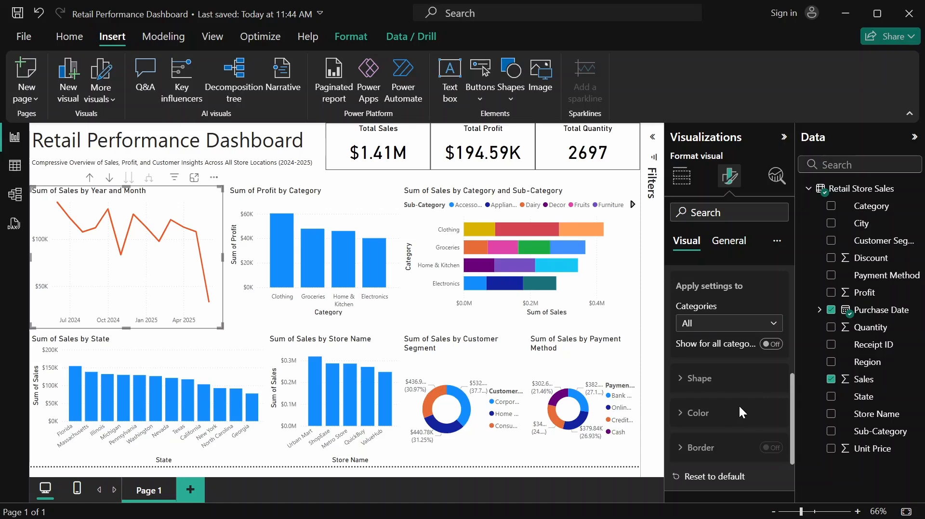
scroll(740, 407, down, 3)
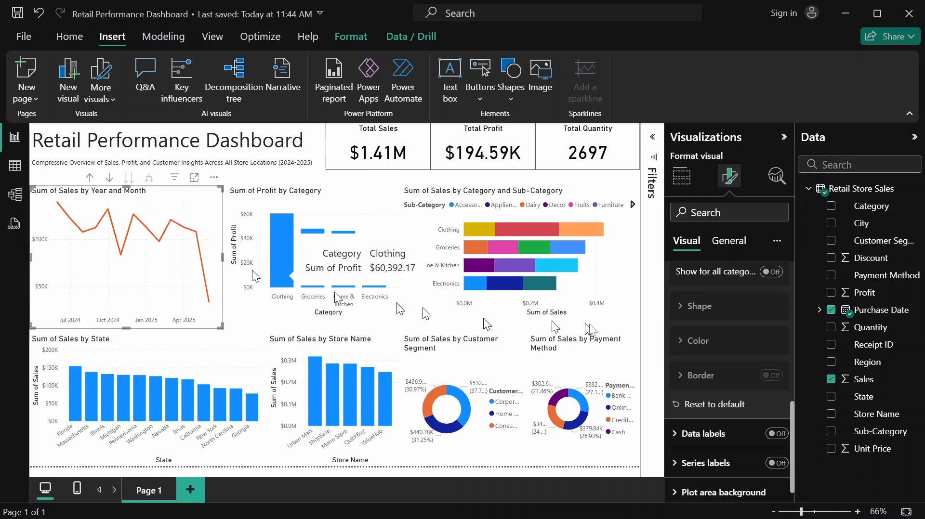
scroll(742, 330, up, 3)
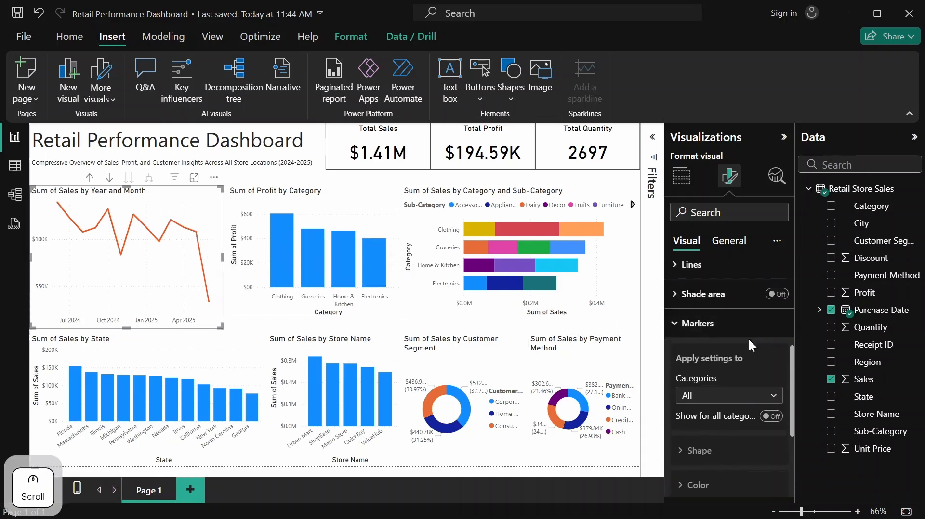
scroll(750, 340, down, 2)
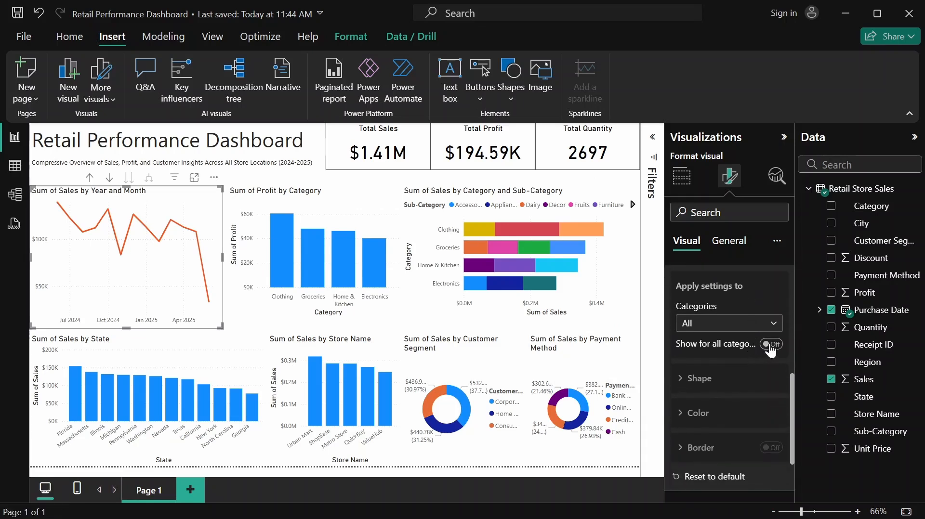
click(770, 347)
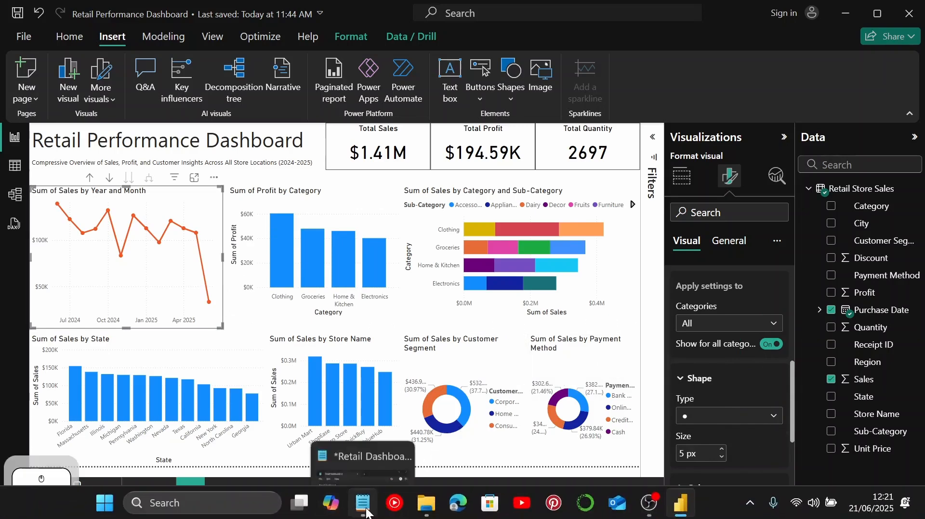
Switch to the Retail Dashboard.txt note in Notepad and copy the dark green hex code #1A7259
click(365, 510)
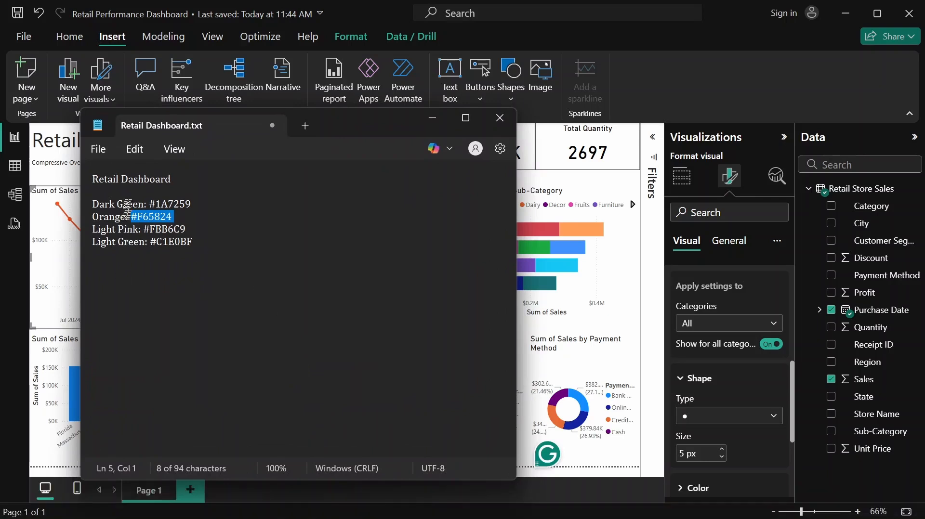
click(228, 209)
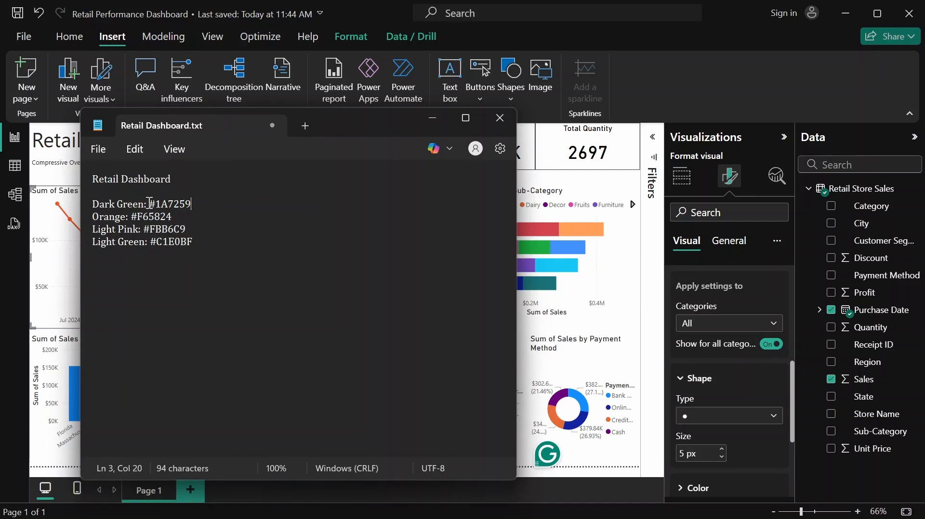
drag(149, 203, 210, 208)
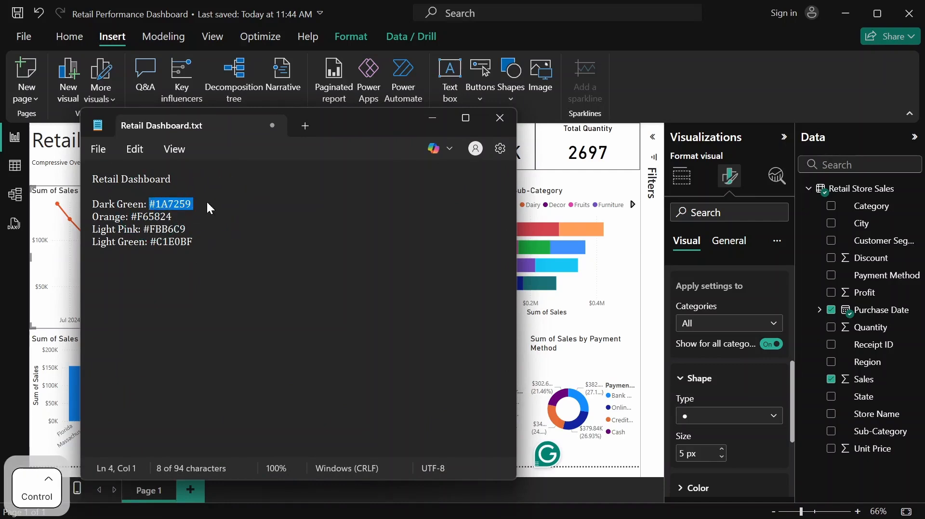
key(ctrl+c)
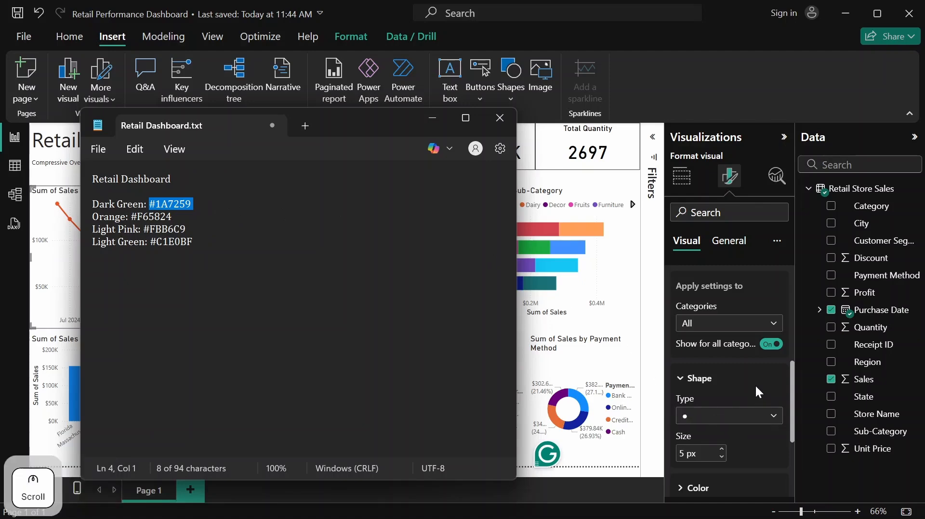
Set the marker color of the Sum of Sales by Year and Month line chart to the custom hex value #1A7259
scroll(753, 388, down, 3)
click(737, 417)
scroll(736, 409, down, 3)
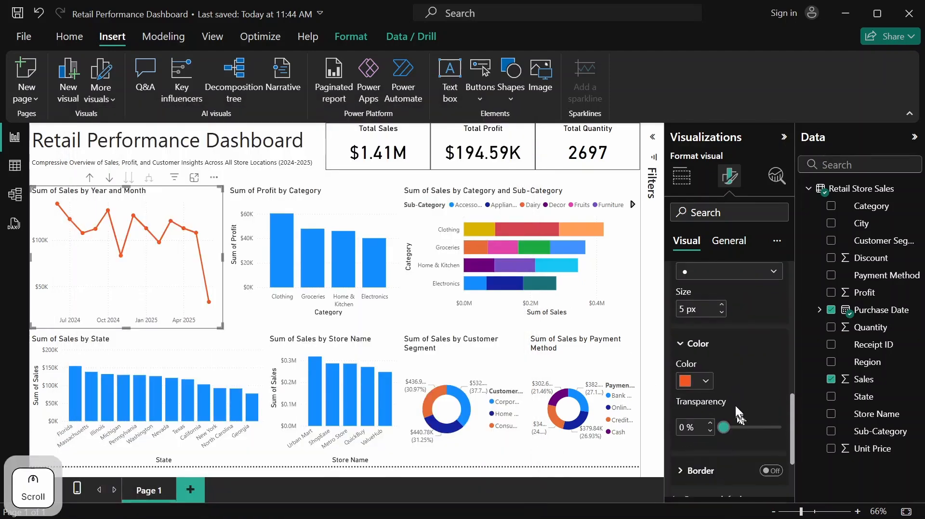
click(706, 381)
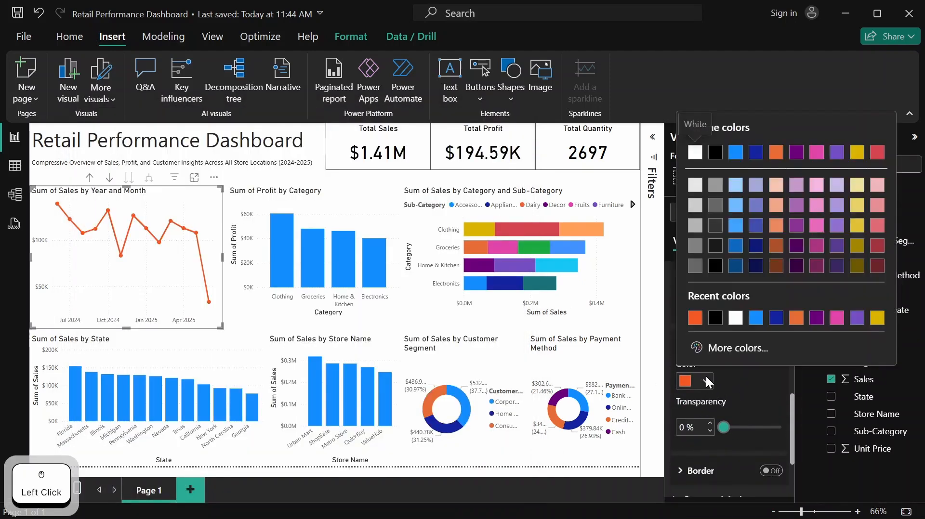
click(725, 348)
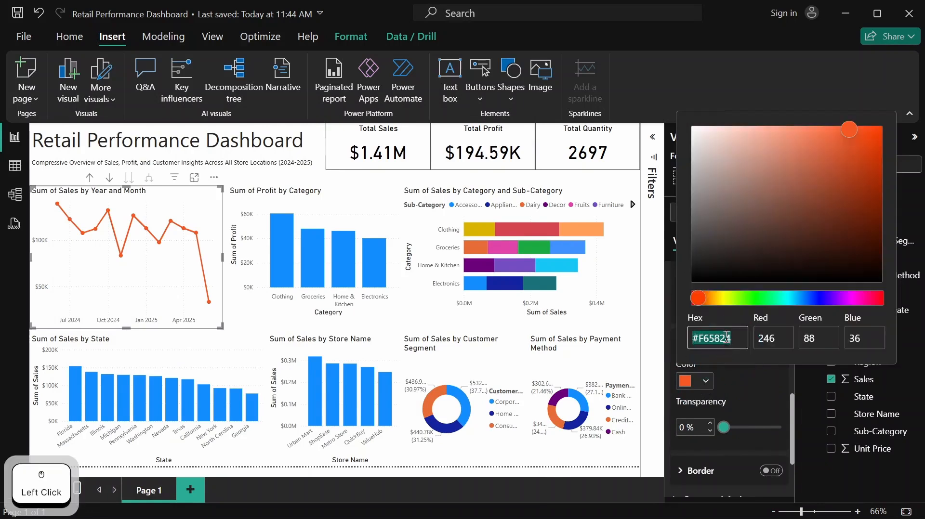
key(ctrl+v)
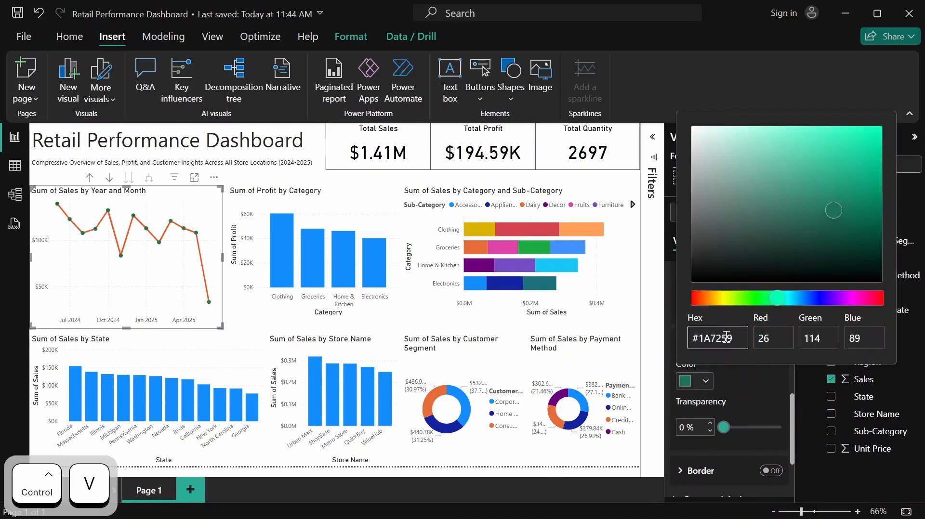
click(203, 220)
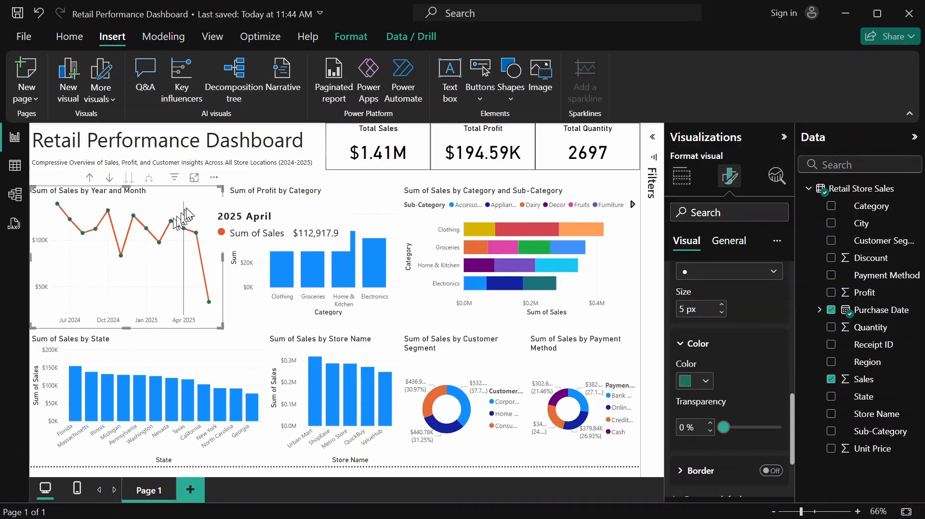
click(198, 212)
scroll(750, 306, up, 3)
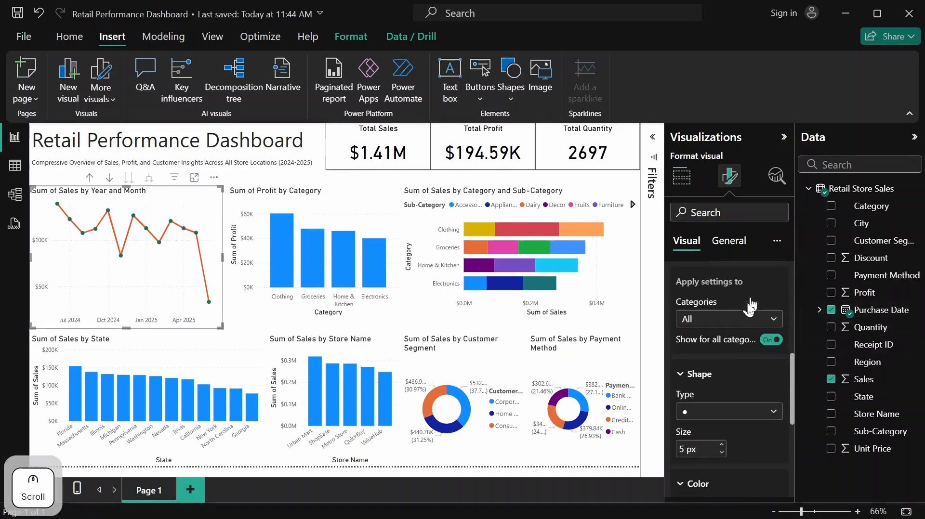
scroll(737, 310, up, 5)
scroll(679, 423, down, 2)
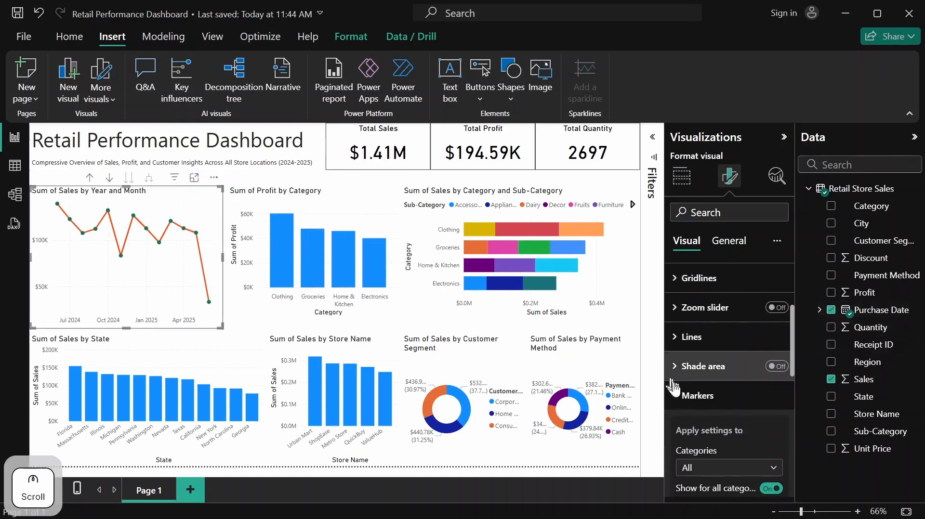
click(675, 394)
scroll(718, 364, up, 3)
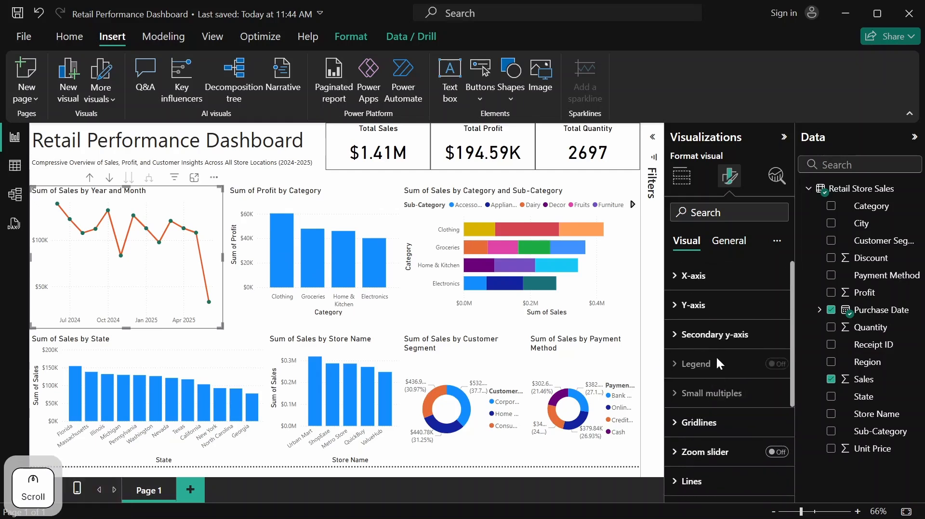
Resize the Sum of Sales by Year and Month line chart to a height of 310 and a width of 465
click(731, 248)
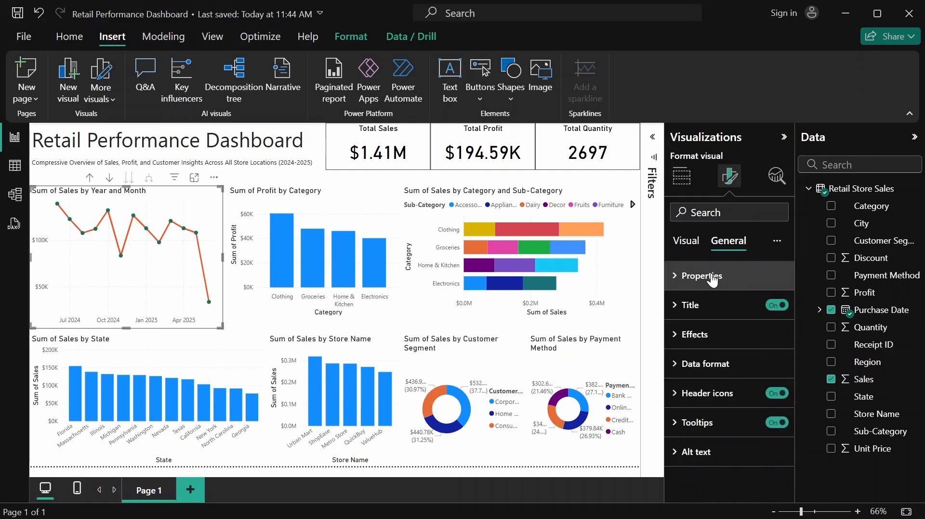
click(712, 280)
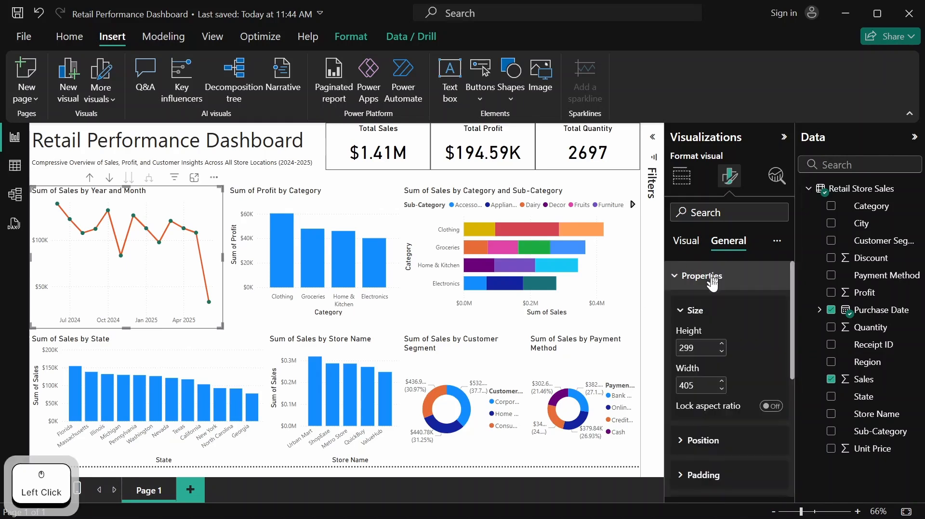
click(707, 345)
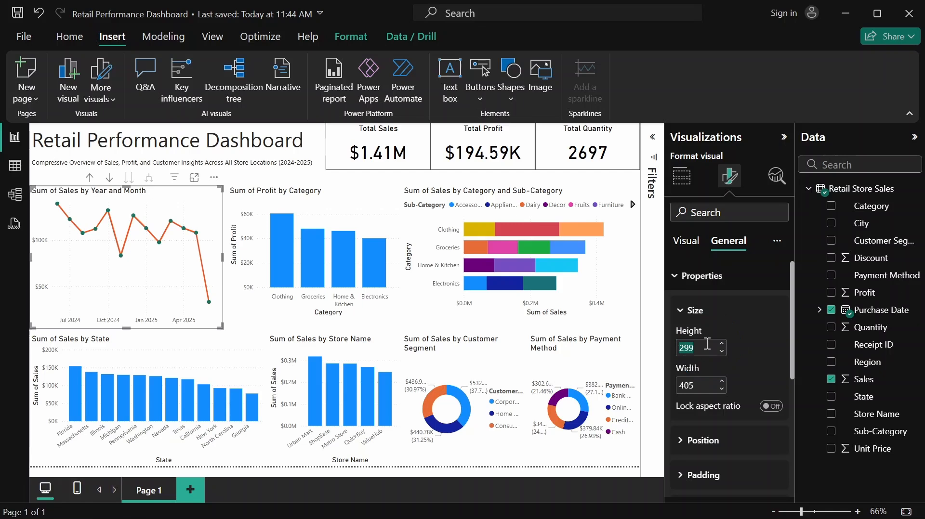
text(310)
key(Return)
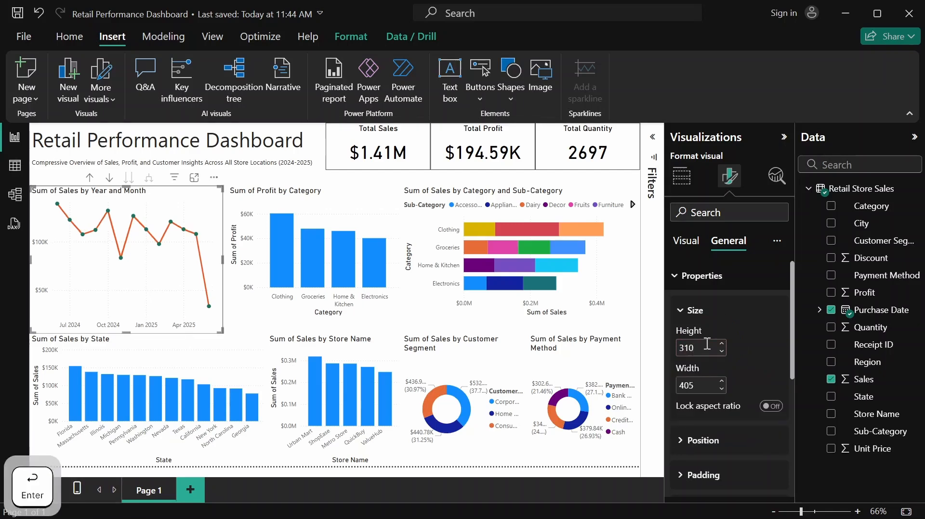
click(703, 386)
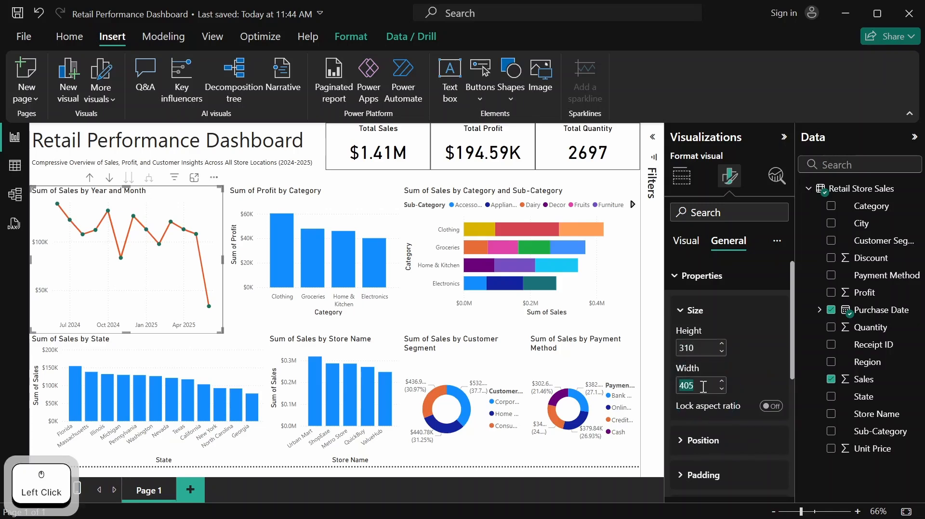
text(465)
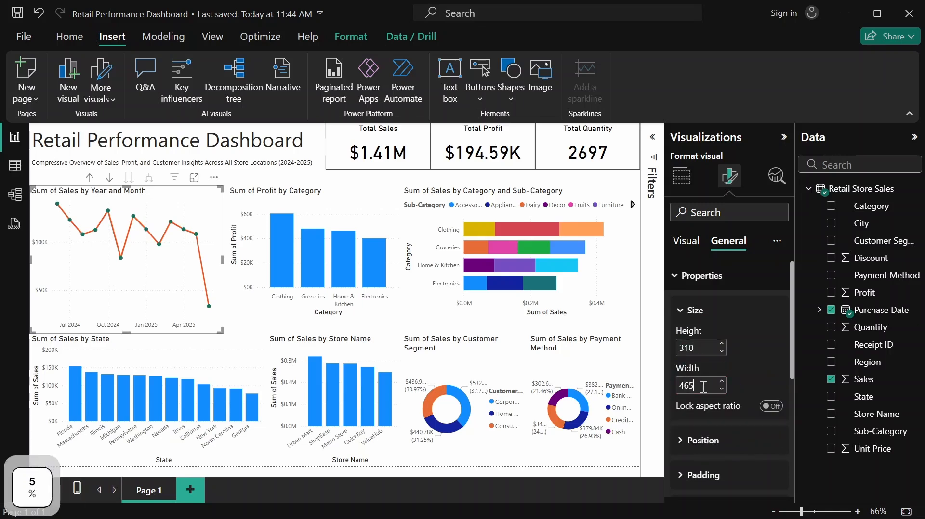
key(Return)
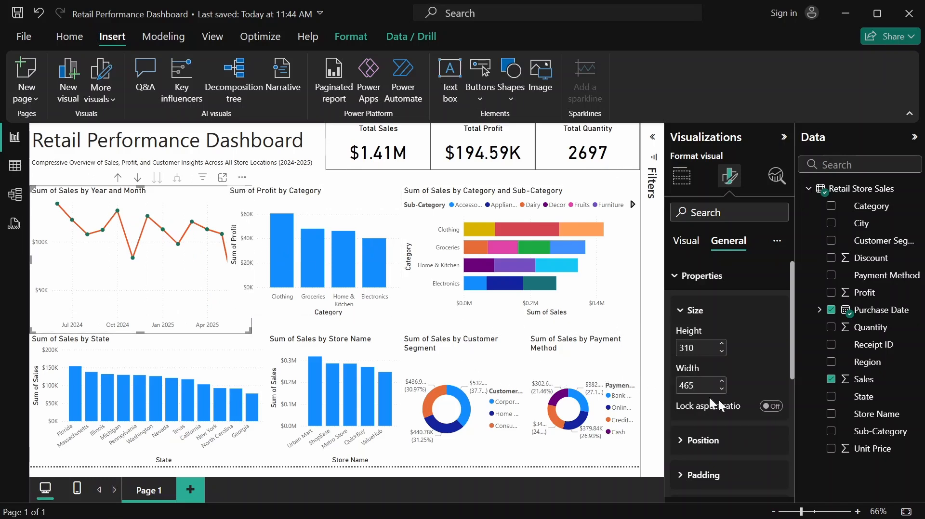
click(686, 278)
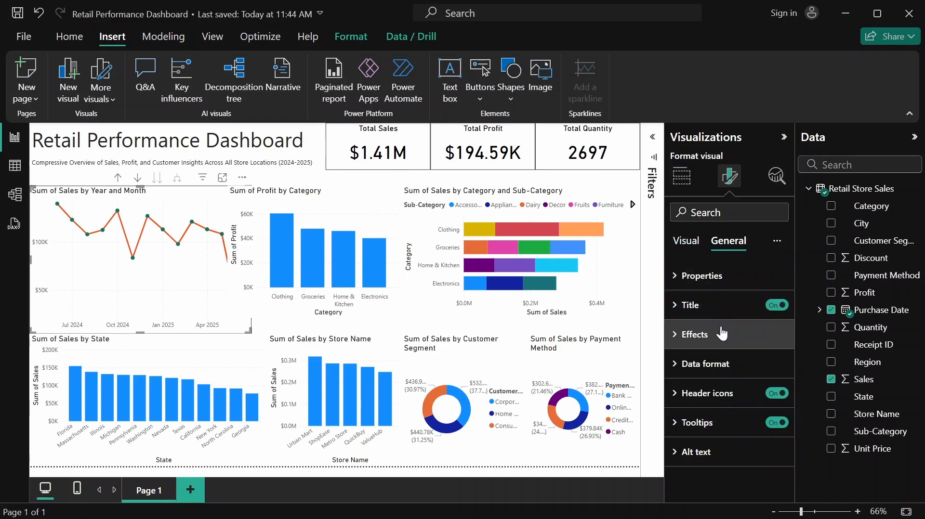
Change the title text of the Sum of Sales by Year and Month line chart to Sales Trend
click(718, 306)
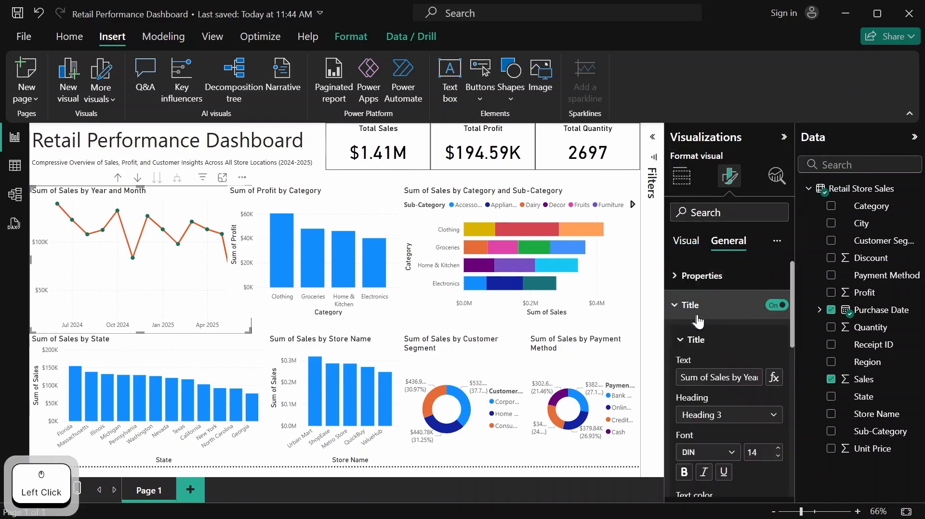
click(686, 375)
drag(687, 374, 760, 381)
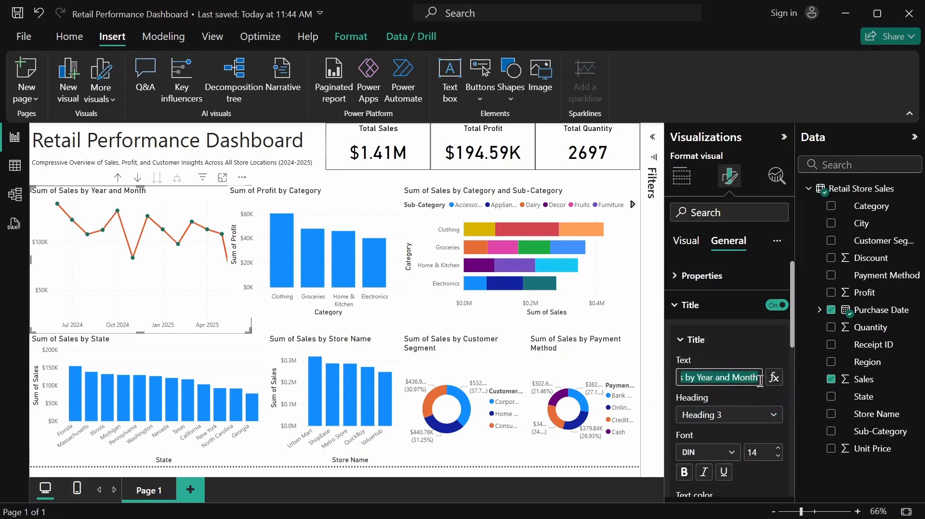
text(Sal)
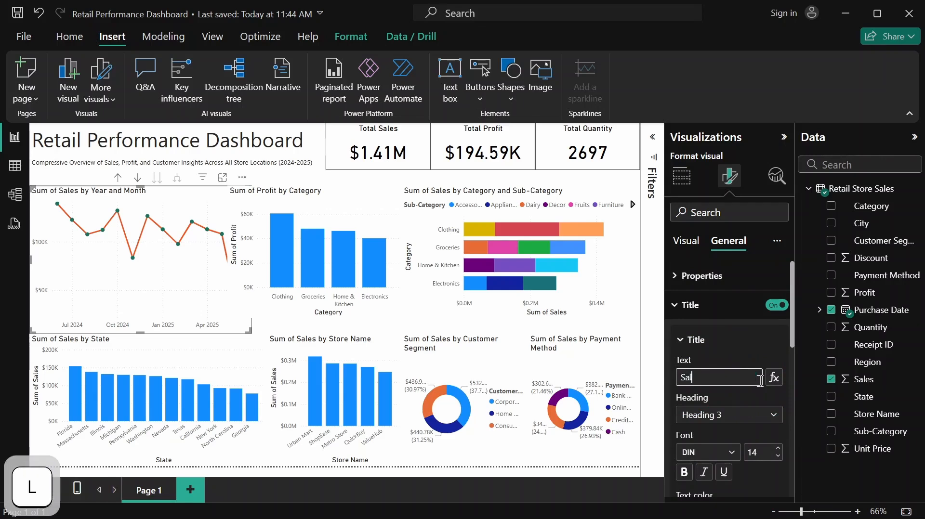
text(es Trend)
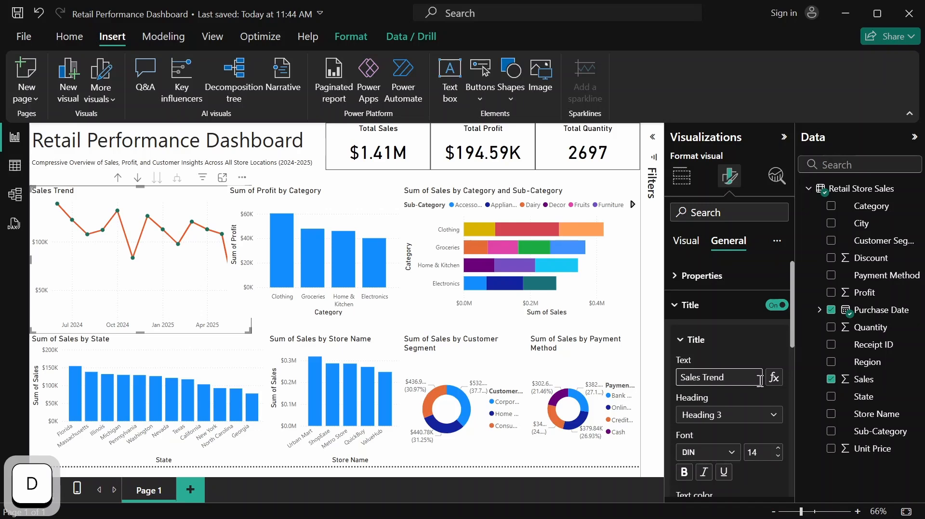
click(749, 357)
Center the Sales Trend chart's title horizontally and collapse its title settings
scroll(734, 375, down, 4)
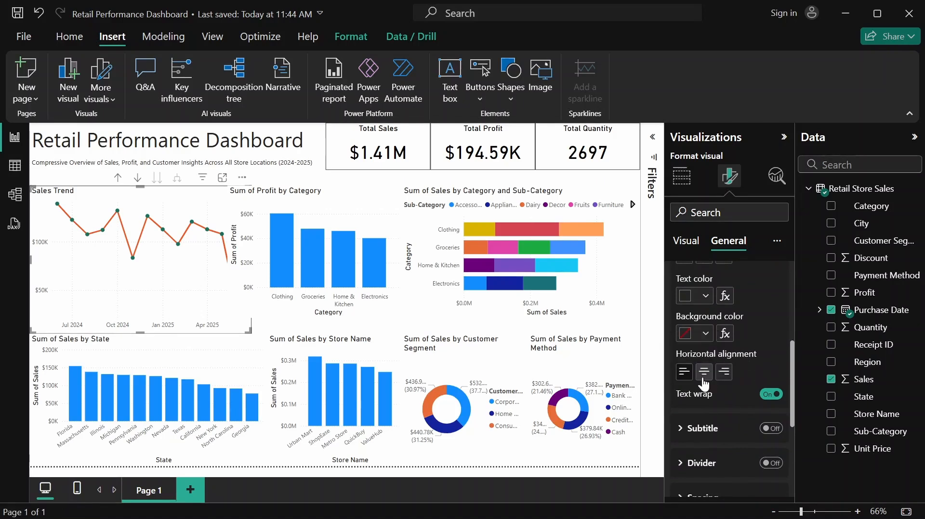
click(704, 373)
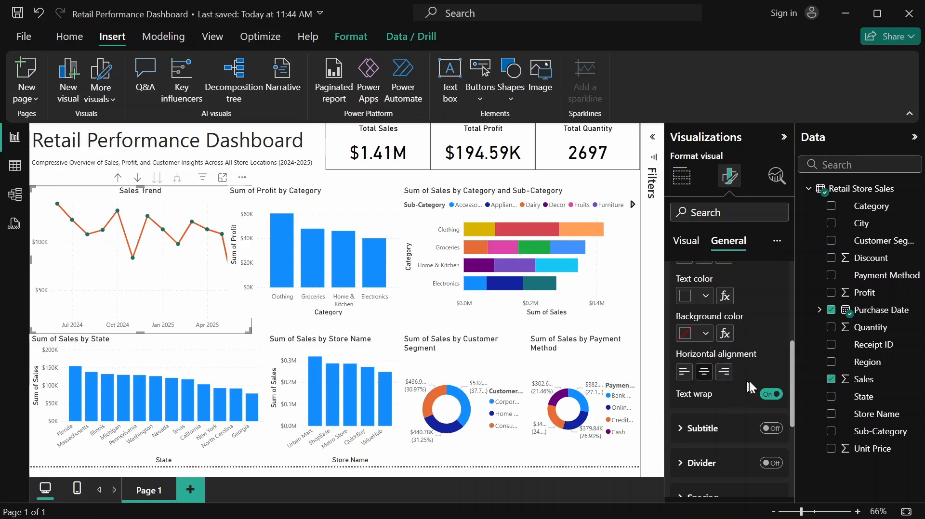
scroll(750, 379, up, 5)
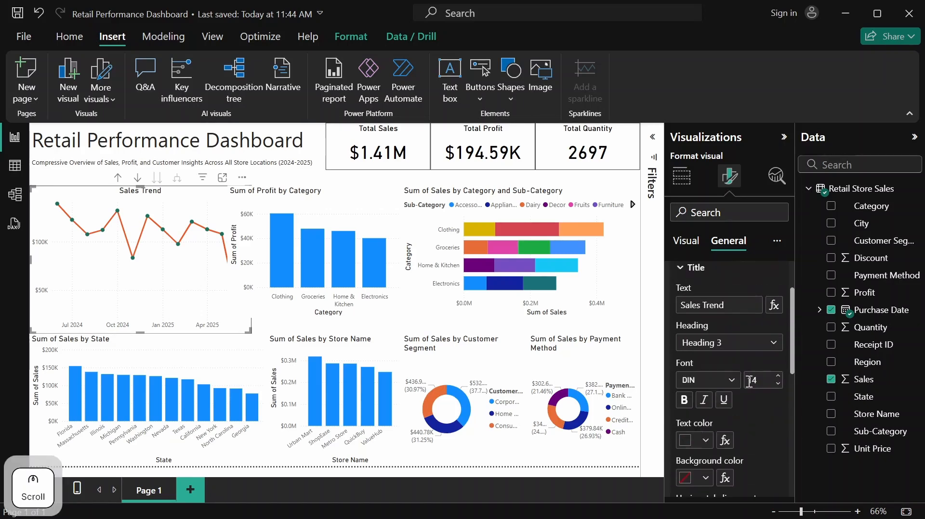
click(684, 346)
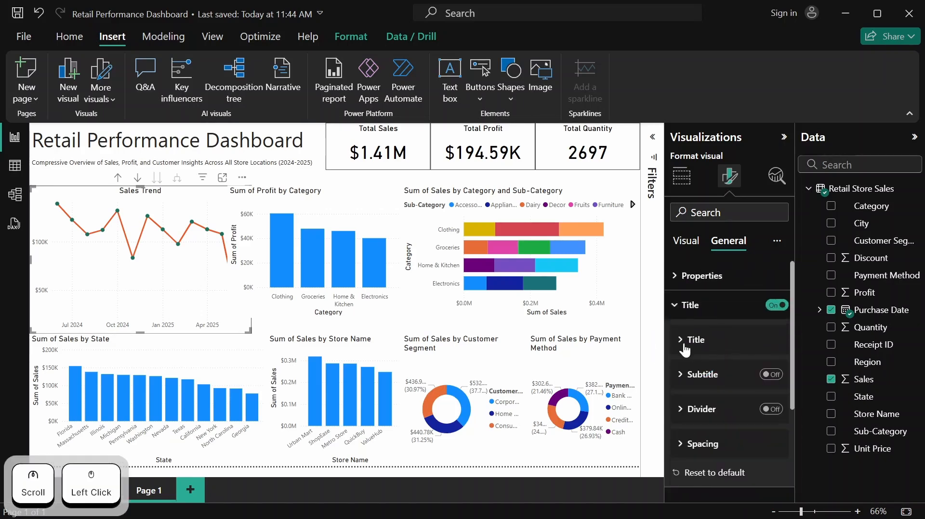
click(688, 306)
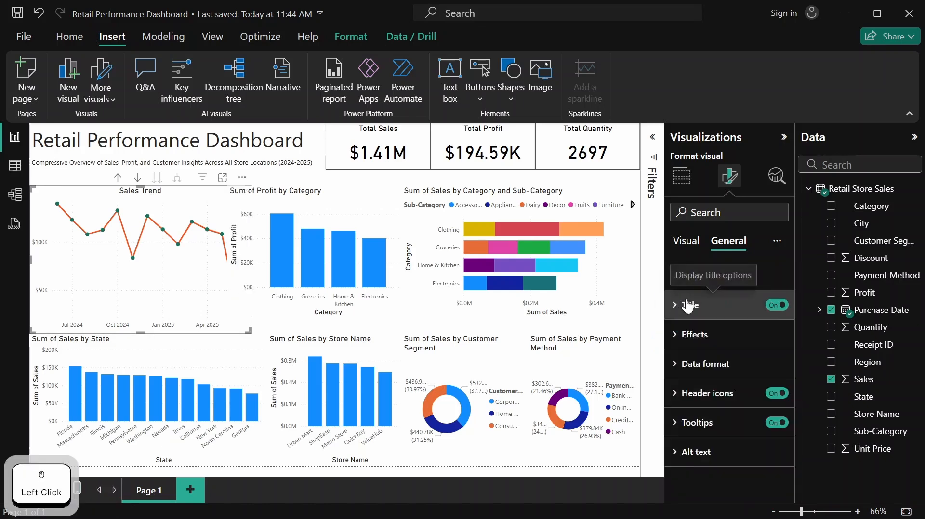
Try turning on the visual border in the effects settings of the Sales Trend chart
click(730, 338)
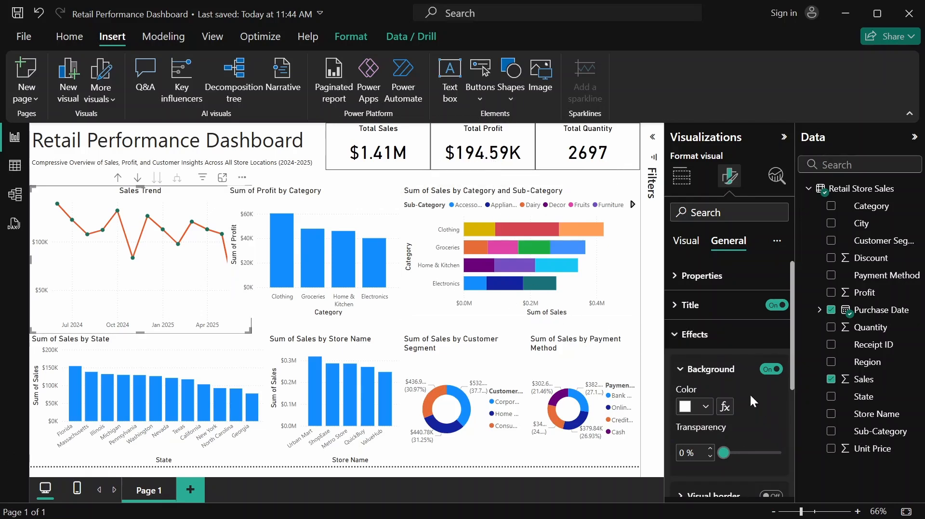
scroll(750, 394, down, 3)
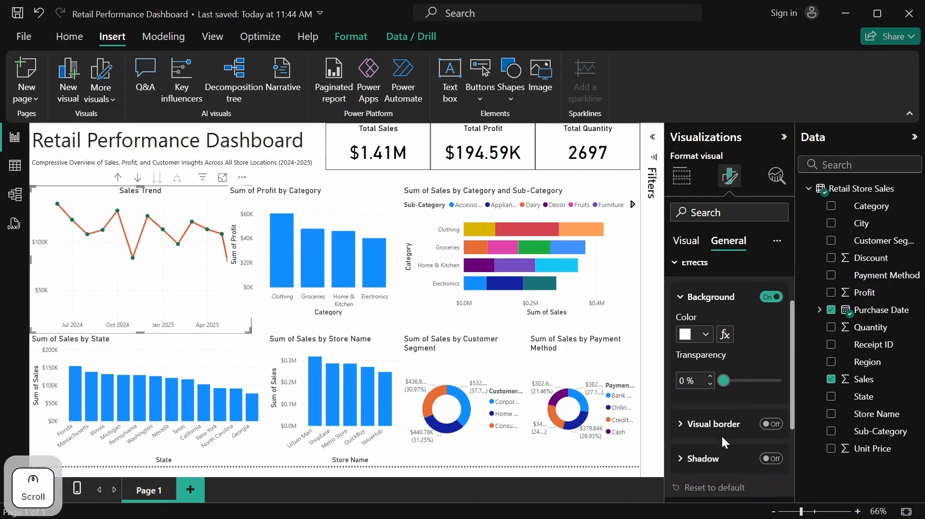
scroll(721, 435, down, 2)
click(773, 351)
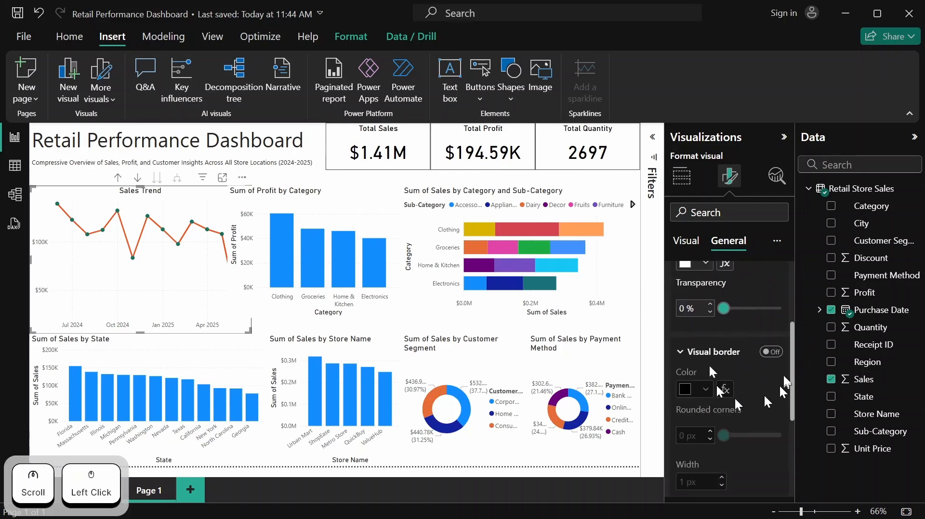
scroll(782, 372, up, 3)
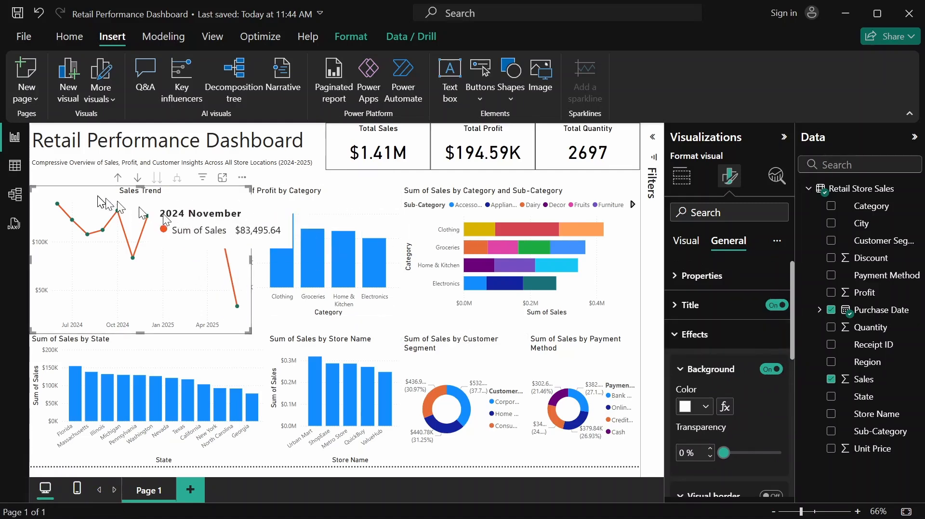
Move the Sum of Profit by Category column chart to the right, clear of the widened Sales Trend chart
click(289, 347)
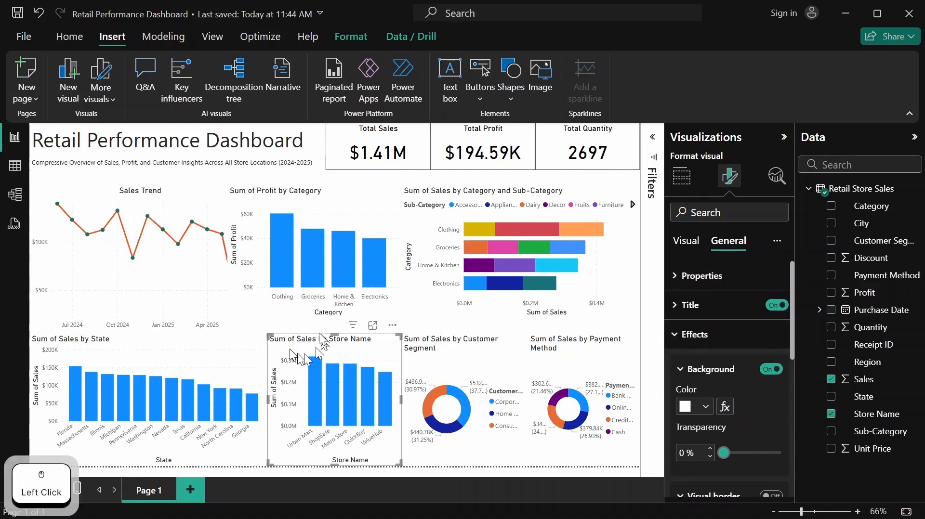
drag(297, 198, 345, 204)
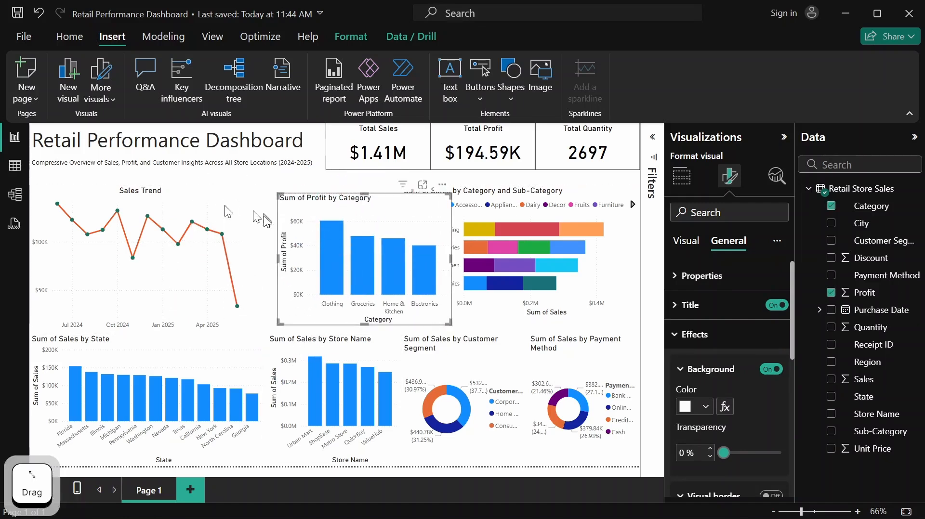
click(247, 230)
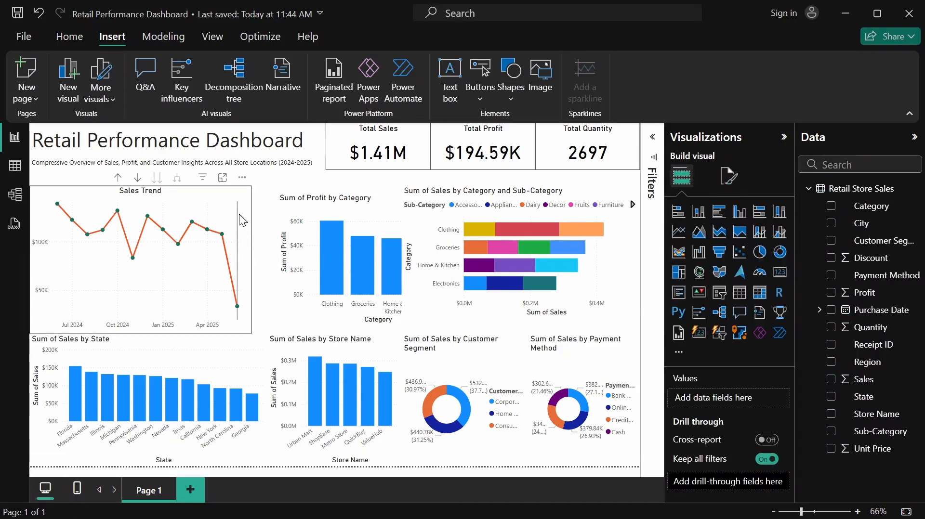
Turn on the visual border in the effects settings of the Sales Trend chart
click(248, 202)
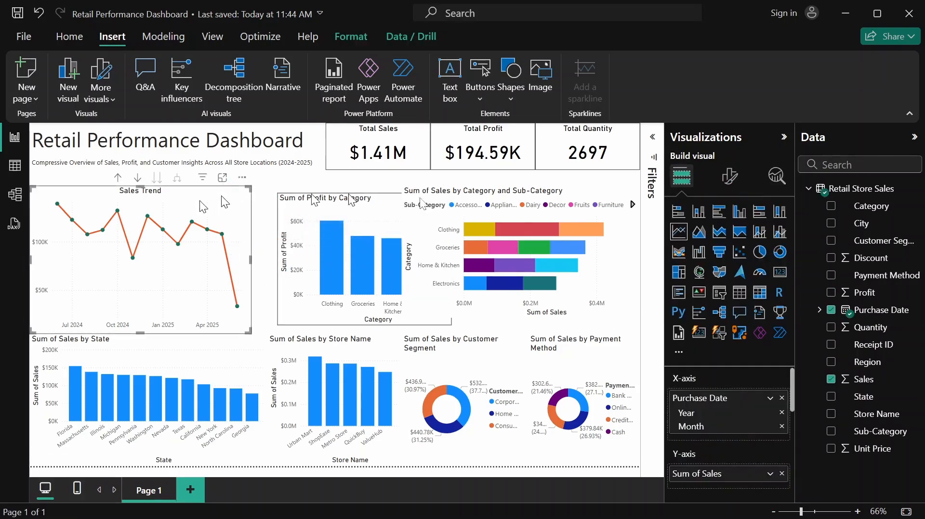
click(730, 175)
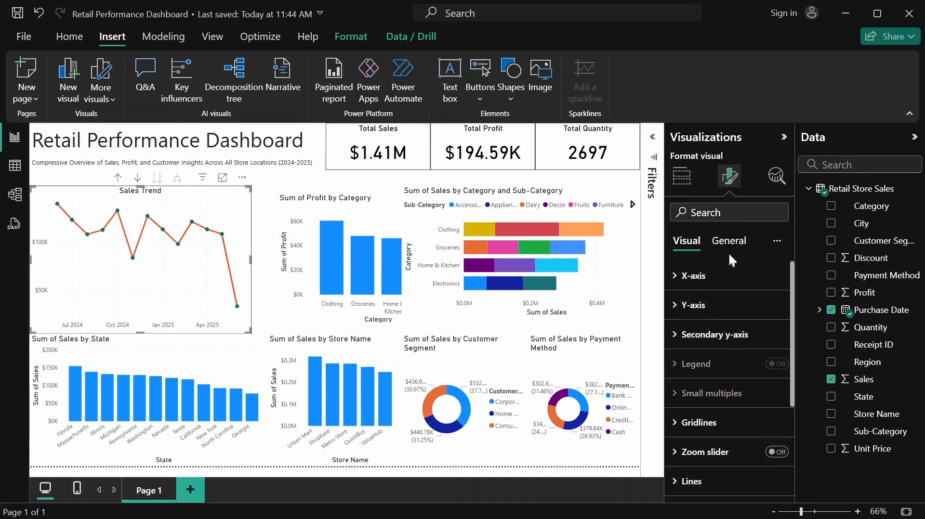
click(731, 247)
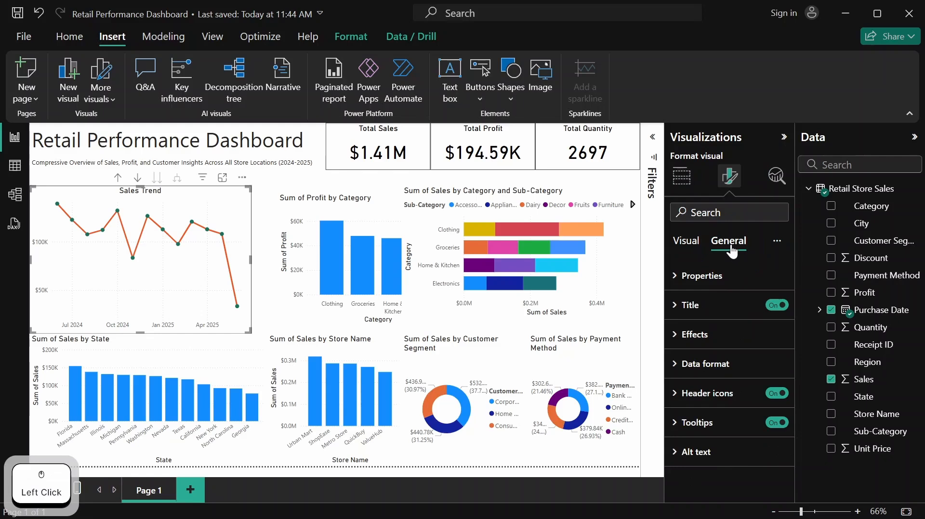
click(695, 348)
scroll(713, 366, down, 4)
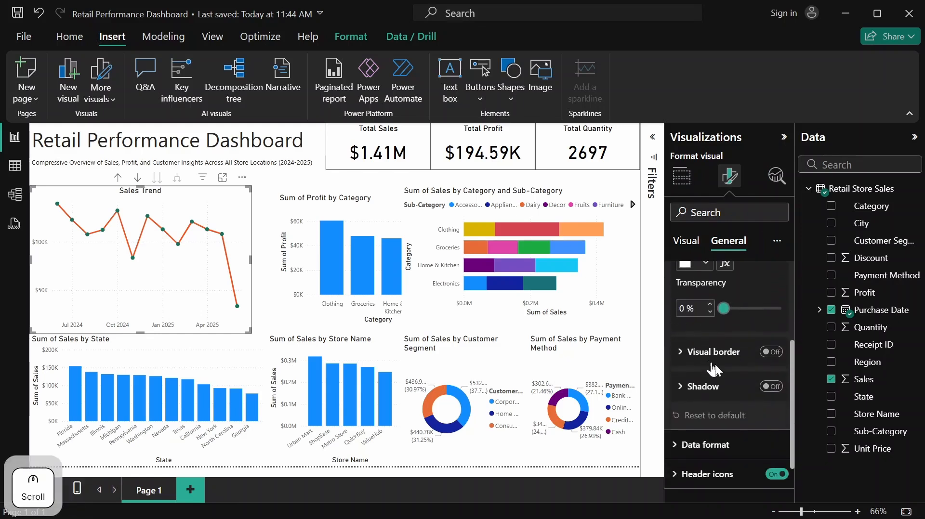
click(772, 352)
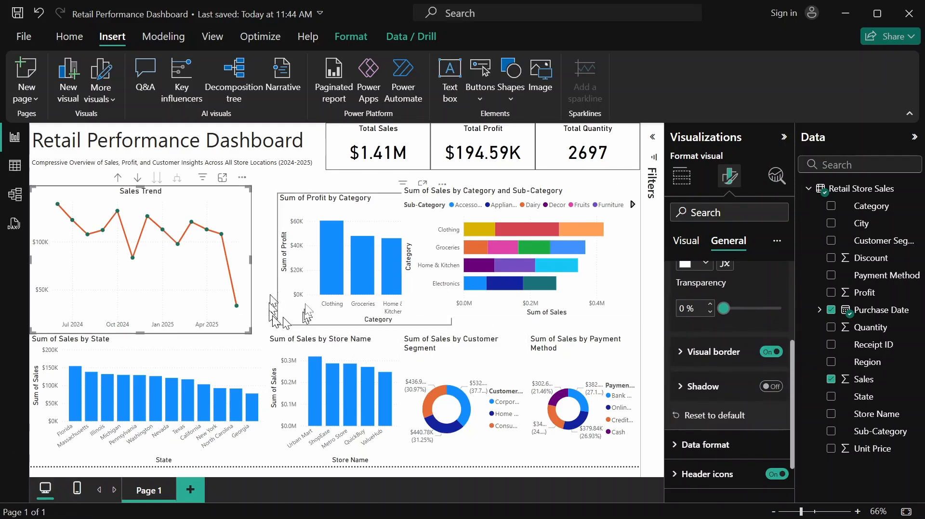
Move the Sum of Profit by Category column chart directly beside the Sales Trend chart, aligned with its upper edge
click(349, 207)
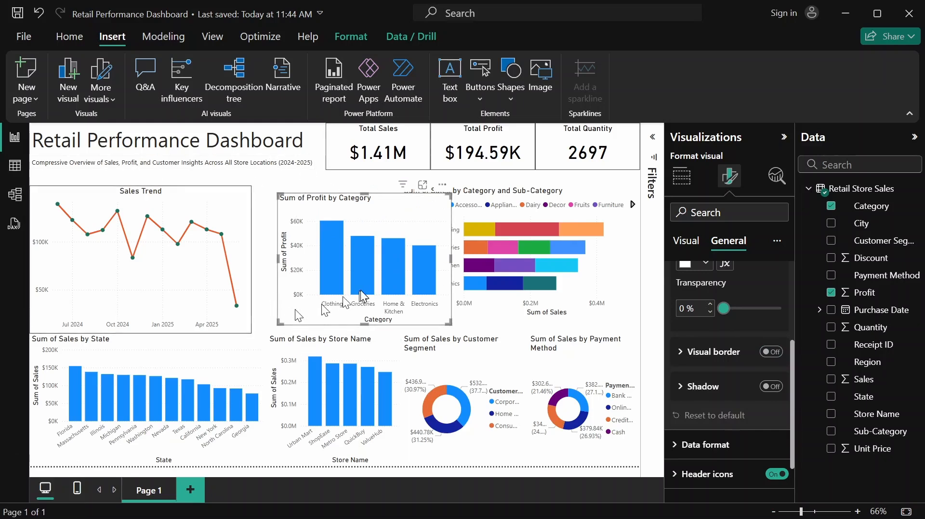
mouse_move(360, 290)
mouse_move(334, 207)
mouse_down()
mouse_move(359, 205)
mouse_move(333, 198)
mouse_up()
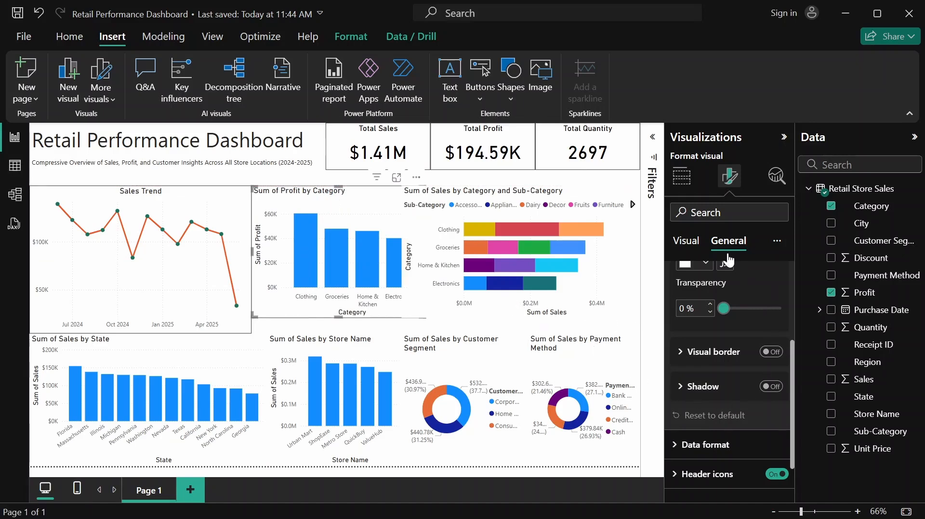
Turn off the X-axis title of the Sum of Profit by Category chart and collapse the X-axis settings
click(693, 248)
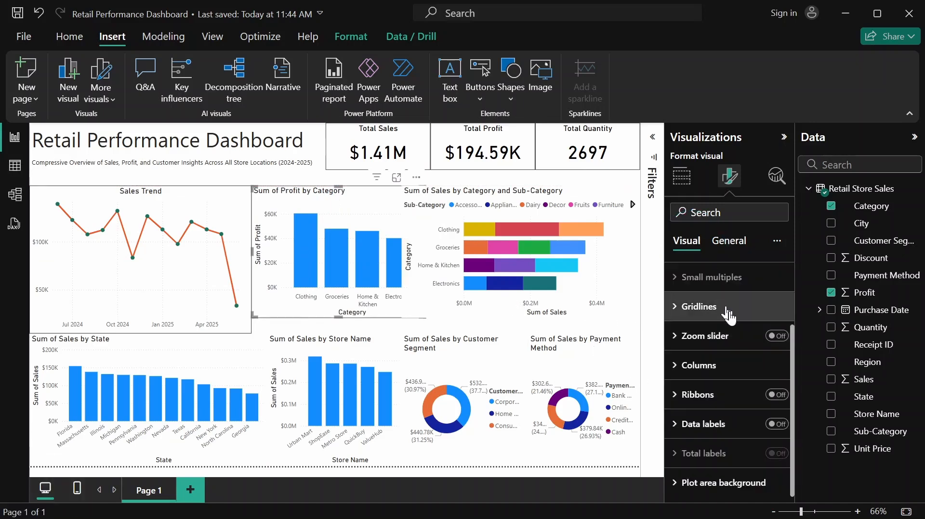
scroll(731, 318, up, 3)
click(713, 284)
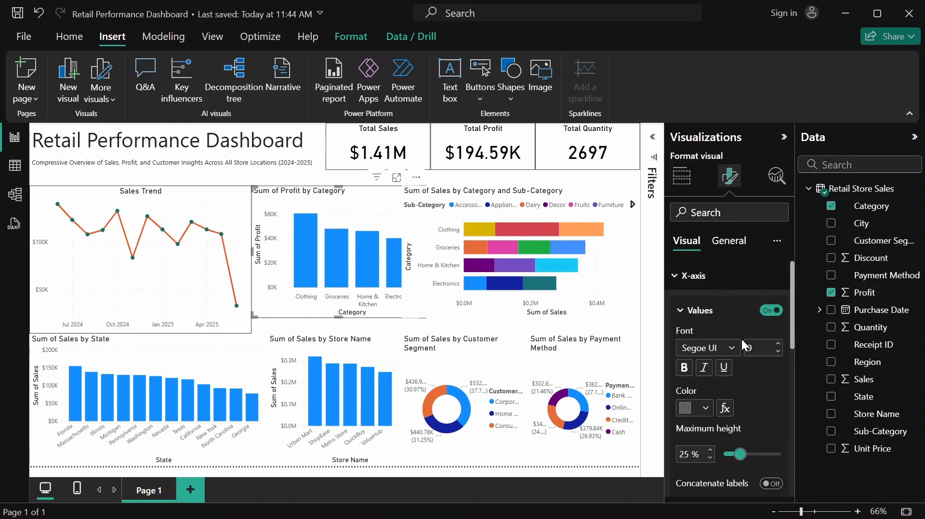
scroll(722, 314, down, 3)
scroll(724, 312, down, 2)
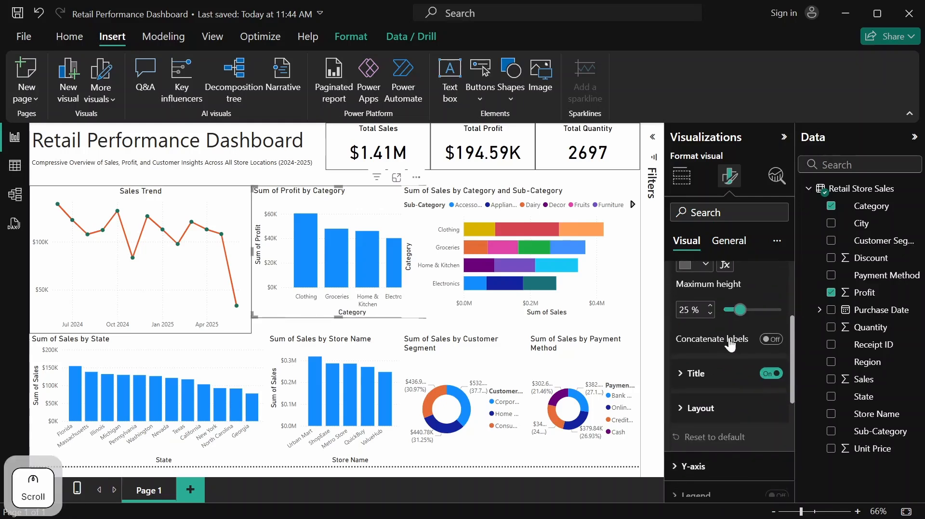
click(773, 374)
scroll(757, 347, up, 5)
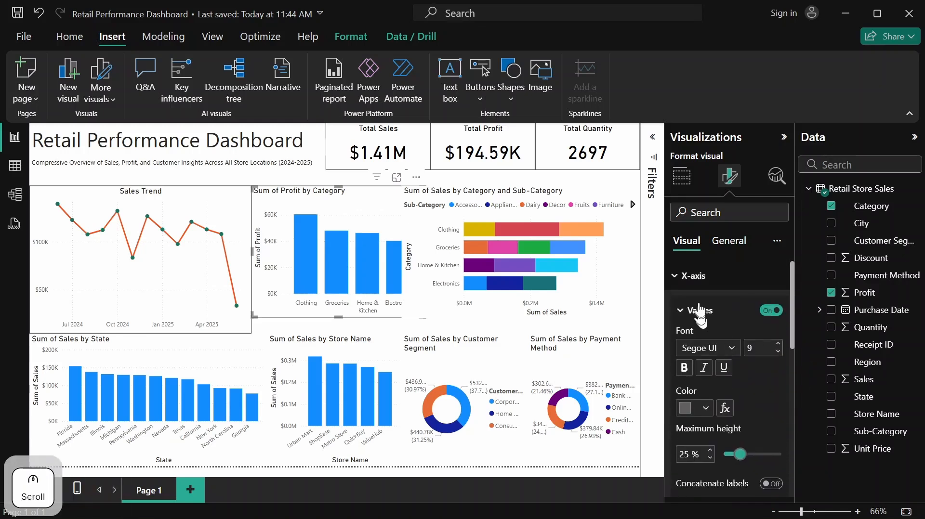
click(689, 279)
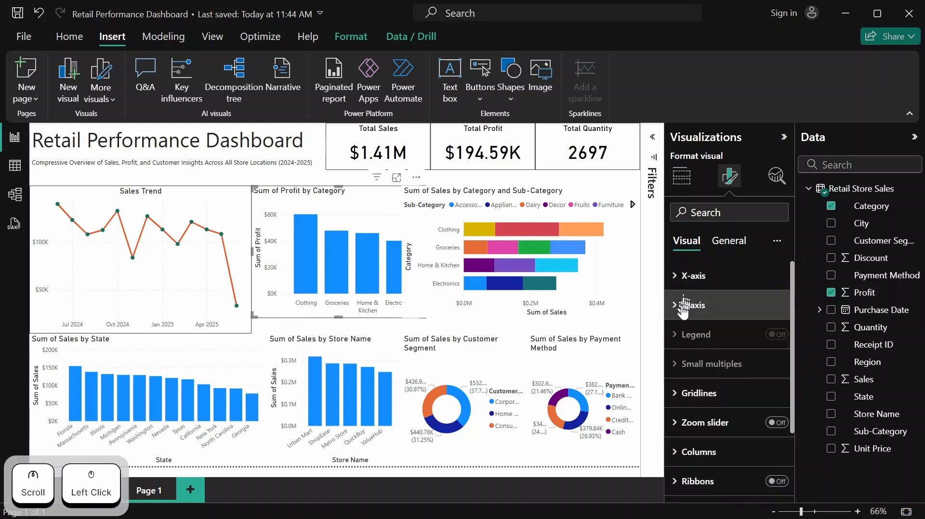
Turn off the Y-axis title of the Sum of Profit by Category chart and collapse the Y-axis settings
click(686, 310)
scroll(768, 345, down, 3)
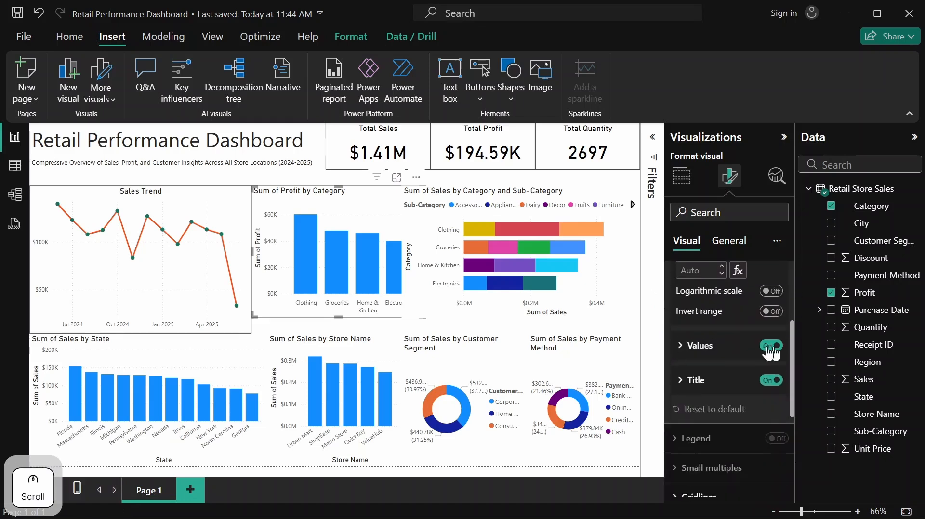
click(771, 381)
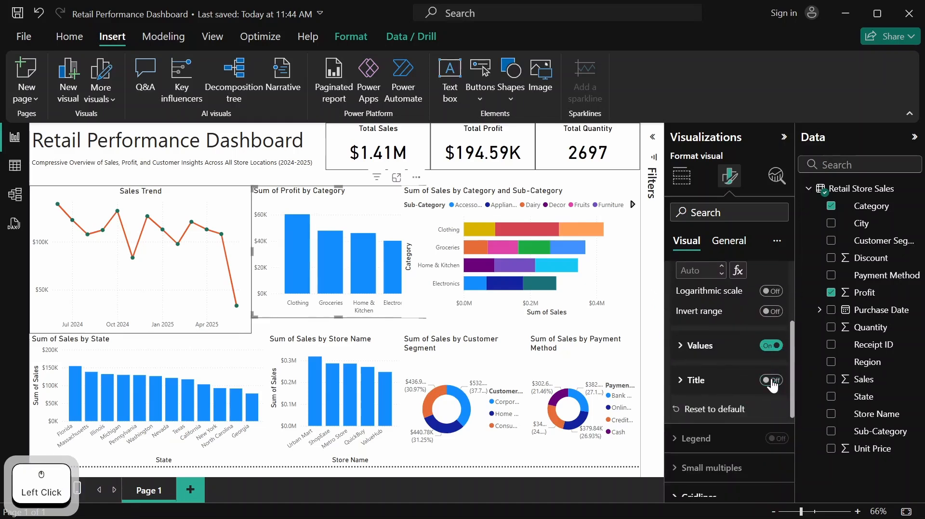
scroll(747, 345, up, 3)
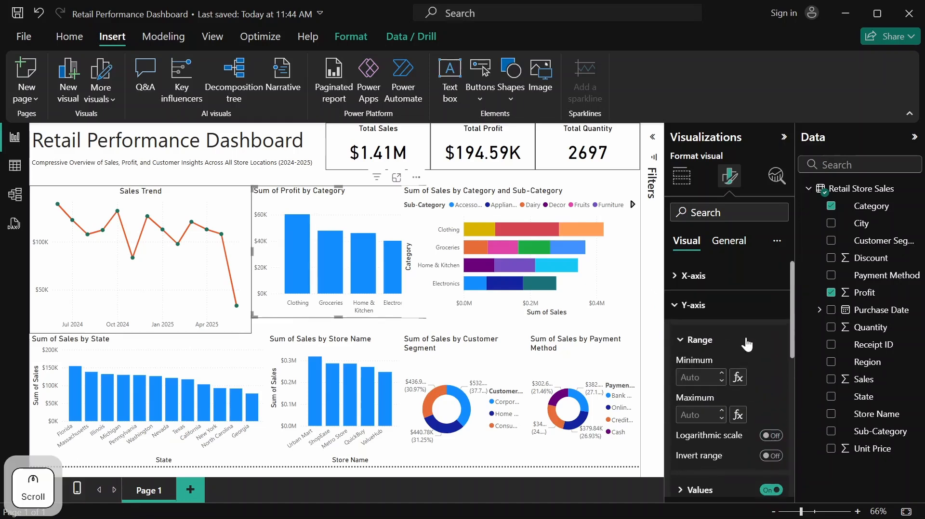
click(709, 304)
Set the column color of the Sum of Profit by Category chart to the recent green #1A7259 for all categories
scroll(765, 315, down, 2)
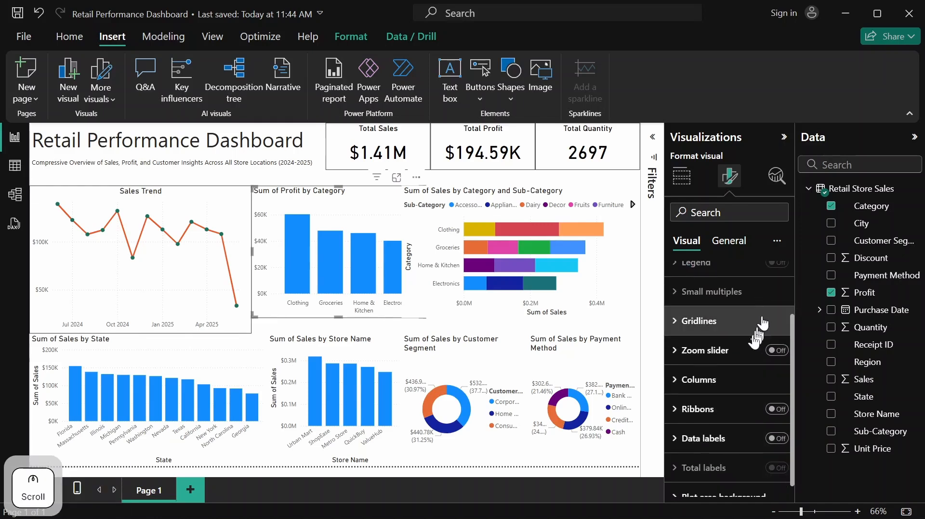
click(708, 383)
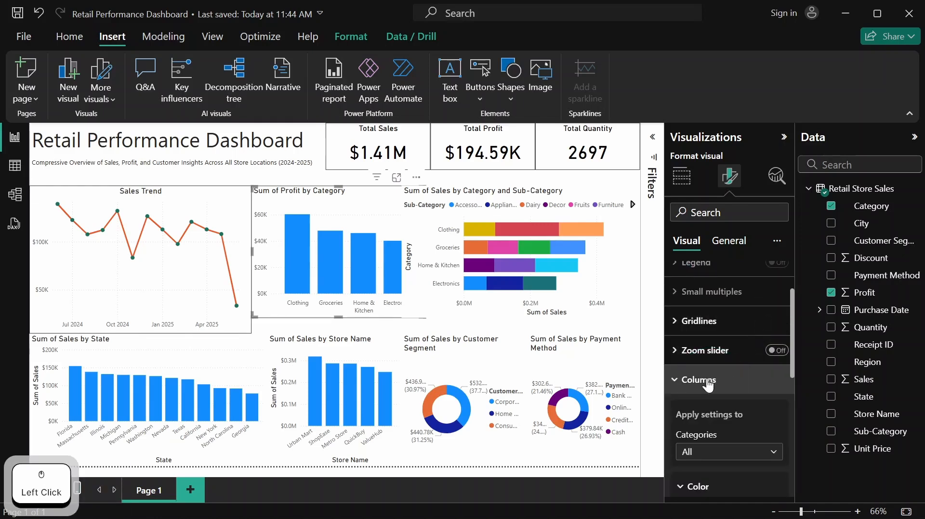
scroll(708, 384, down, 3)
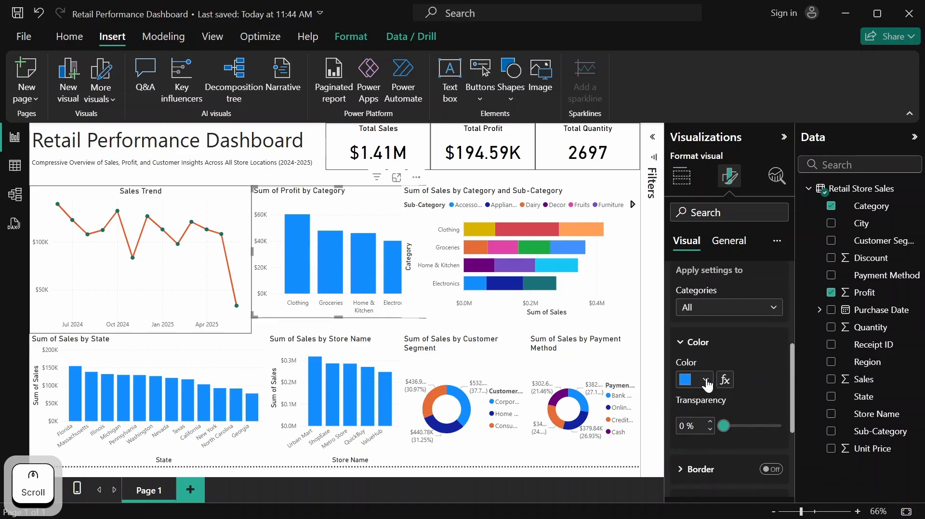
click(706, 380)
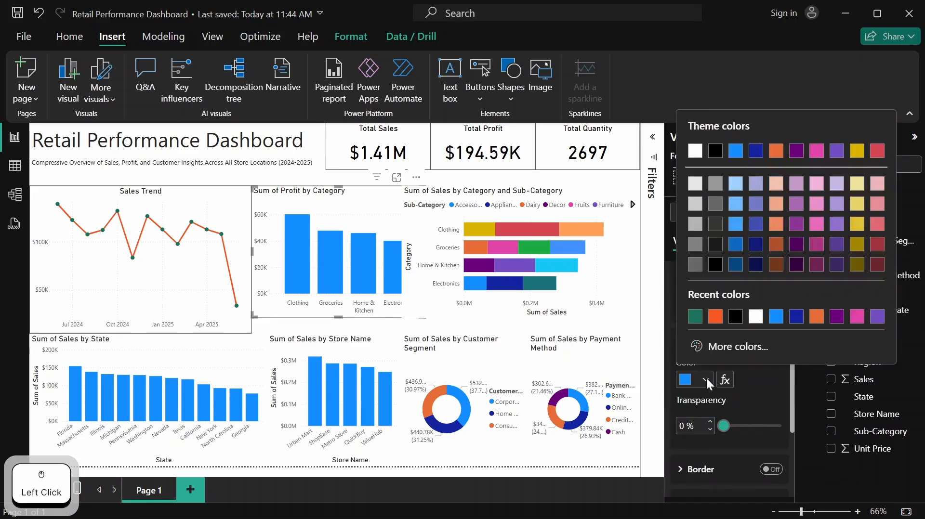
click(697, 318)
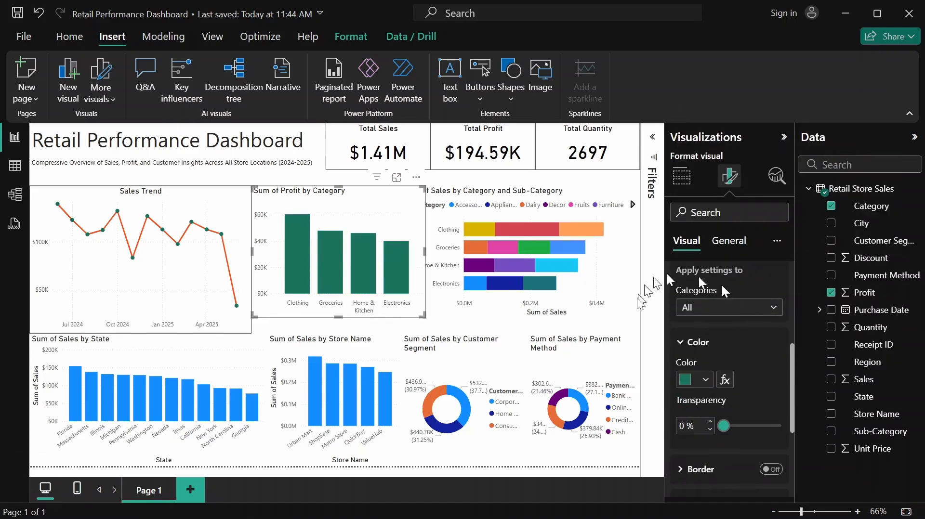
scroll(736, 386, up, 5)
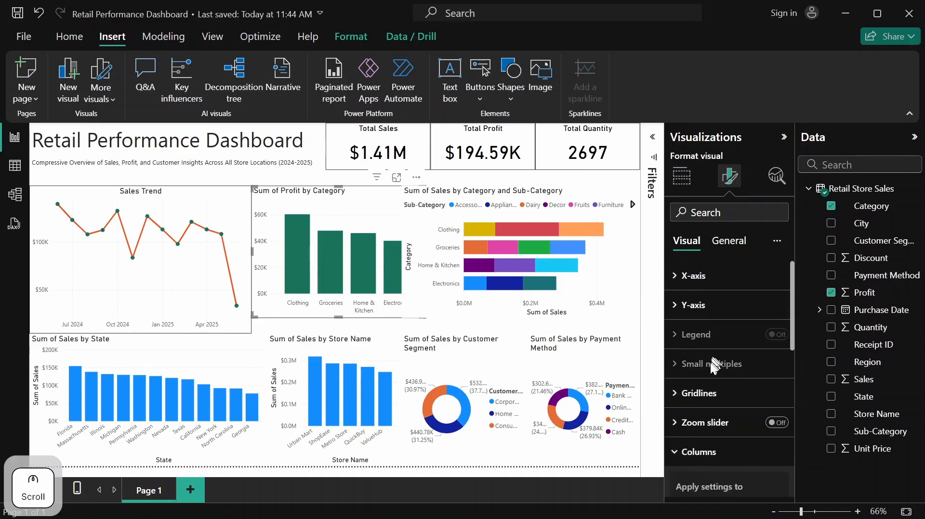
click(708, 376)
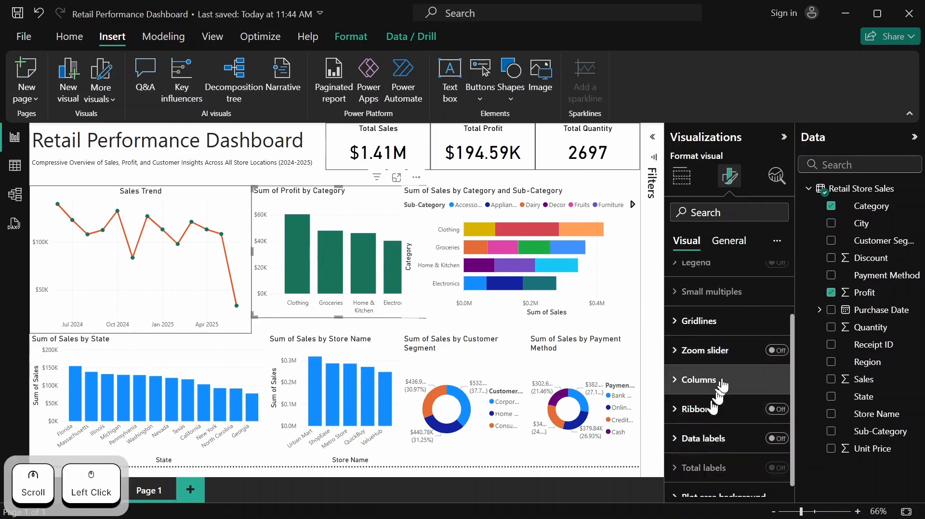
Resize the Sum of Profit by Category chart to a height of 310 and a width of 295
scroll(725, 333, up, 2)
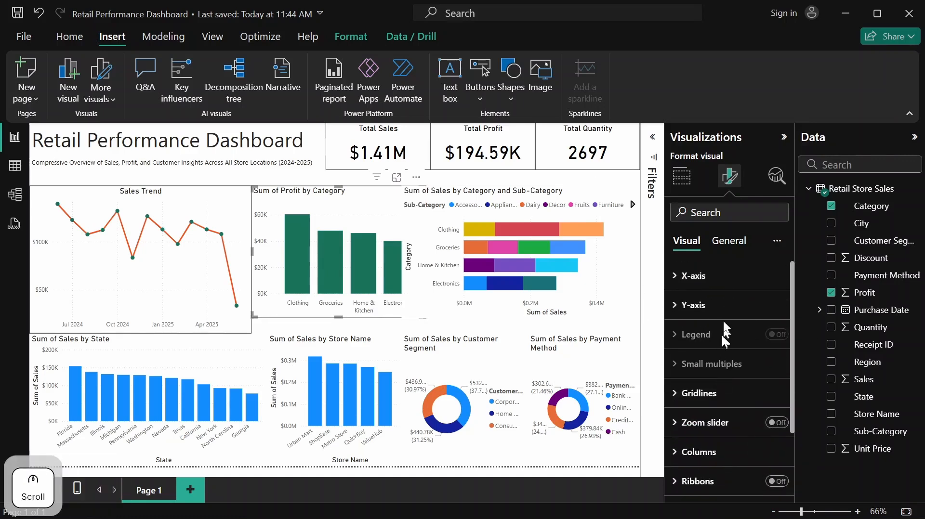
click(735, 245)
click(703, 282)
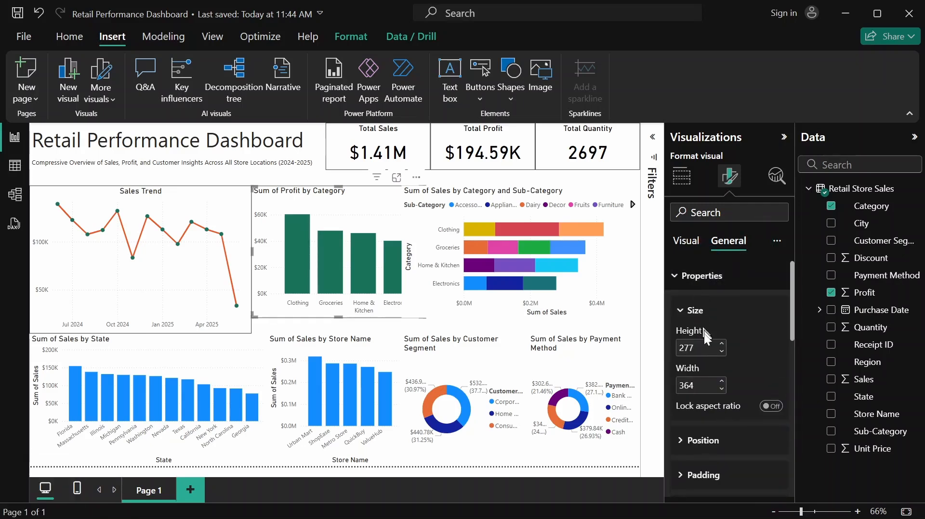
click(705, 351)
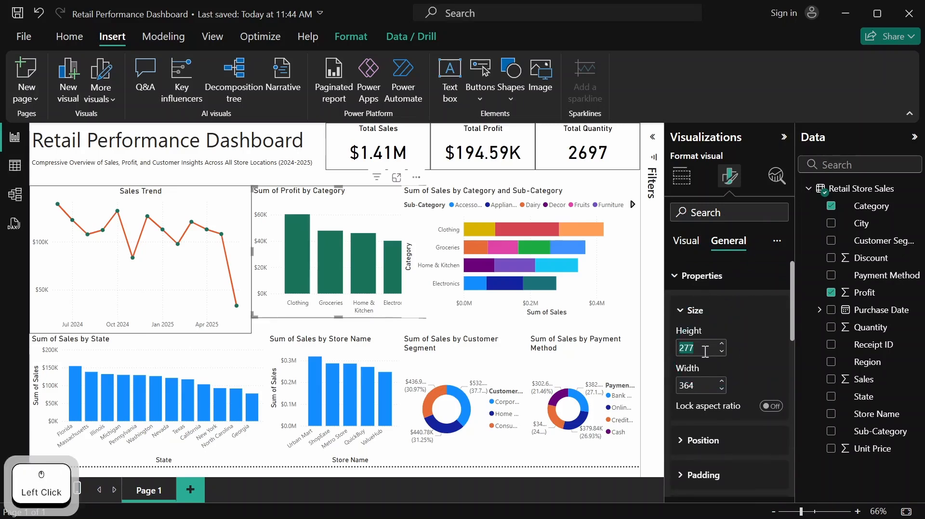
text(310)
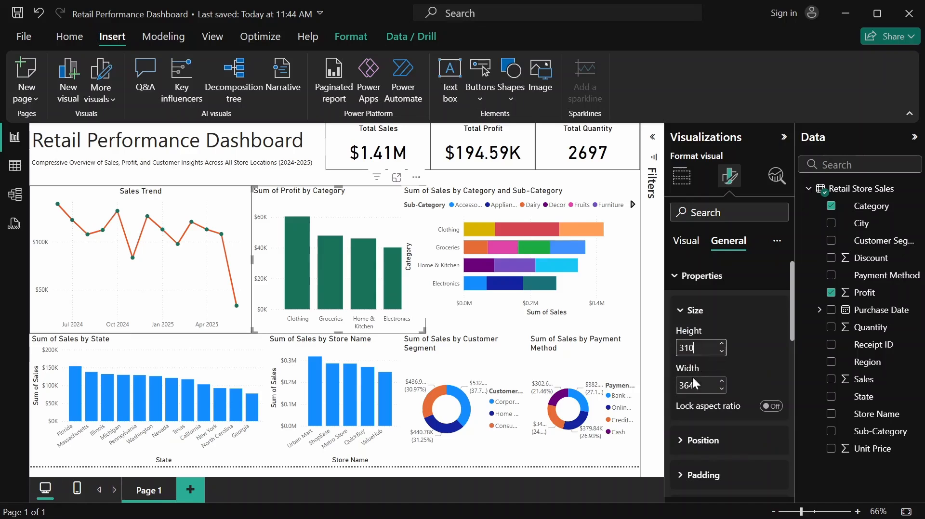
click(702, 388)
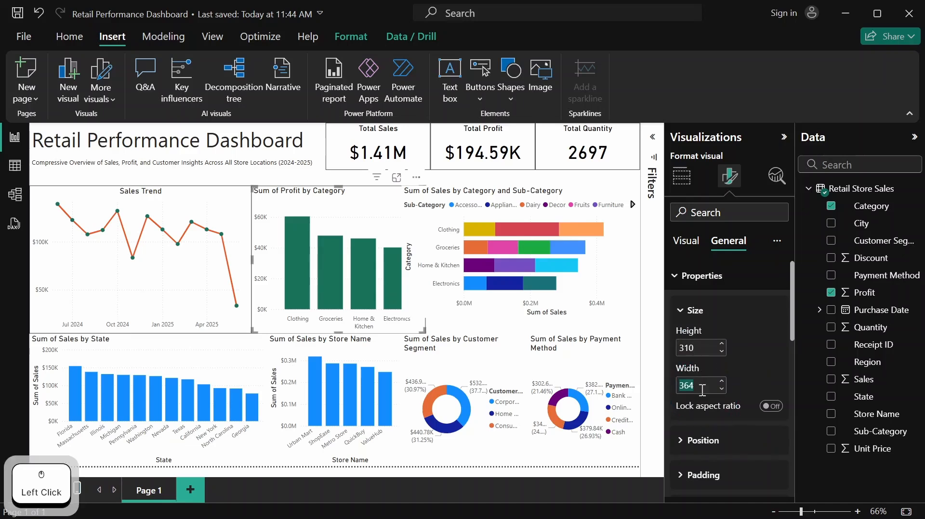
text(295)
key(Return)
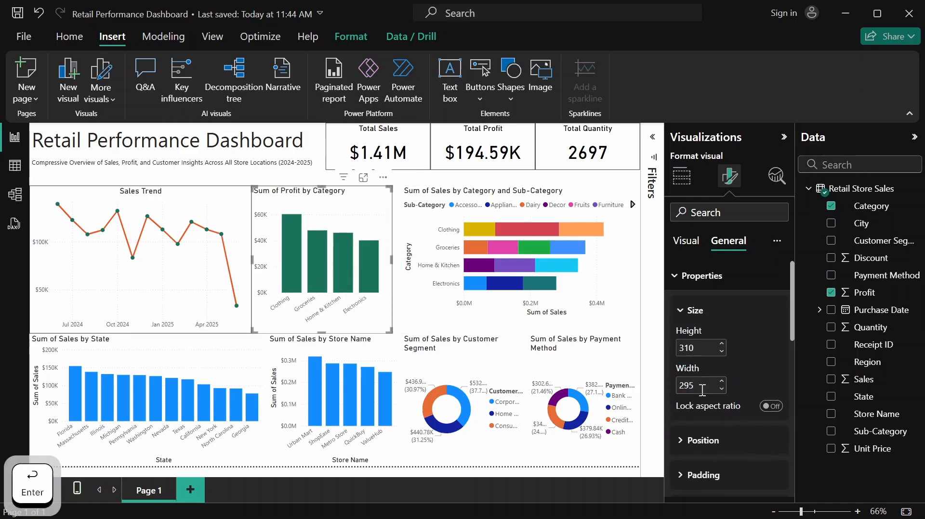
click(688, 287)
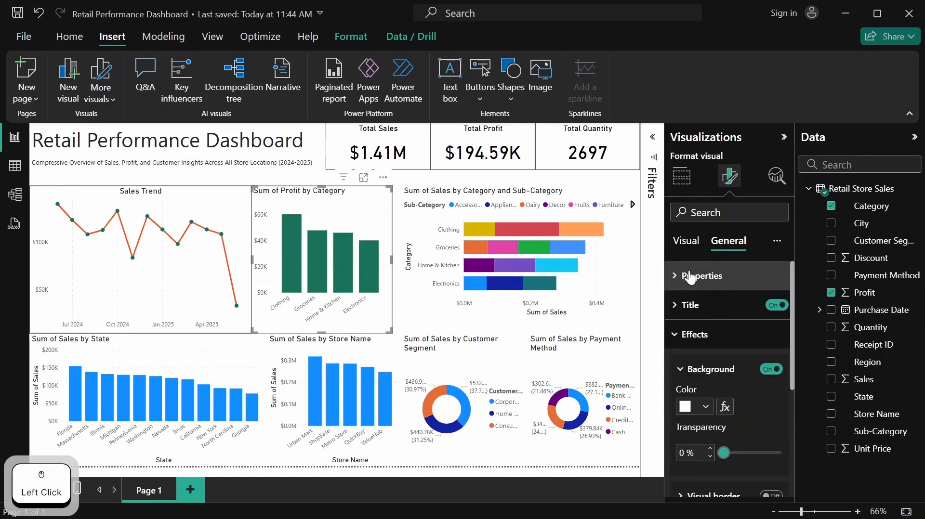
Retitle the Sum of Profit by Category chart as "Total Profit by Product Category"
click(682, 304)
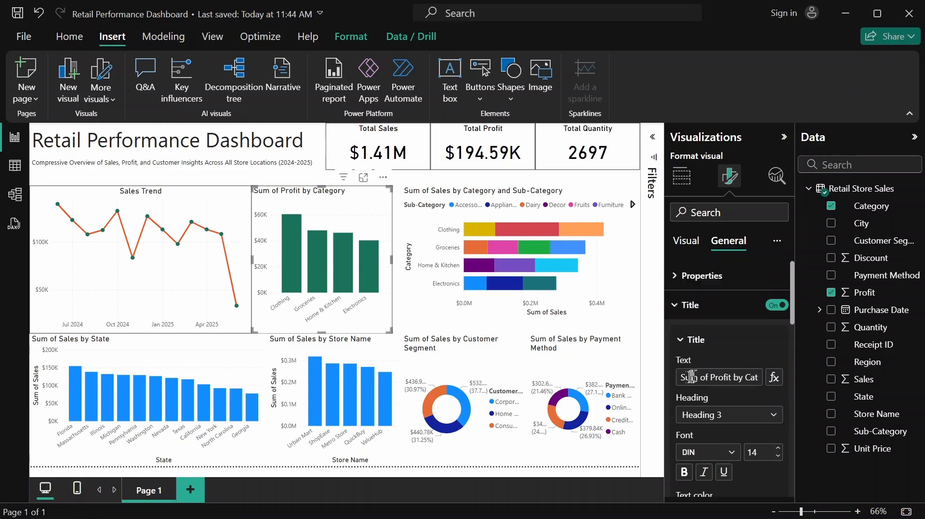
click(682, 381)
drag(681, 381, 763, 386)
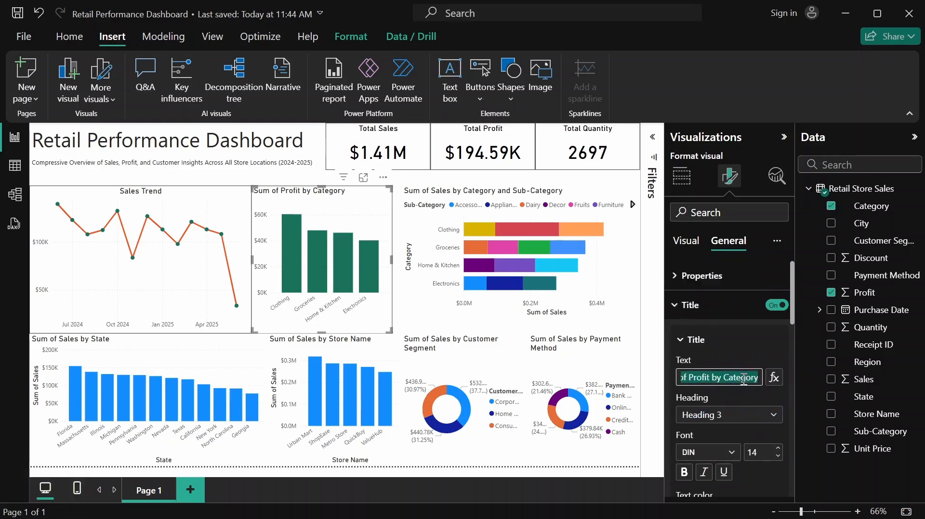
text(To)
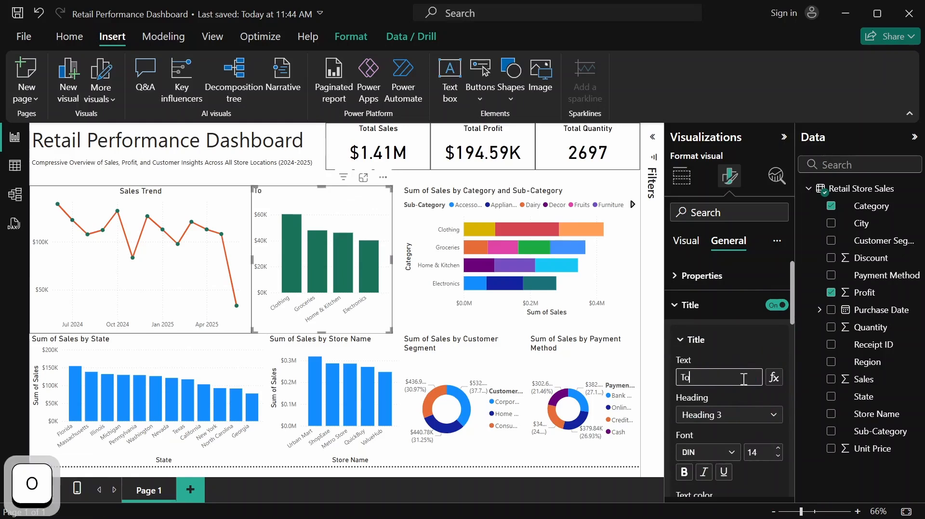
text(tal )
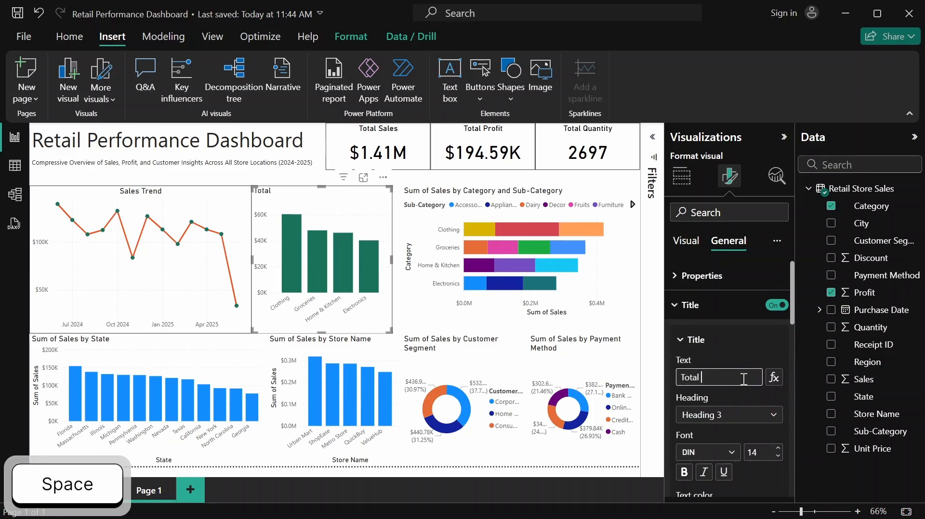
text(Pro)
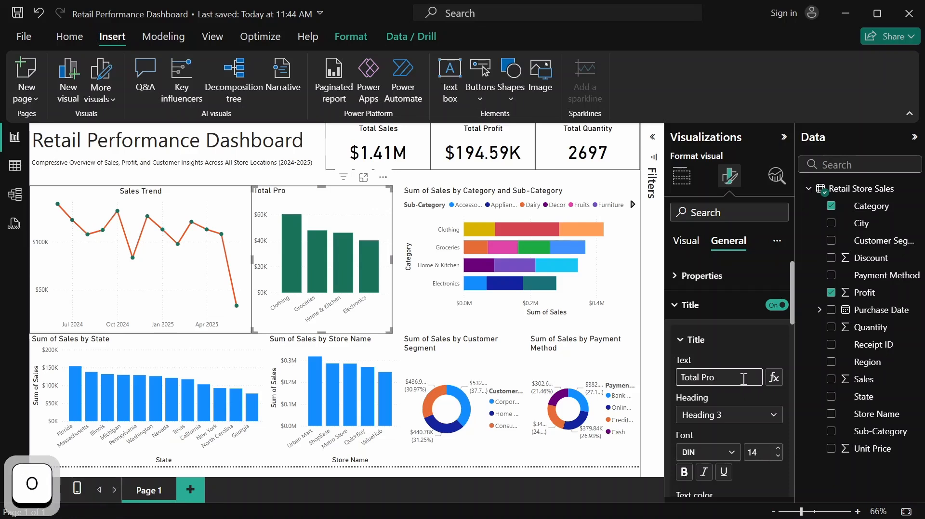
text(fit )
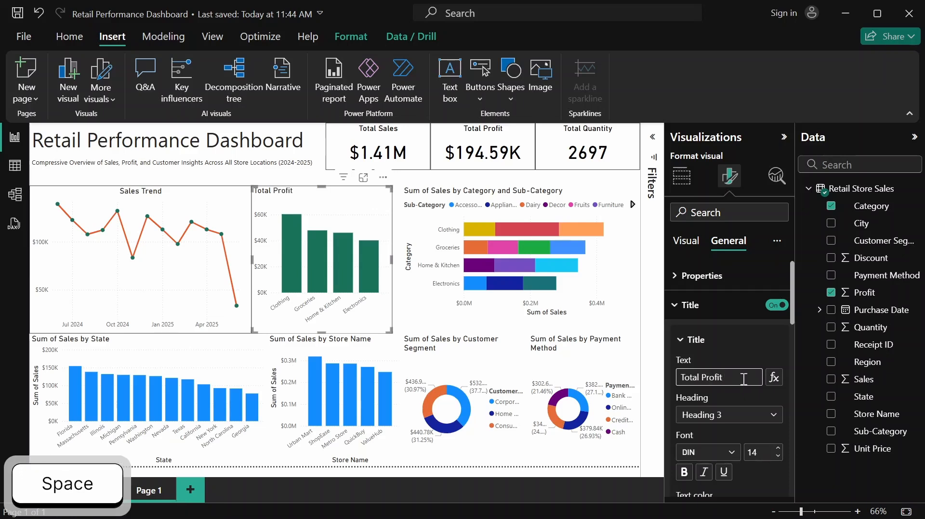
text(by )
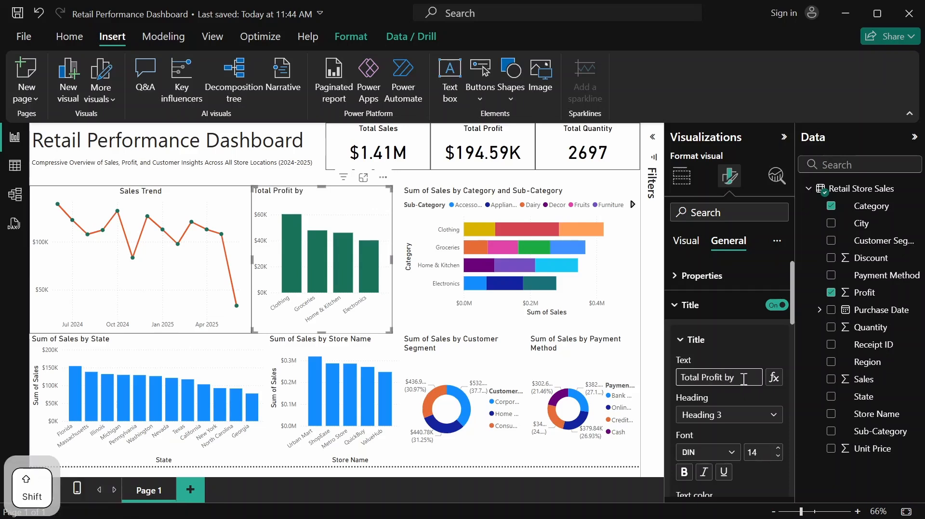
text(Product )
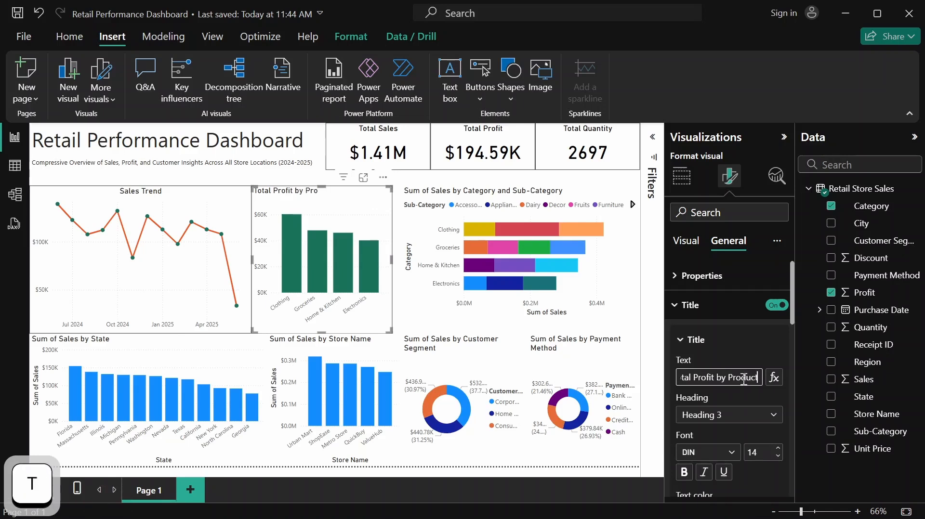
text(Cat)
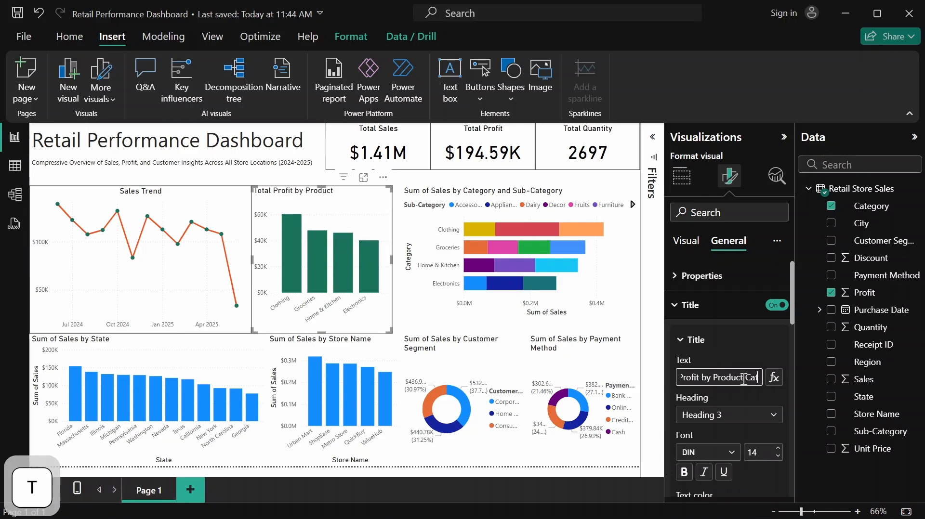
text(egory)
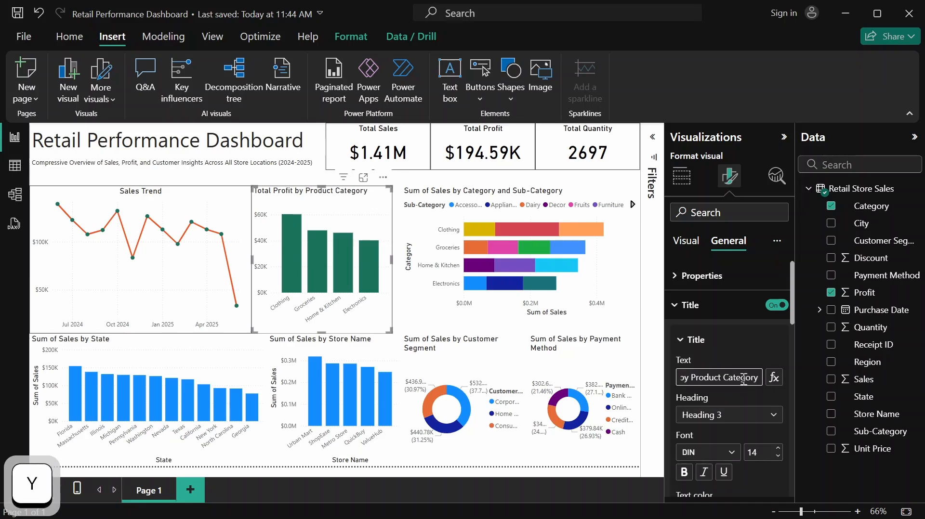
click(745, 348)
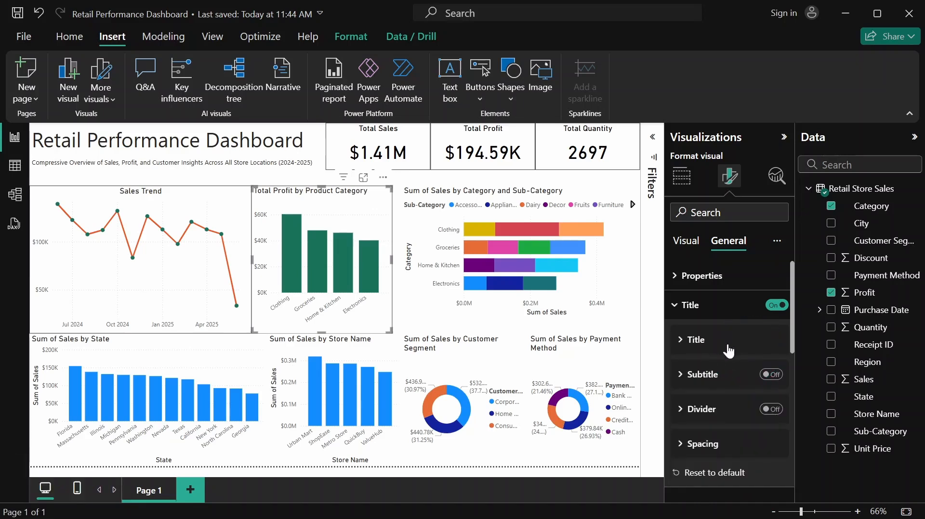
Center the title of the Total Profit by Product Category chart horizontally and collapse the title settings
click(702, 341)
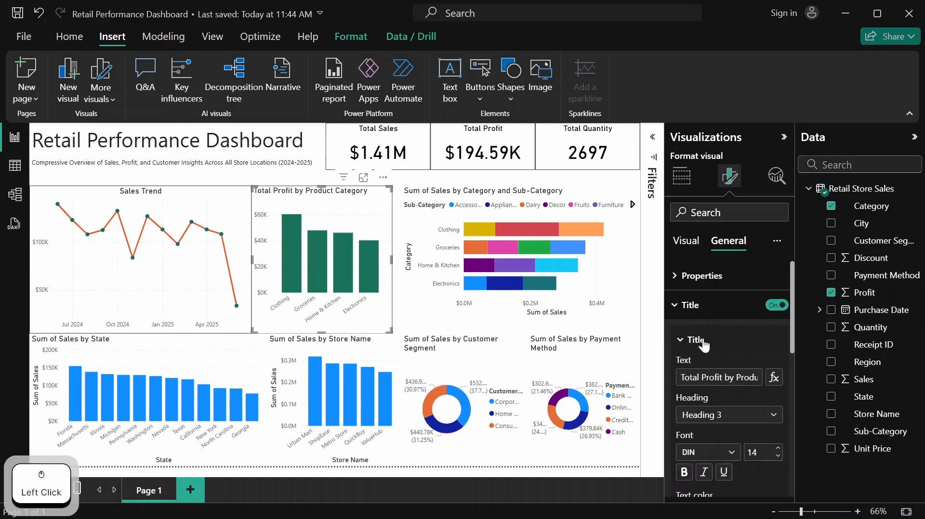
scroll(722, 359, down, 5)
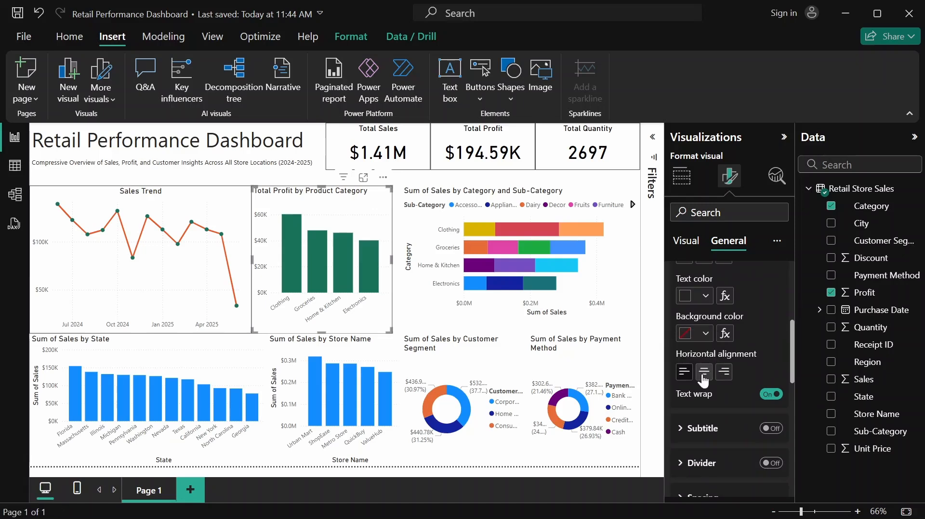
click(704, 373)
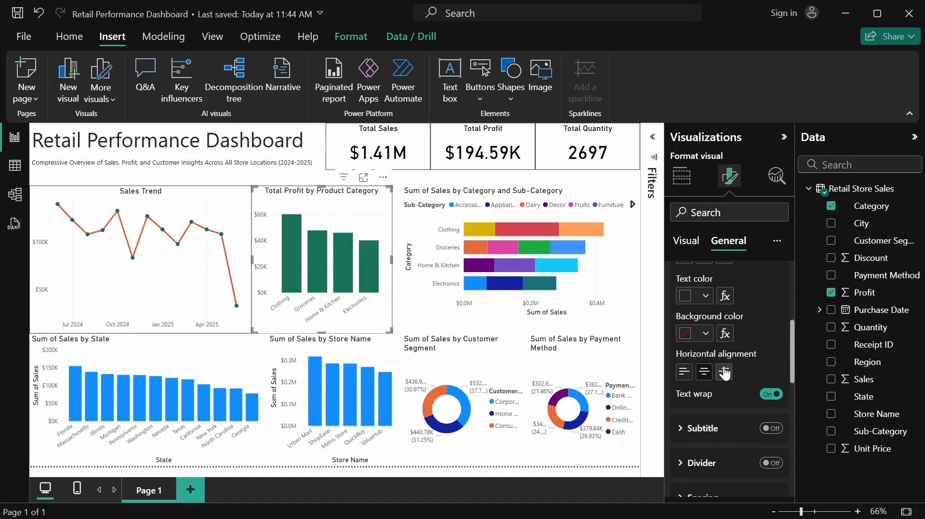
scroll(727, 372, down, 1)
scroll(725, 369, up, 5)
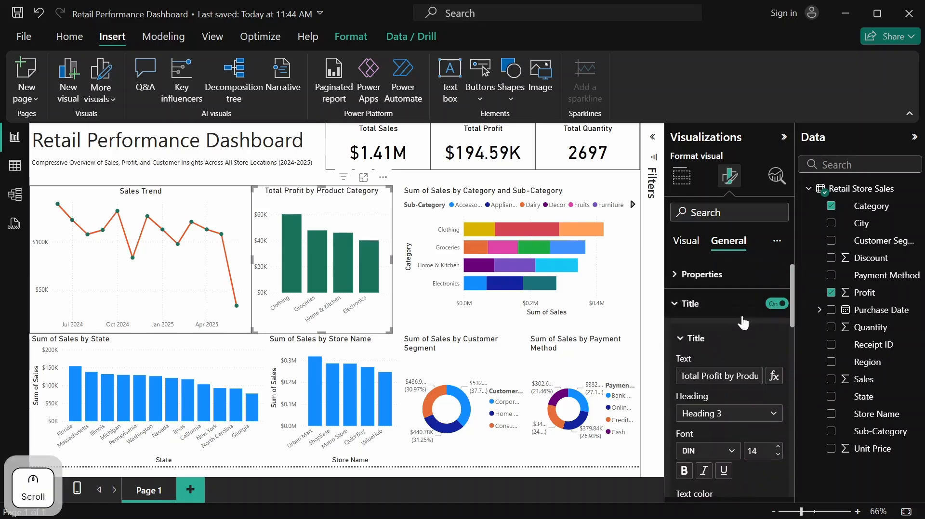
click(709, 314)
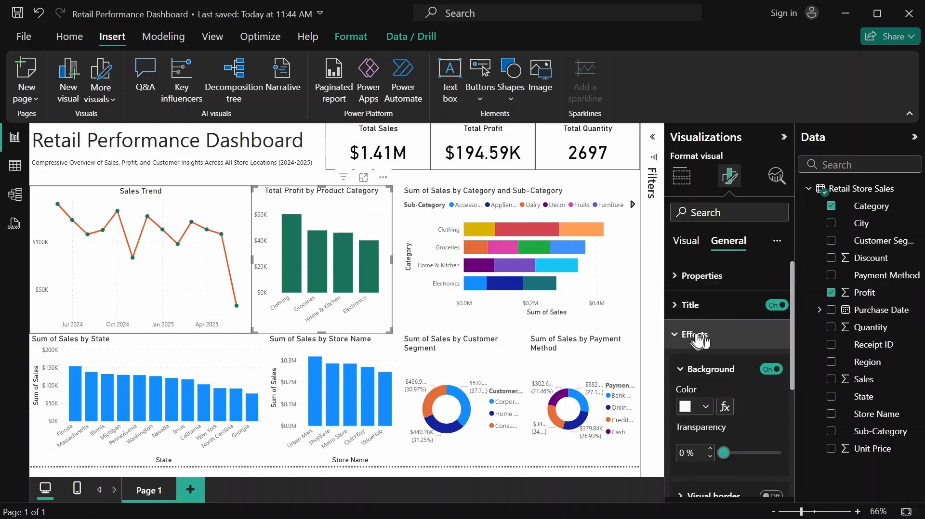
Turn on the visual border of the Total Profit by Product Category chart
scroll(716, 304, down, 3)
scroll(713, 316, up, 2)
scroll(728, 343, down, 4)
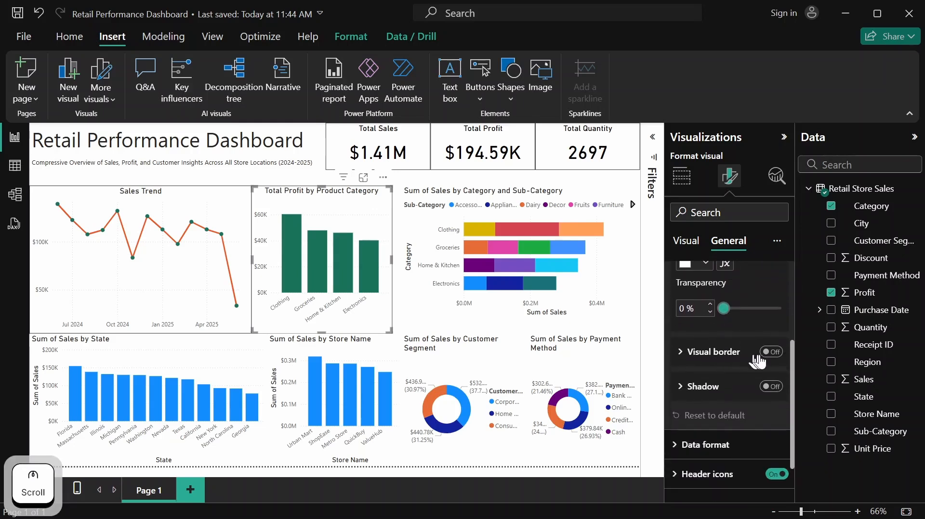
click(774, 354)
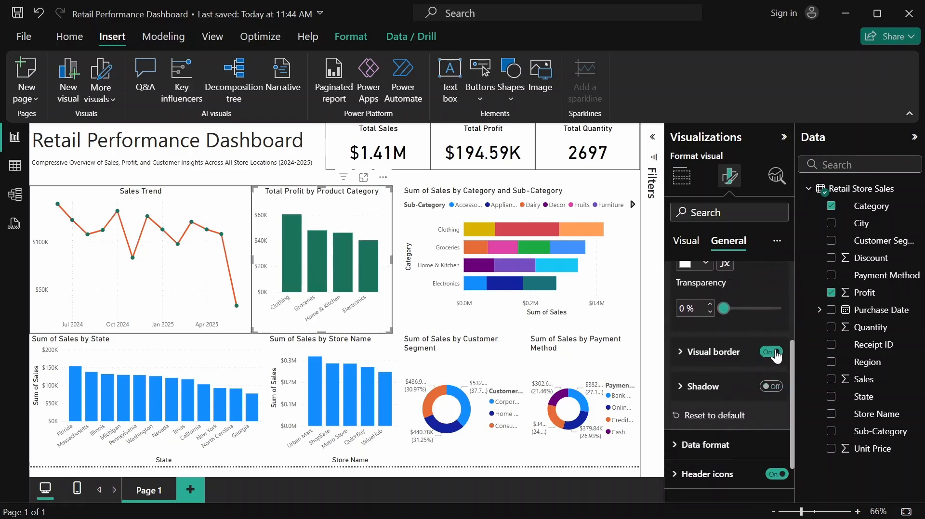
Move the Sum of Sales by Category and Sub-Category chart flush against the edge of the Total Profit by Product Category chart
click(615, 285)
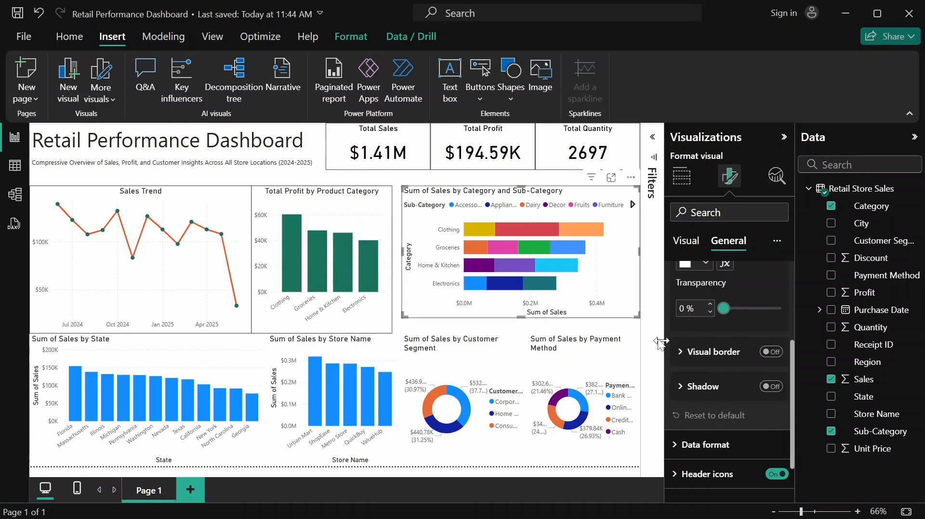
click(620, 281)
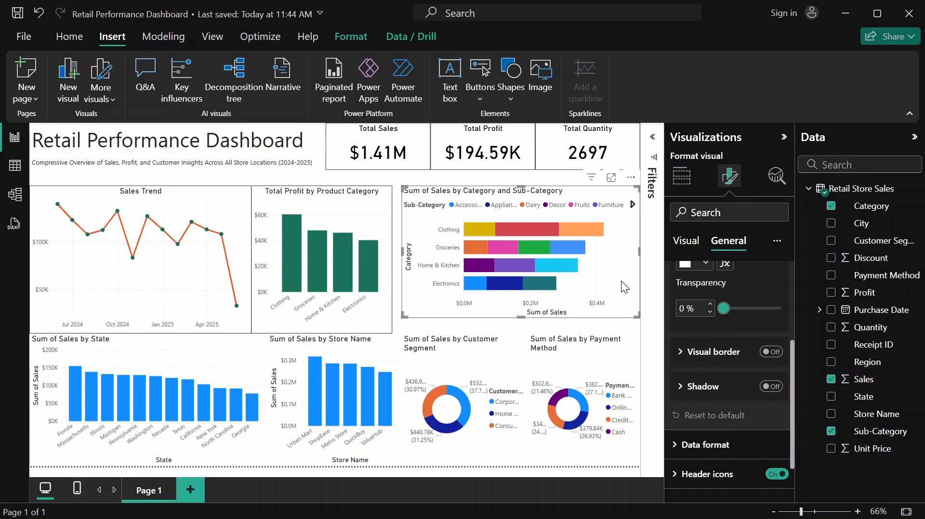
drag(617, 280, 610, 273)
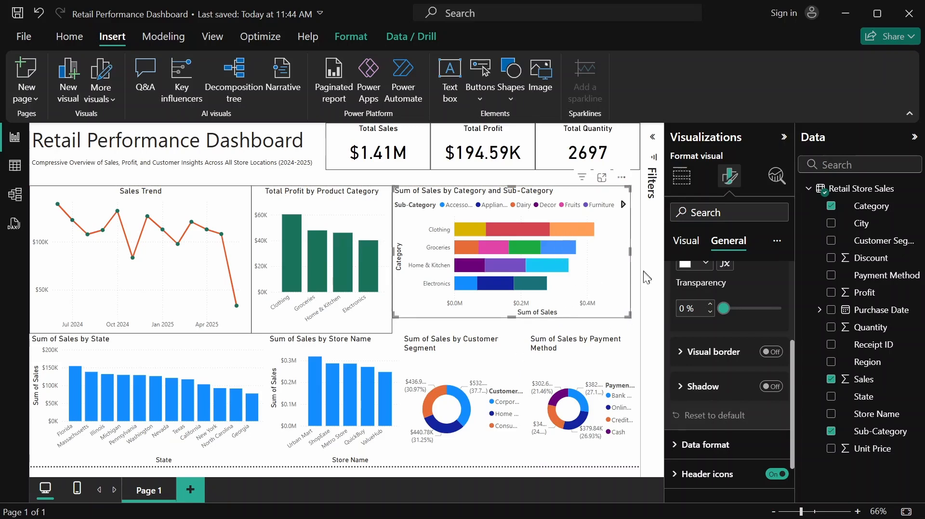
Turn off the Y-axis title of the Sum of Sales by Category and Sub-Category chart and collapse the Y-axis settings
scroll(686, 280, up, 3)
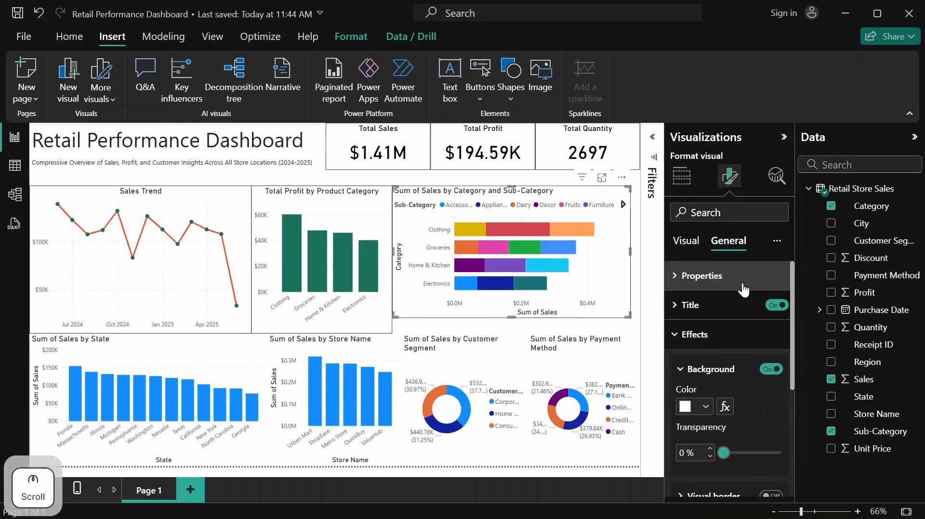
click(681, 245)
click(689, 275)
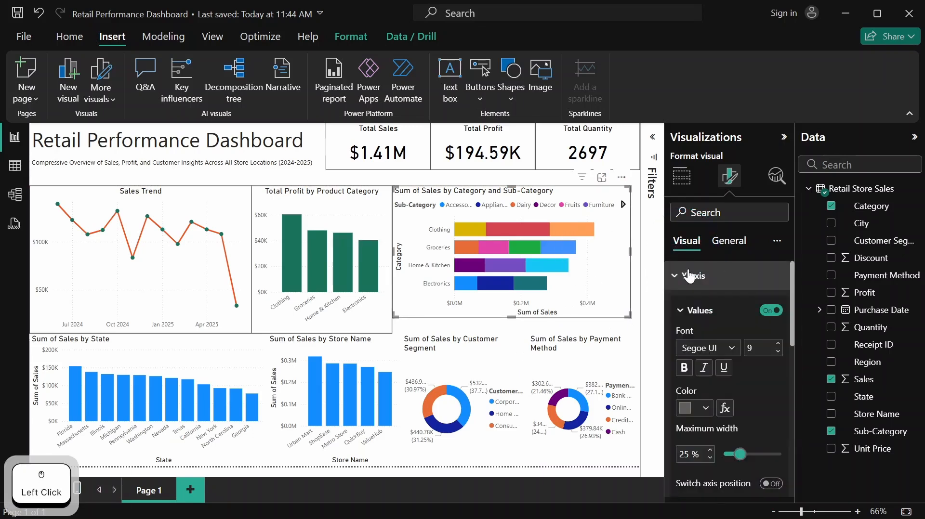
scroll(748, 427, down, 5)
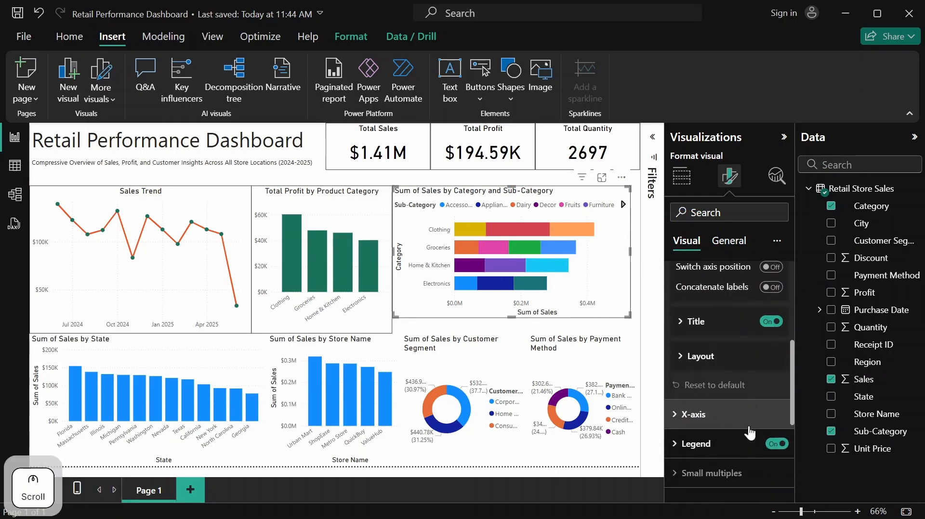
click(770, 322)
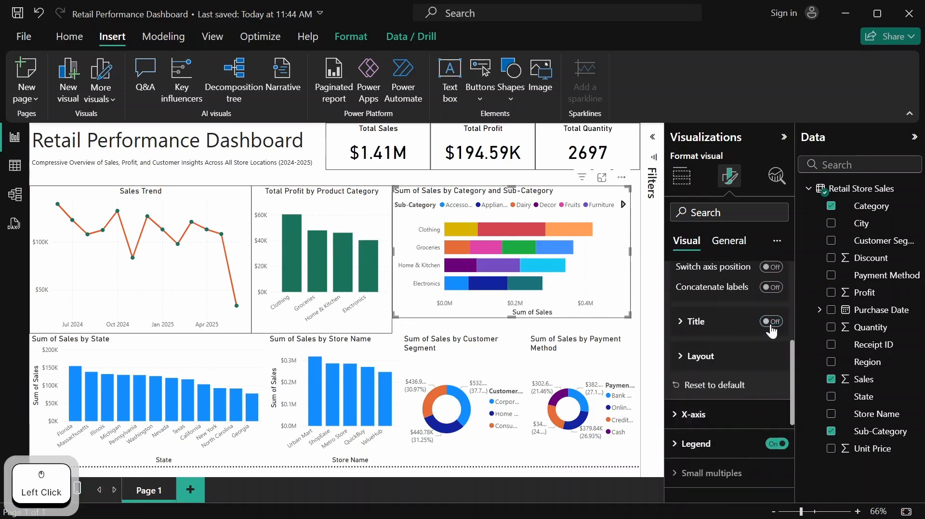
scroll(756, 323, up, 5)
click(710, 282)
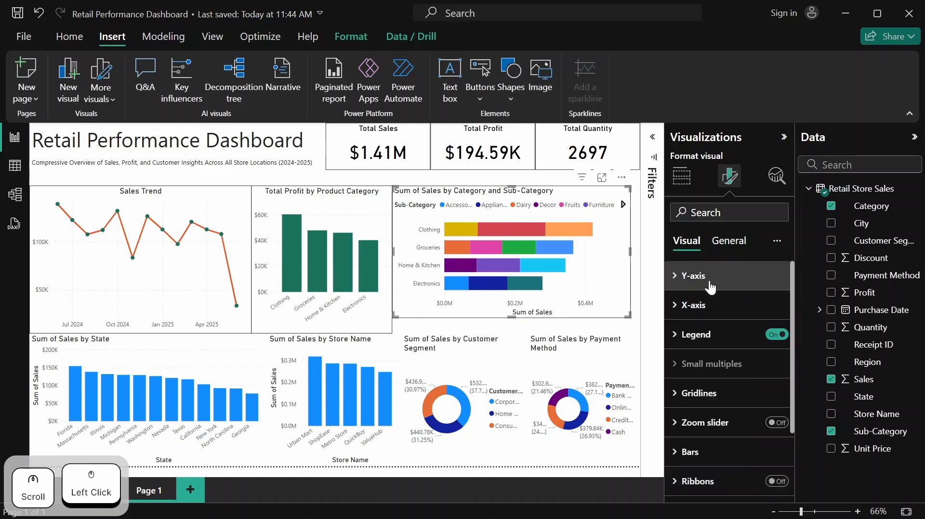
Turn off the X-axis title of the Sum of Sales by Category and Sub-Category chart and collapse the X-axis settings
click(711, 305)
scroll(703, 305, down, 3)
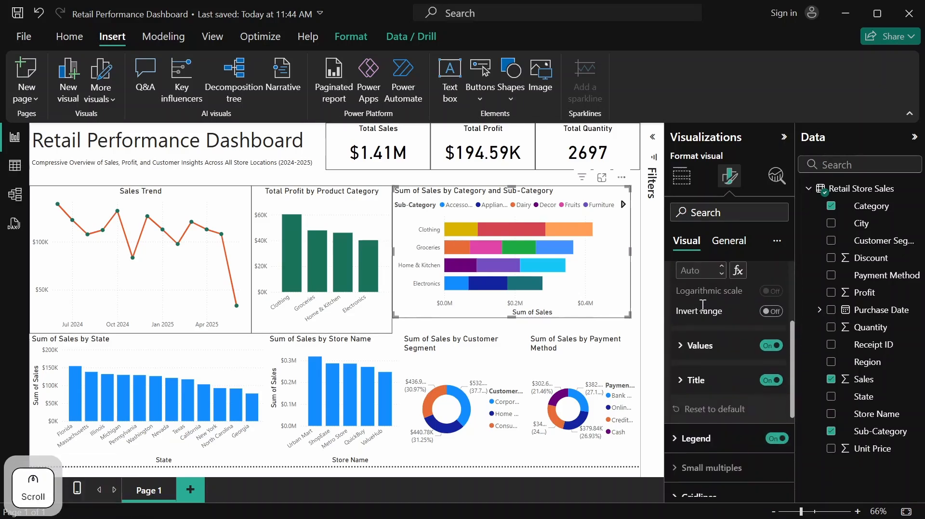
click(760, 380)
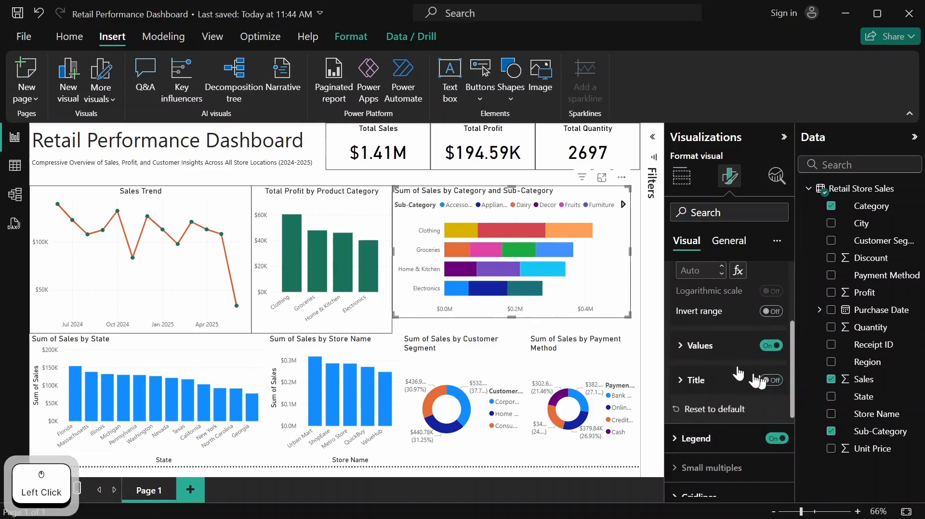
scroll(704, 347, up, 3)
click(699, 308)
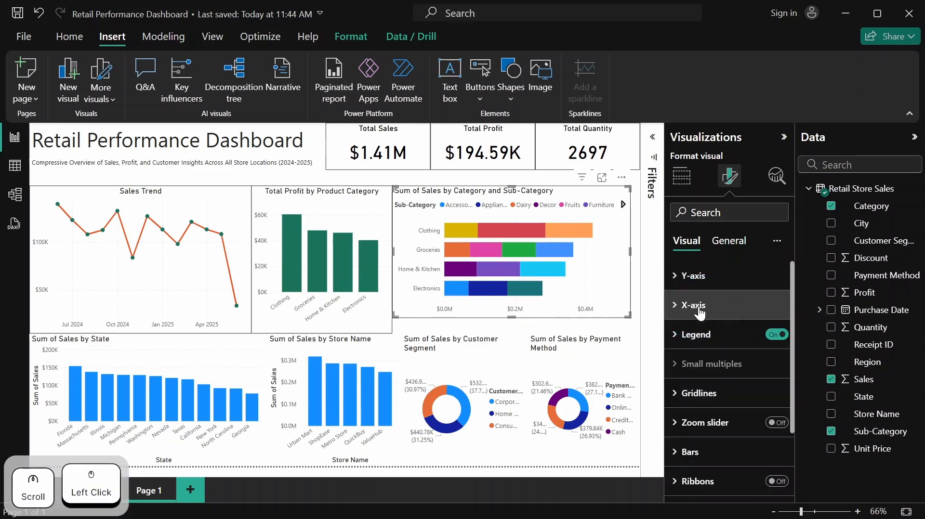
Turn off the legend of the Sum of Sales by Category and Sub-Category chart
scroll(705, 308, down, 3)
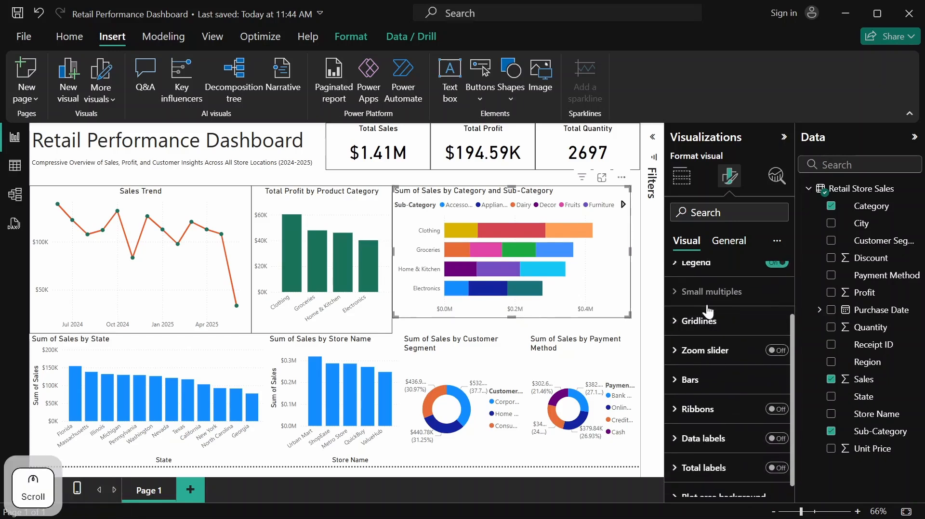
scroll(708, 312, up, 2)
click(702, 332)
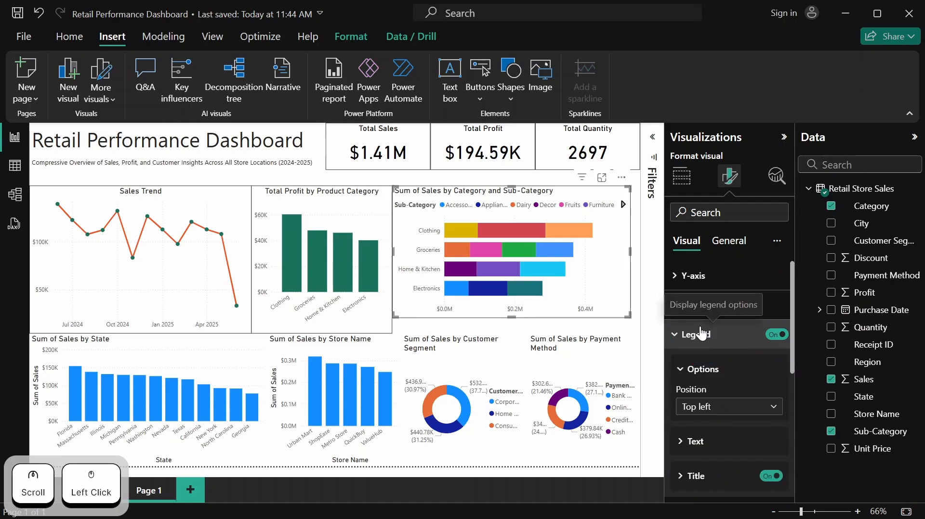
click(702, 334)
click(781, 336)
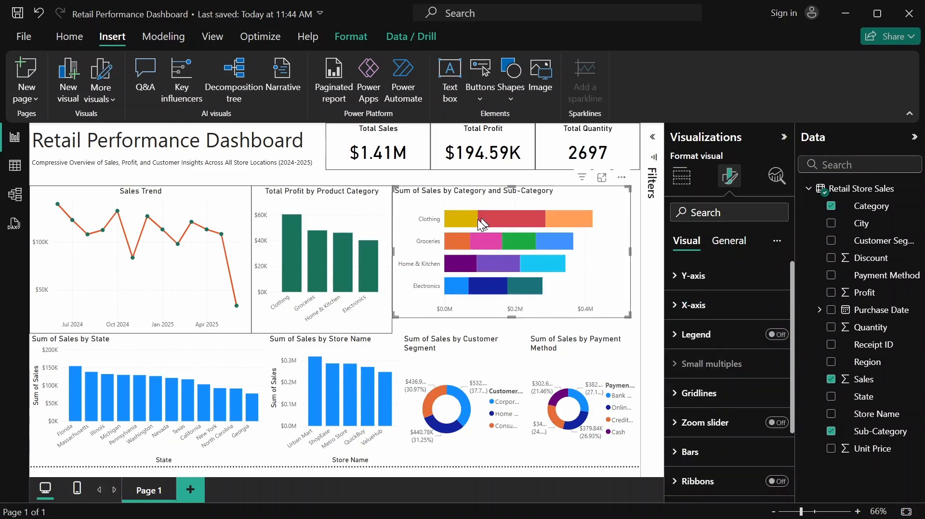
Set the Accessories series bar color to dark green #1A7259 in the Sum of Sales by Category and Sub-Category chart
mouse_move(472, 217)
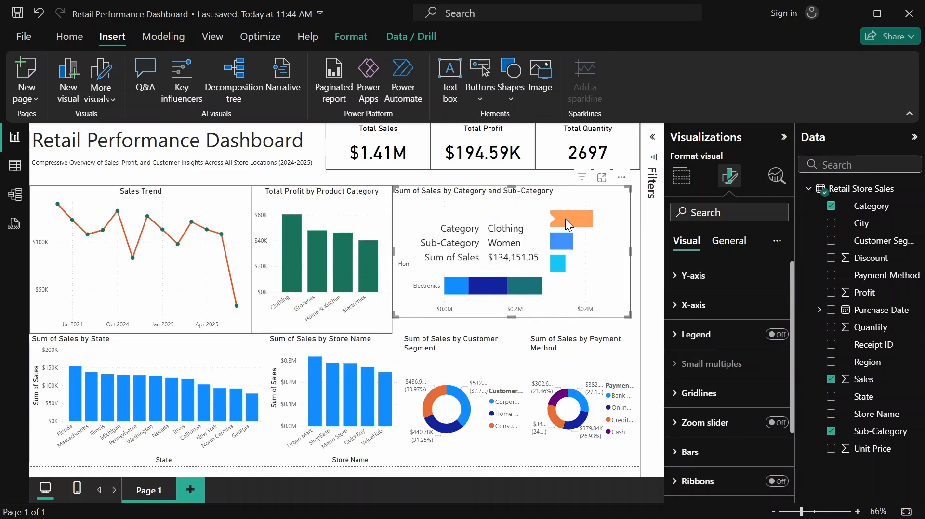
scroll(723, 332, down, 3)
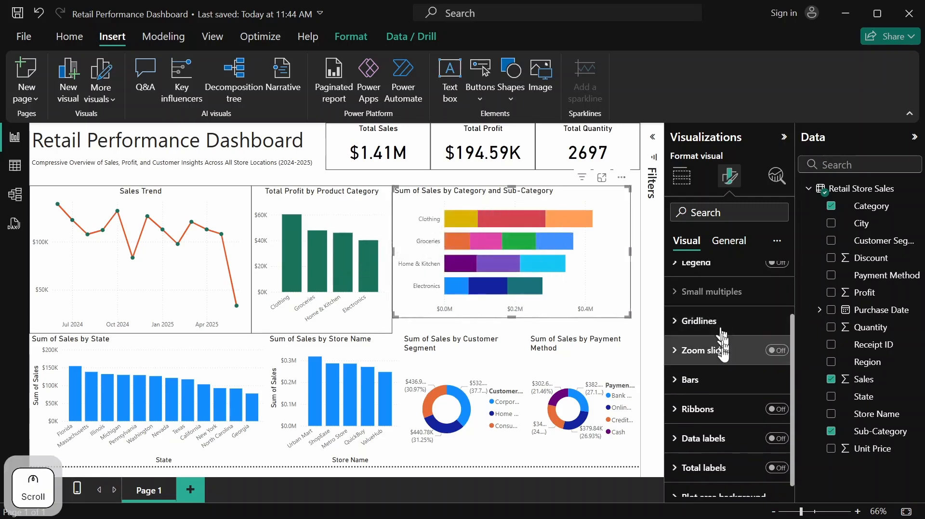
click(722, 378)
scroll(722, 379, down, 3)
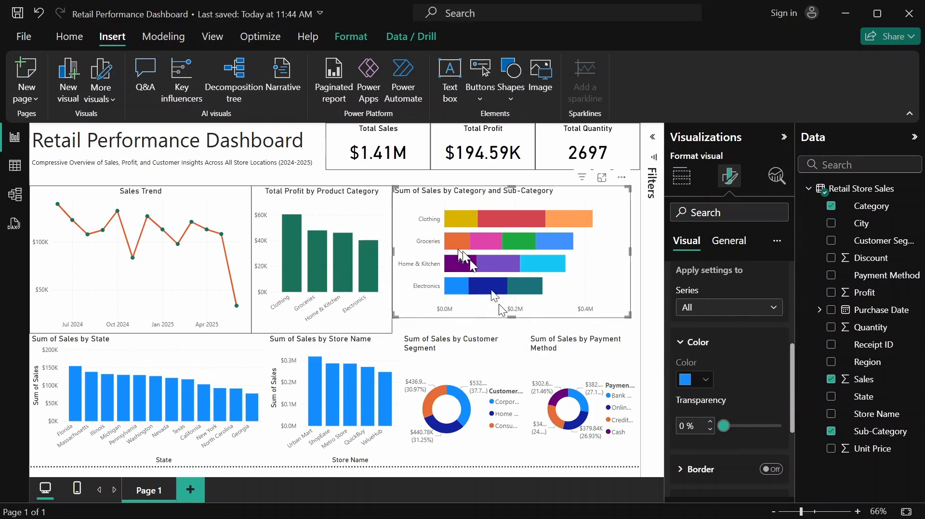
mouse_move(460, 295)
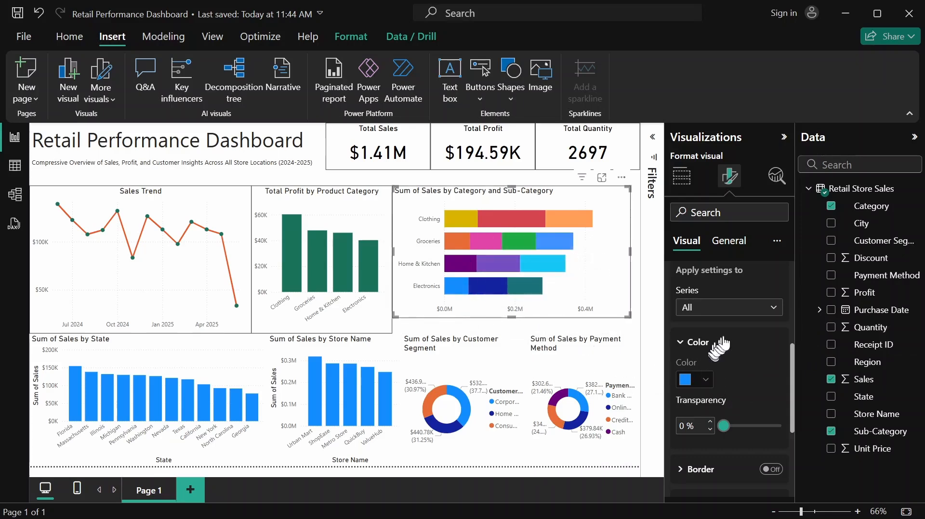
click(769, 308)
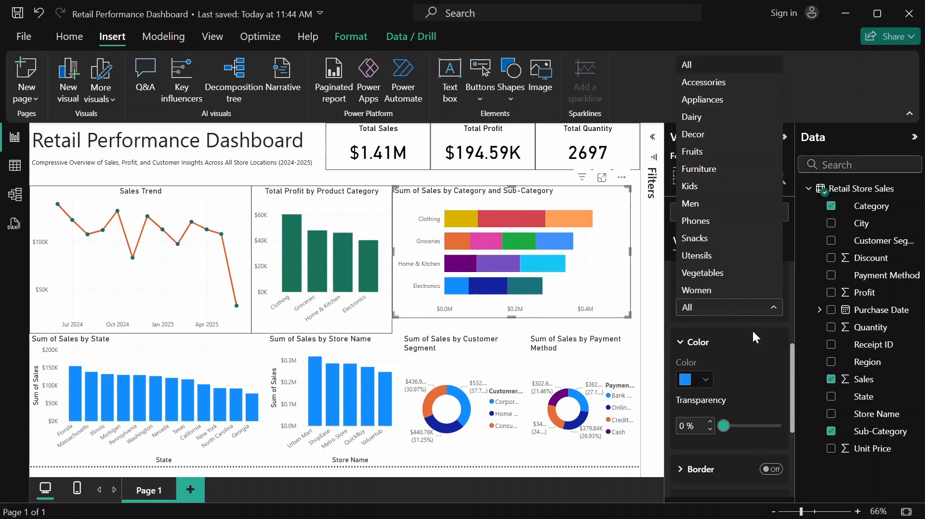
click(740, 85)
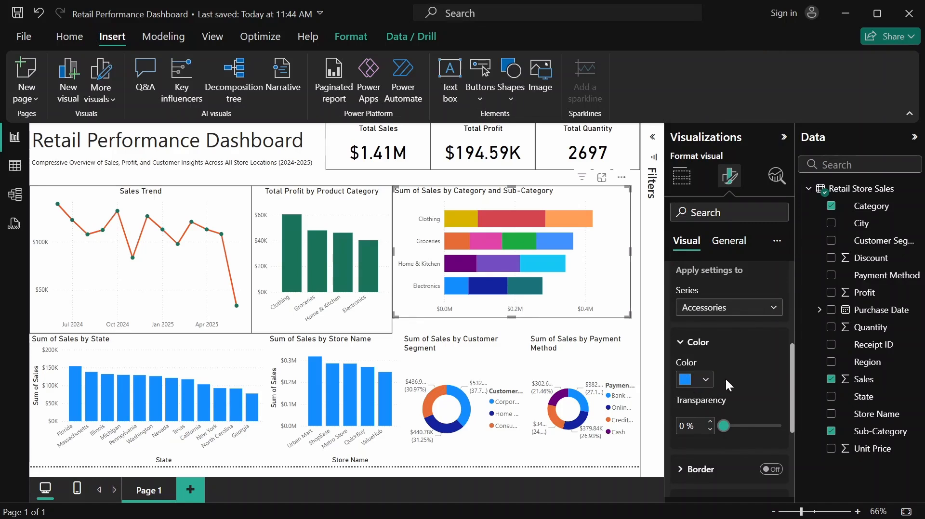
click(706, 380)
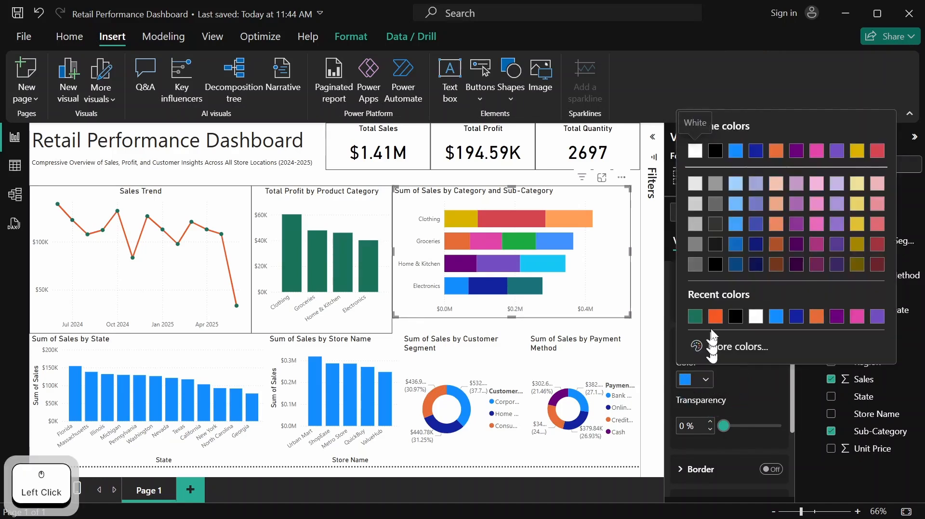
click(695, 317)
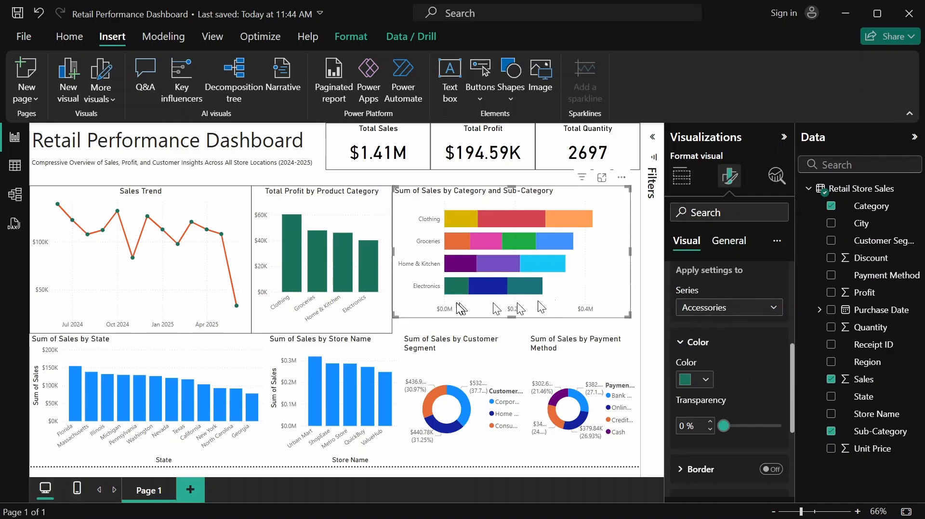
Set the Appliances series bar color to the recently used bright orange in the Category and Sub-Category chart
mouse_move(454, 294)
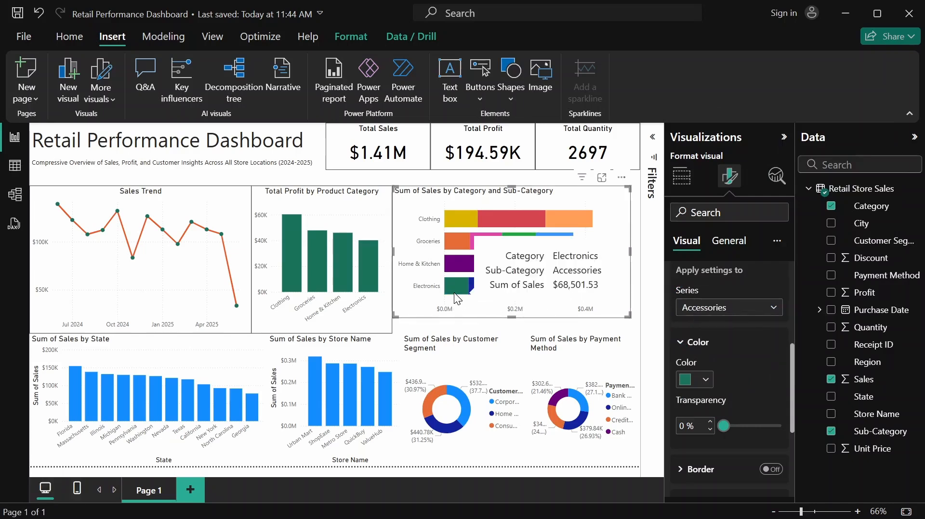
click(772, 311)
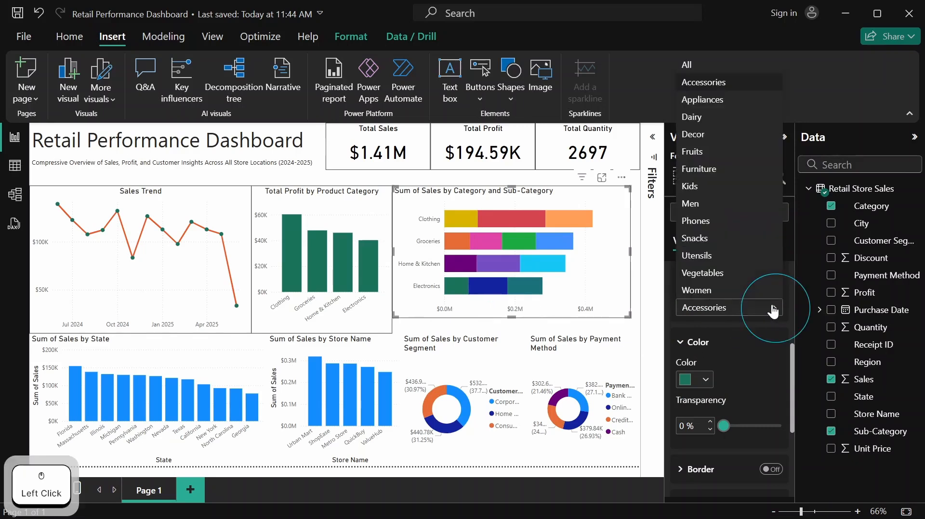
click(723, 100)
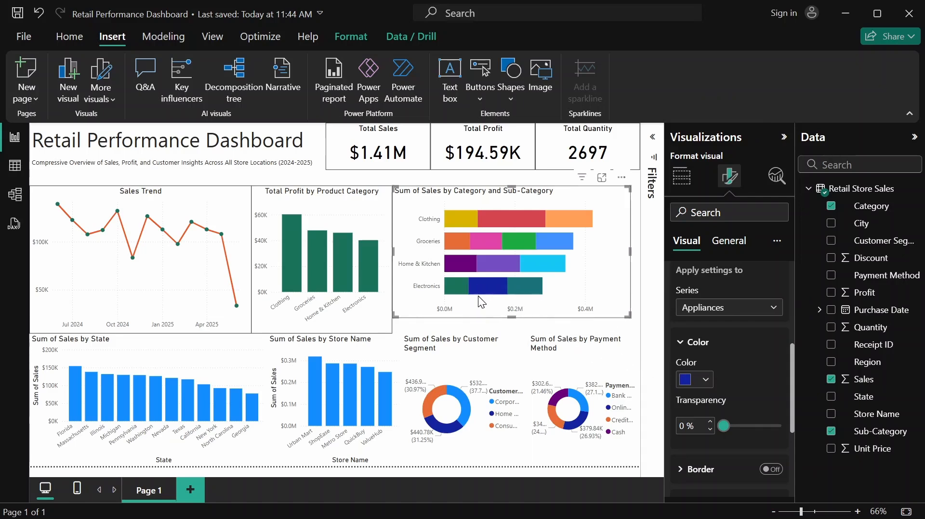
click(705, 379)
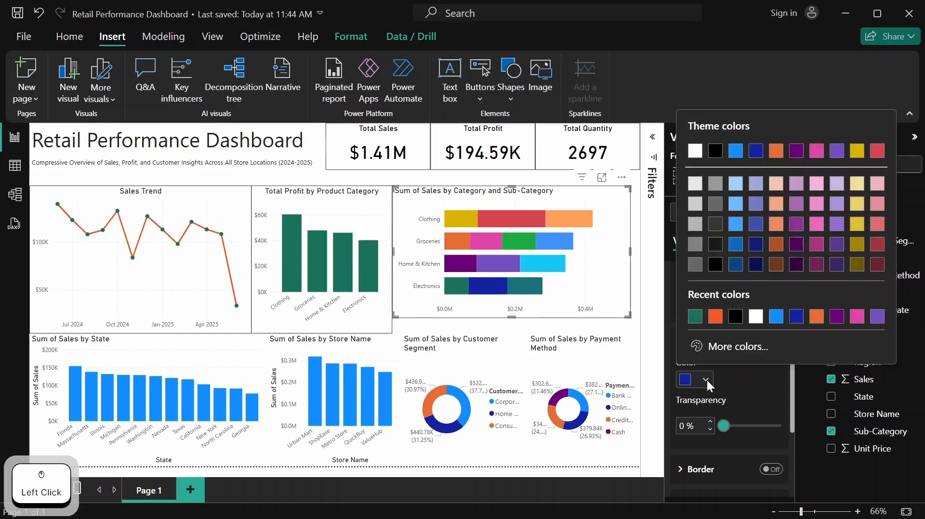
click(715, 317)
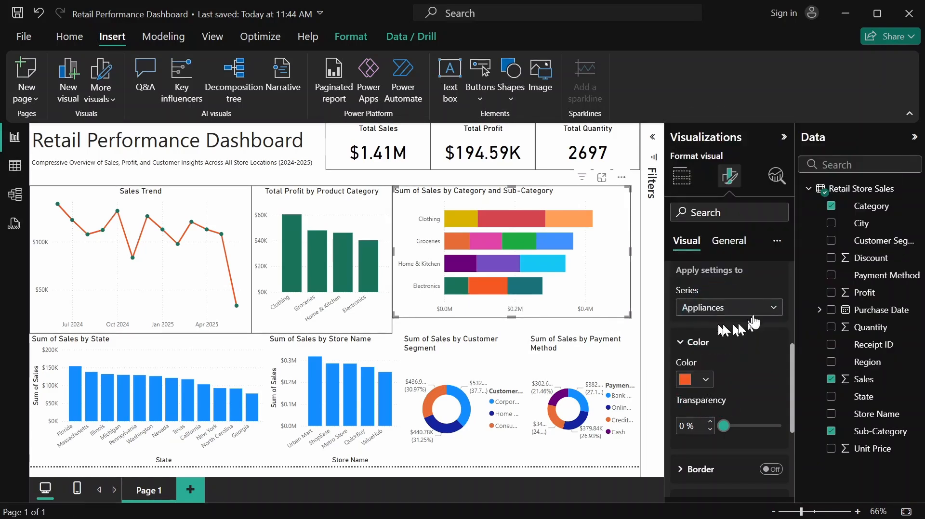
Set the Dairy series bar color to dark green #1A7259 in the Category and Sub-Category chart
click(769, 310)
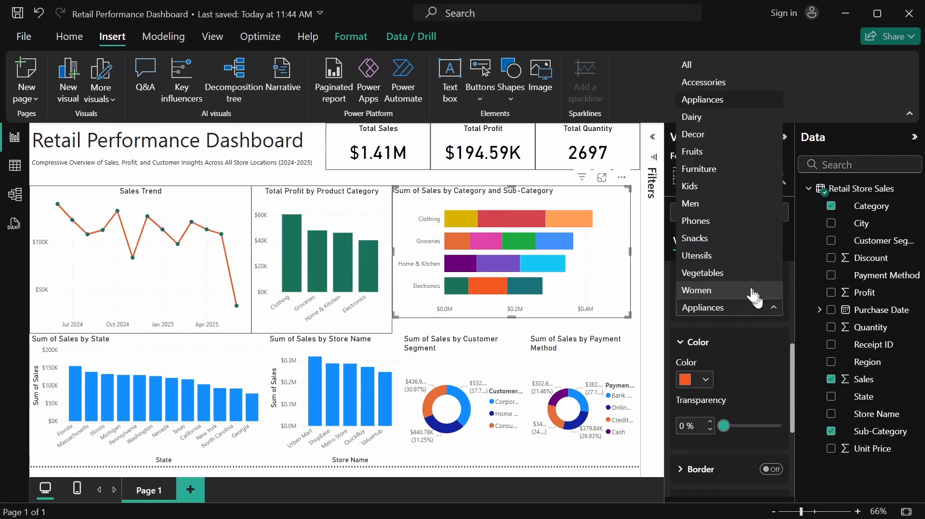
click(712, 117)
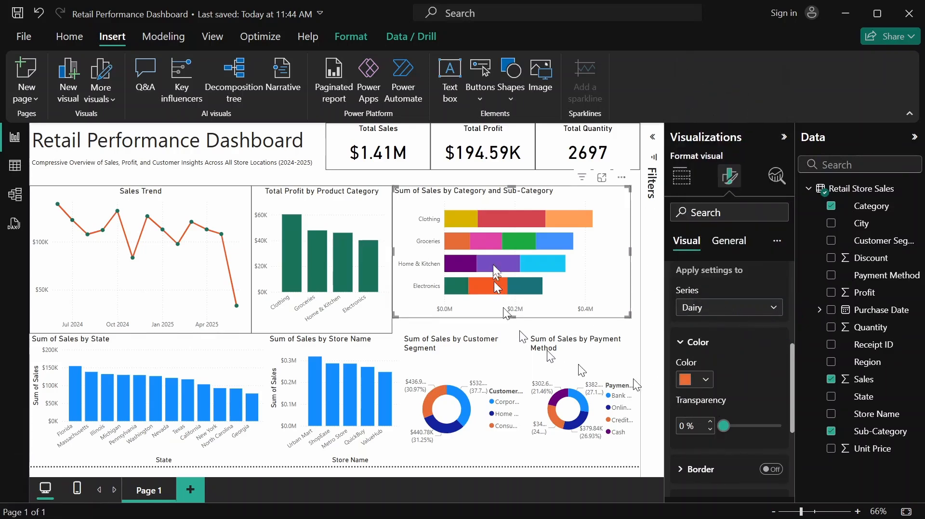
mouse_move(449, 245)
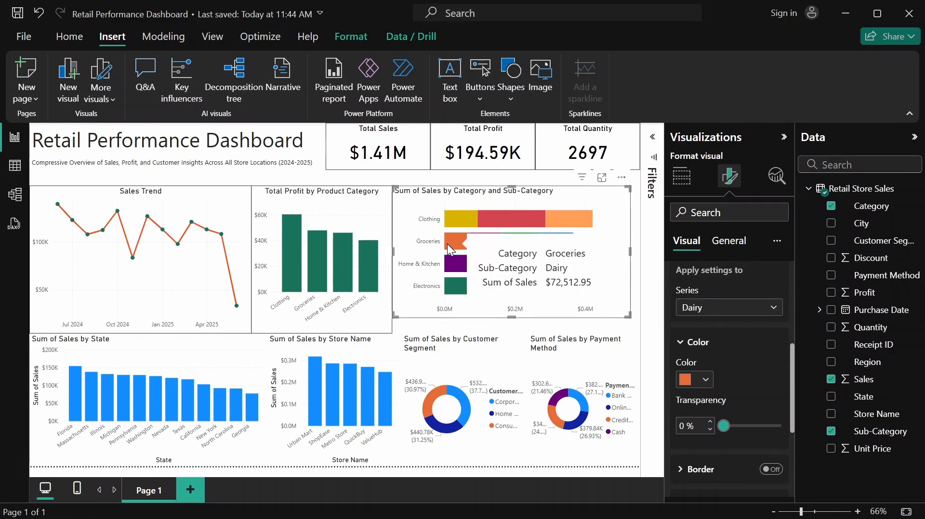
click(705, 385)
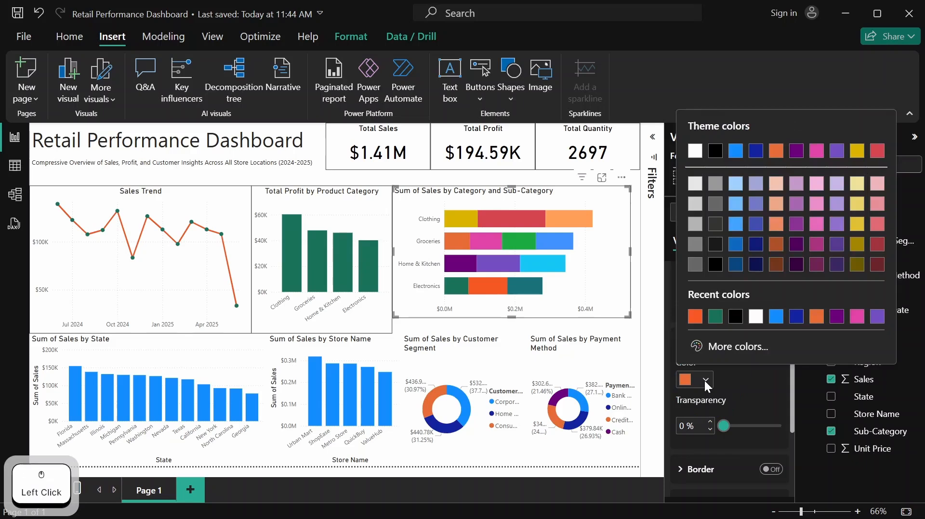
click(714, 318)
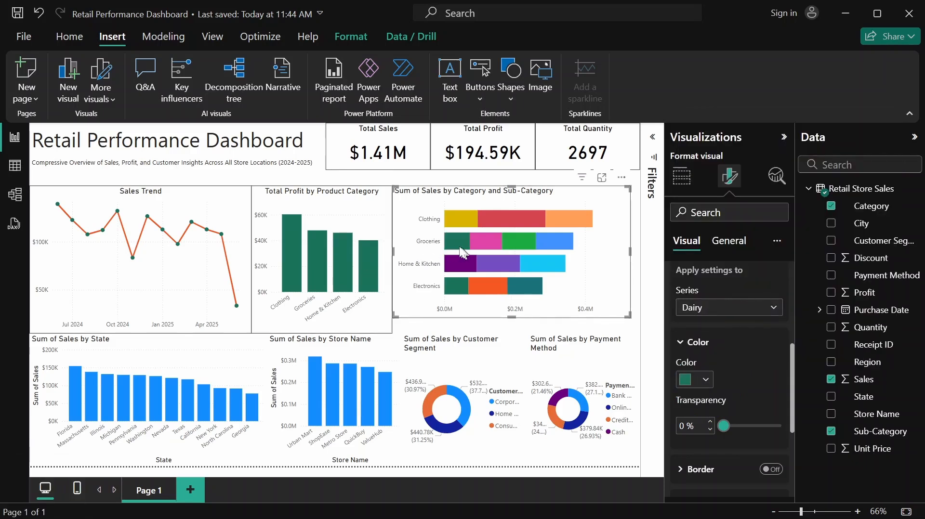
Set the Decor series bar color to dark green #1A7259 in the Category and Sub-Category chart
mouse_move(461, 250)
click(774, 308)
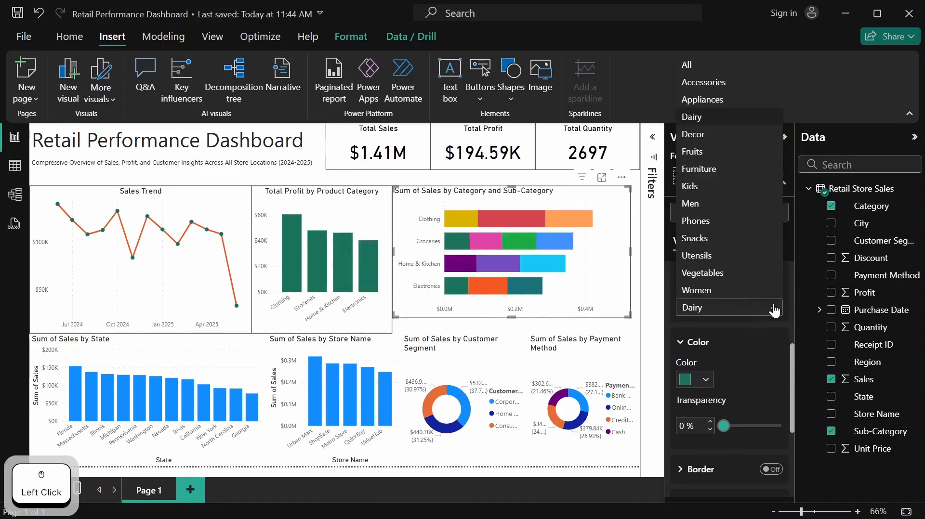
click(732, 135)
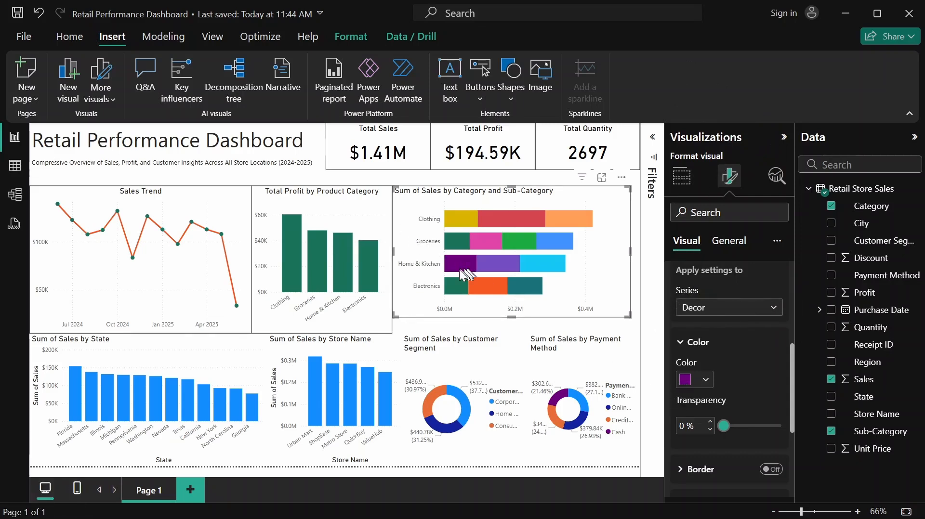
mouse_move(459, 272)
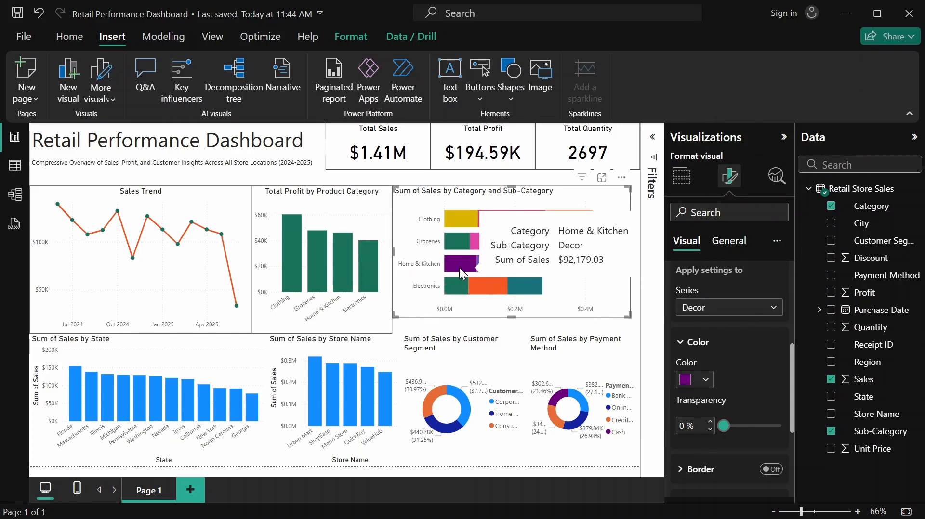
click(704, 382)
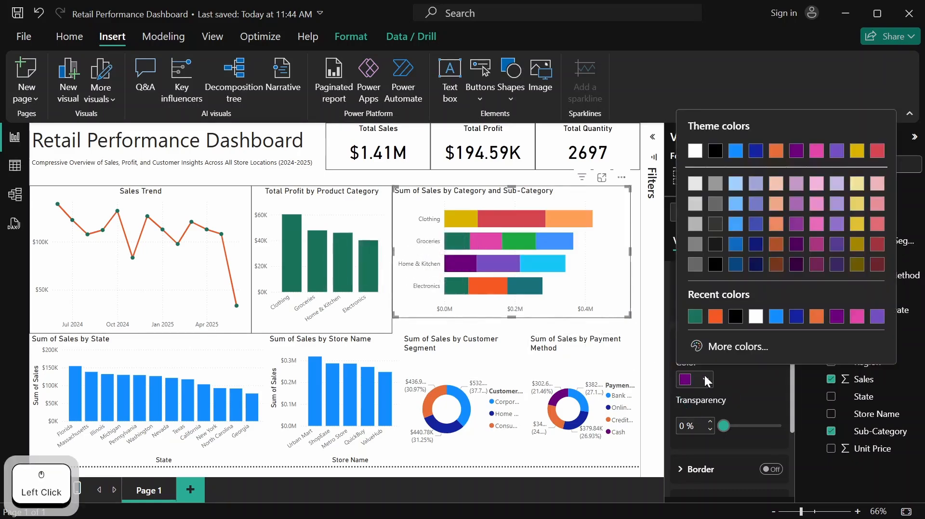
click(696, 316)
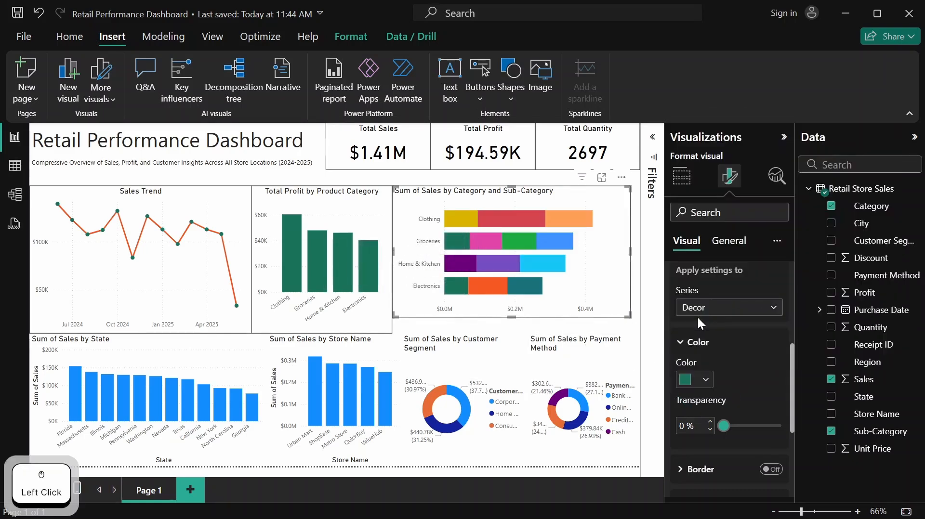
Set the Fruits series bar color to the recently used bright orange in the Category and Sub-Category chart
click(772, 310)
click(715, 151)
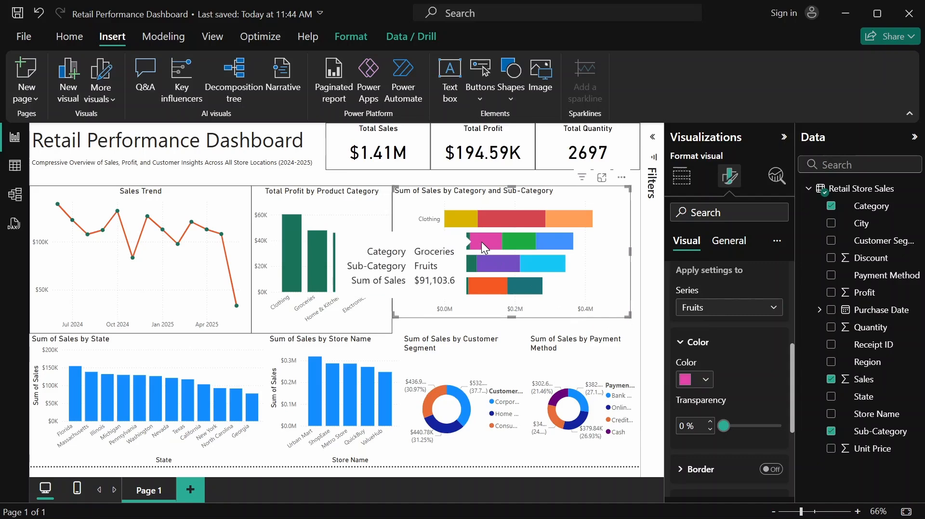
click(694, 386)
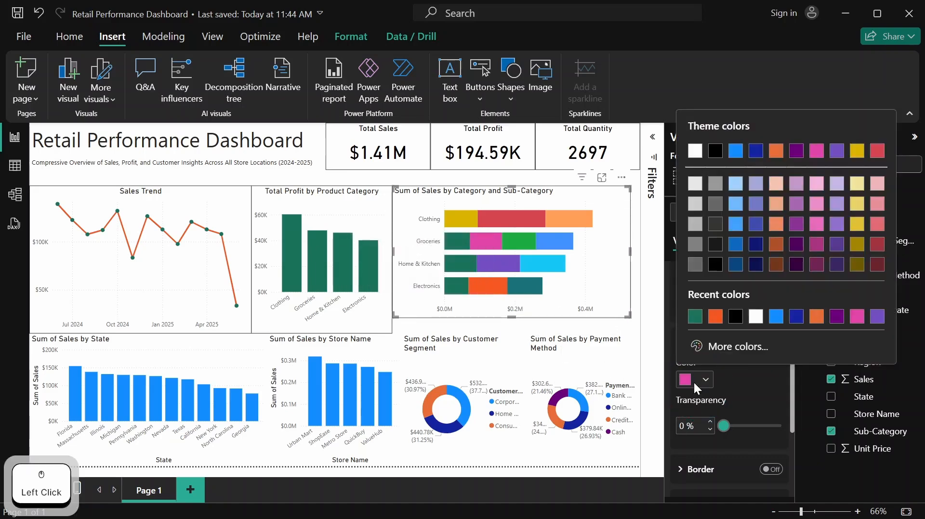
click(713, 317)
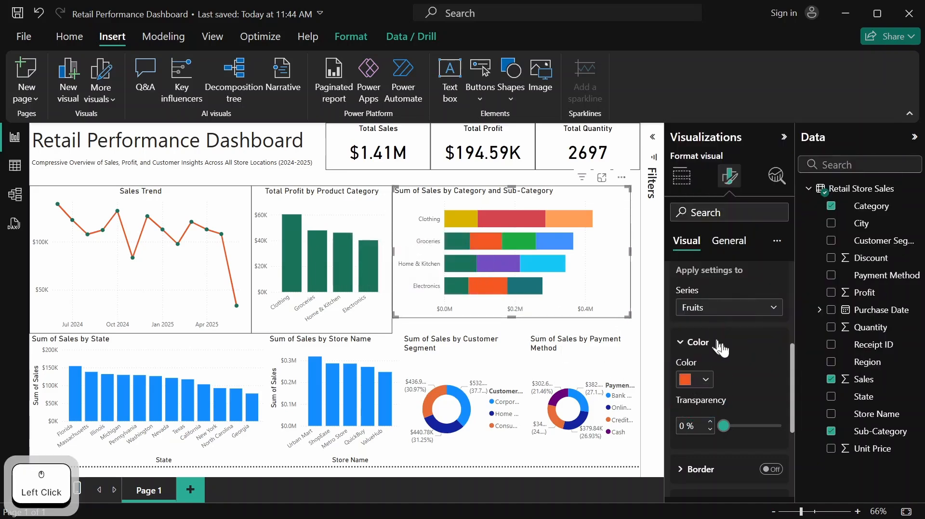
Set the Furniture series bar color to the recently used bright orange in the Category and Sub-Category chart
click(774, 309)
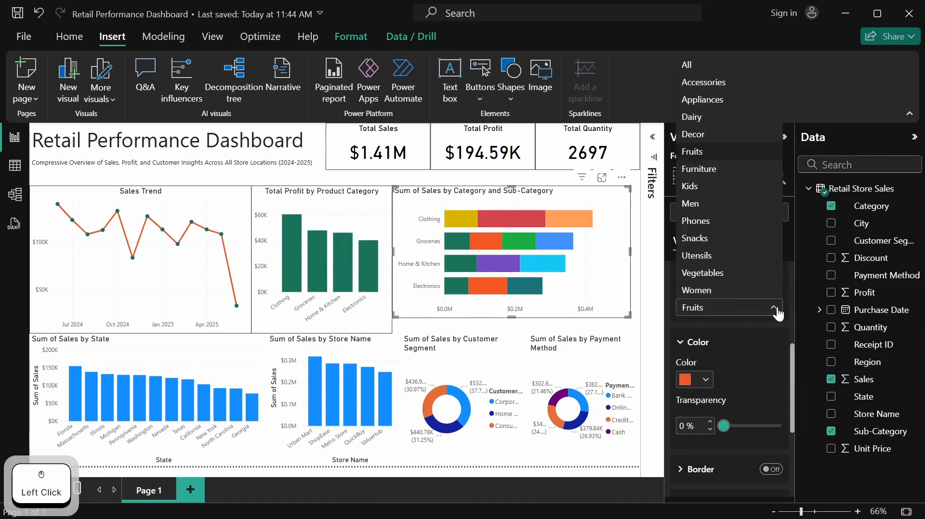
click(727, 177)
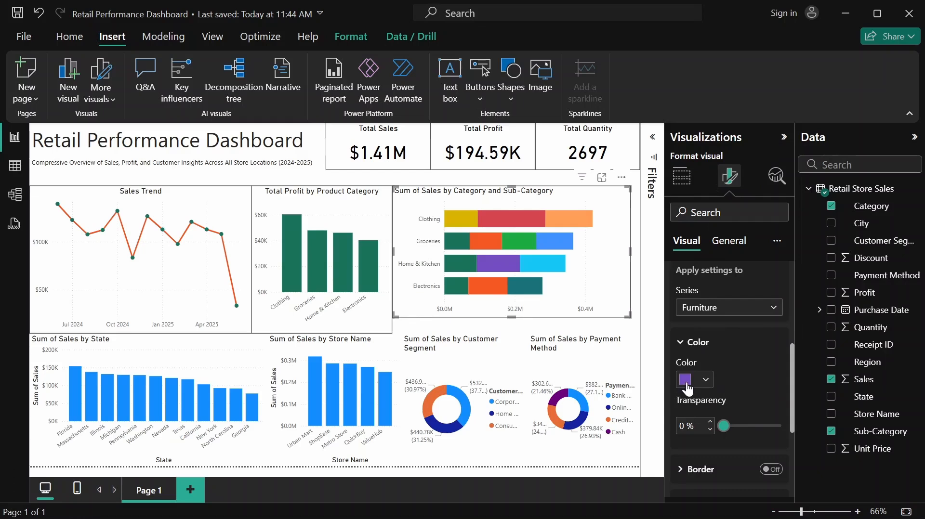
click(705, 383)
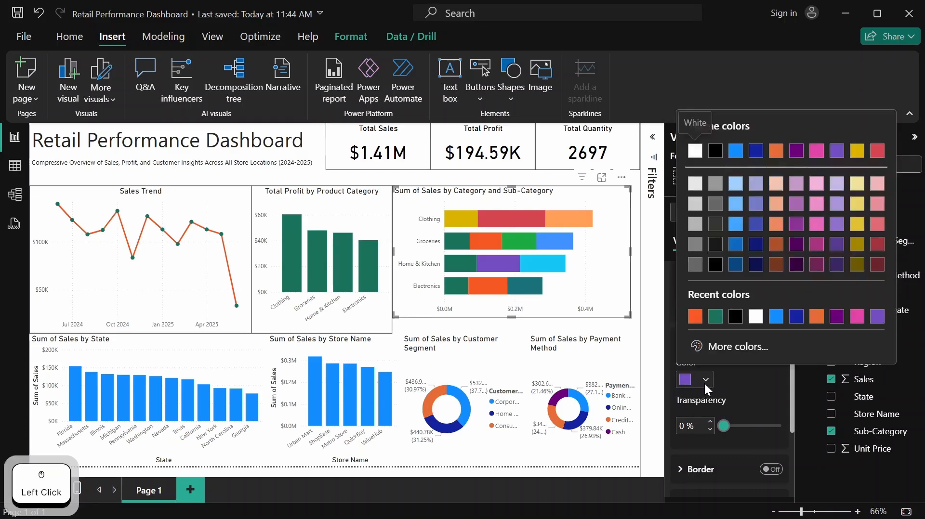
click(693, 318)
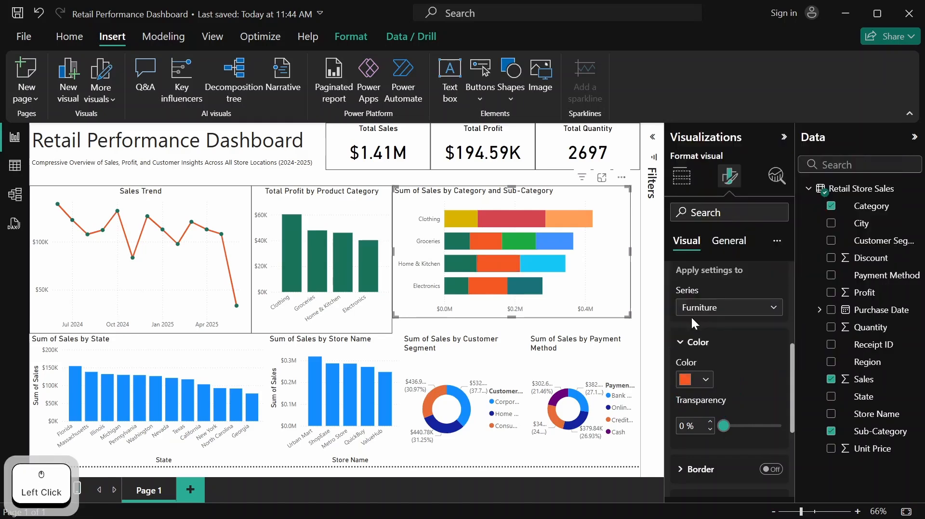
Set the Kids series bar color to dark green #1A7259 in the Category and Sub-Category chart
click(770, 310)
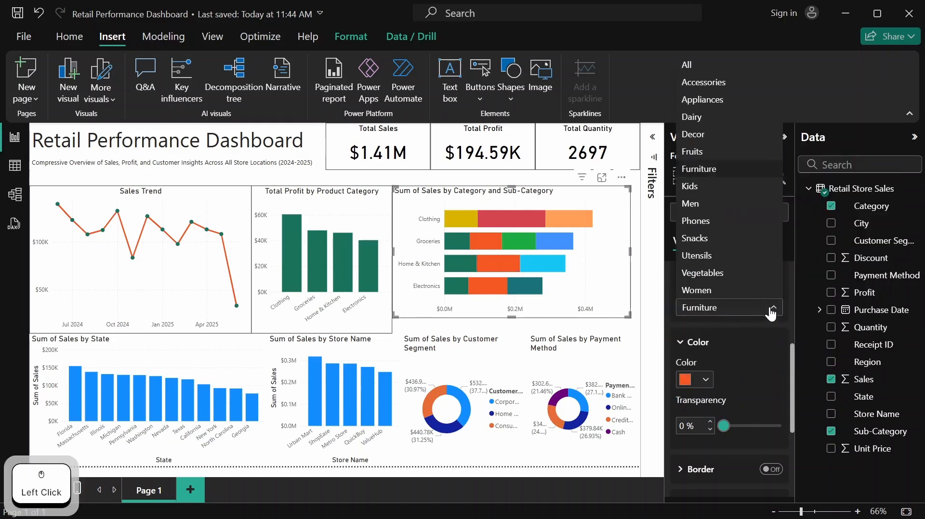
click(732, 188)
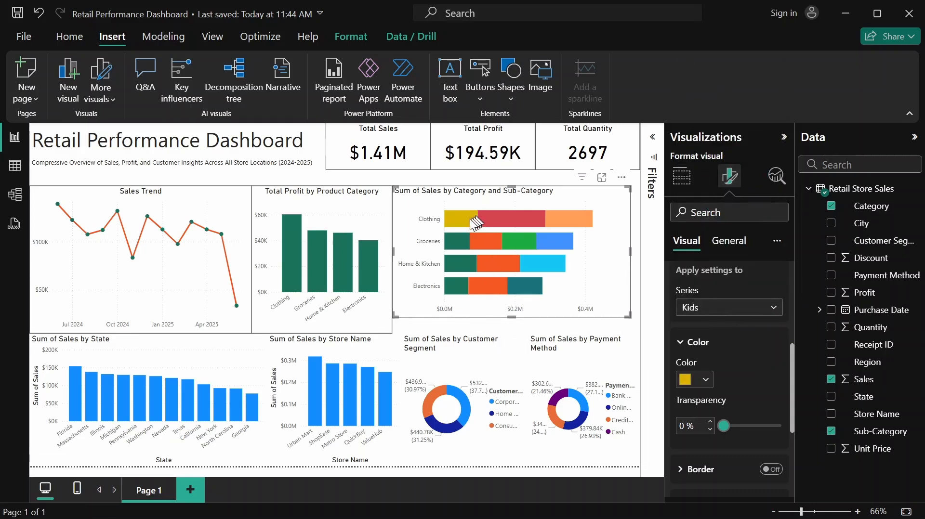
click(684, 379)
click(715, 316)
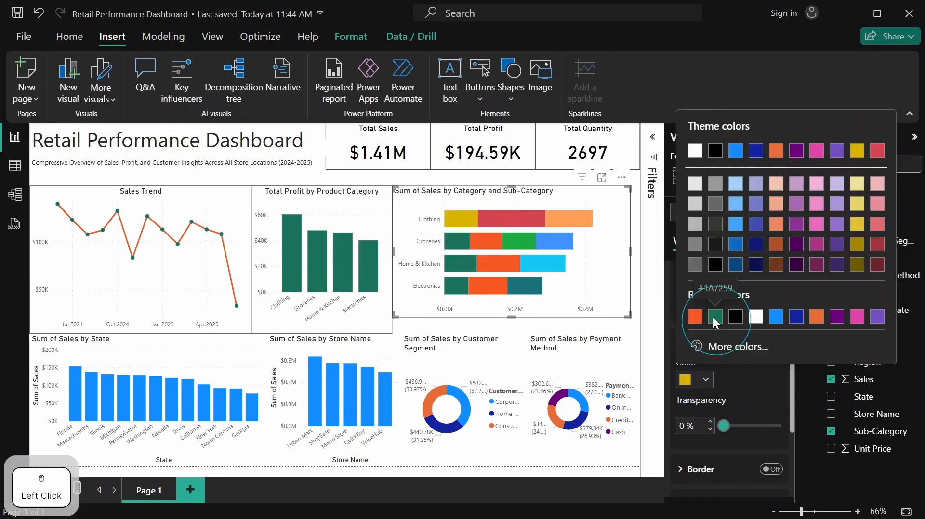
Set the Men series bar color to the recently used bright orange in the Category and Sub-Category chart
click(773, 309)
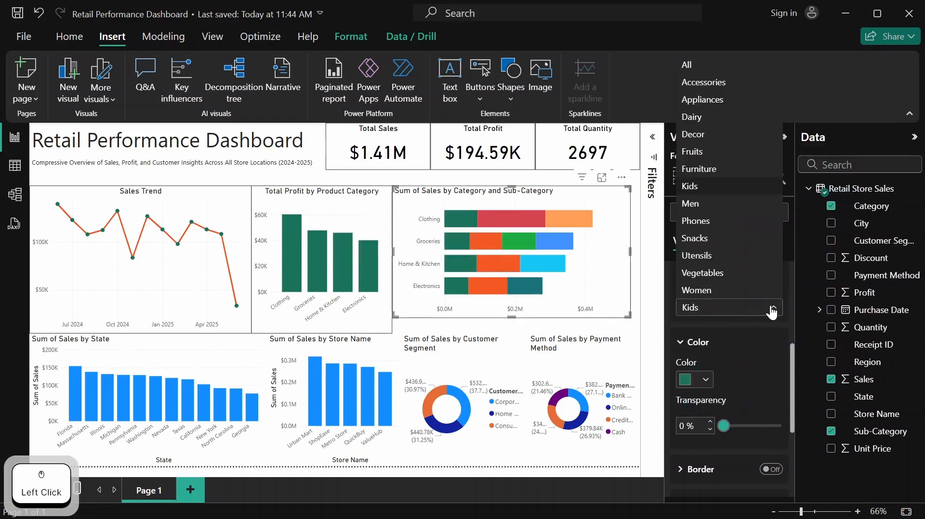
click(692, 205)
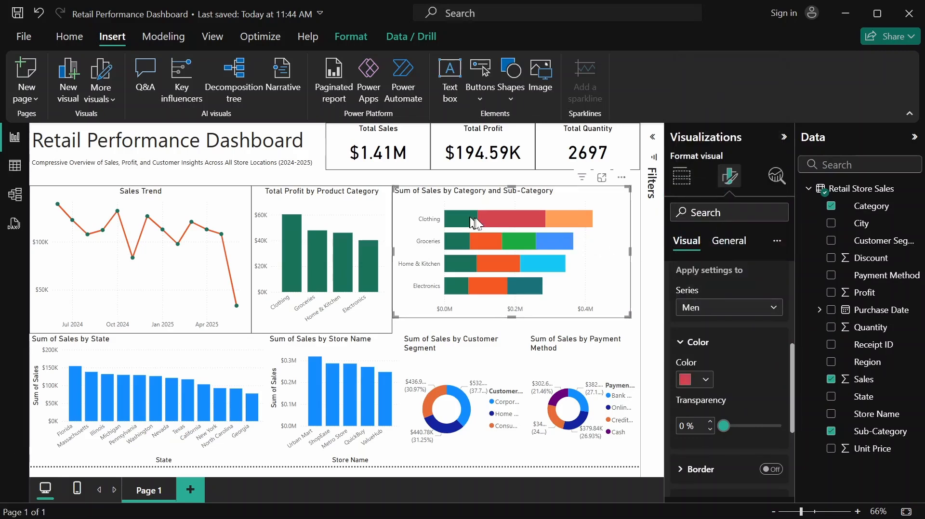
click(703, 388)
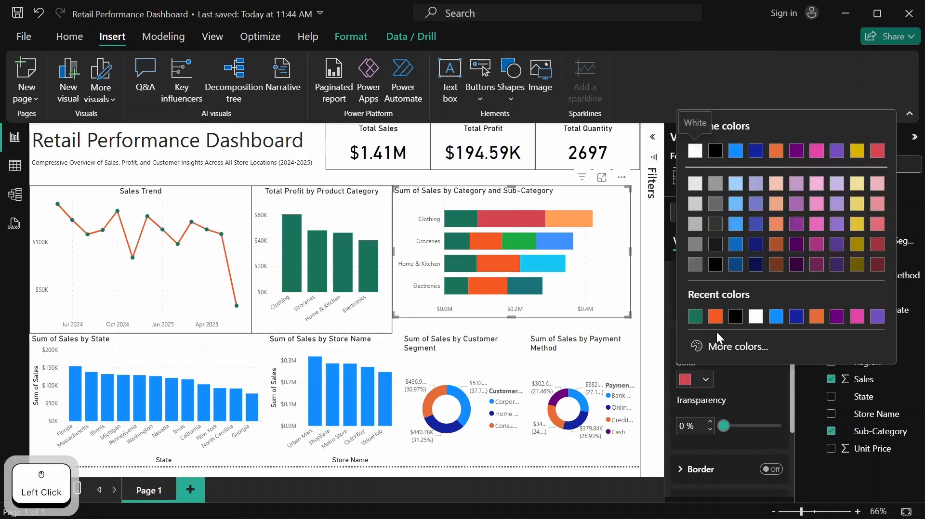
click(716, 317)
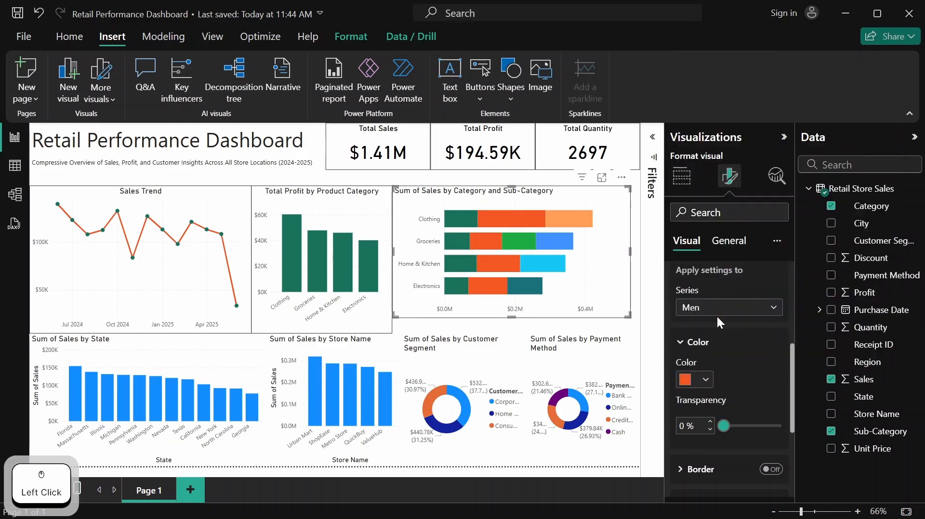
Set the Phones series bar color to light pink #FBB6C9, copying the code from the Retail Dashboard.txt notes
click(765, 311)
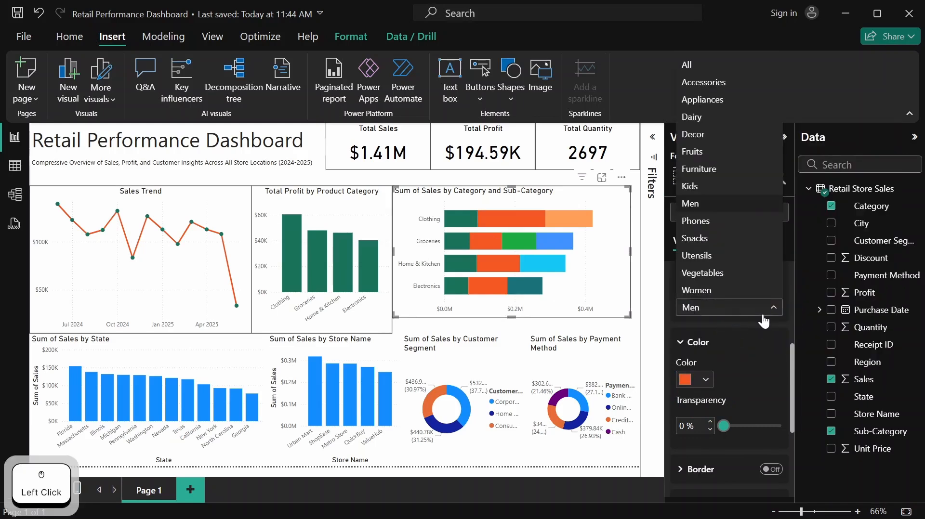
click(737, 222)
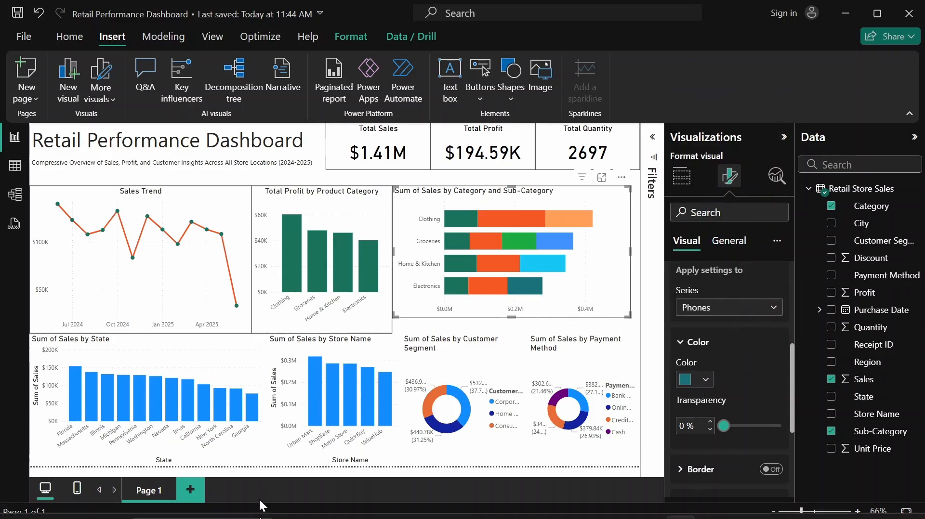
click(359, 504)
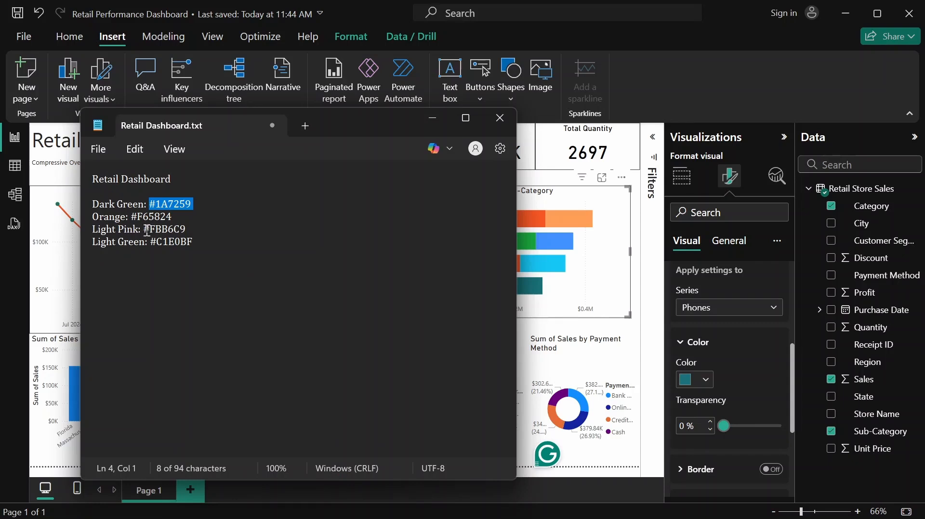
drag(147, 231, 188, 232)
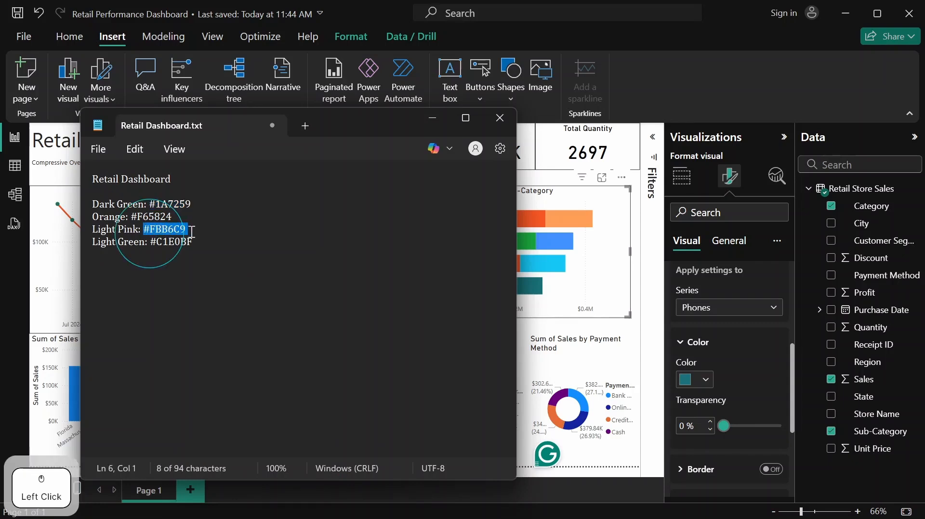
key(ctrl+c)
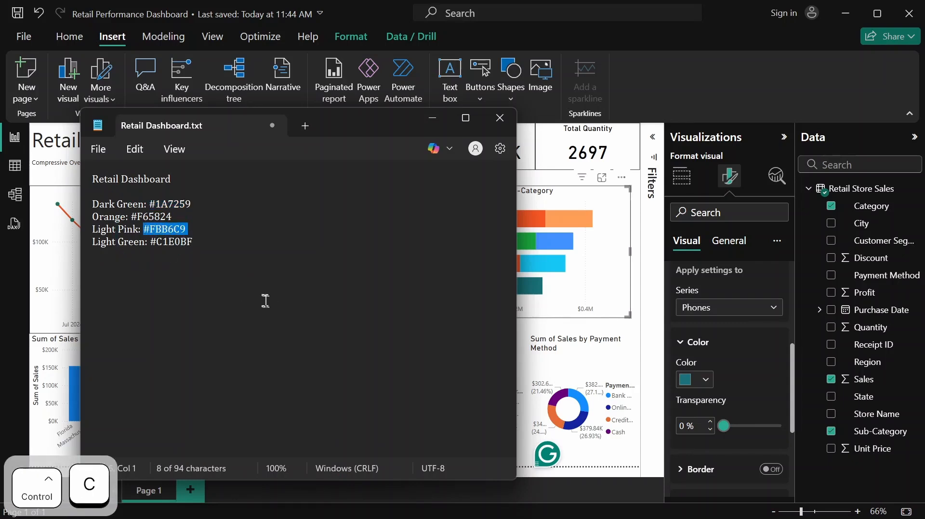
click(710, 383)
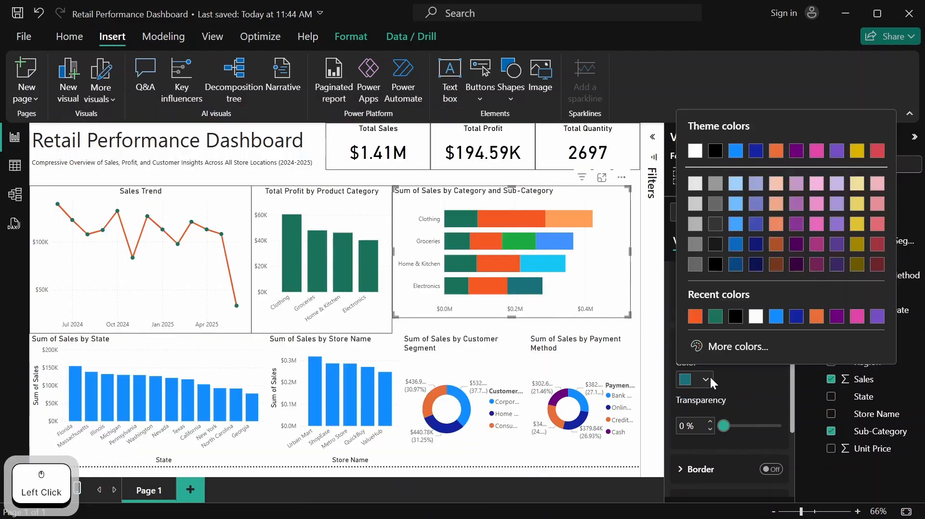
click(741, 351)
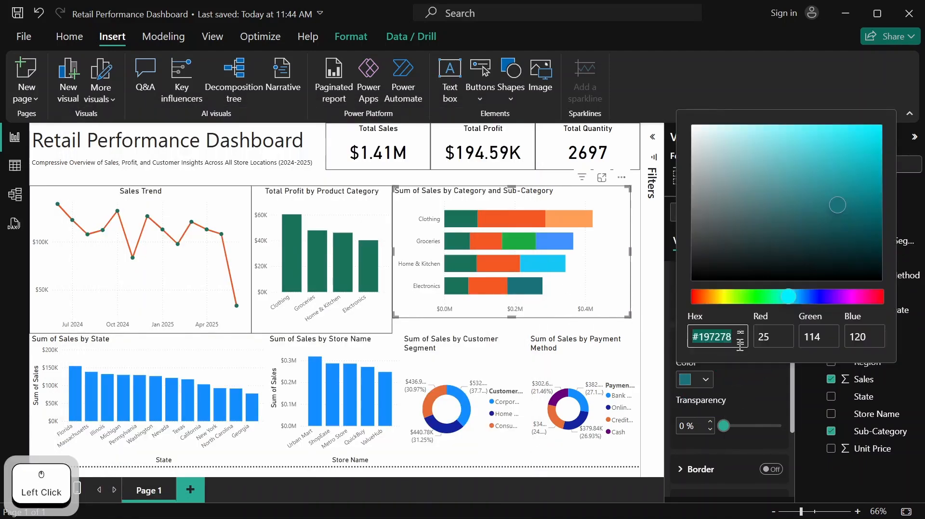
click(740, 336)
key(ctrl+v)
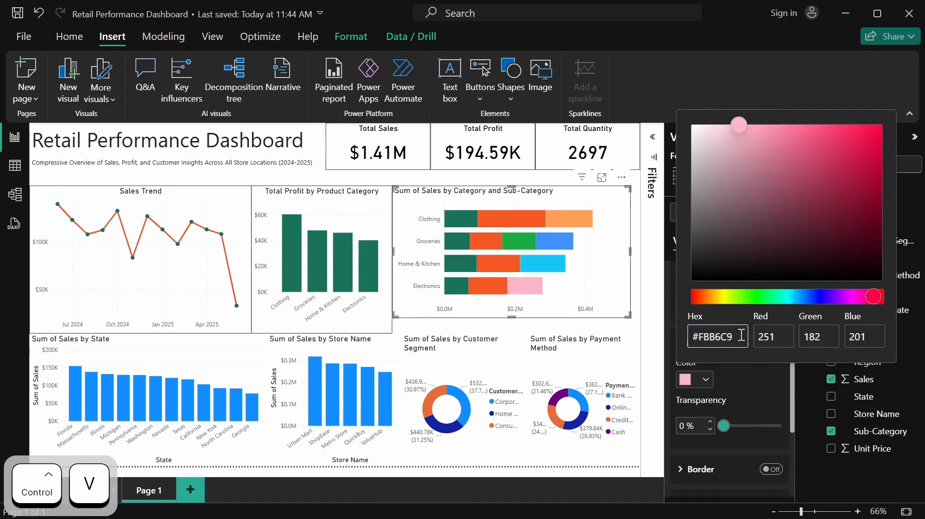
click(740, 389)
Set the Snacks series bar color to the recently used light pink #FBB6C9 in the Category and Sub-Category chart
click(777, 309)
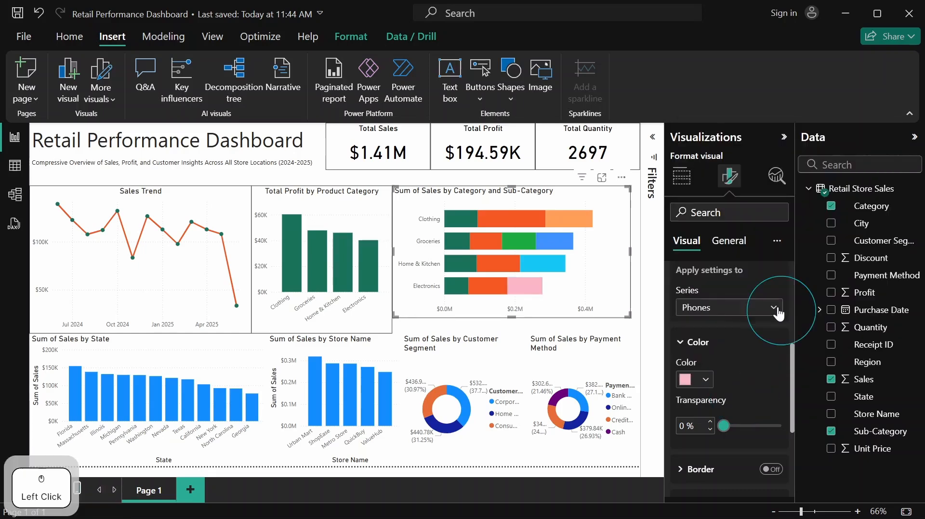
click(747, 243)
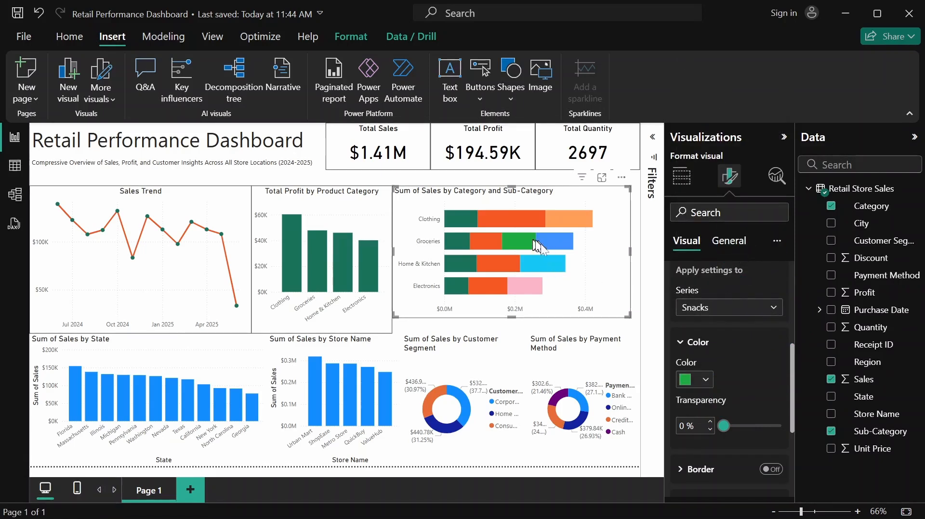
click(706, 381)
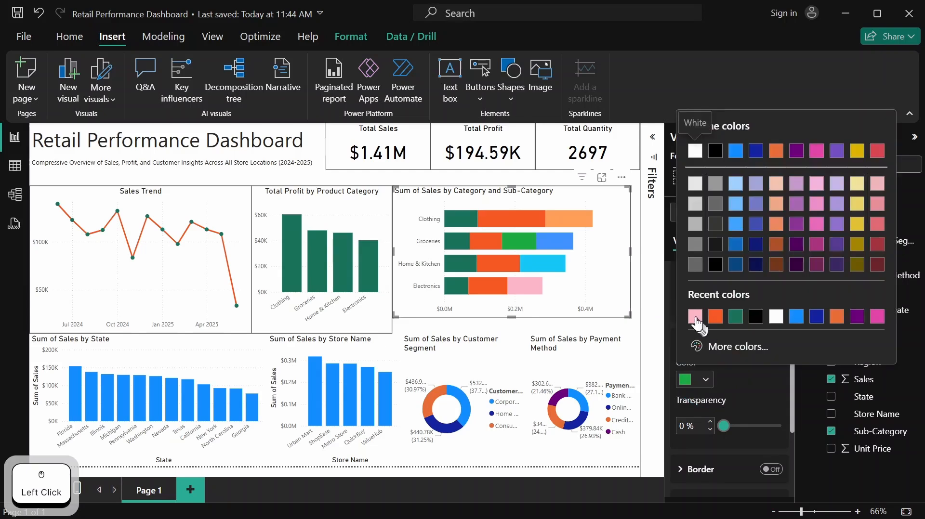
click(695, 317)
Set the Utensils series bar color to the recently used light pink #FBB6C9 in the Category and Sub-Category chart
click(768, 309)
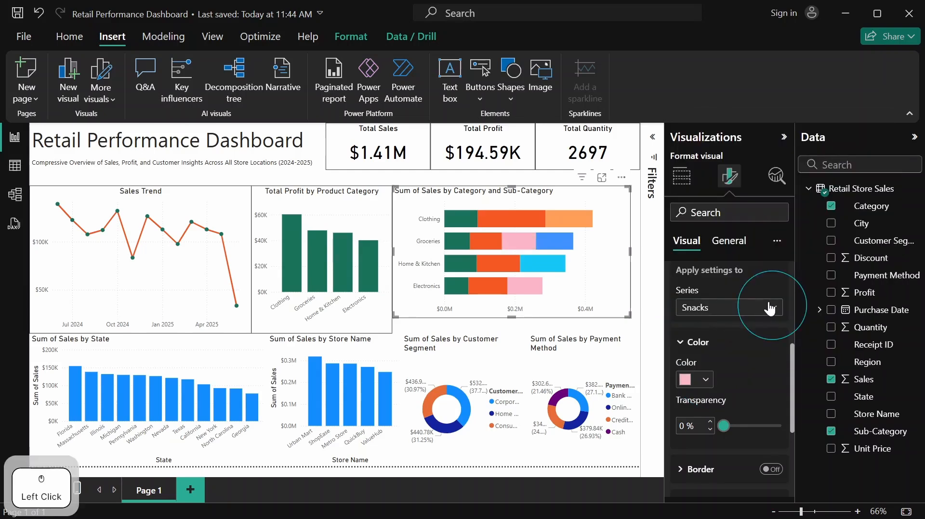
click(755, 260)
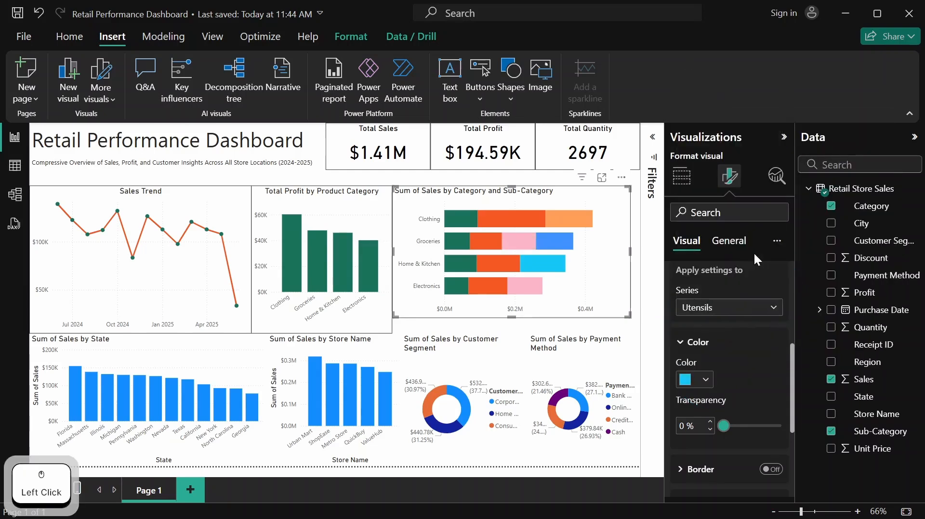
click(707, 381)
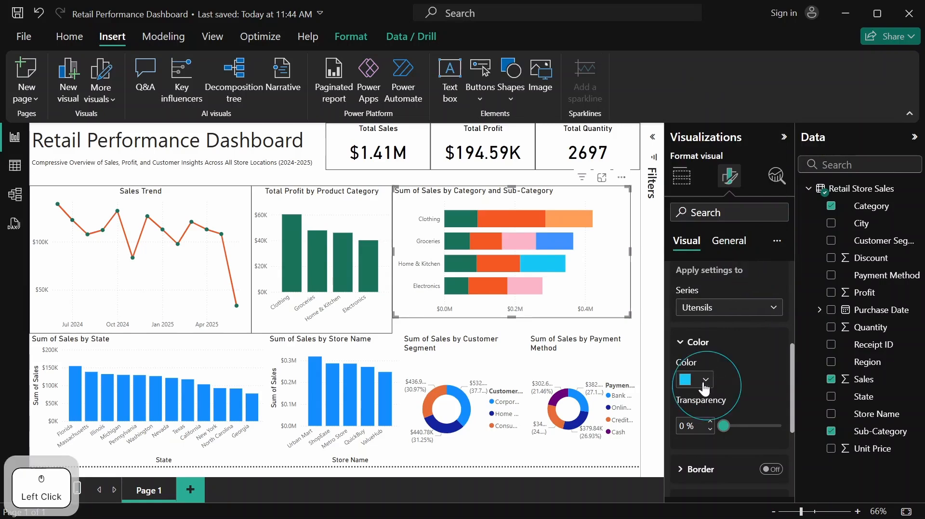
click(699, 318)
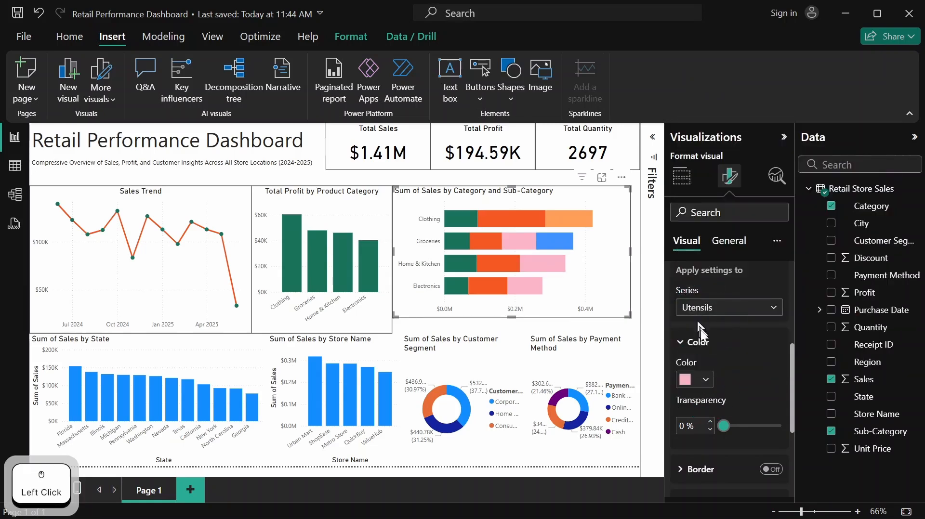
Set the Vegetables series bar color to light green #C1E0BF, copying the code from the Retail Dashboard.txt notes
click(772, 310)
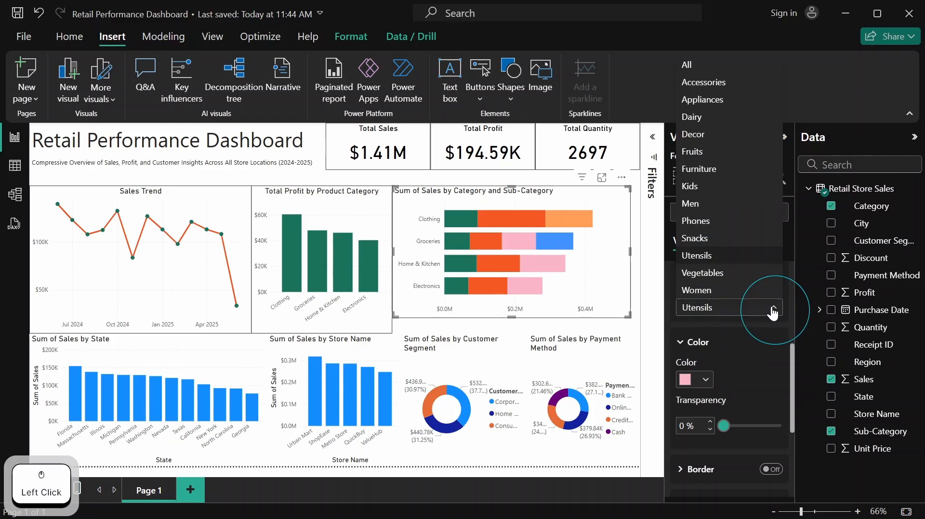
click(732, 273)
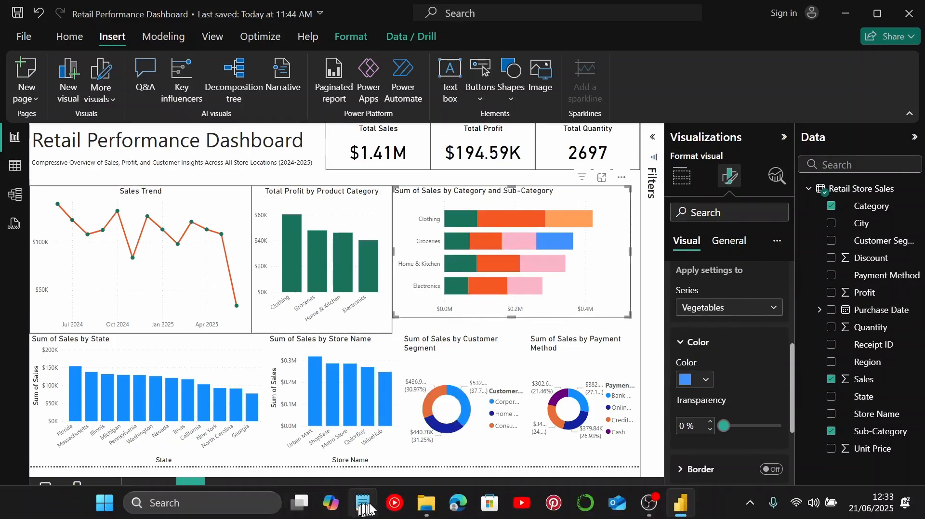
click(362, 503)
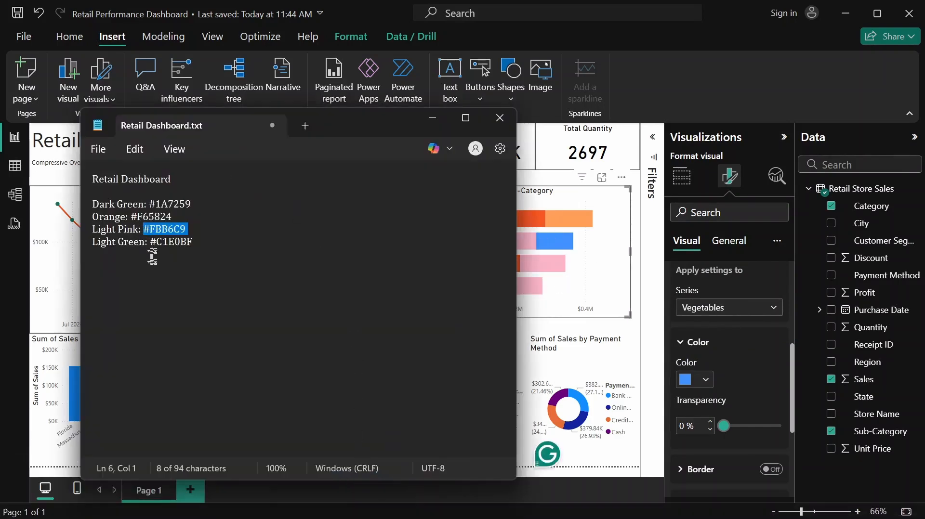
drag(150, 243, 203, 243)
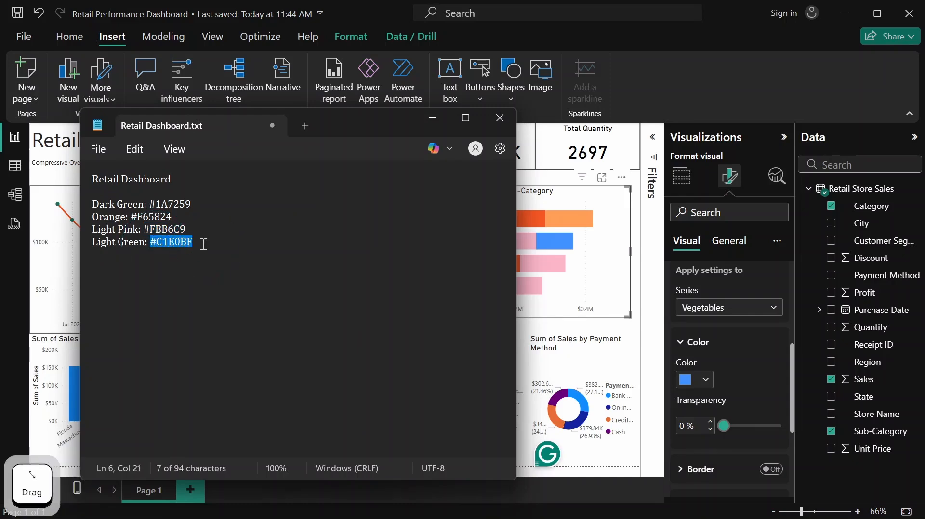
key(ctrl+c)
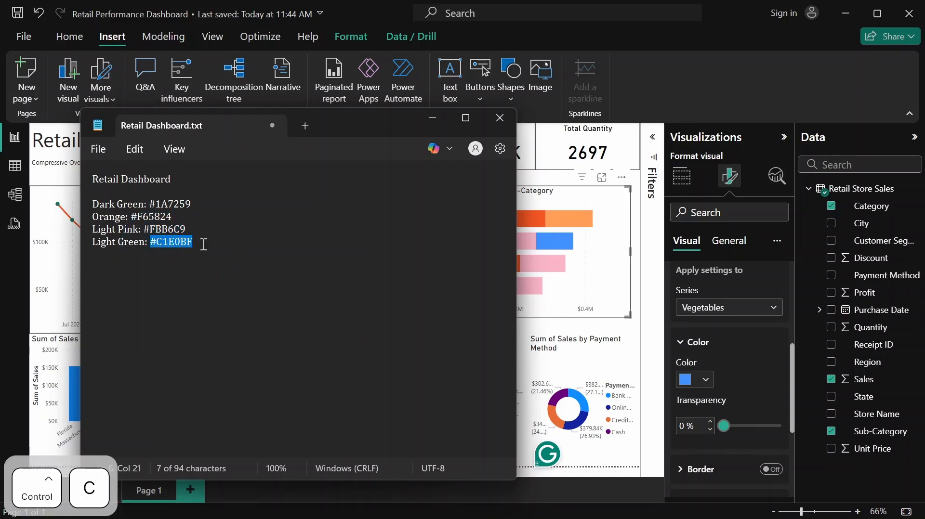
click(706, 377)
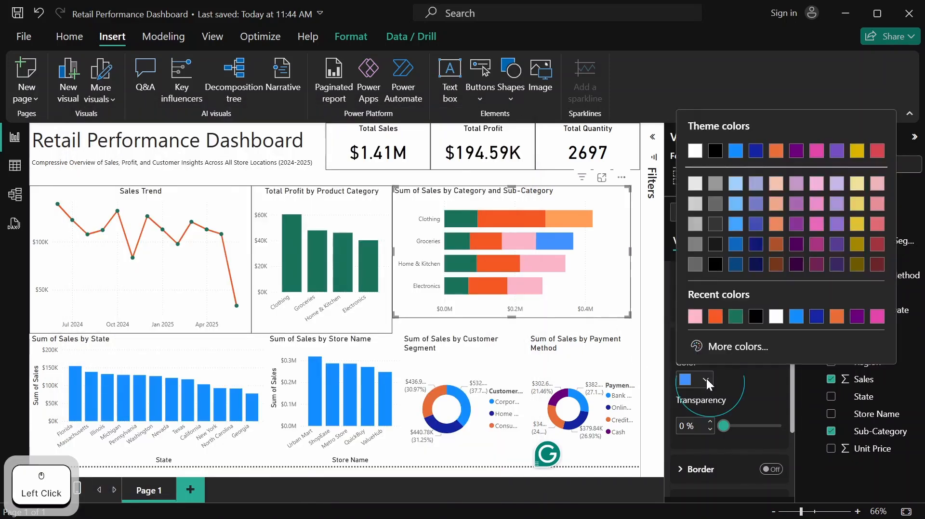
click(724, 346)
key(ctrl+v)
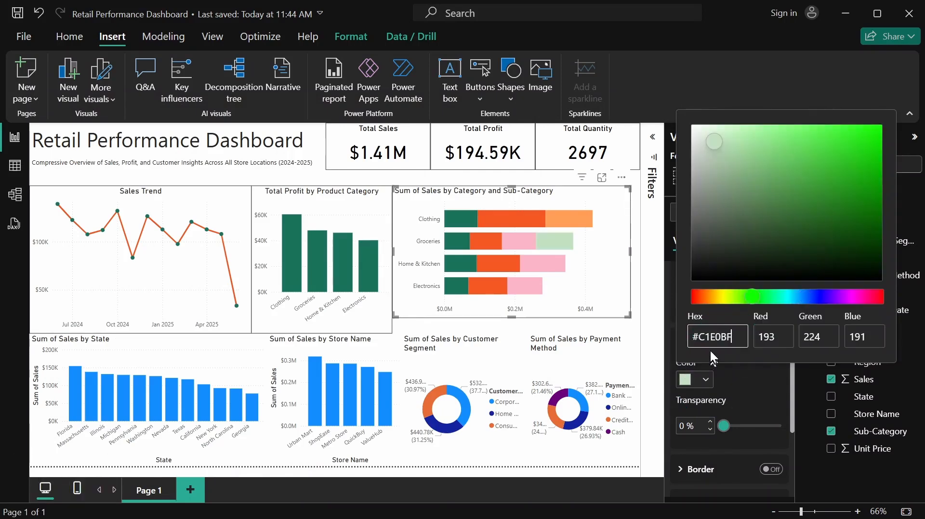
click(756, 386)
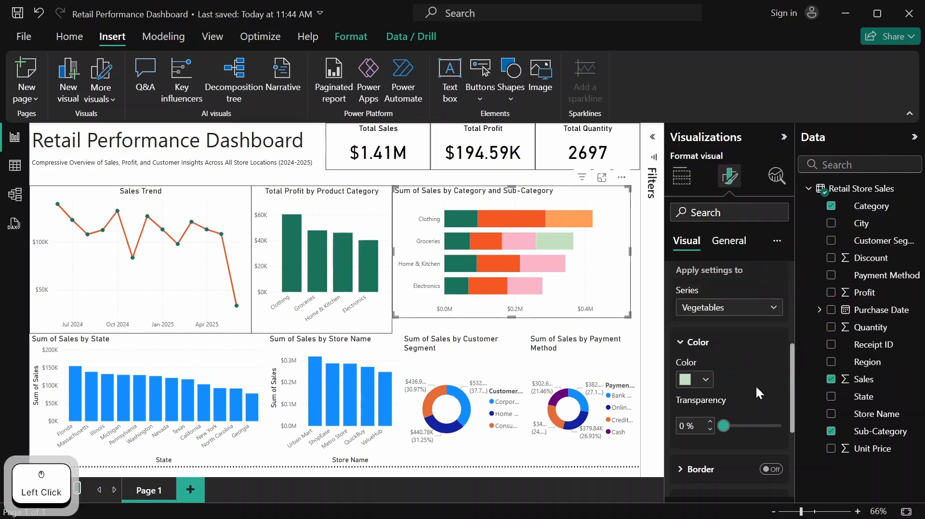
Set the Women series bar color to the recently used light pink #FBB6C9 in the Category and Sub-Category chart
click(776, 307)
click(717, 291)
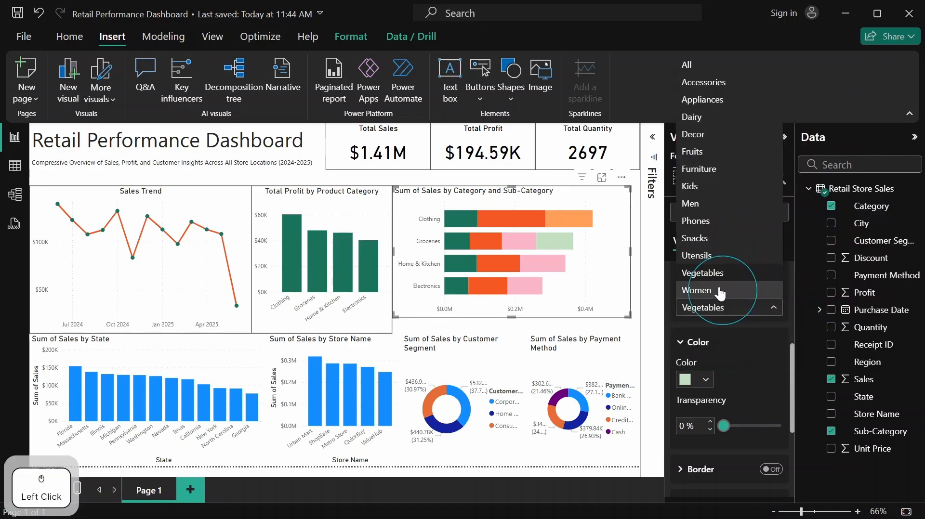
click(705, 379)
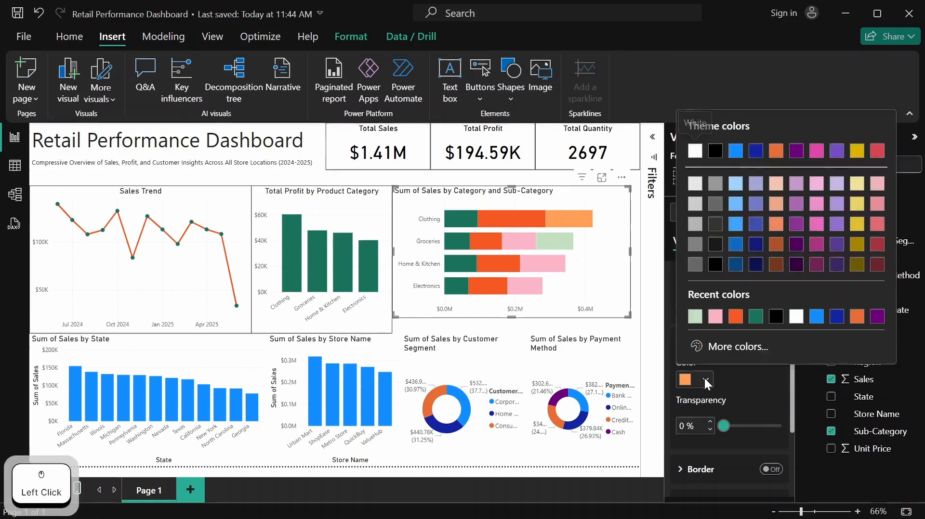
click(715, 317)
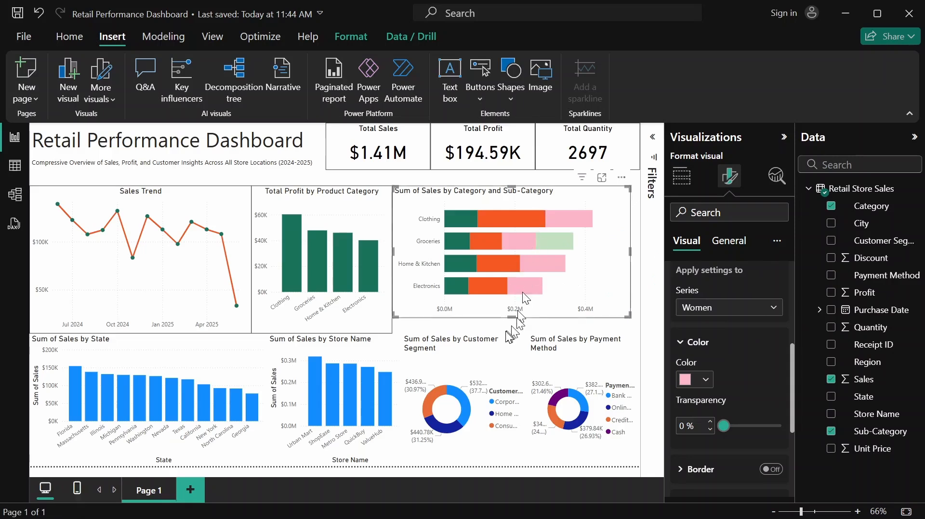
Set the height of the Sum of Sales by Category and Sub-Category chart to 310
scroll(719, 279, up, 5)
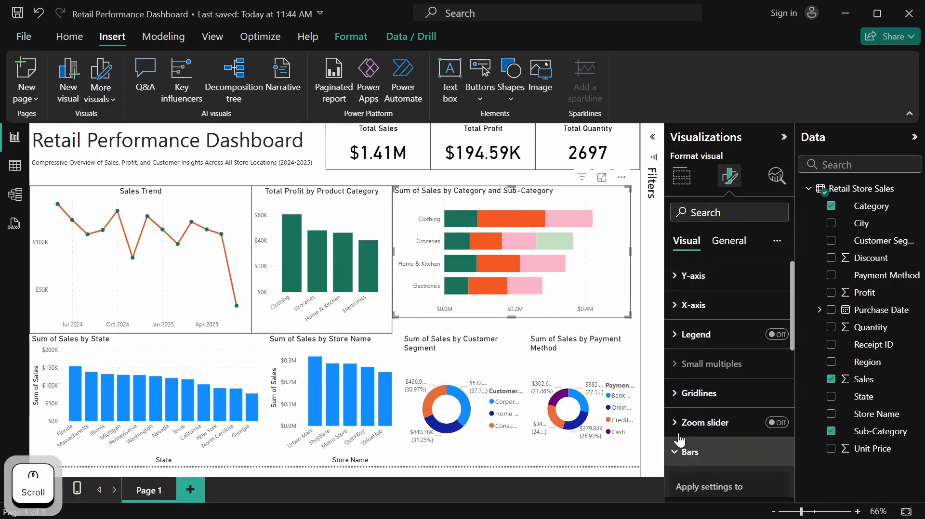
scroll(687, 444, down, 3)
click(693, 319)
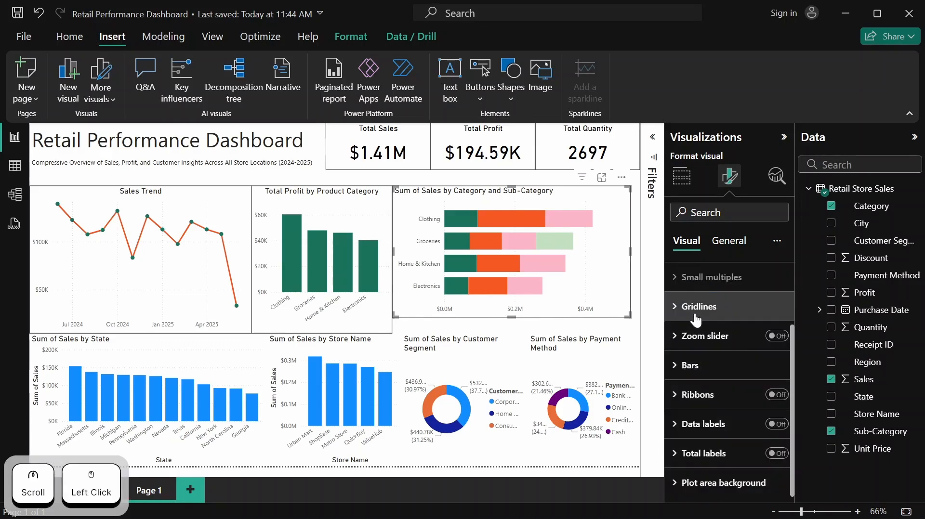
scroll(698, 318, up, 2)
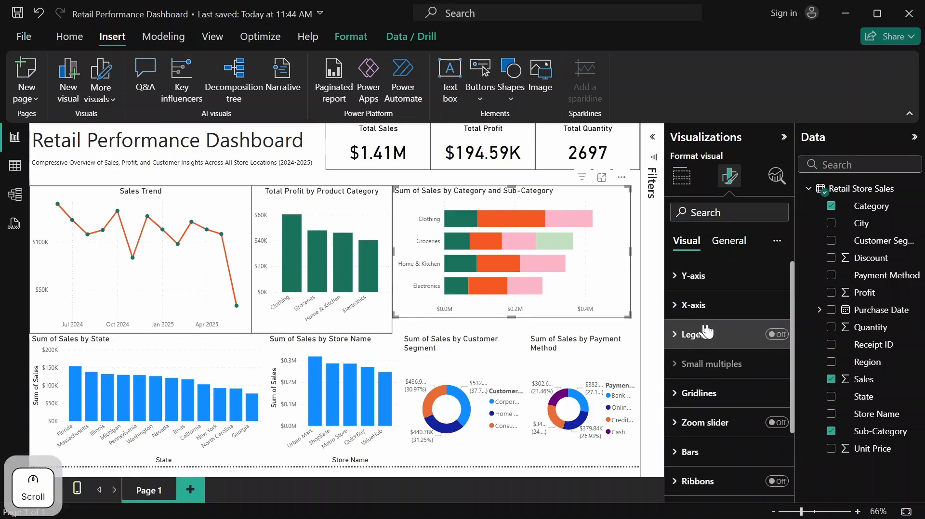
click(728, 242)
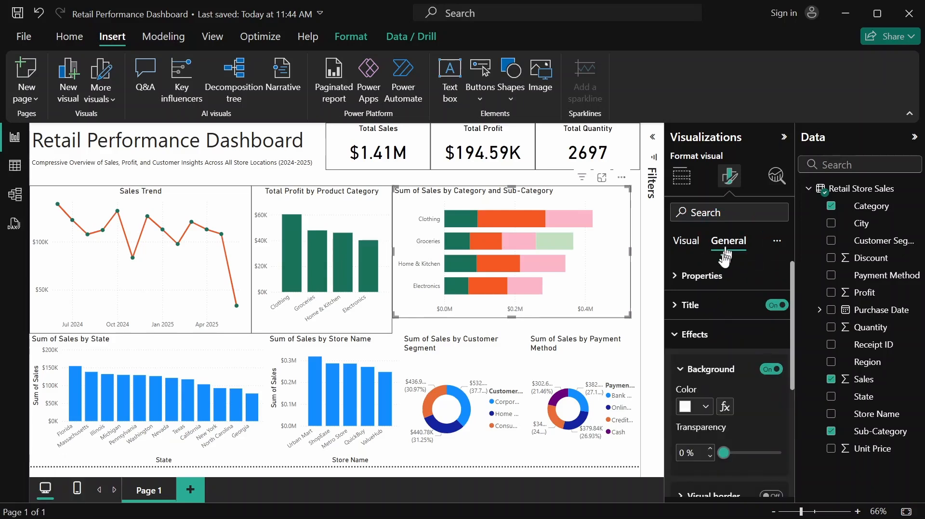
click(720, 275)
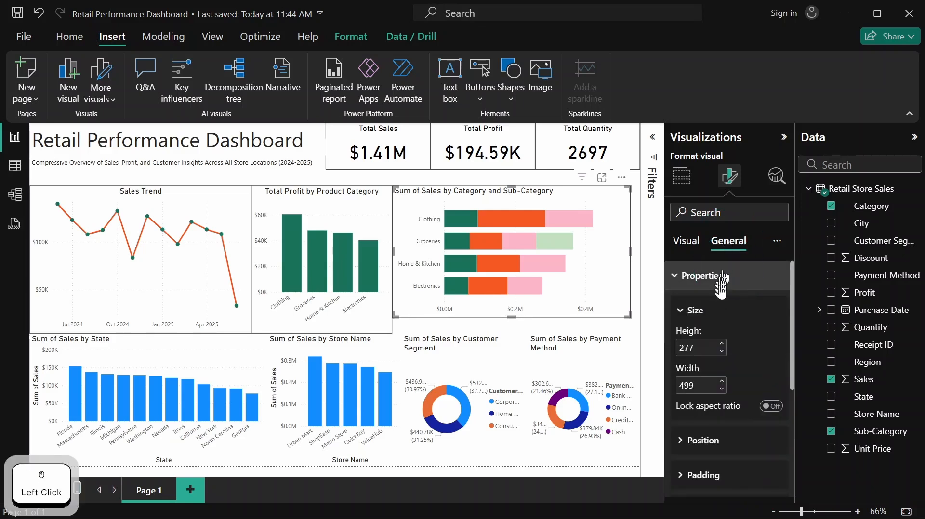
click(702, 346)
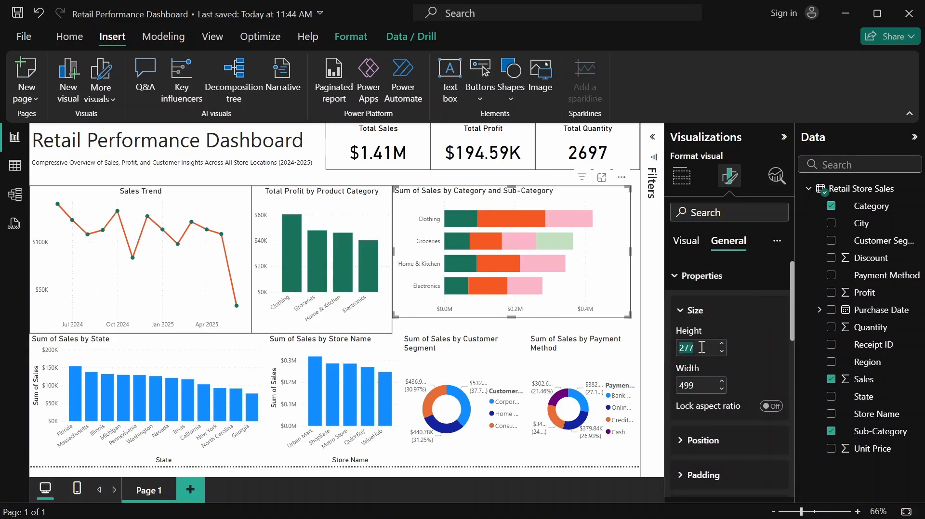
text(310)
key(Return)
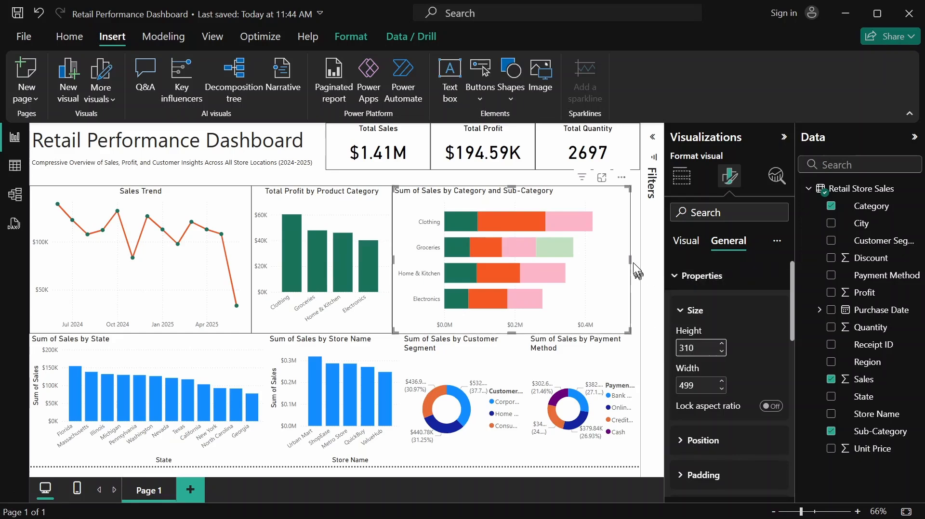
Widen the Category and Sub-Category chart to about 519, extending its outer edge to line up with the KPI cards above
drag(628, 259, 639, 258)
click(368, 197)
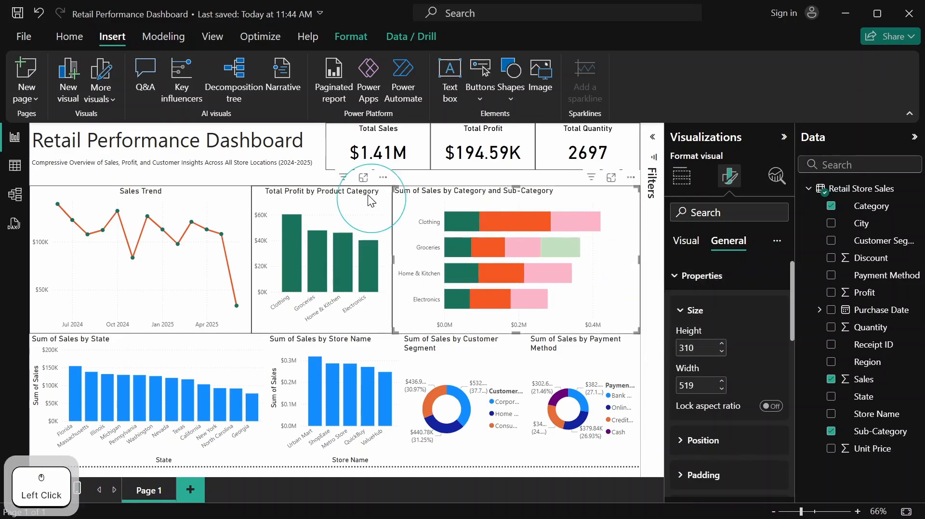
click(403, 197)
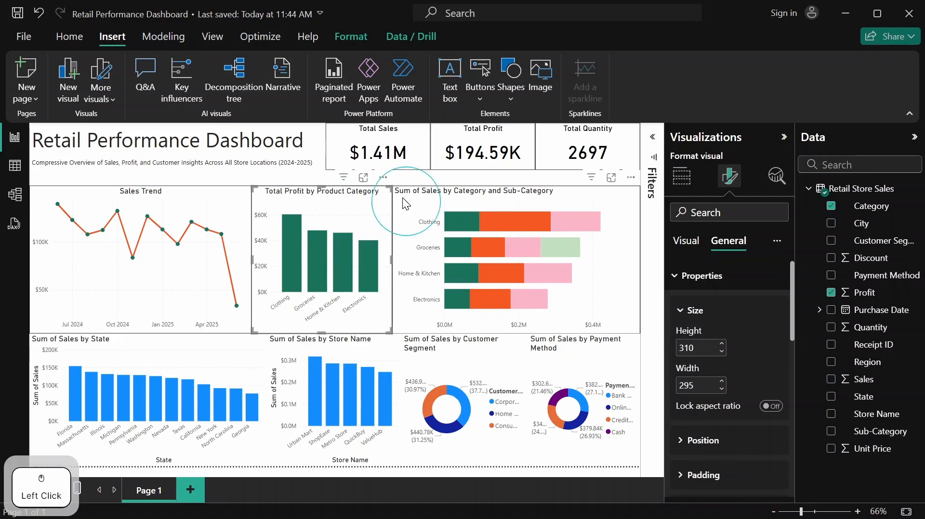
click(268, 176)
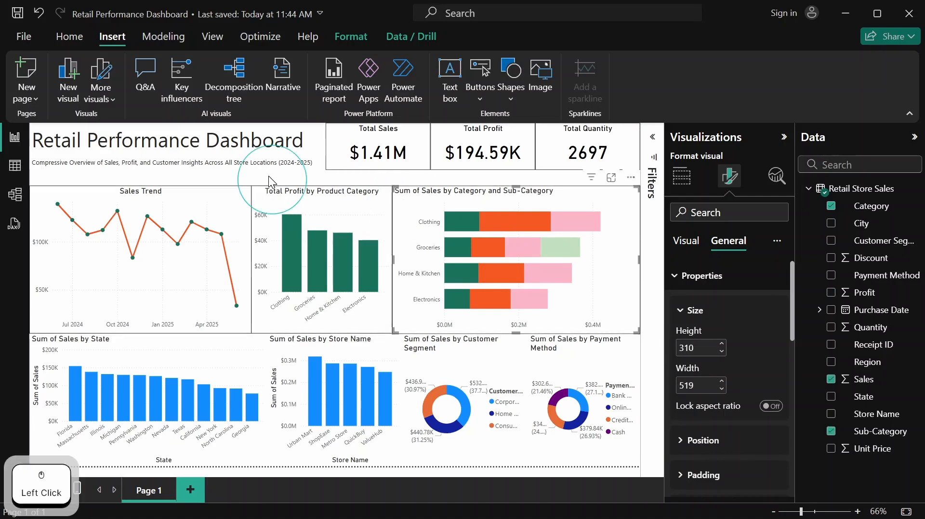
click(625, 198)
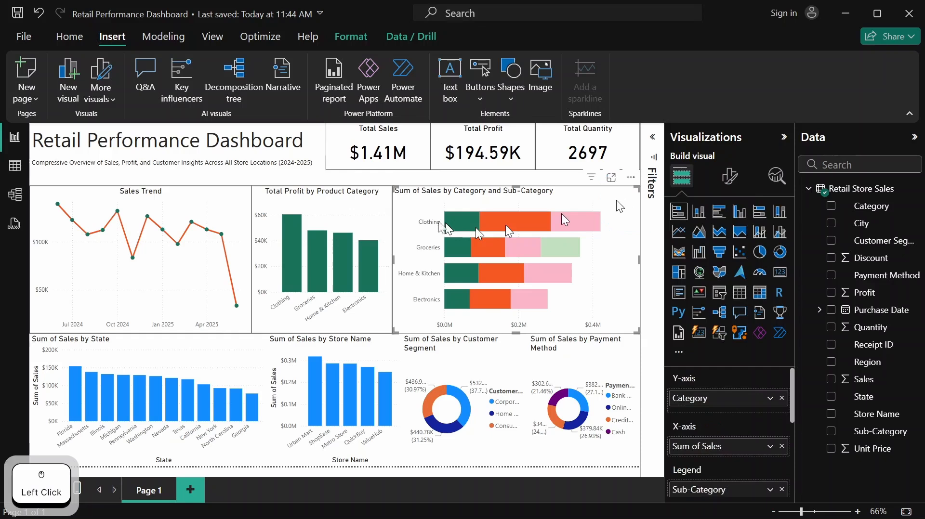
click(436, 184)
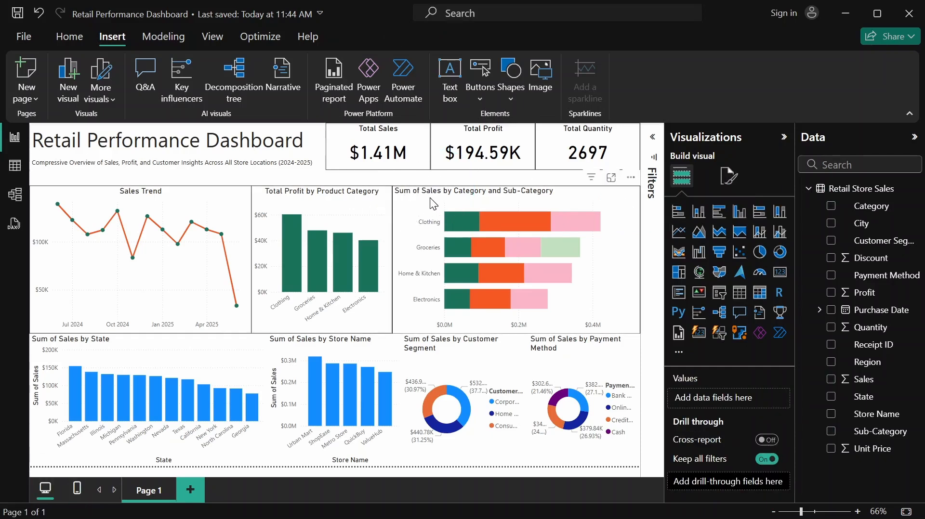
Change the Category and Sub-Category chart's title text to "Sales Breakdown by Category and Sub-Category"
click(433, 204)
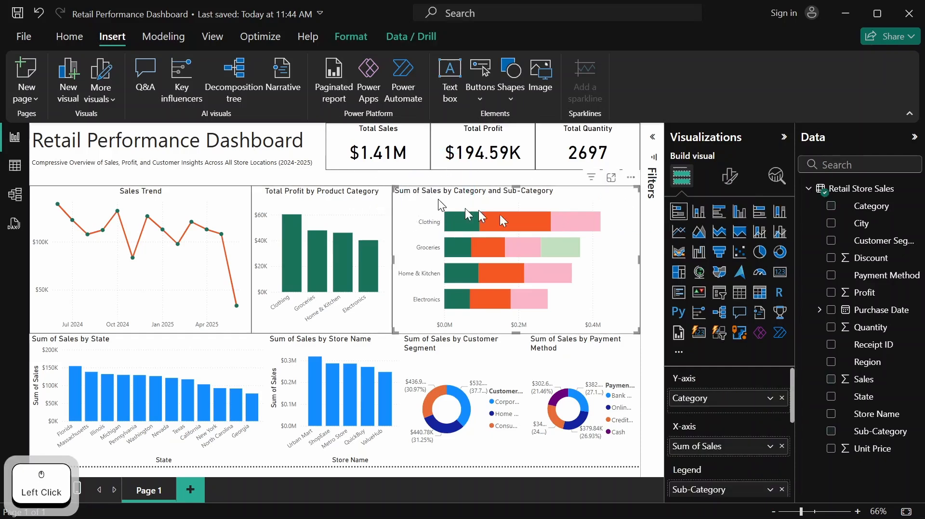
click(732, 178)
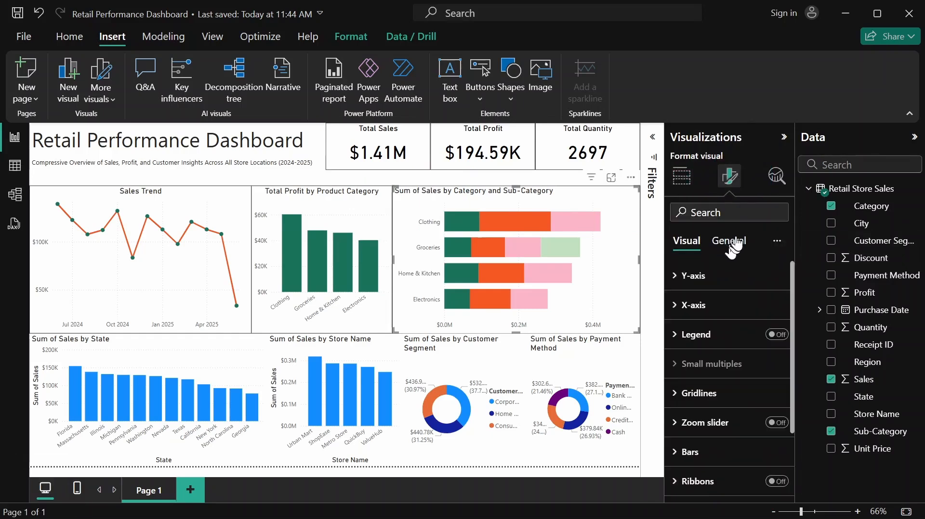
click(734, 243)
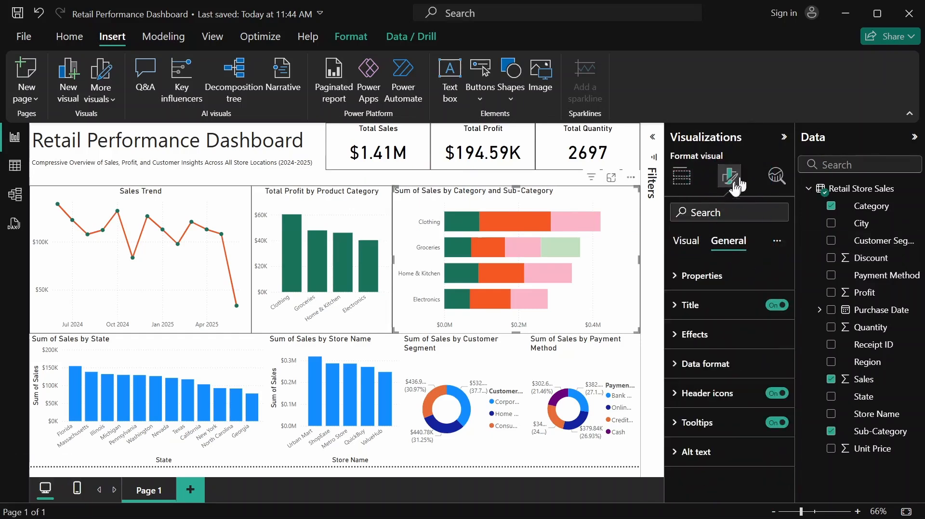
click(698, 310)
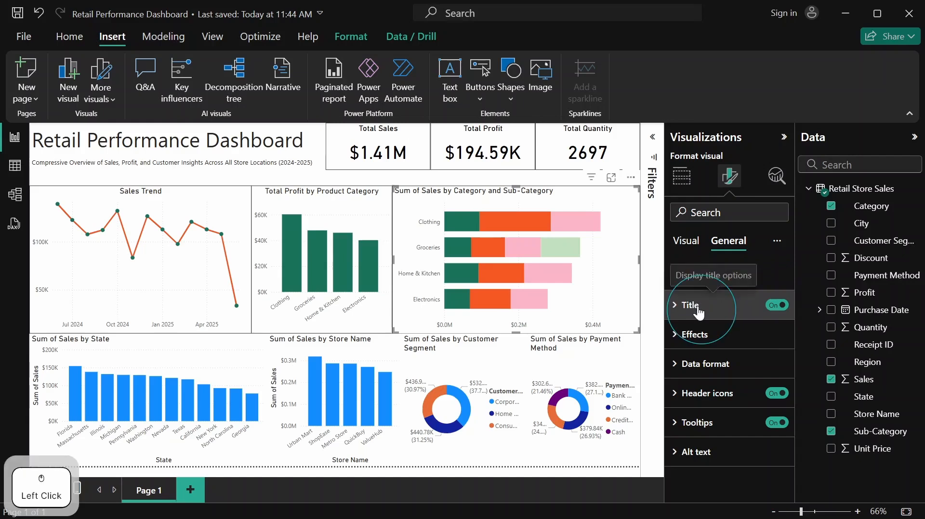
drag(684, 377, 761, 385)
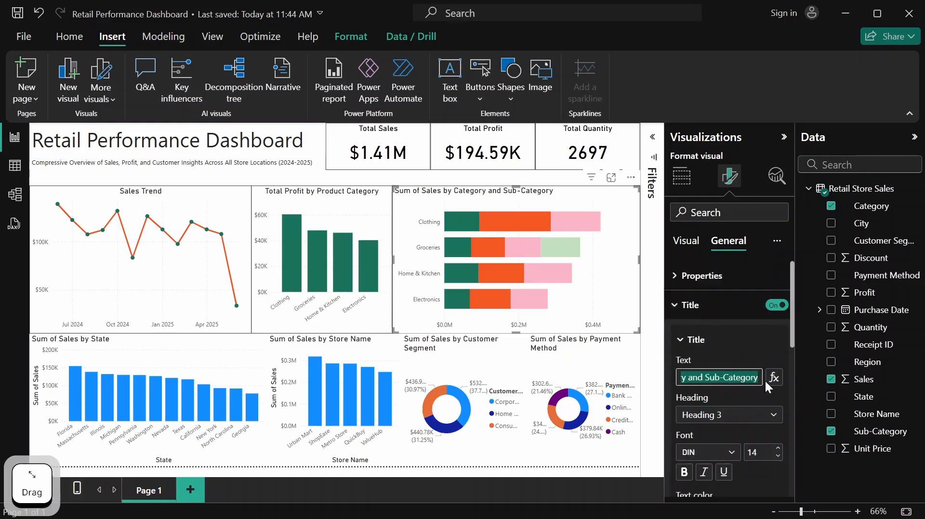
text(Sal)
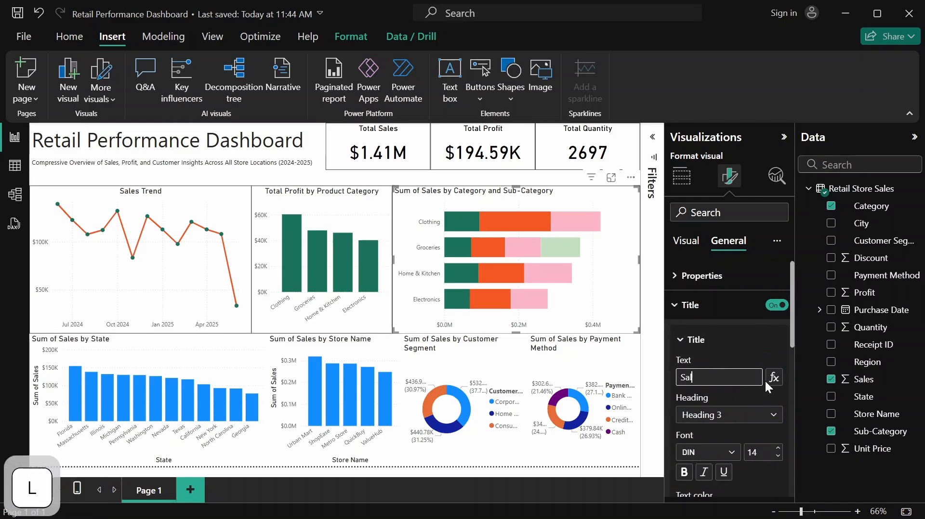
text(es B)
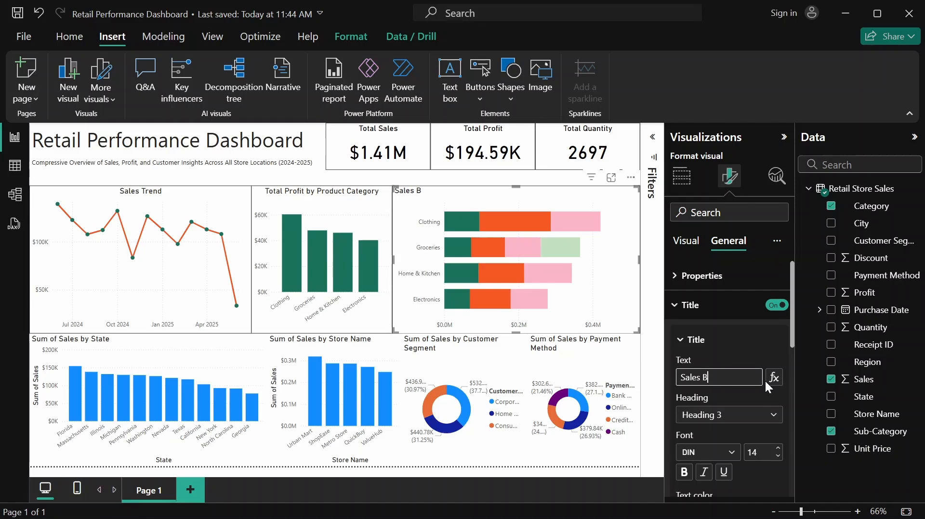
text(reakdow)
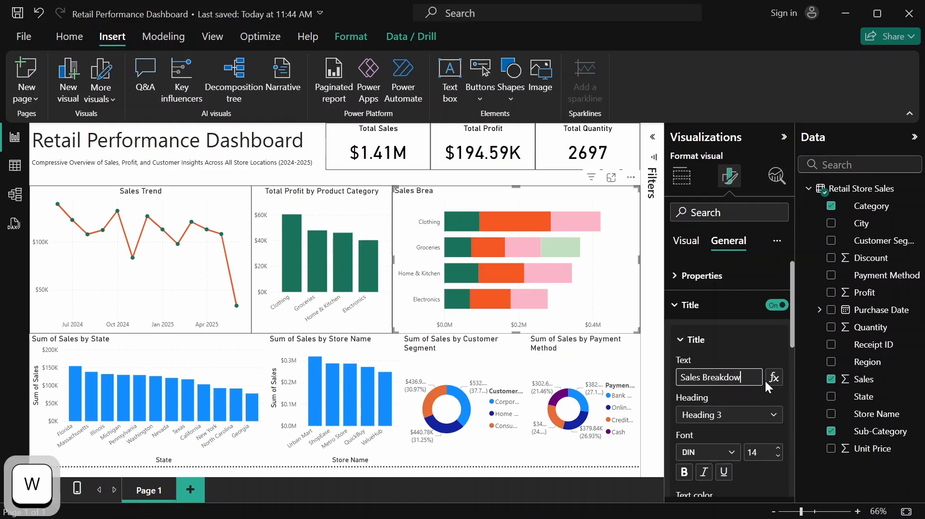
text(n )
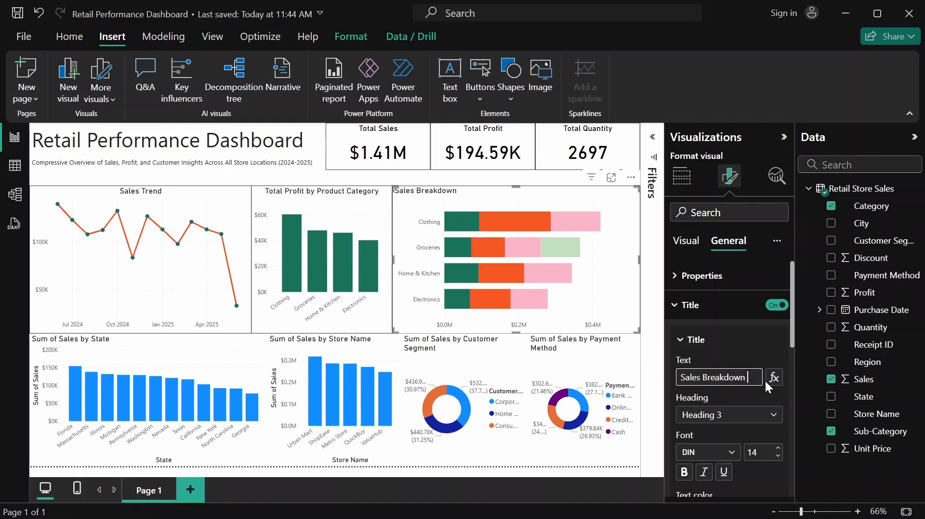
text(by Ca)
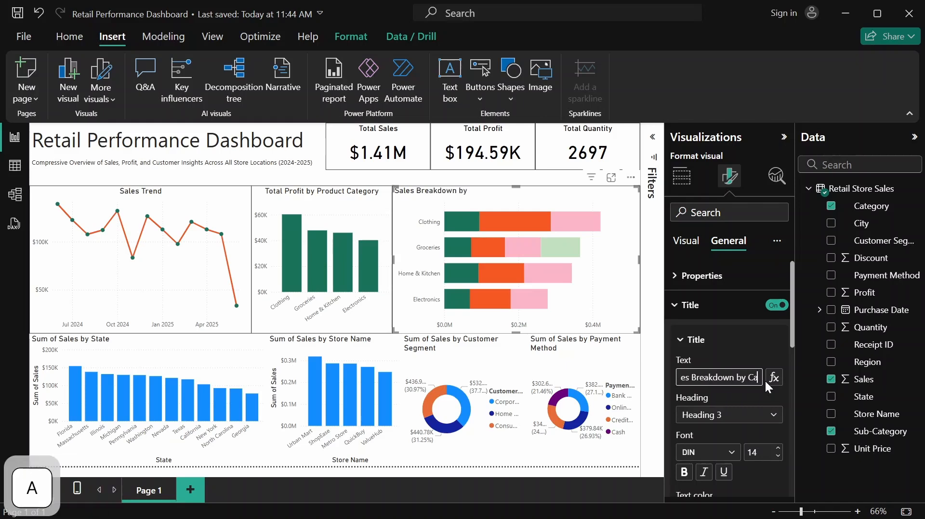
text(tegory)
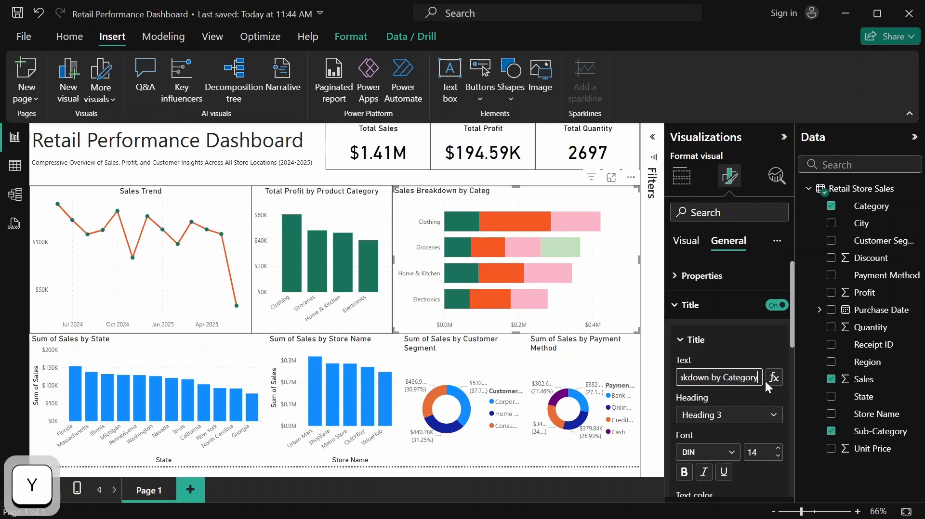
text( and)
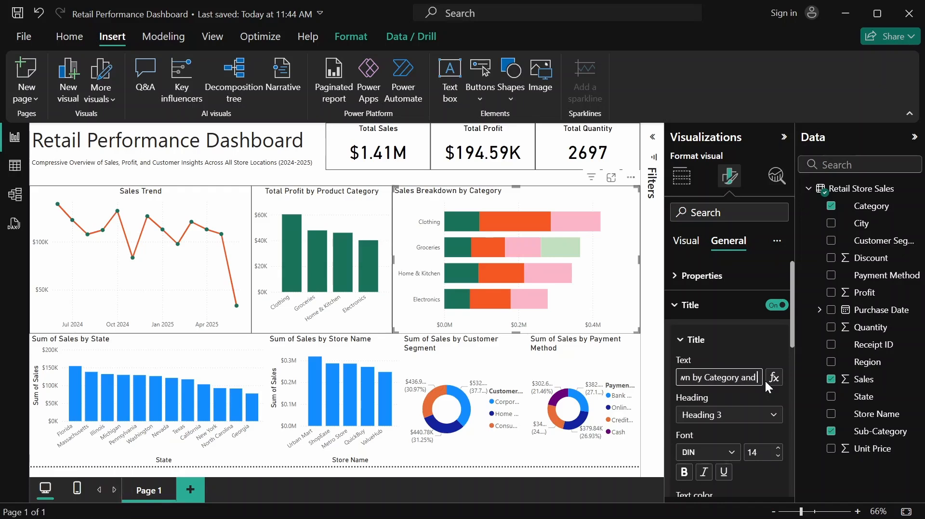
text( Sub-)
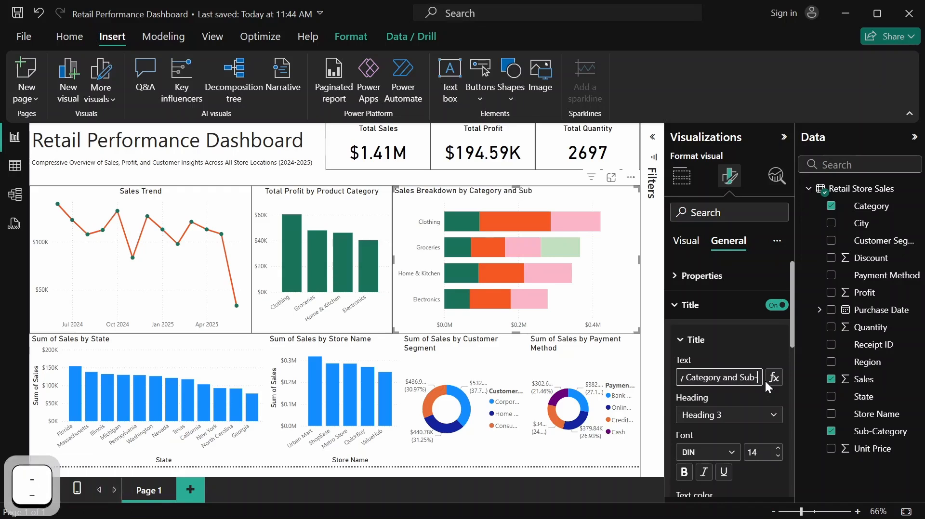
text(Categor)
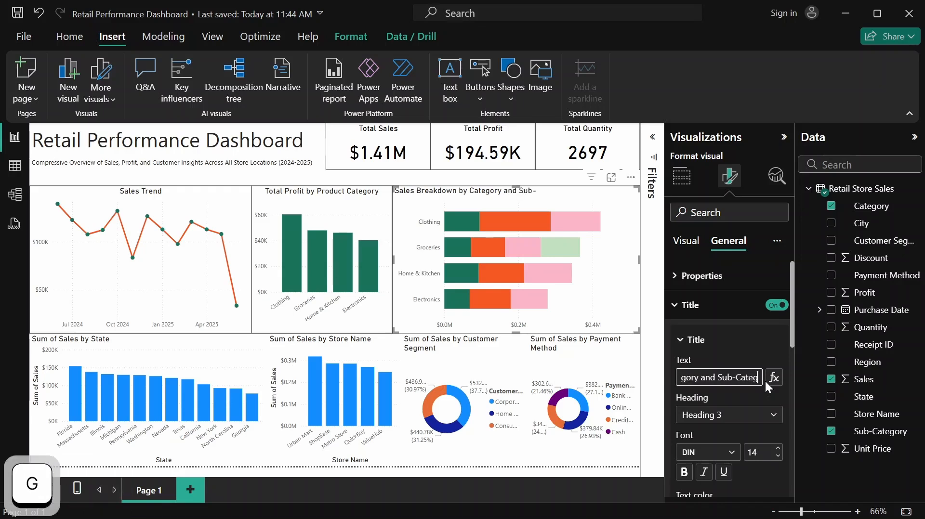
text(y)
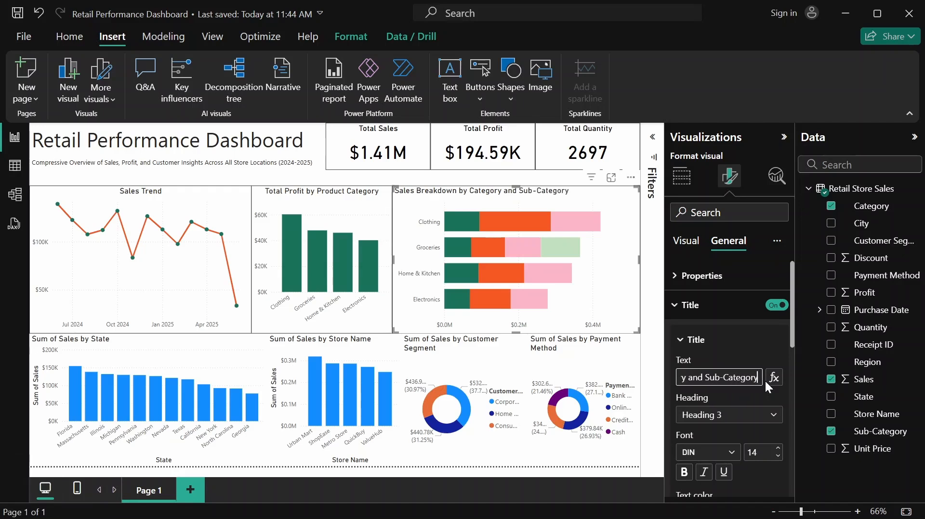
Center the title of the Sales Breakdown by Category and Sub-Category chart horizontally
click(752, 350)
scroll(750, 350, down, 2)
scroll(751, 354, down, 2)
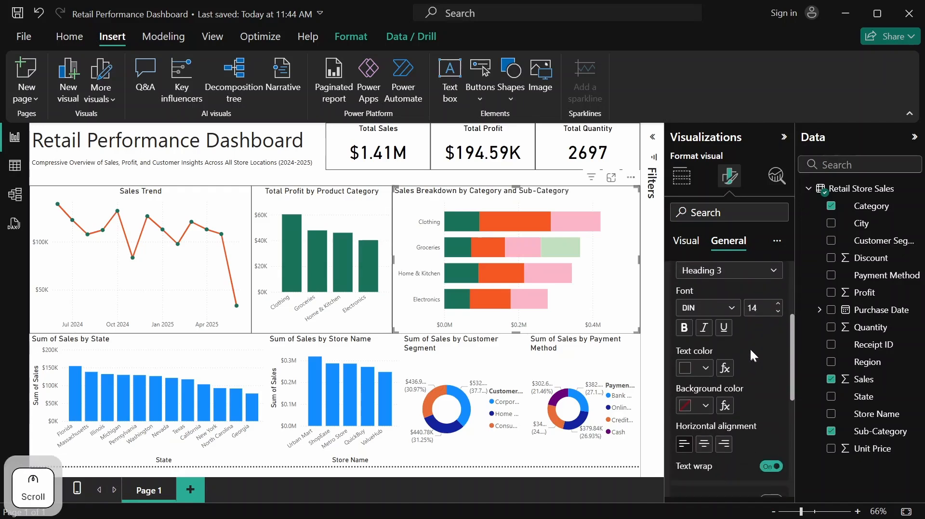
scroll(750, 348, down, 2)
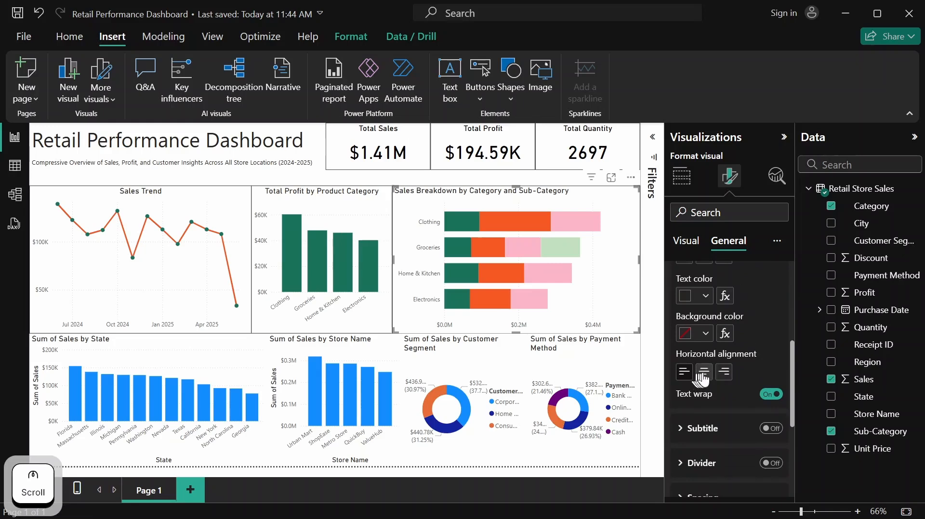
click(704, 373)
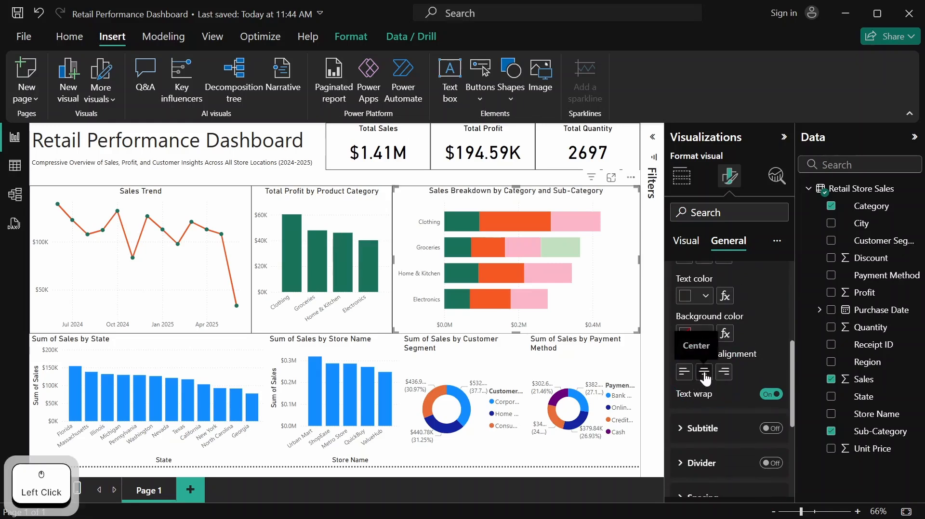
scroll(748, 344, up, 4)
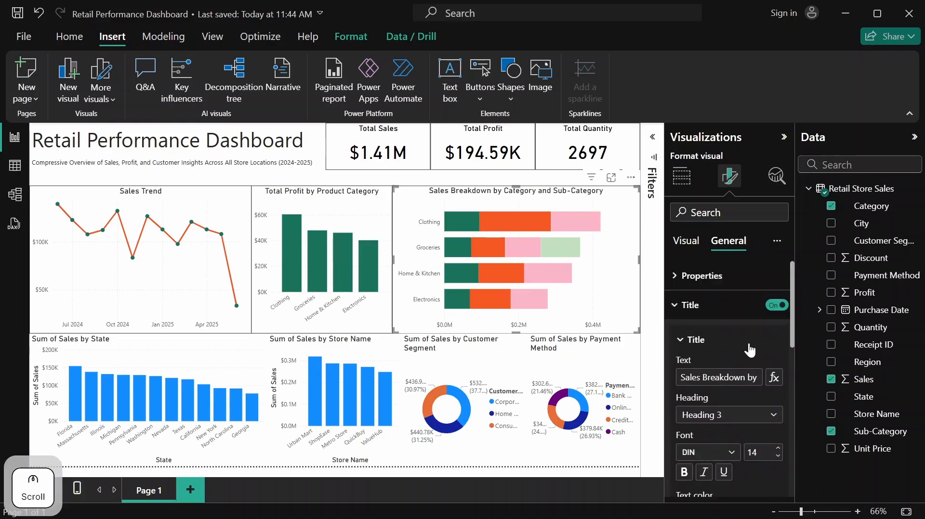
click(708, 308)
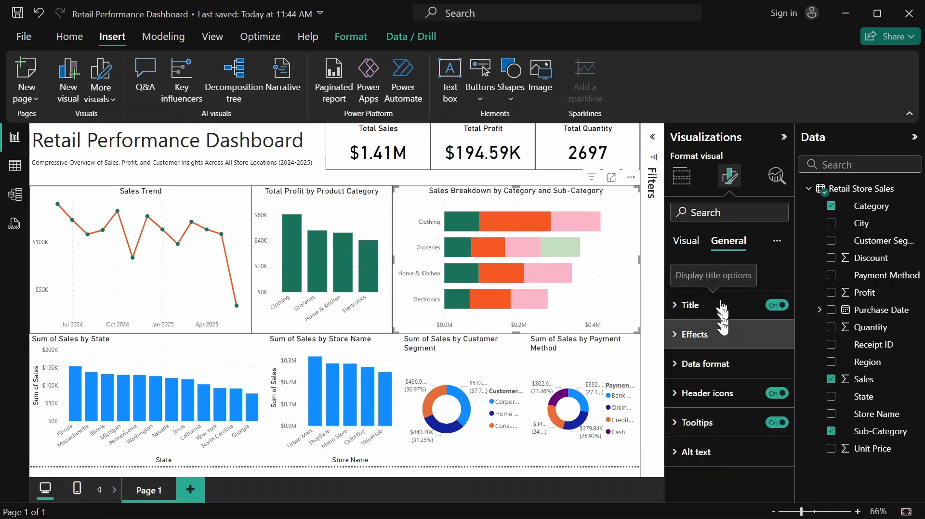
Turn on the visual border for the Sales Breakdown by Category and Sub-Category chart, and select the Sum of Sales by State chart
click(722, 334)
scroll(723, 332, down, 2)
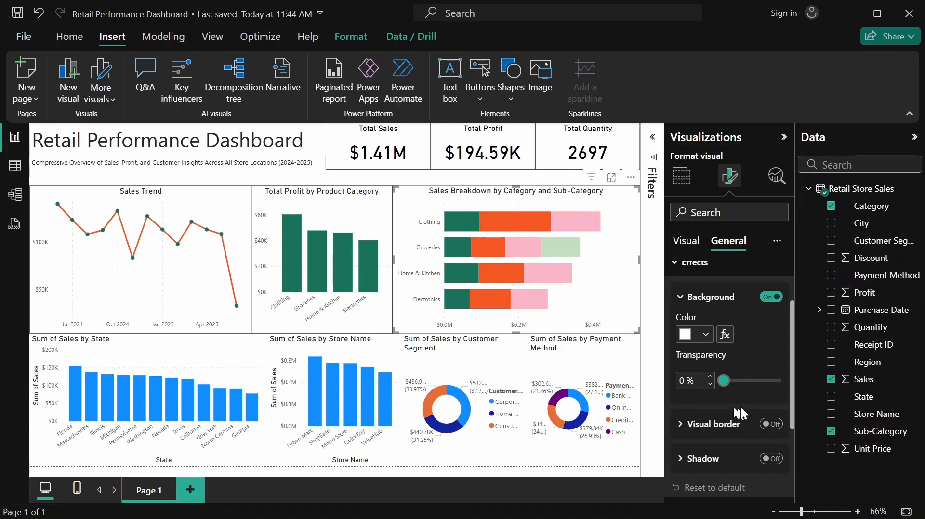
click(775, 427)
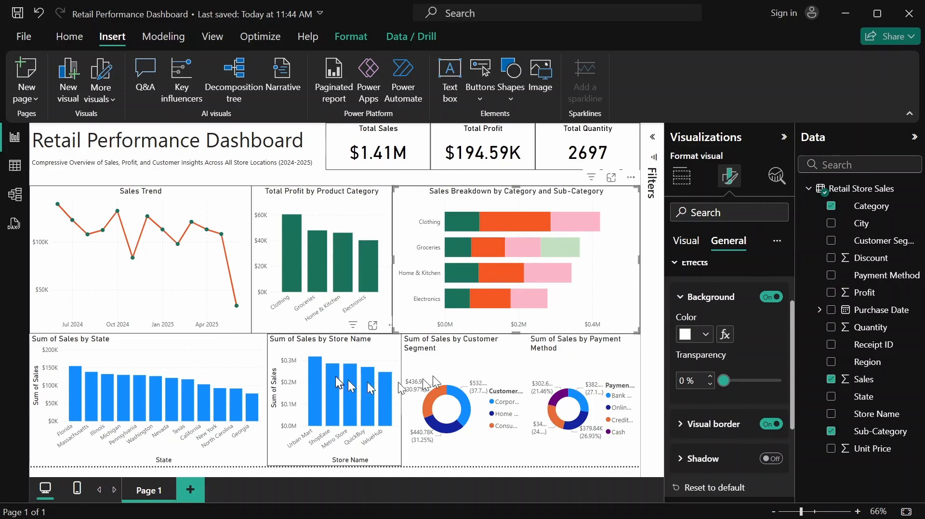
click(198, 362)
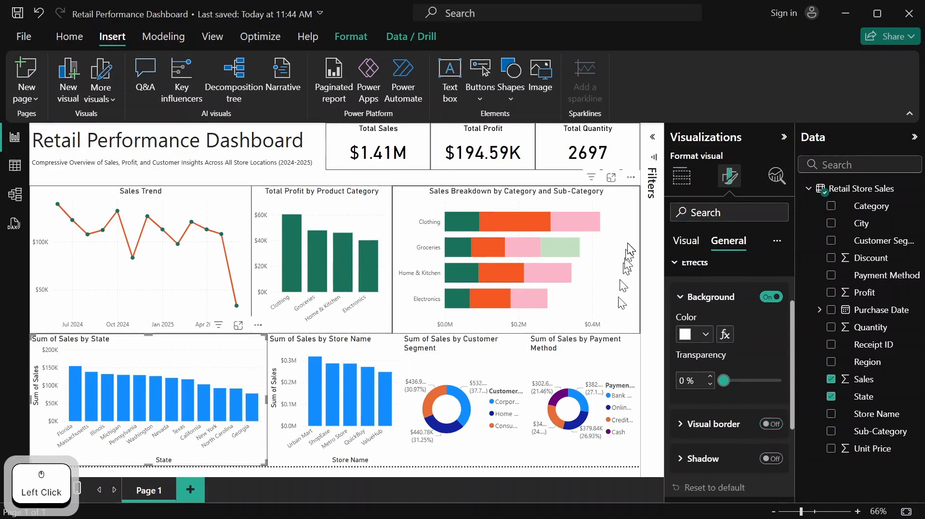
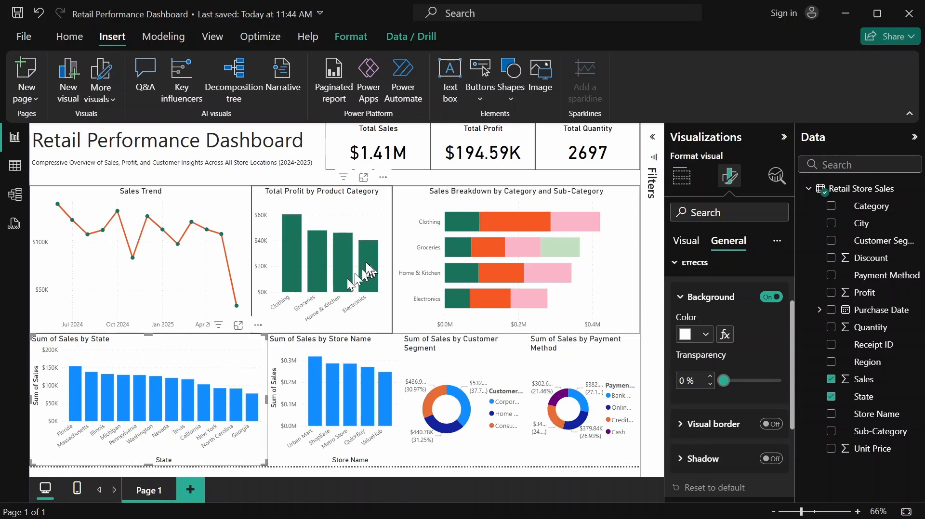
Move the three middle-row charts up together so they sit just beneath the KPI cards
click(607, 228)
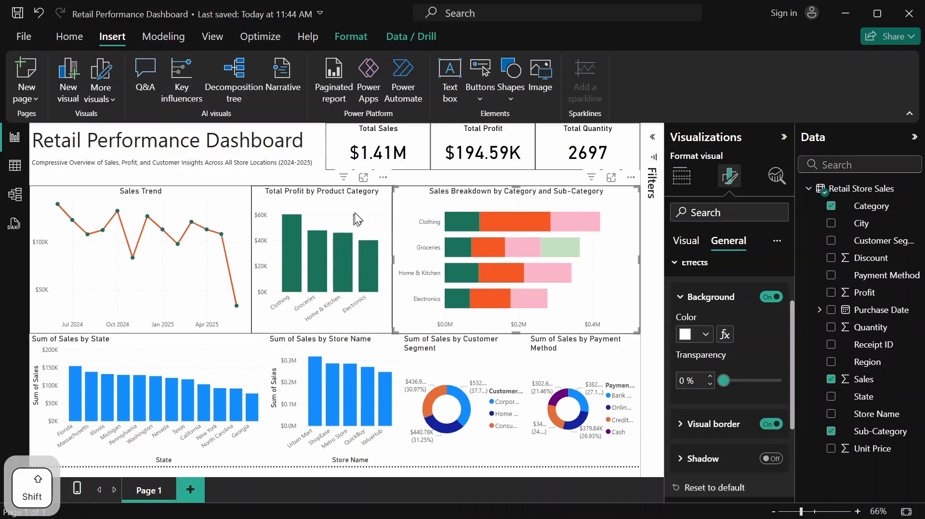
shift+click(337, 212)
shift+click(216, 209)
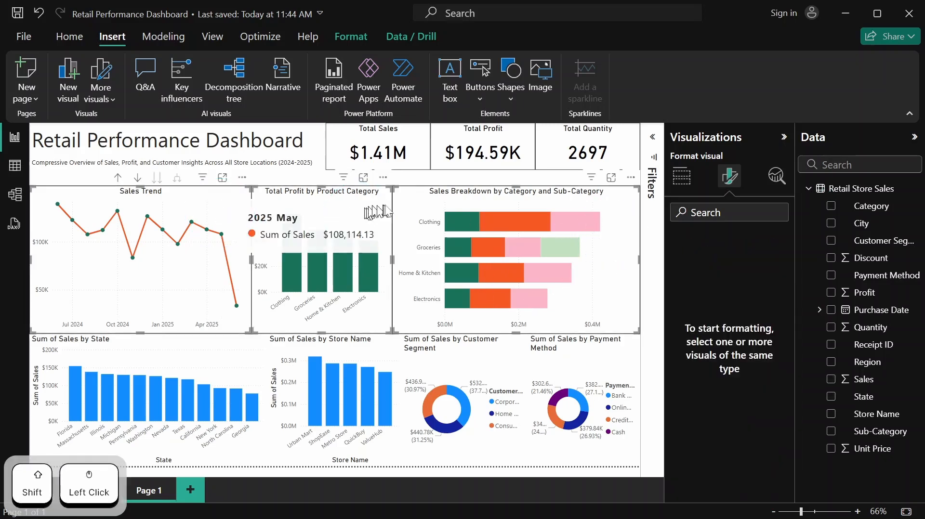
drag(381, 212, 386, 199)
click(386, 198)
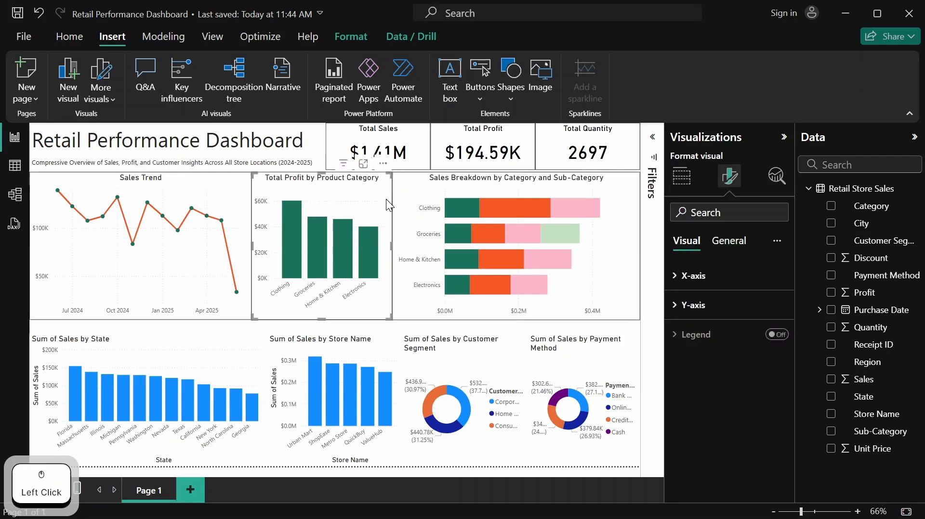
Move the State, Store Name, Customer Segment and Payment Method charts up together, close to the row above
click(226, 343)
shift+click(360, 350)
shift+click(475, 351)
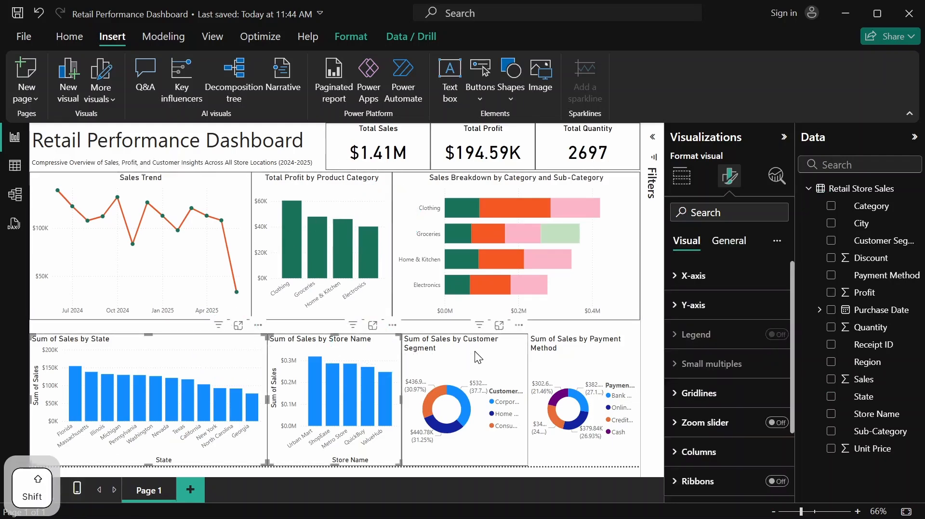
shift+click(574, 365)
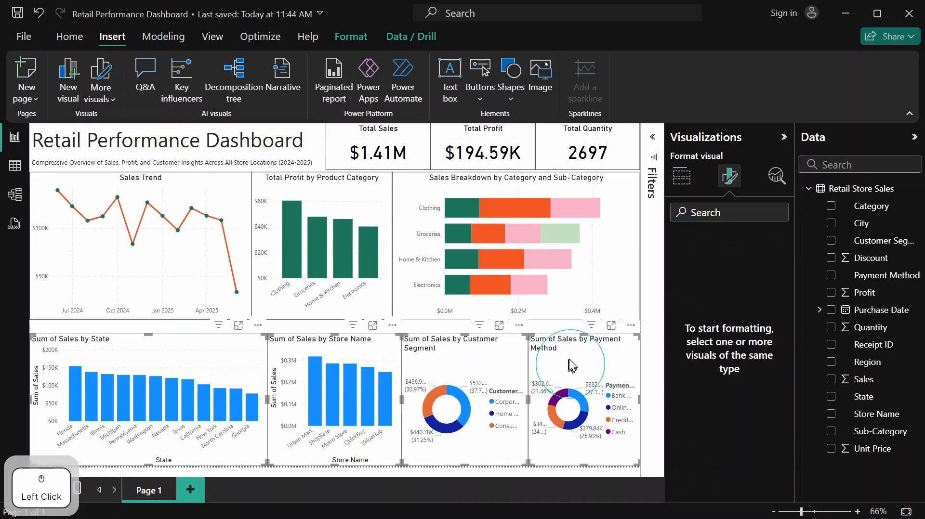
drag(569, 359, 571, 345)
click(570, 345)
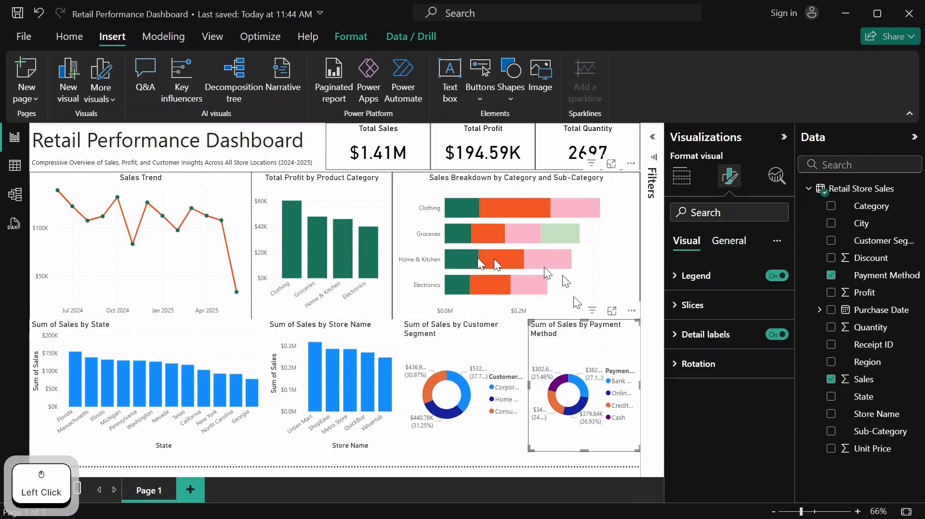
Turn off the X-axis title on the Sum of Sales by State chart
click(201, 337)
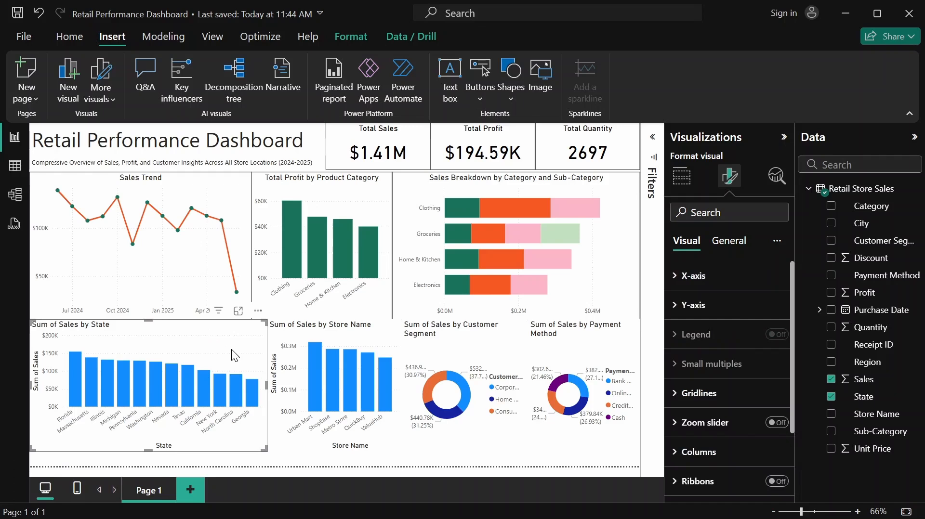
mouse_move(96, 400)
click(730, 282)
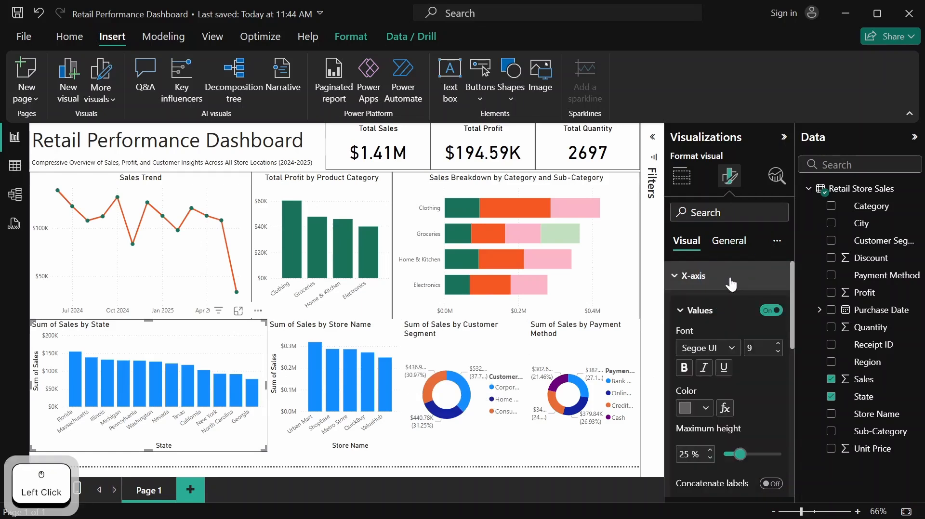
scroll(713, 327, down, 5)
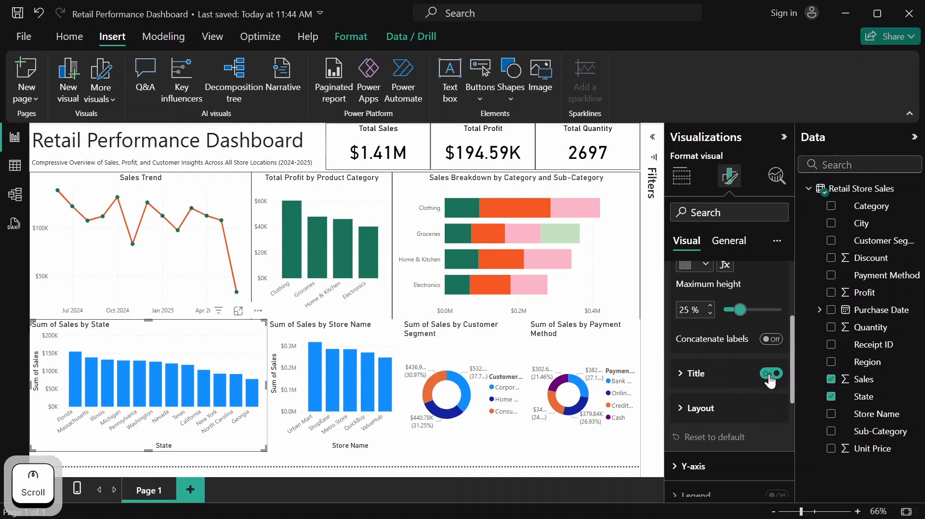
click(770, 374)
scroll(741, 368, up, 5)
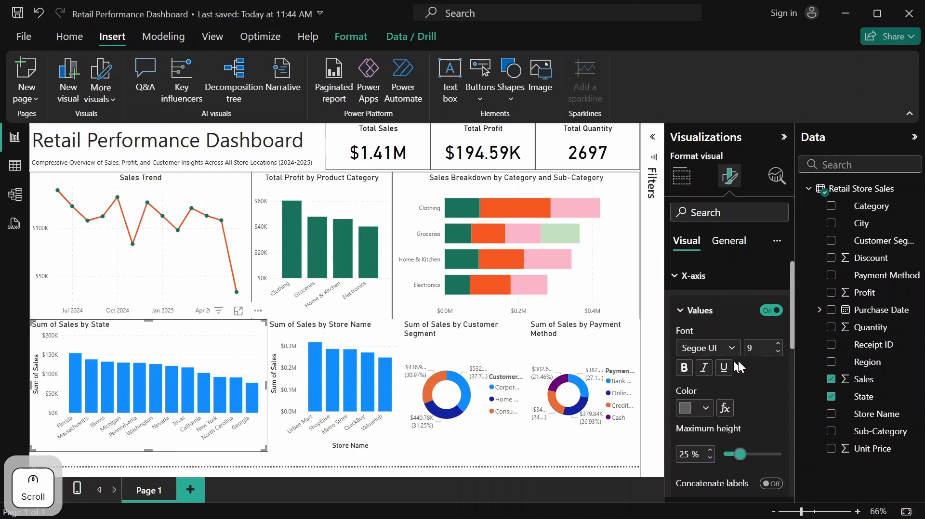
click(694, 274)
Turn off the Y-axis title on the Sum of Sales by State chart
click(697, 305)
scroll(698, 318, down, 5)
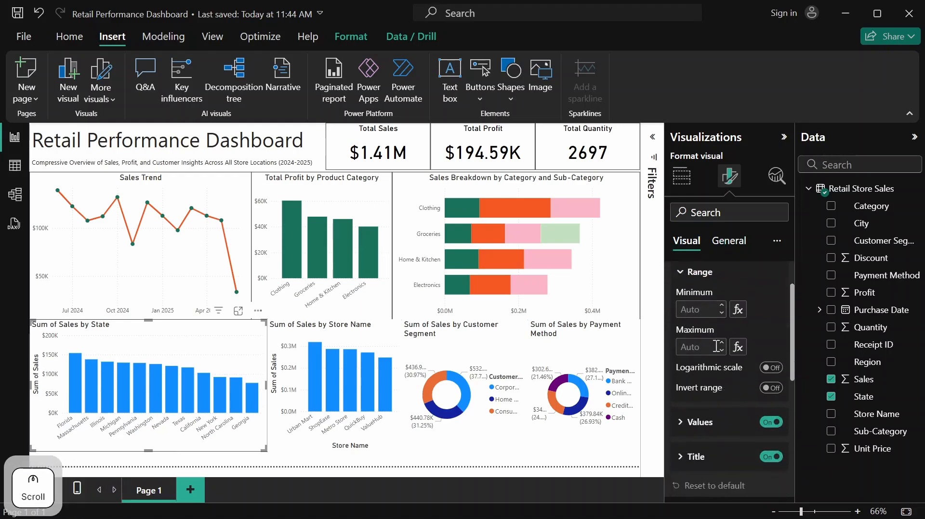
click(770, 380)
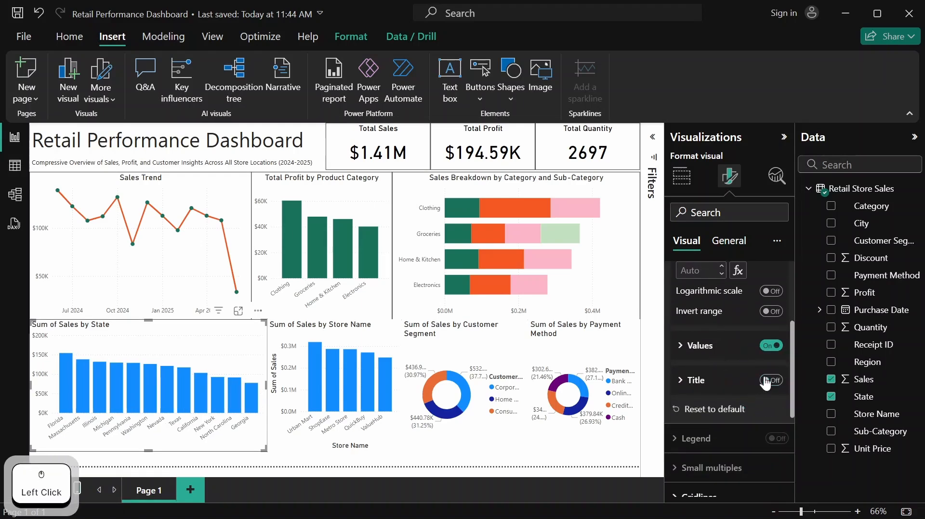
scroll(742, 369, up, 2)
scroll(722, 347, up, 2)
click(698, 313)
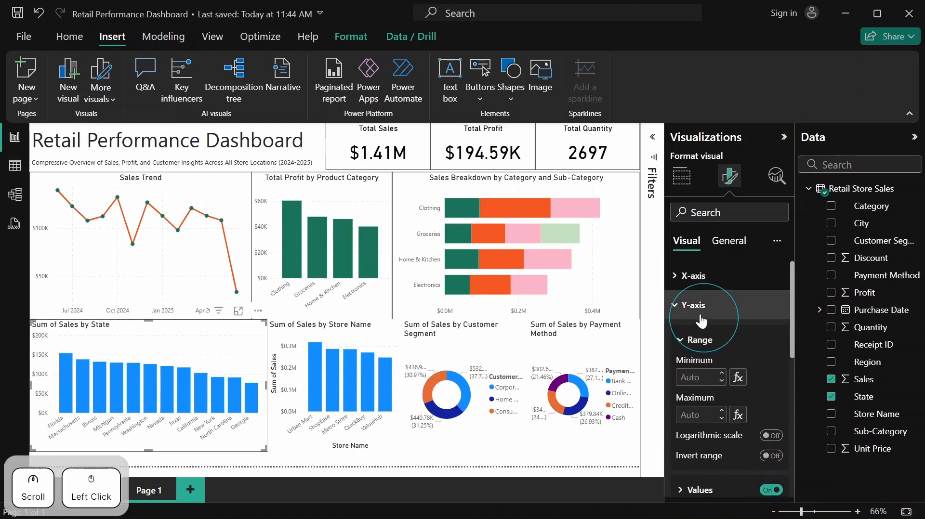
Recolor the columns of the Sum of Sales by State chart to the recent dark green #1A7259
scroll(706, 344, down, 2)
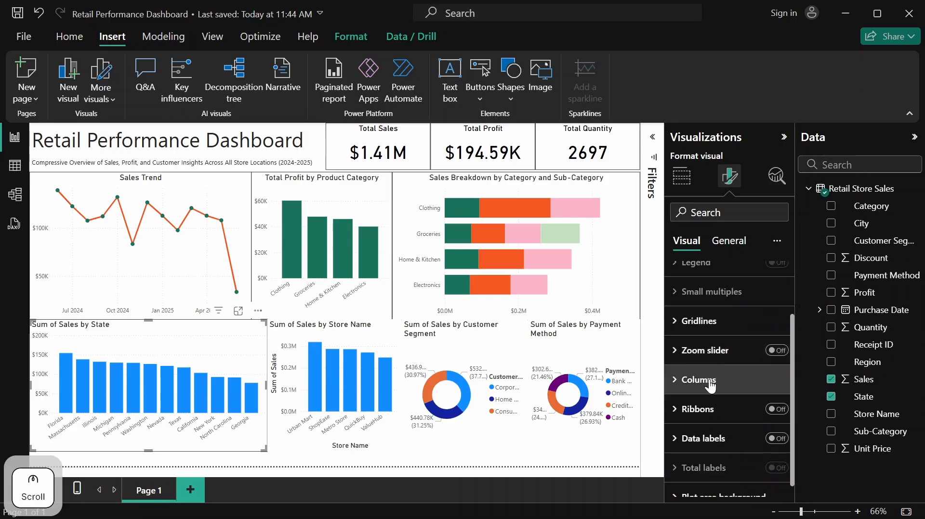
click(707, 379)
scroll(713, 381, down, 2)
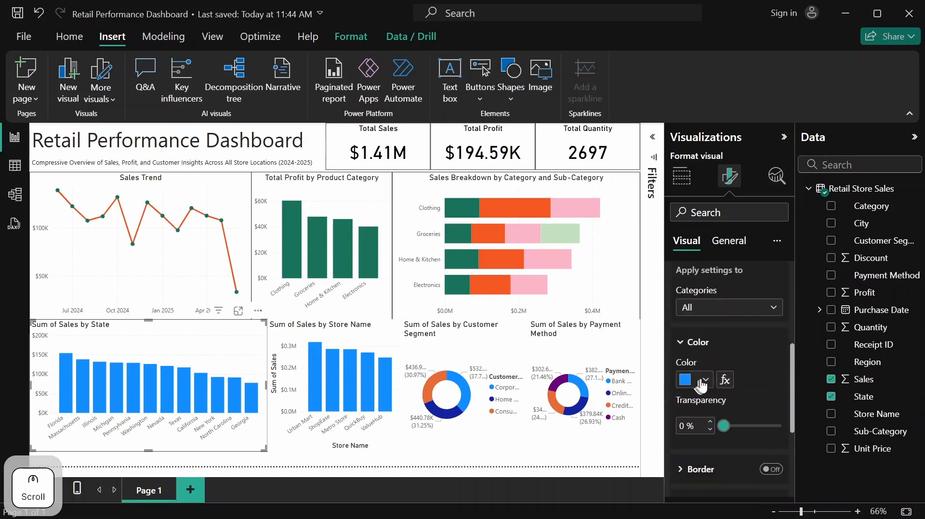
click(701, 382)
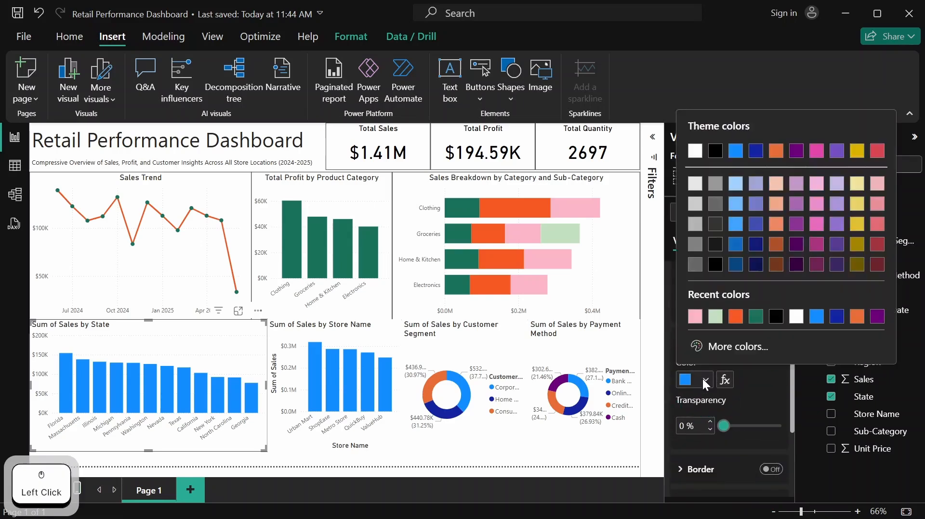
click(754, 318)
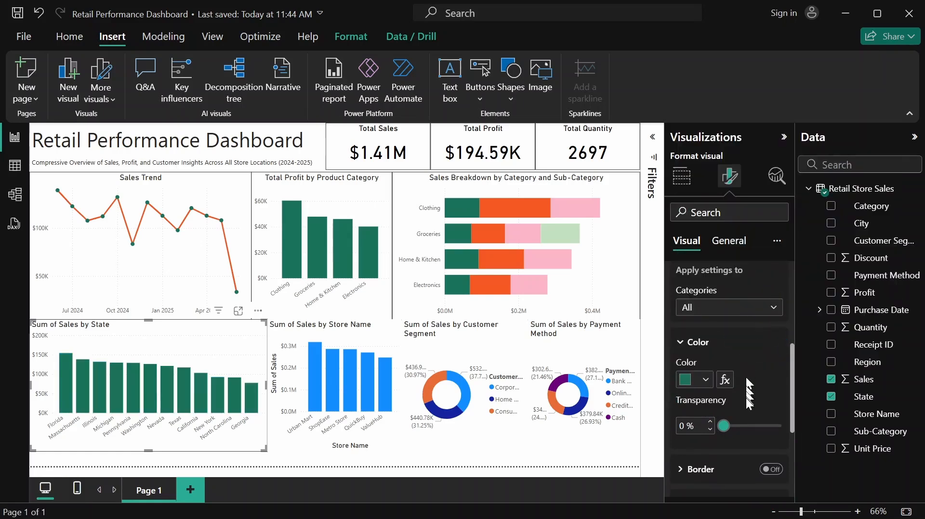
scroll(746, 398, up, 3)
scroll(746, 397, down, 4)
scroll(748, 401, up, 4)
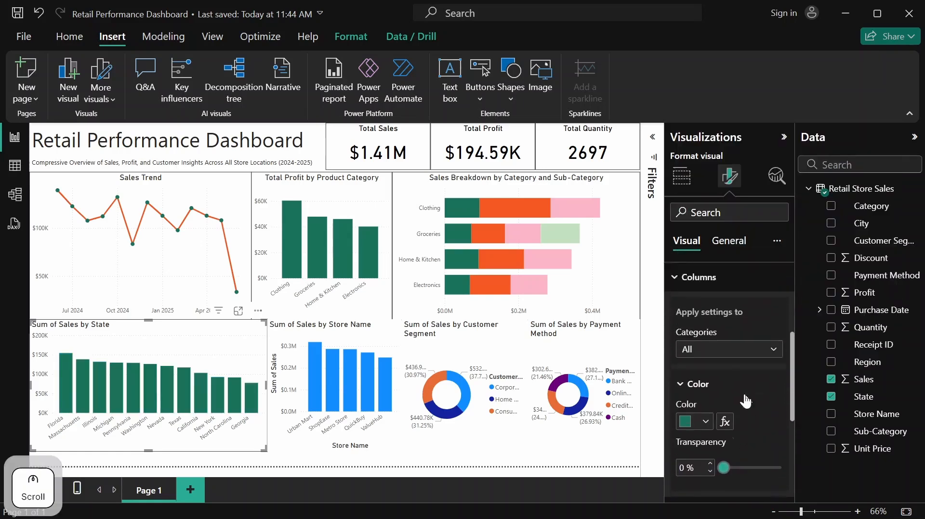
click(704, 382)
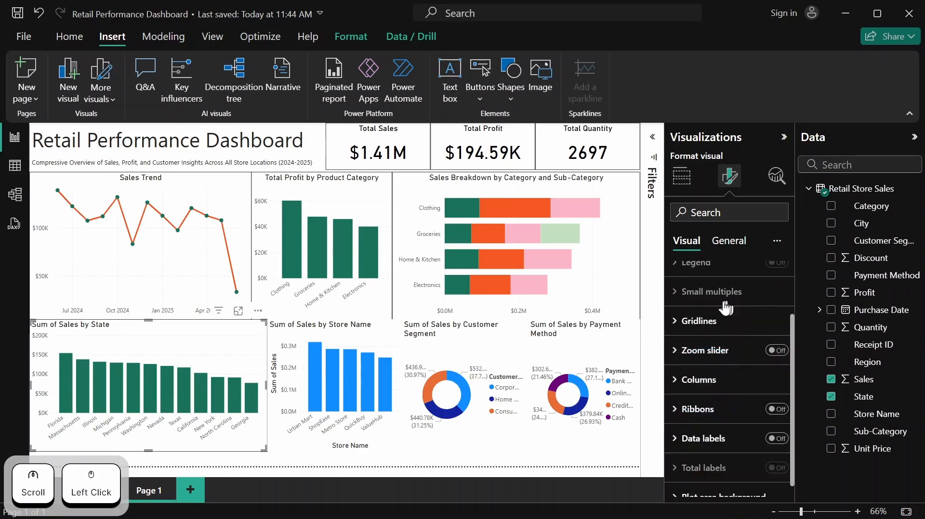
Set the height of the Sum of Sales by State chart to 309
scroll(734, 269, up, 2)
click(732, 247)
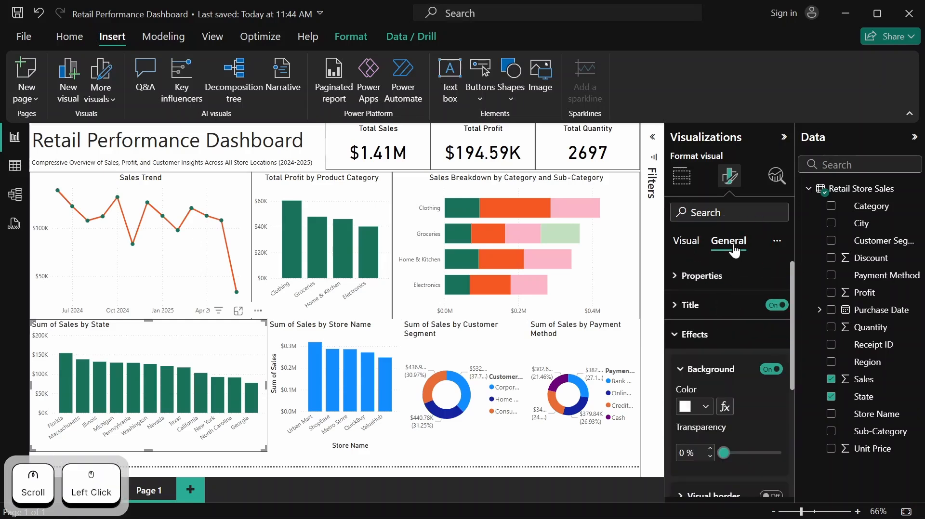
click(717, 276)
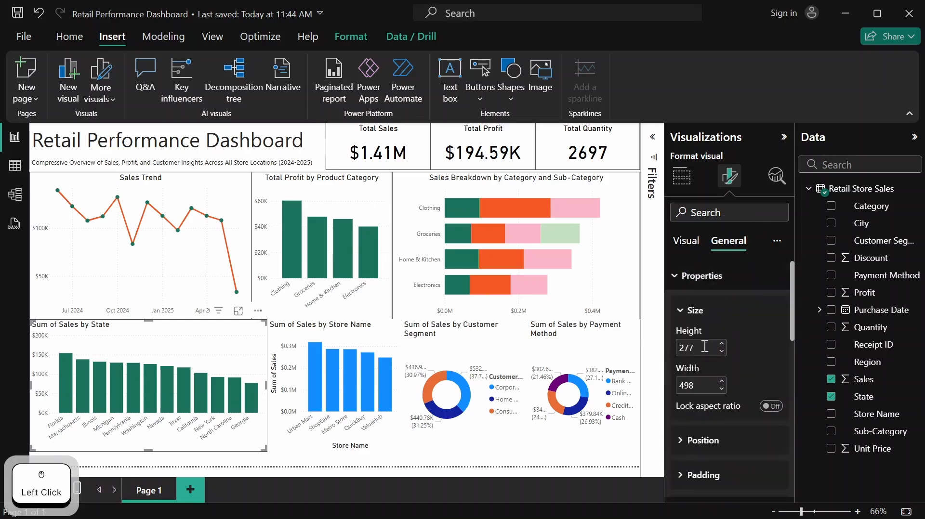
click(699, 348)
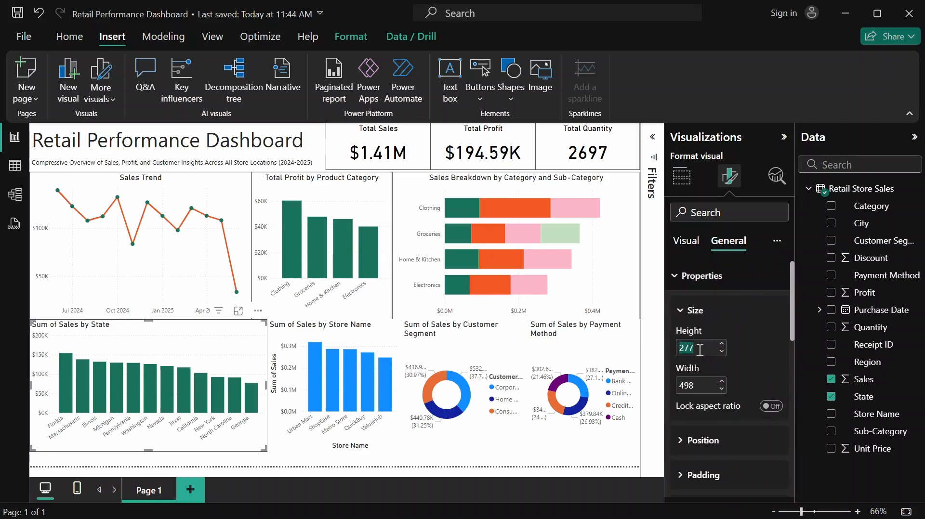
text(310)
key(Return)
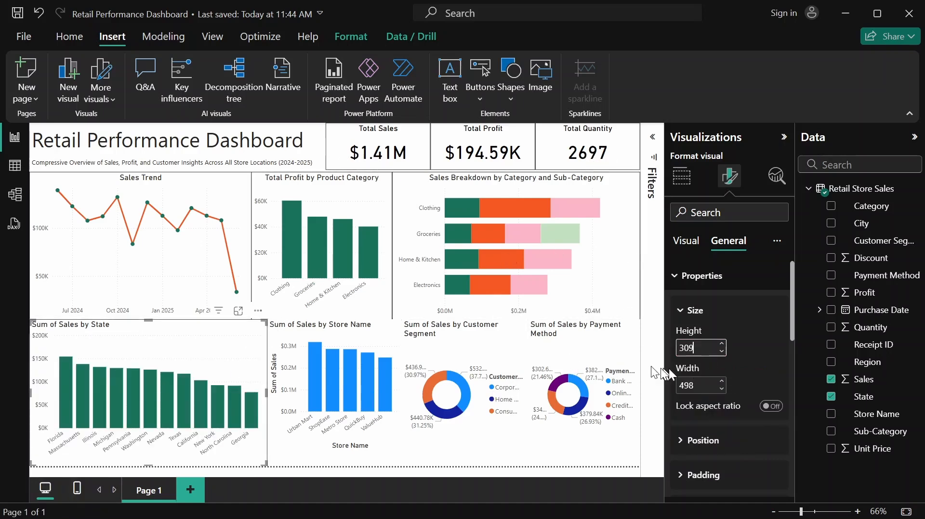
Nudge the Sales Trend, Total Profit and Sales Breakdown charts up together to meet the KPI cards' lower edge
click(633, 245)
shift+click(261, 198)
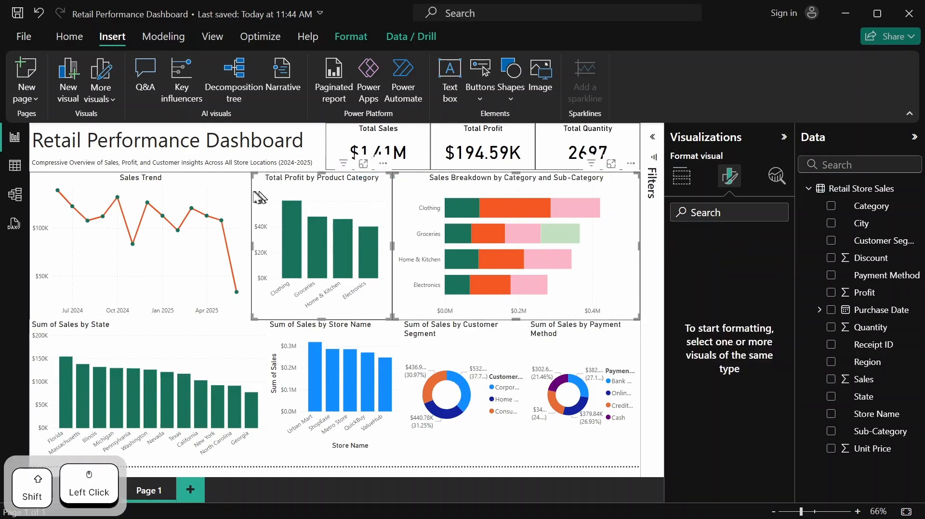
shift+click(230, 188)
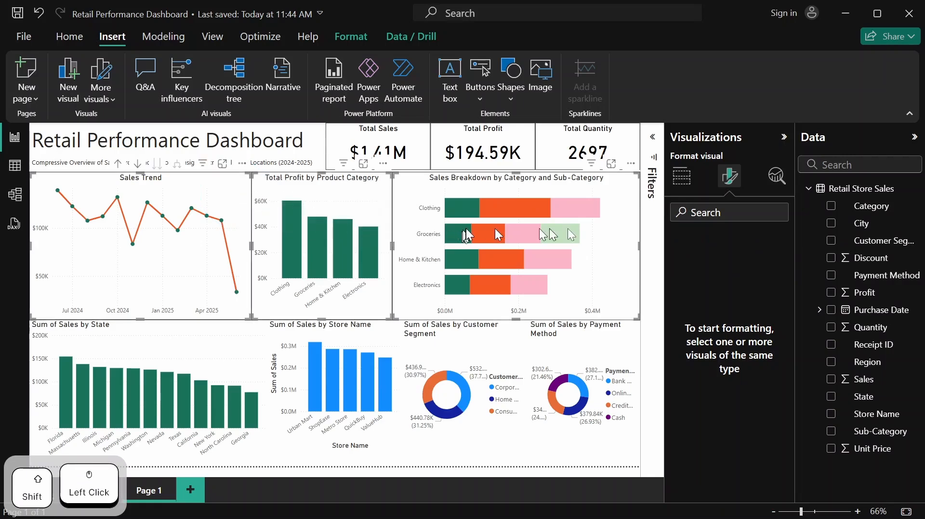
shift+click(618, 259)
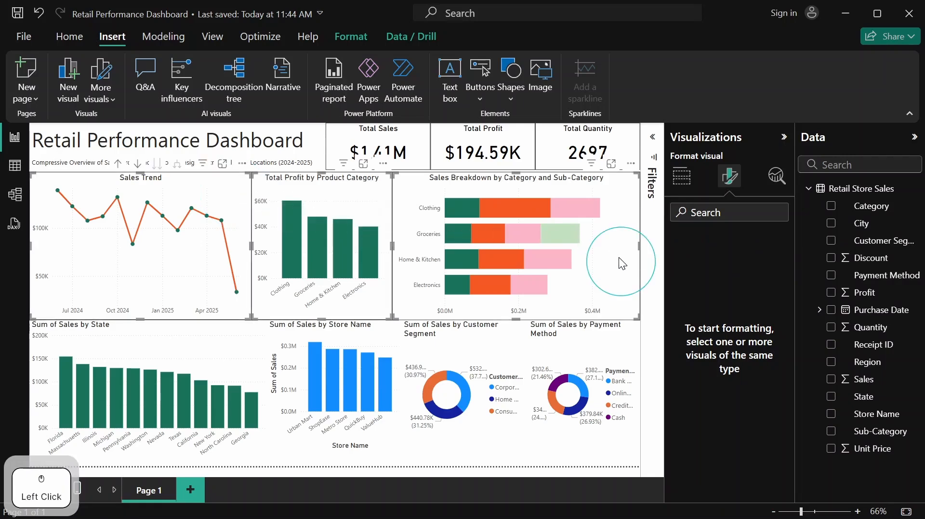
drag(622, 264, 615, 256)
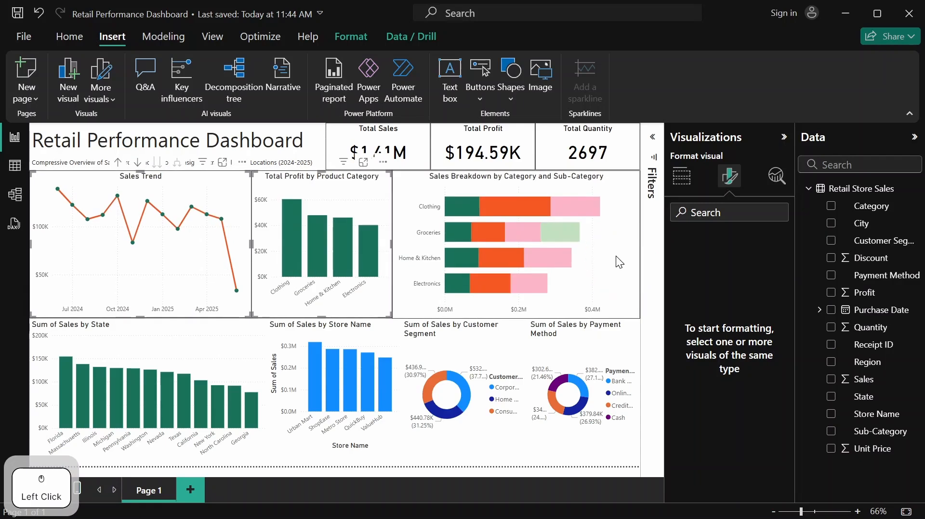
click(616, 256)
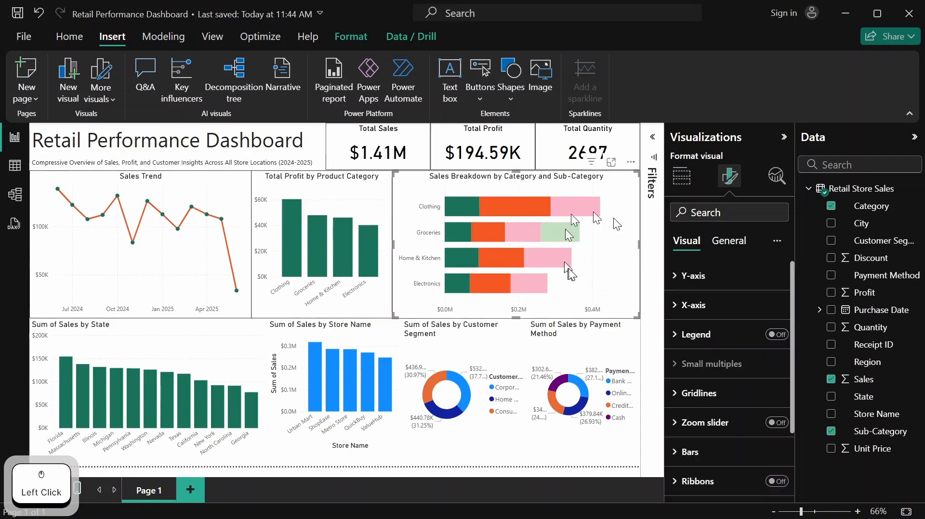
Select the State, Store Name, Customer Segment and Payment Method charts together
click(250, 326)
shift+click(340, 333)
shift+click(446, 338)
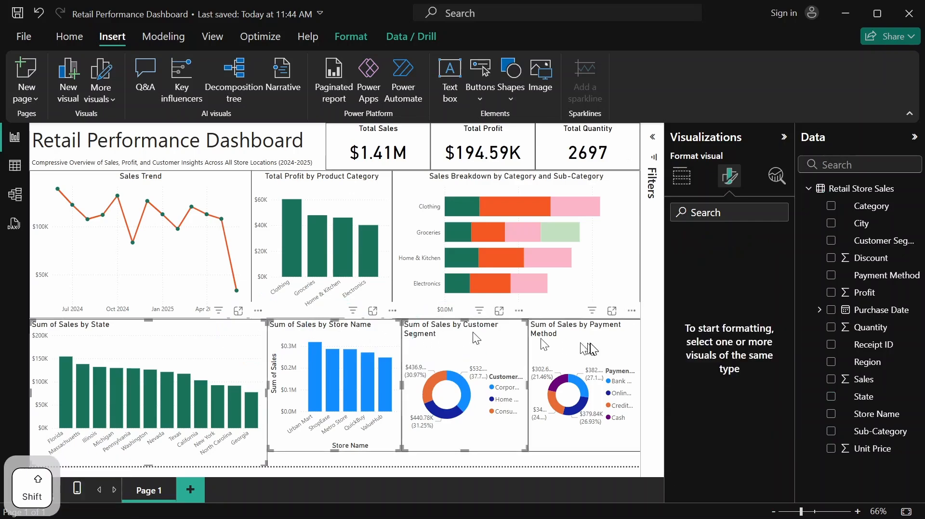
shift+click(587, 348)
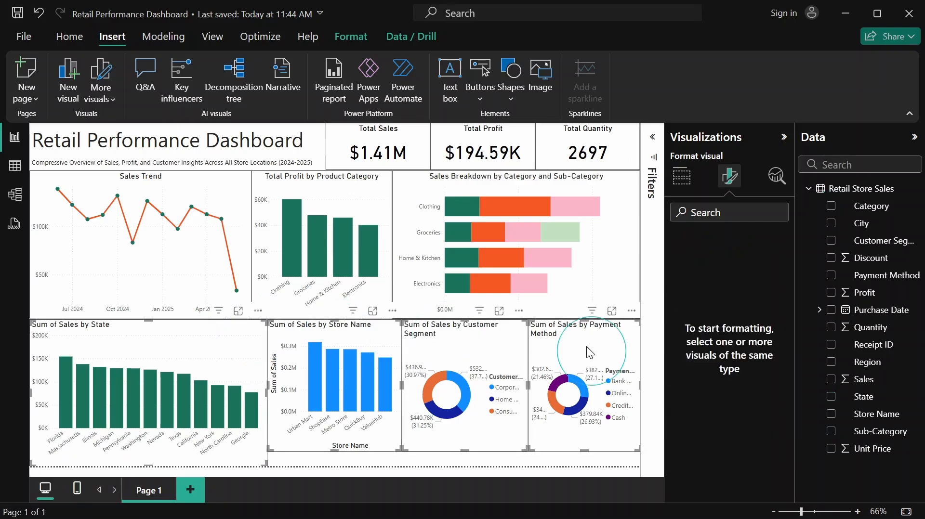
drag(586, 347, 543, 346)
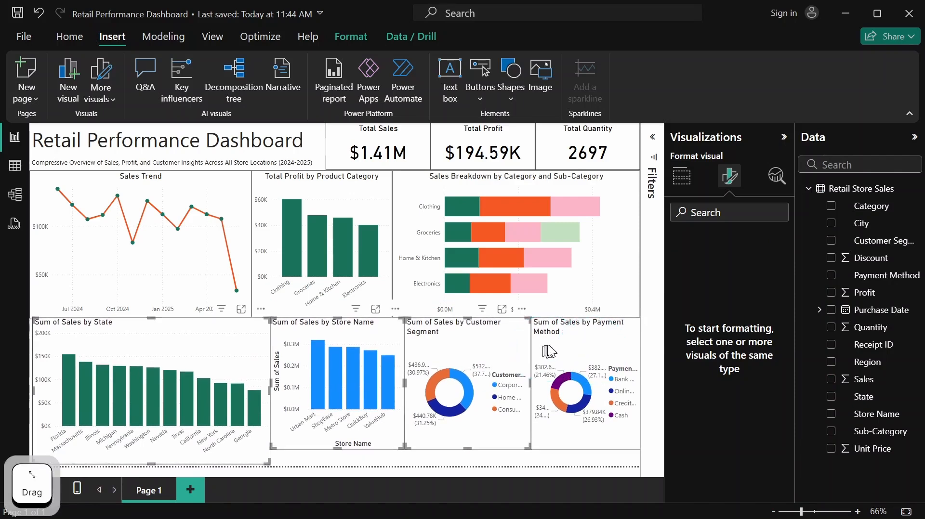
click(552, 345)
key(ctrl+z)
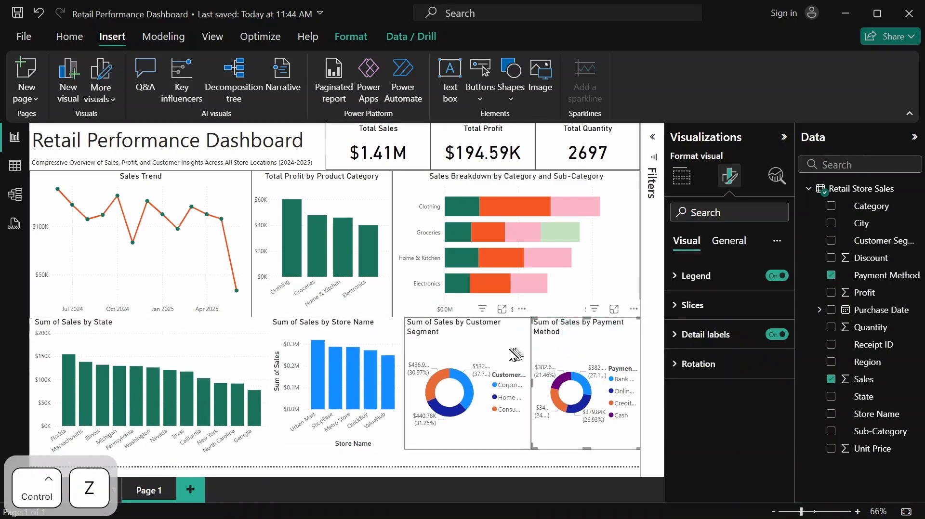
Move the four bottom-row charts up slightly to meet the middle row, and shift the Sum of Sales by State chart back to the page edge
click(546, 347)
drag(545, 345, 539, 350)
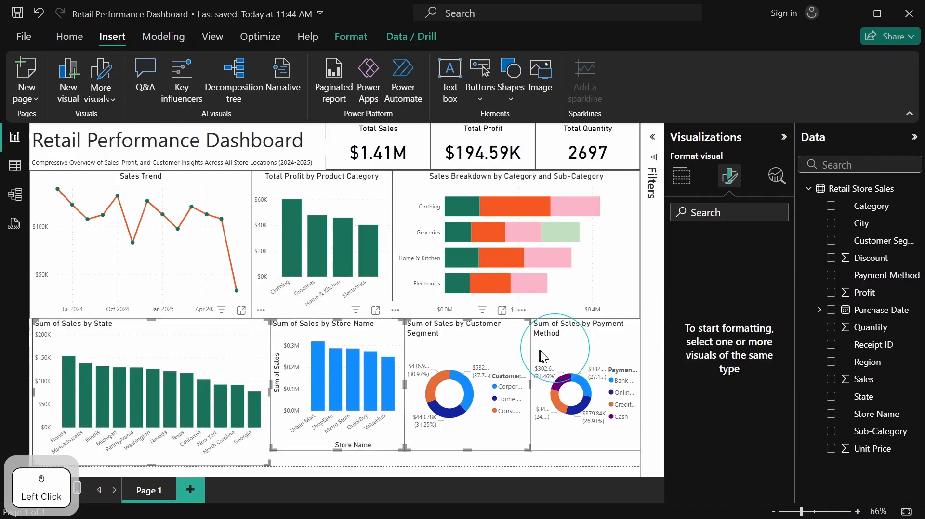
click(244, 337)
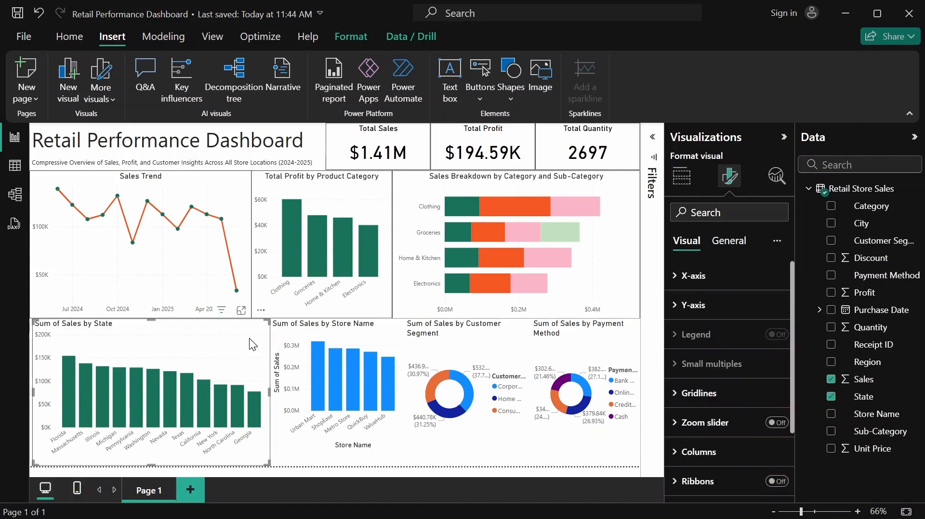
click(245, 340)
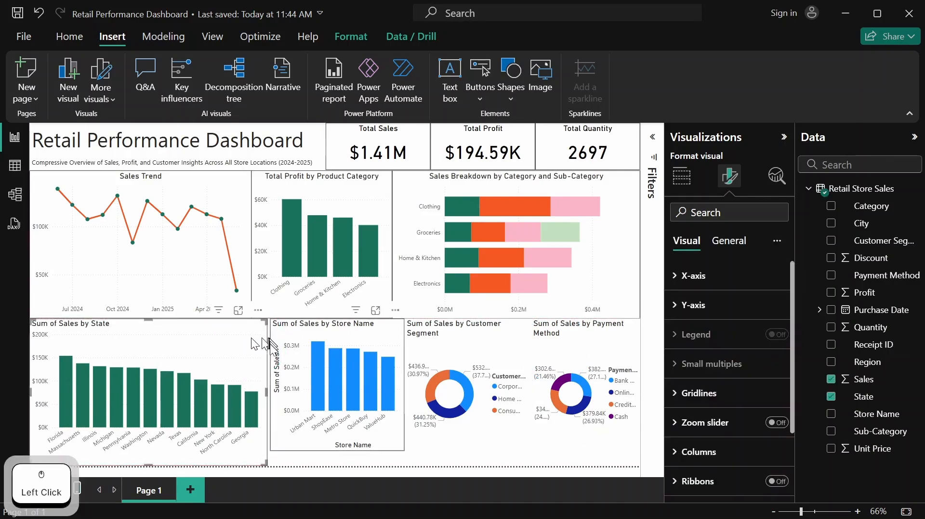
Set the Sum of Sales by State chart's height to 310 and width to 465
click(247, 340)
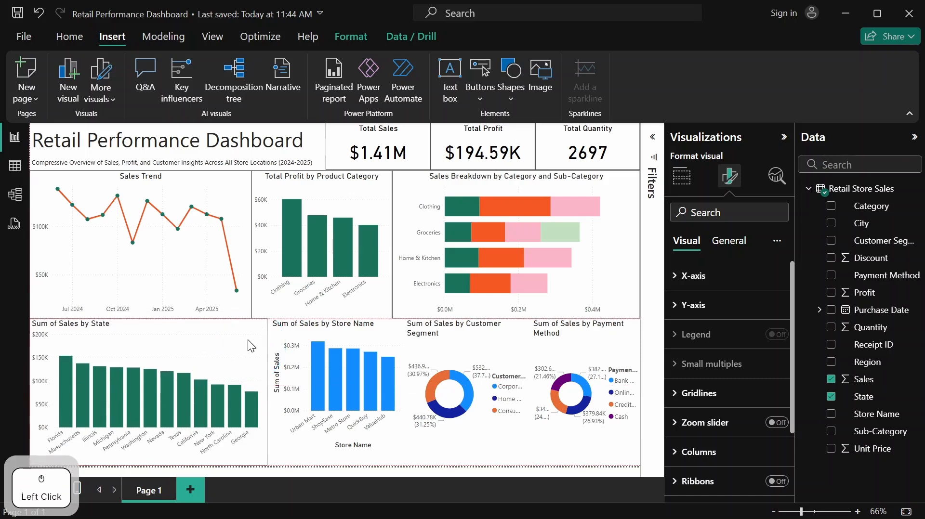
click(733, 241)
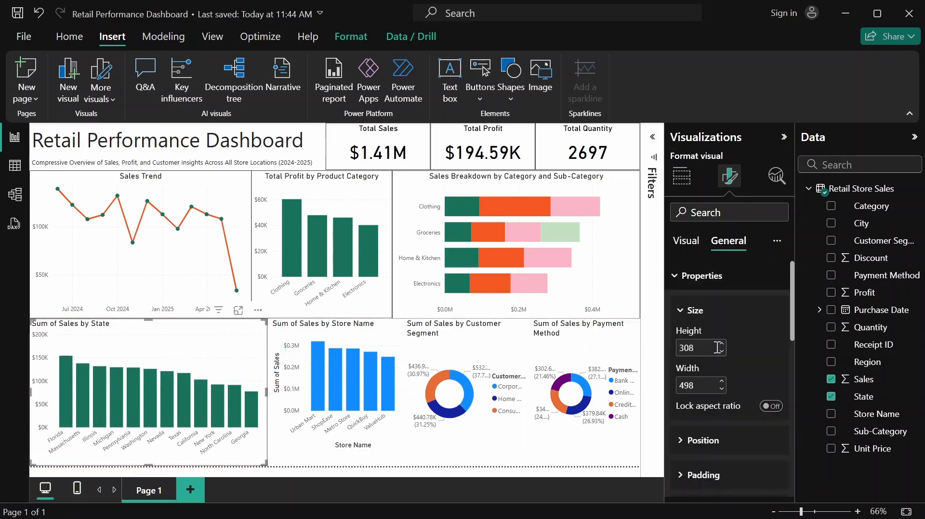
click(722, 345)
click(722, 345)
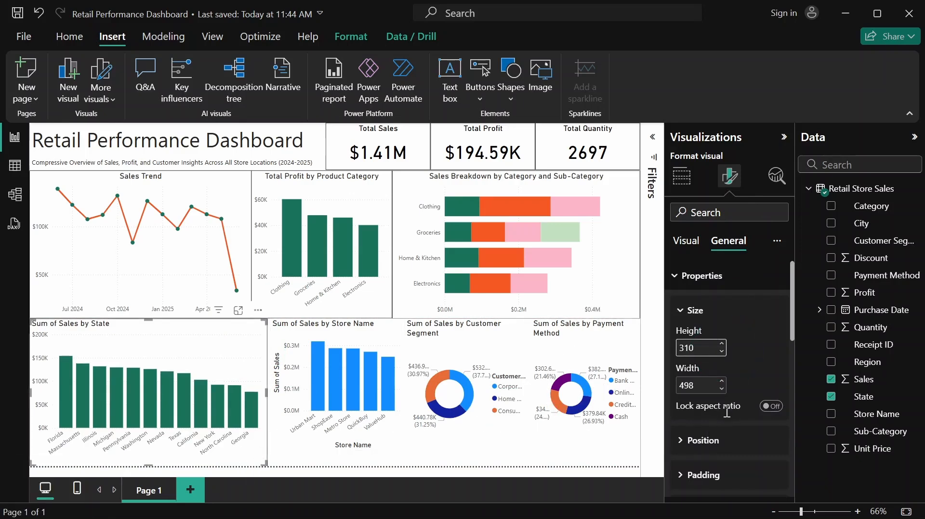
click(697, 386)
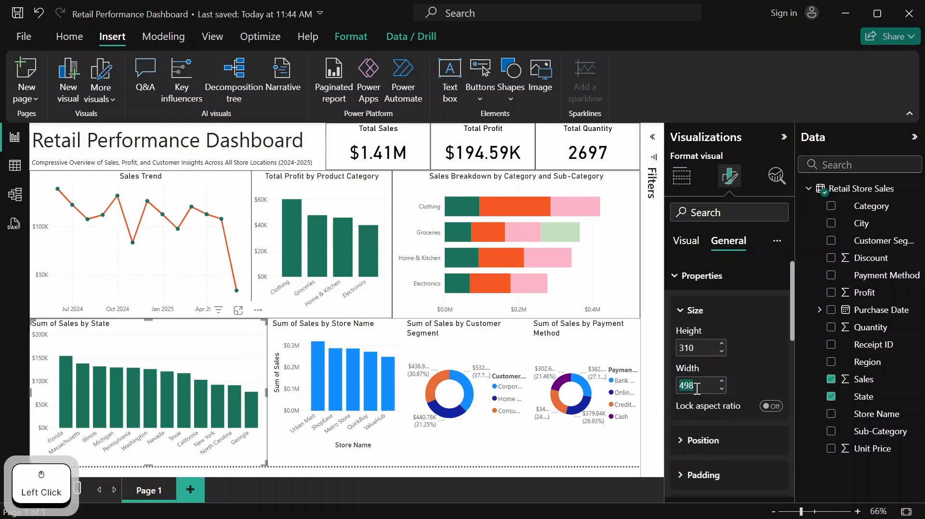
text(465)
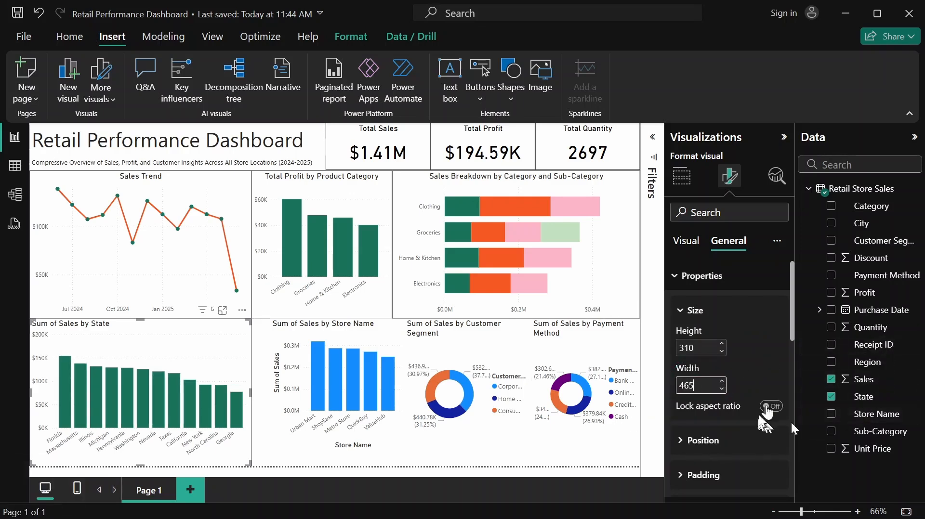
click(738, 276)
Retitle the Sum of Sales by State chart as "Sales by State"
click(730, 305)
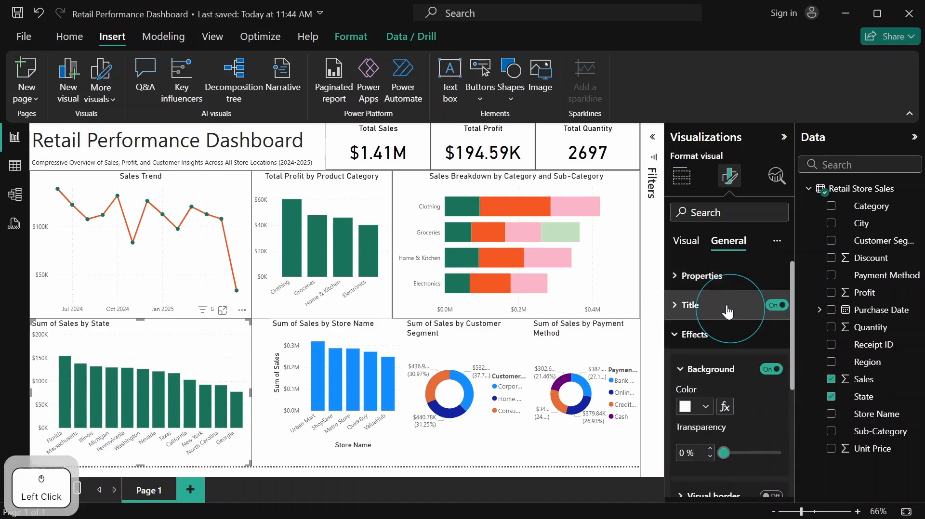
drag(680, 376, 694, 373)
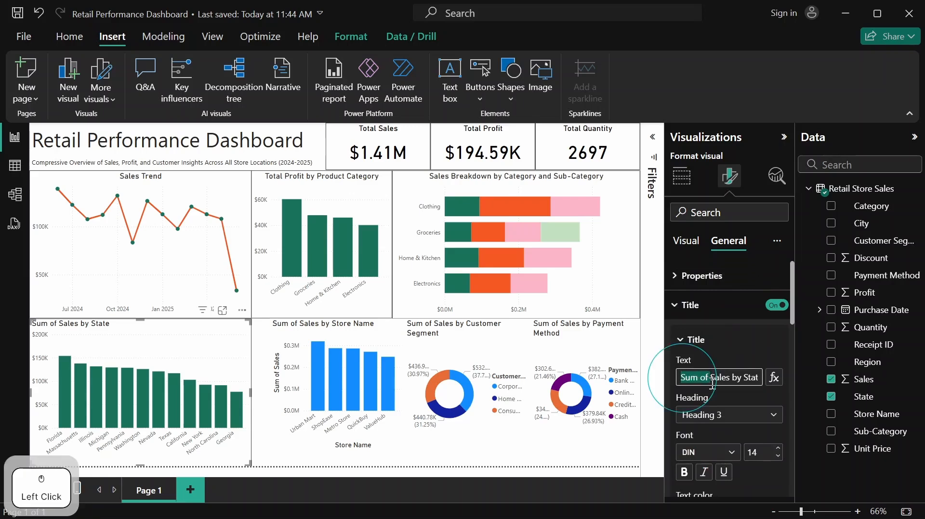
key(Delete)
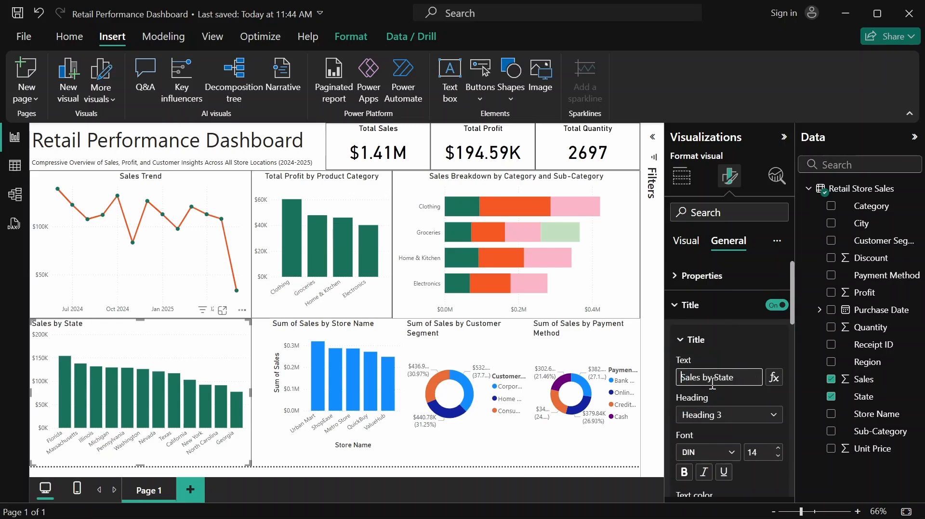
click(750, 329)
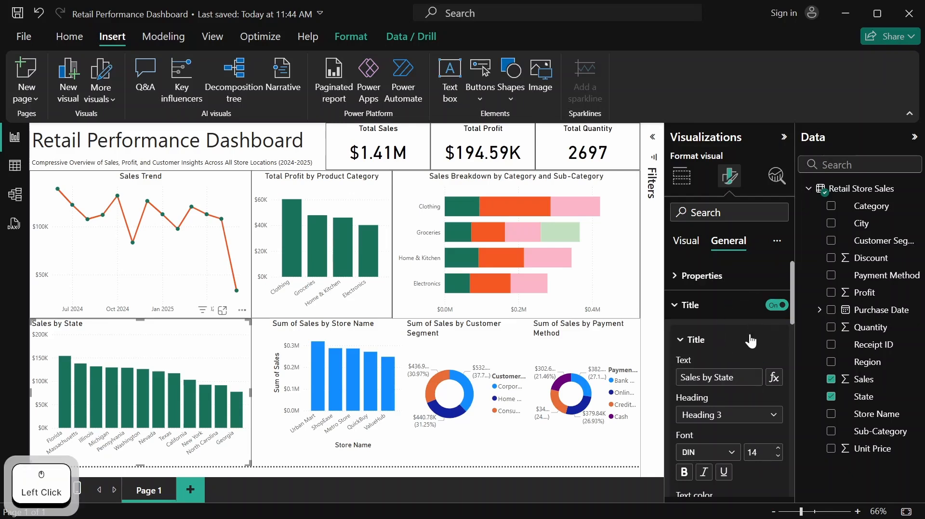
Center the title of the Sales by State chart horizontally
scroll(744, 350, down, 2)
scroll(746, 357, down, 2)
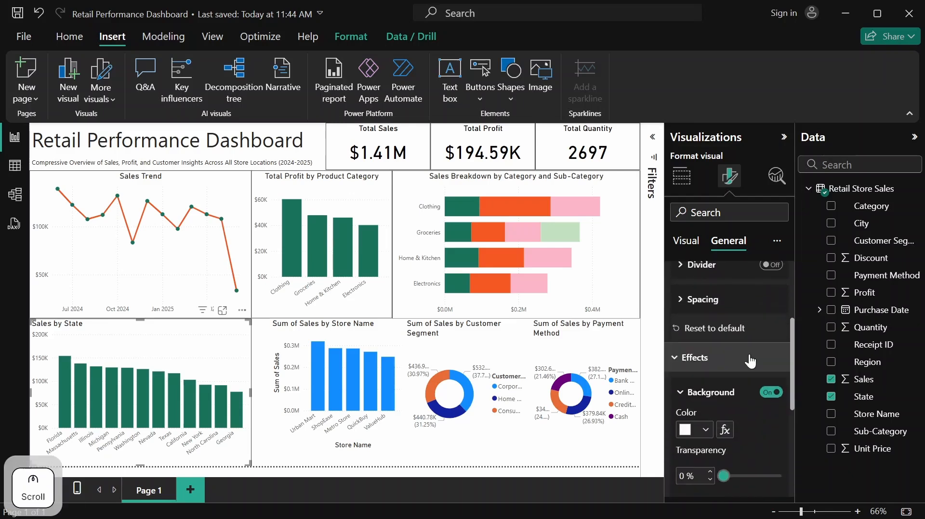
scroll(750, 361, up, 4)
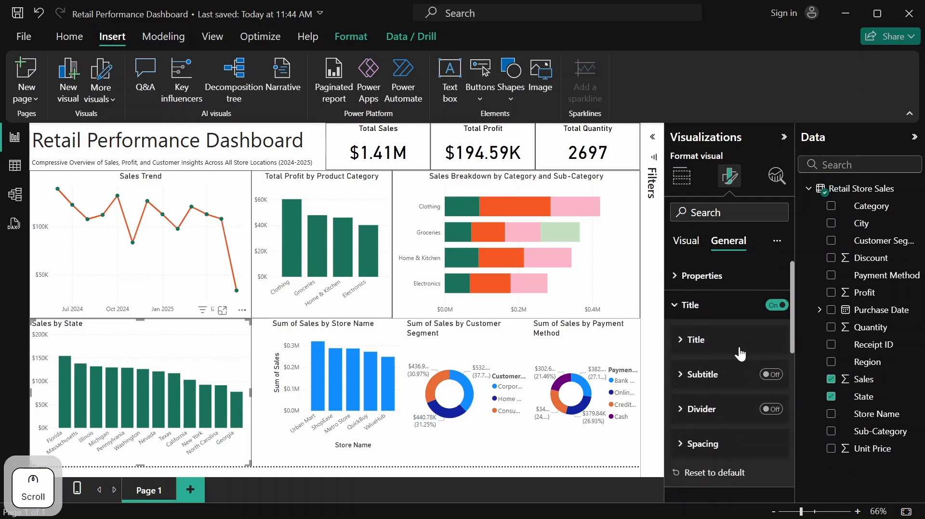
click(726, 344)
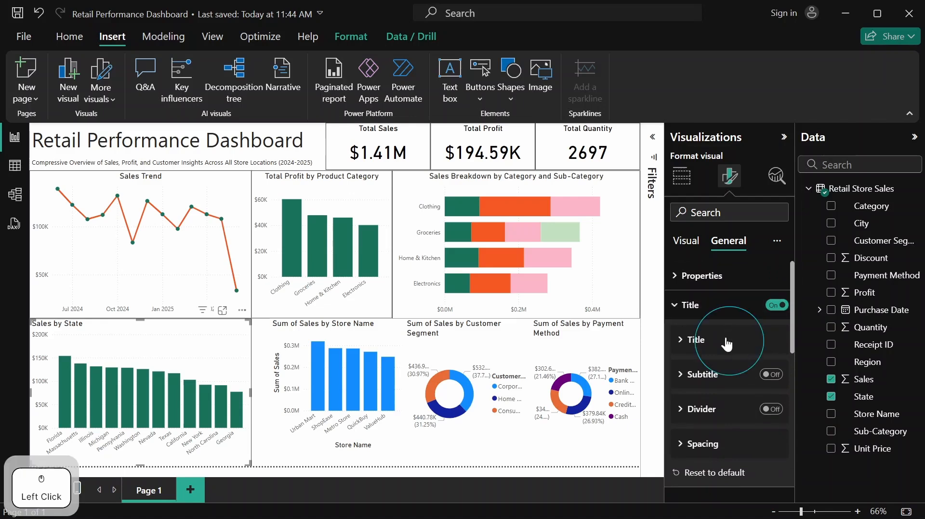
scroll(723, 343, down, 5)
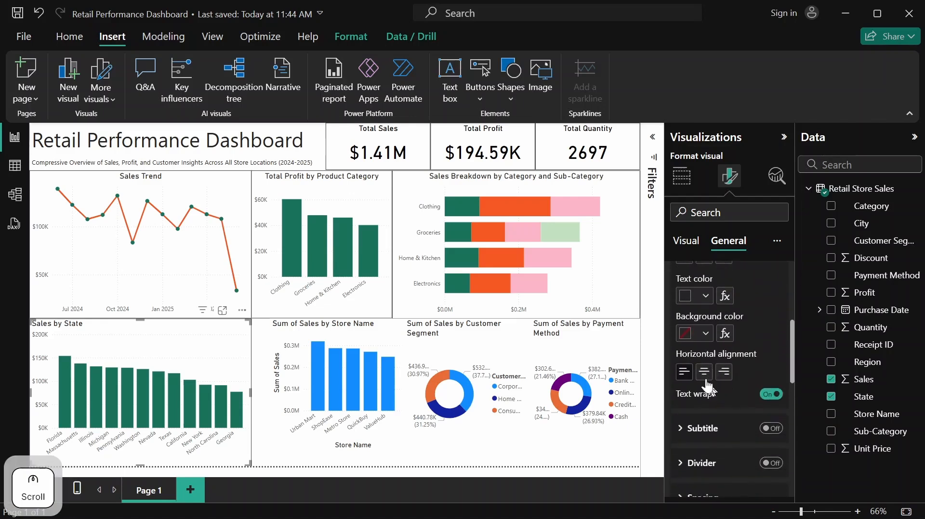
click(705, 372)
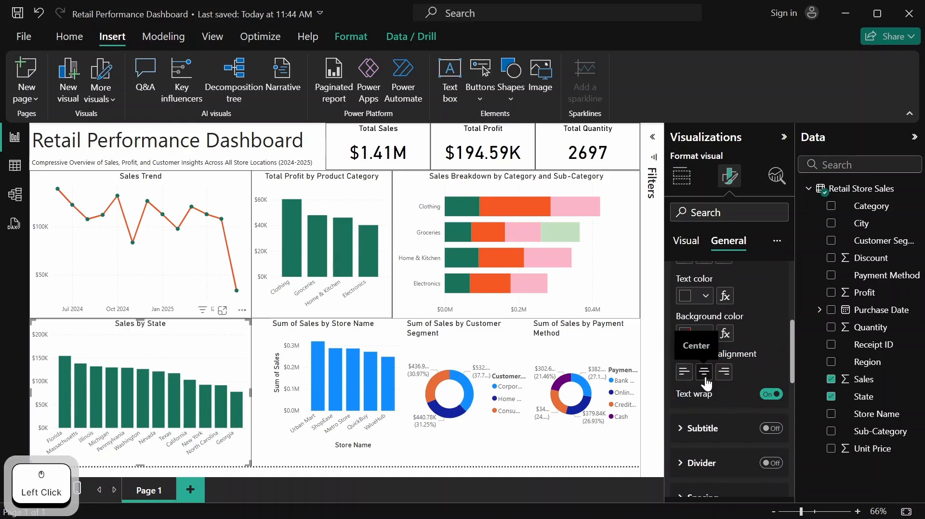
scroll(706, 381, up, 5)
click(705, 338)
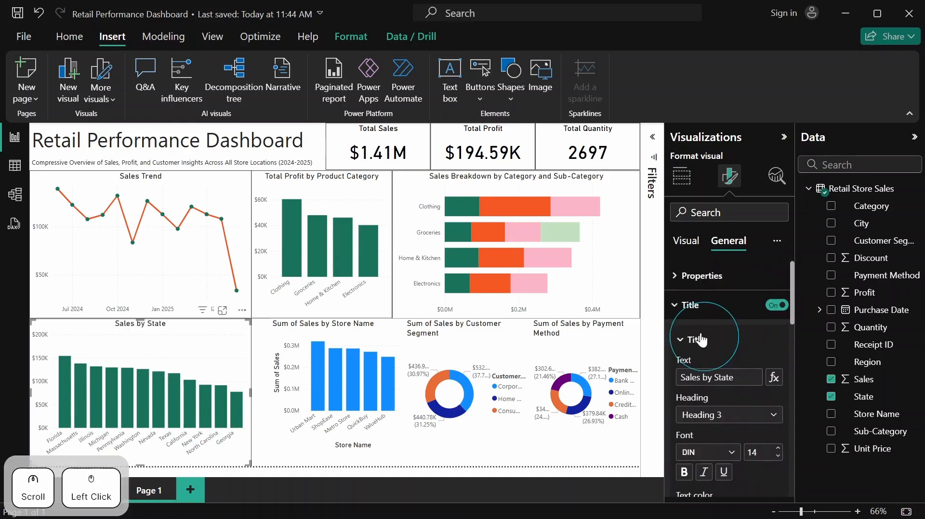
click(700, 306)
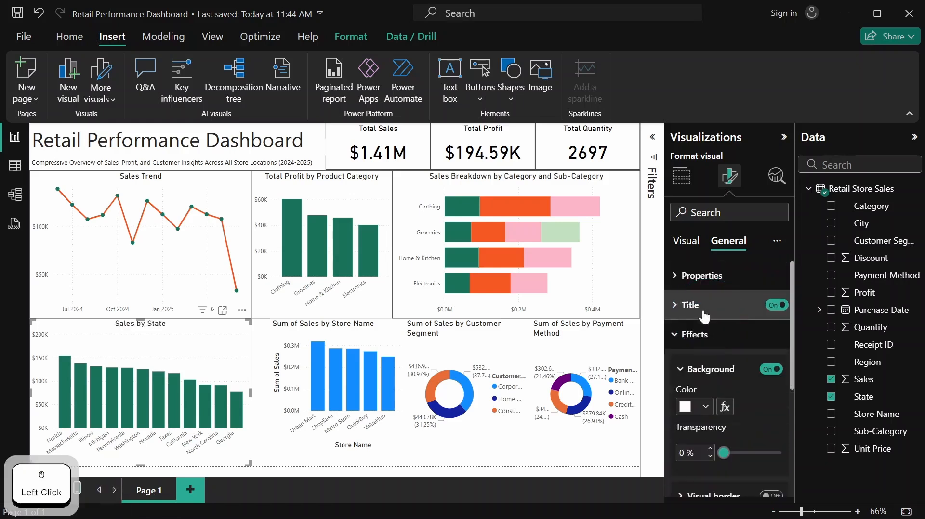
Turn on the visual border for the Sales by State chart
scroll(704, 358, down, 3)
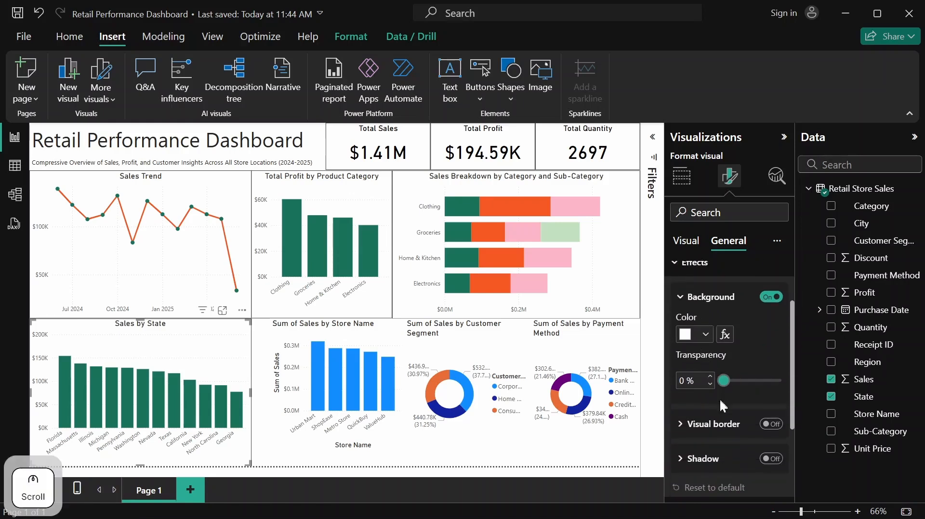
click(772, 426)
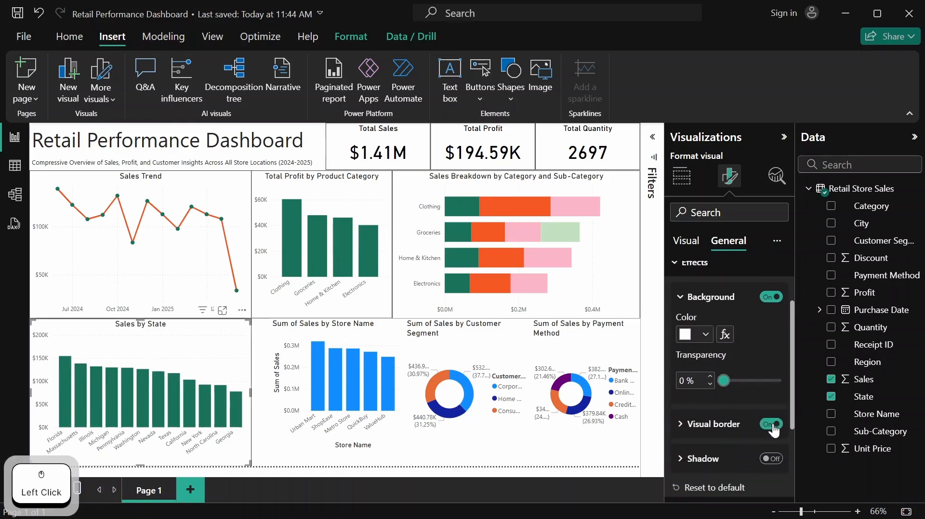
scroll(754, 338, up, 3)
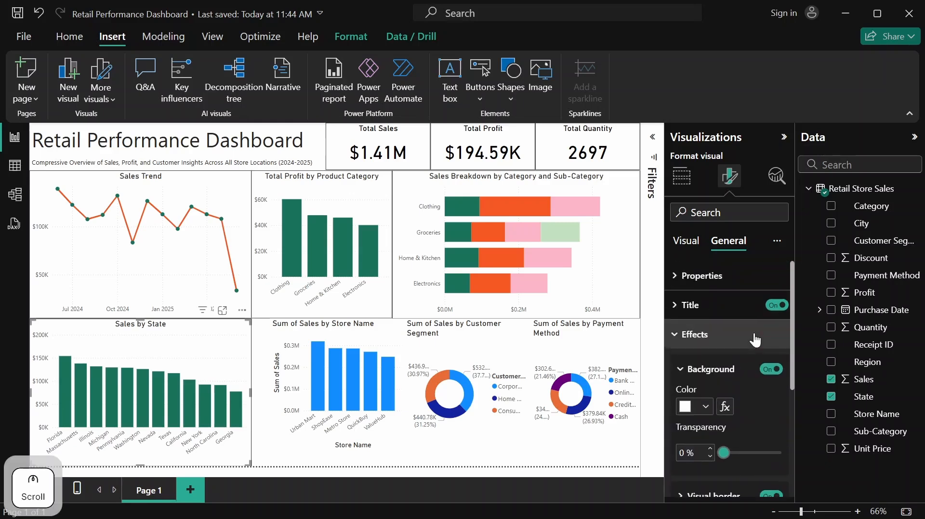
Move the Sum of Sales by Store Name chart against the Sales by State chart's edge and turn off its X-axis title
click(502, 363)
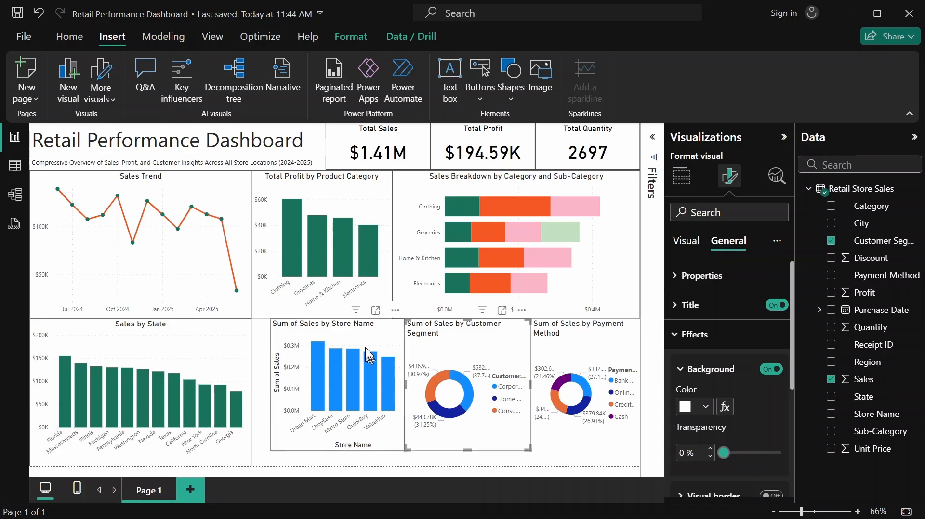
drag(365, 343, 348, 344)
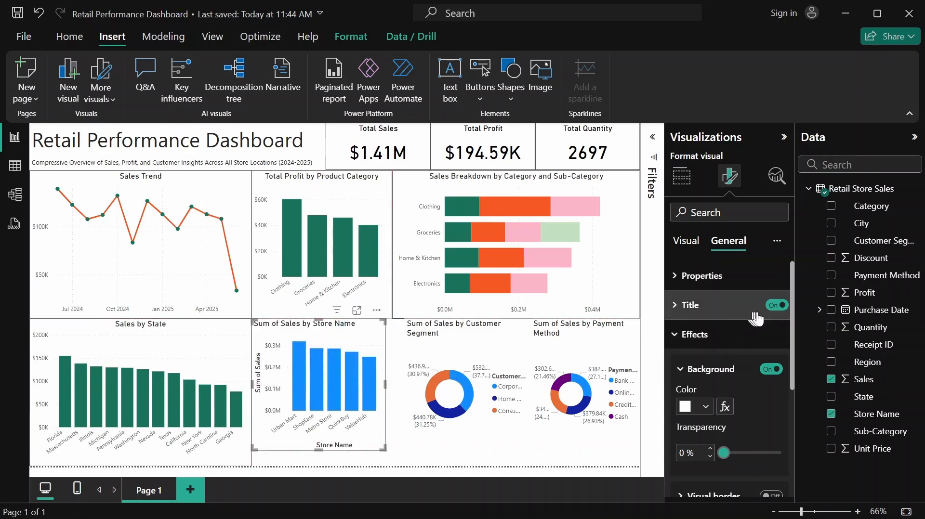
click(685, 243)
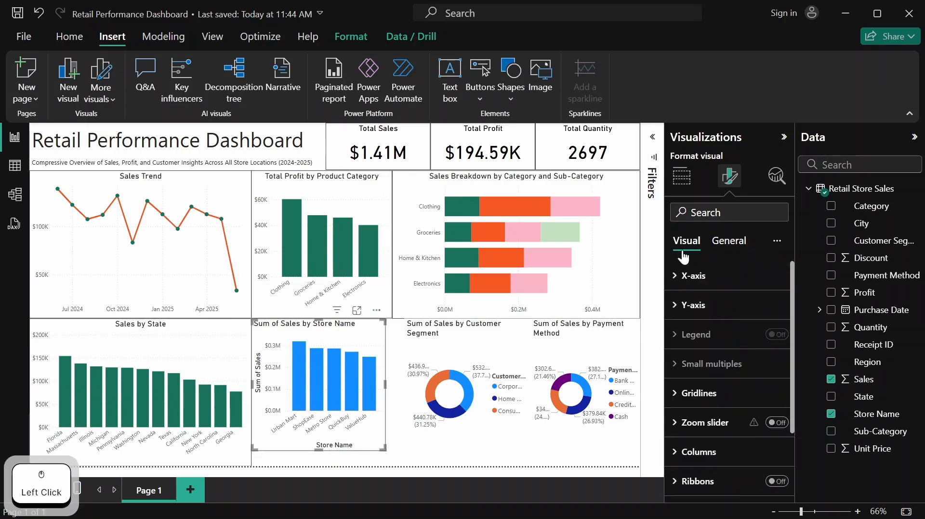
click(687, 277)
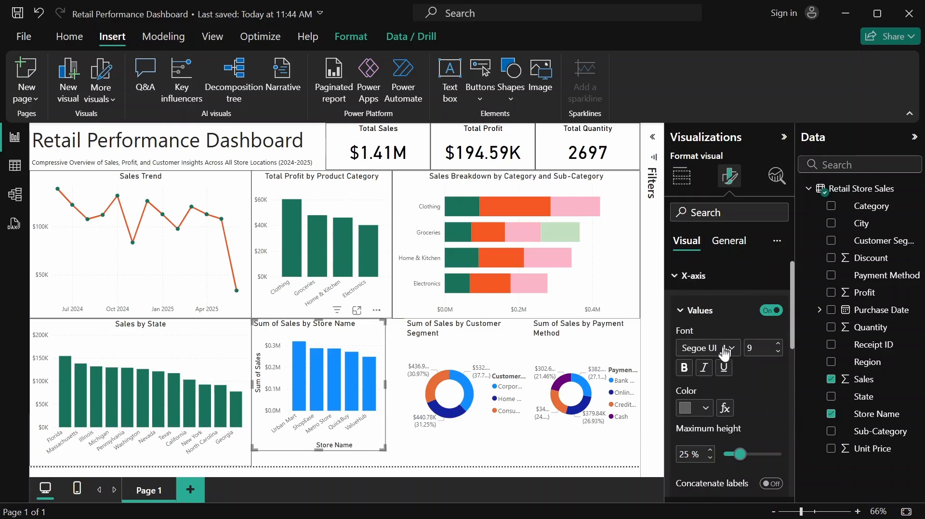
scroll(726, 354, down, 3)
click(774, 373)
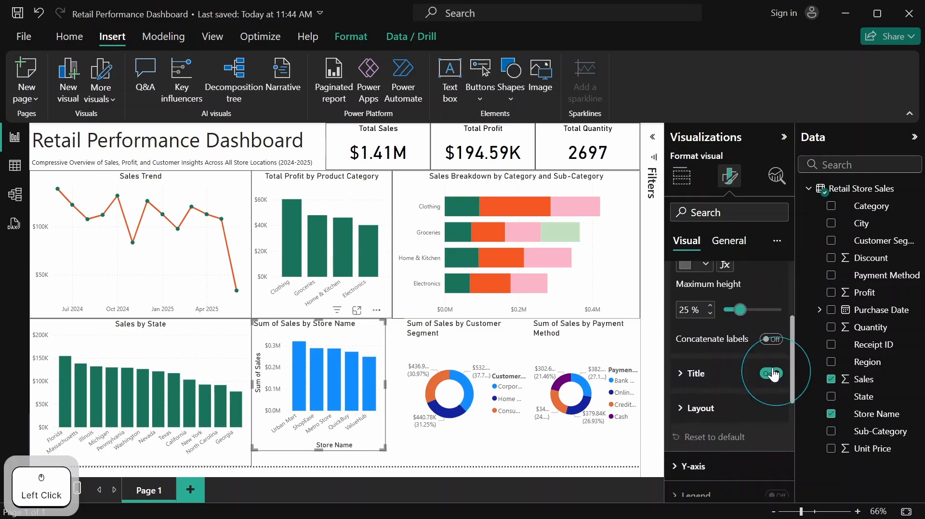
scroll(738, 320, up, 3)
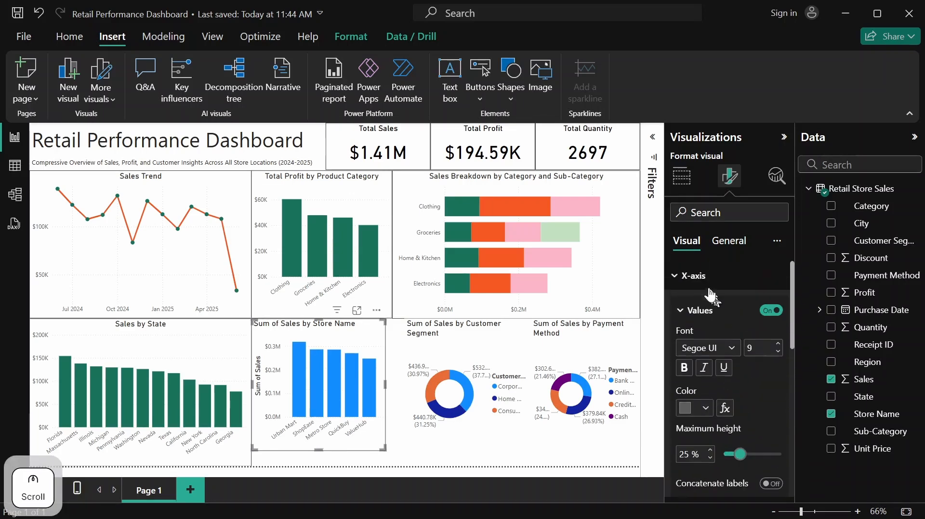
click(709, 289)
Turn off the Y-axis title of the Sum of Sales by Store Name chart
click(707, 312)
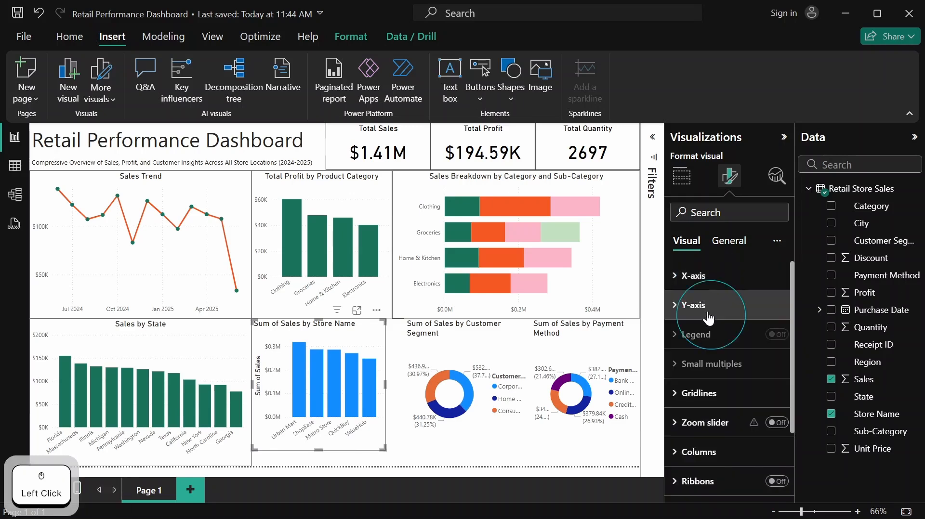
scroll(759, 377, down, 3)
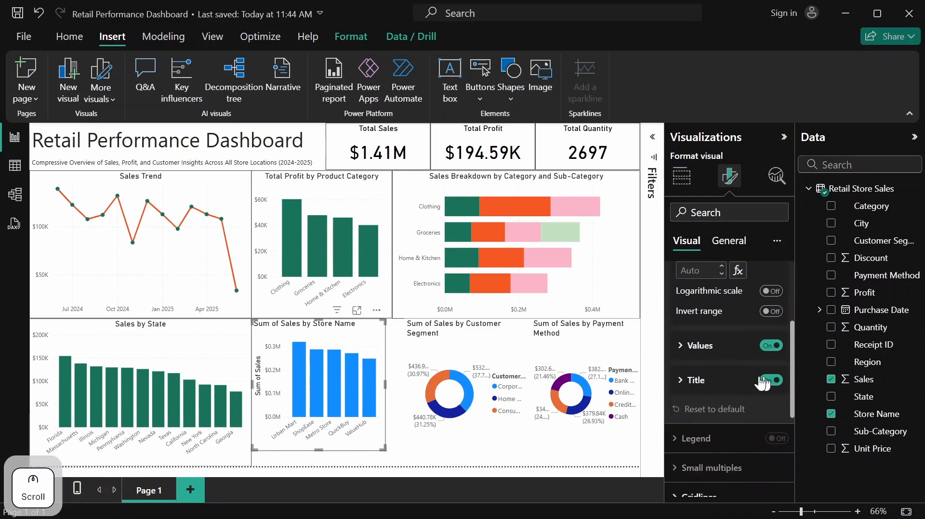
click(767, 382)
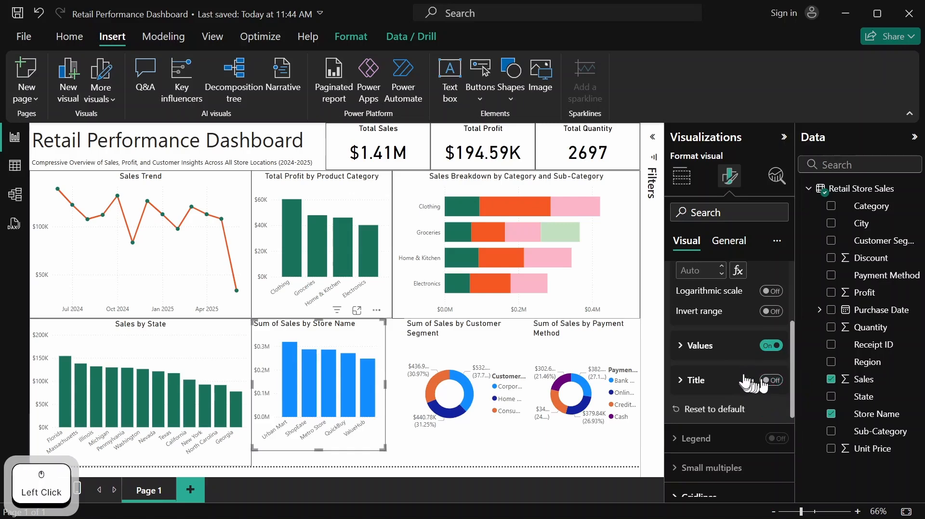
scroll(741, 380, up, 3)
click(685, 306)
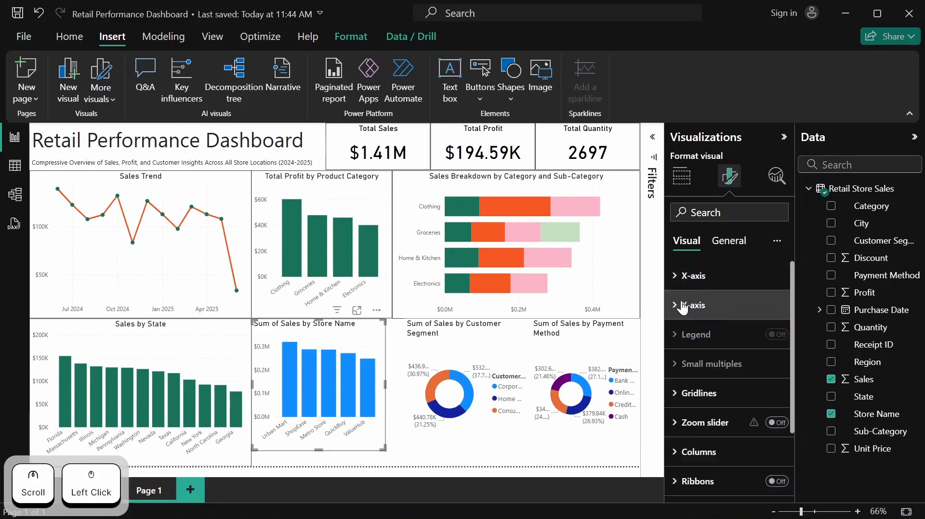
Color all columns of the Sum of Sales by Store Name chart with the recent green #1A7259
scroll(713, 319, down, 3)
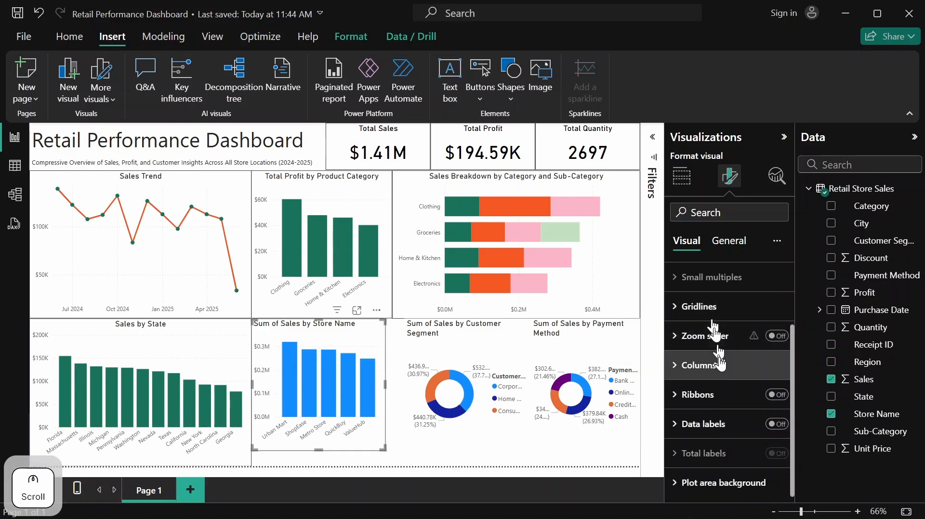
click(721, 365)
scroll(700, 367, down, 2)
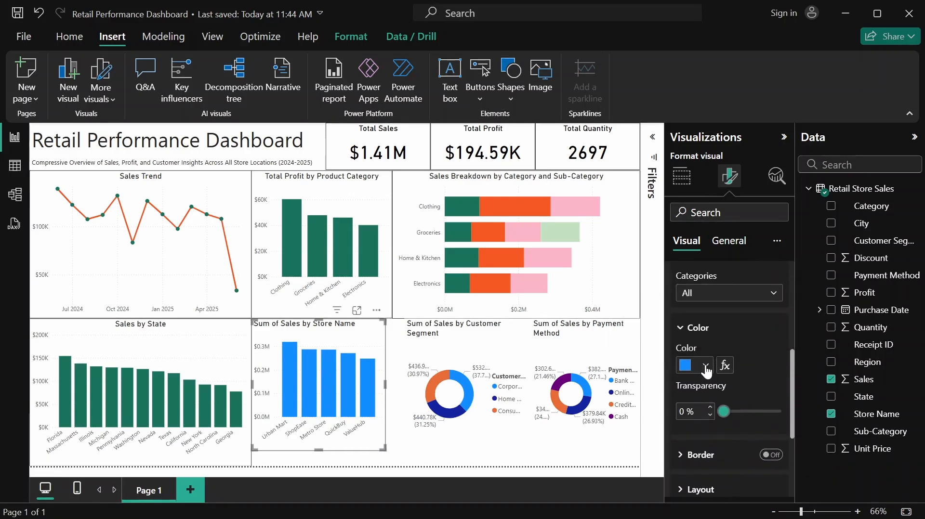
click(705, 367)
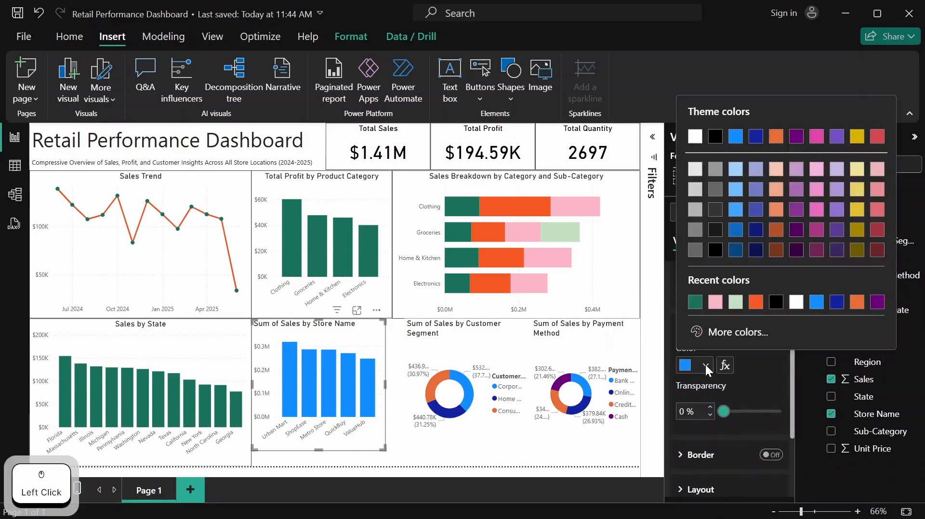
click(695, 301)
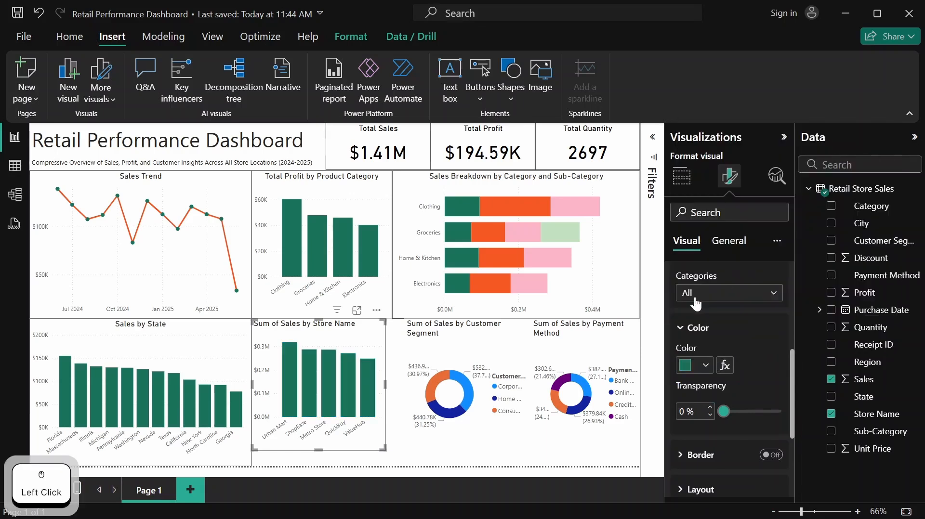
scroll(692, 376, up, 5)
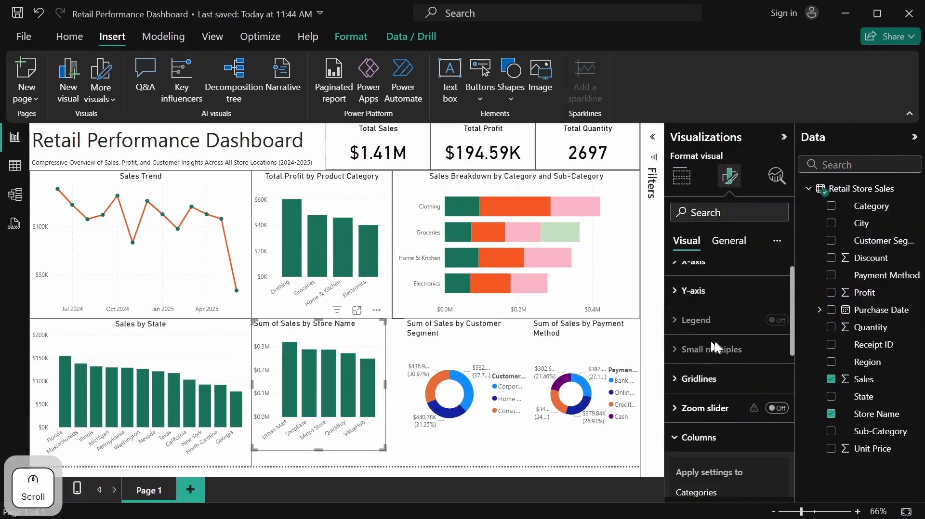
scroll(690, 384, down, 2)
click(700, 369)
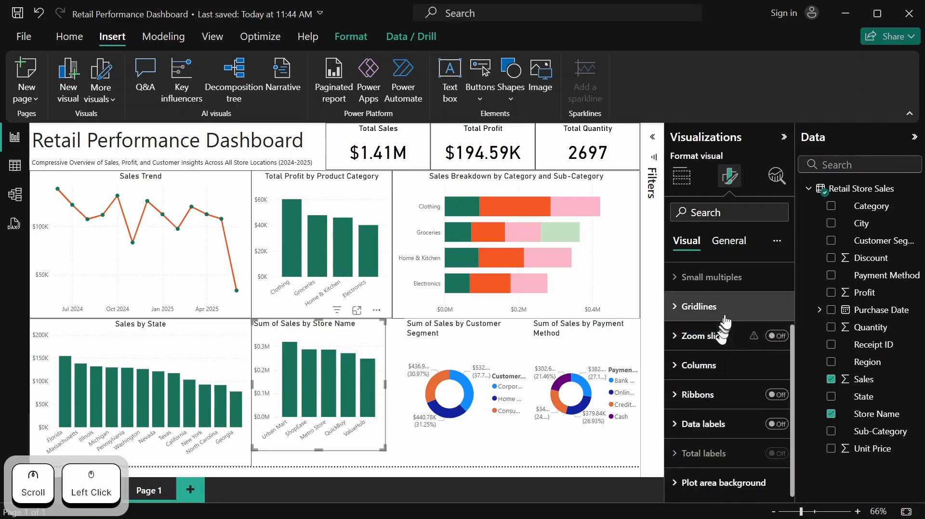
Set the Sum of Sales by Store Name chart's height to 310 and width to 295
scroll(727, 319, up, 2)
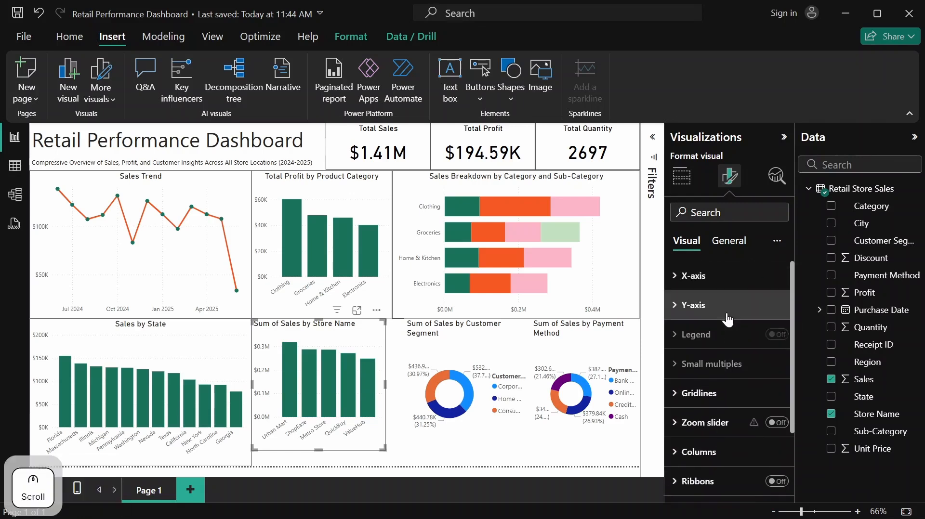
click(732, 243)
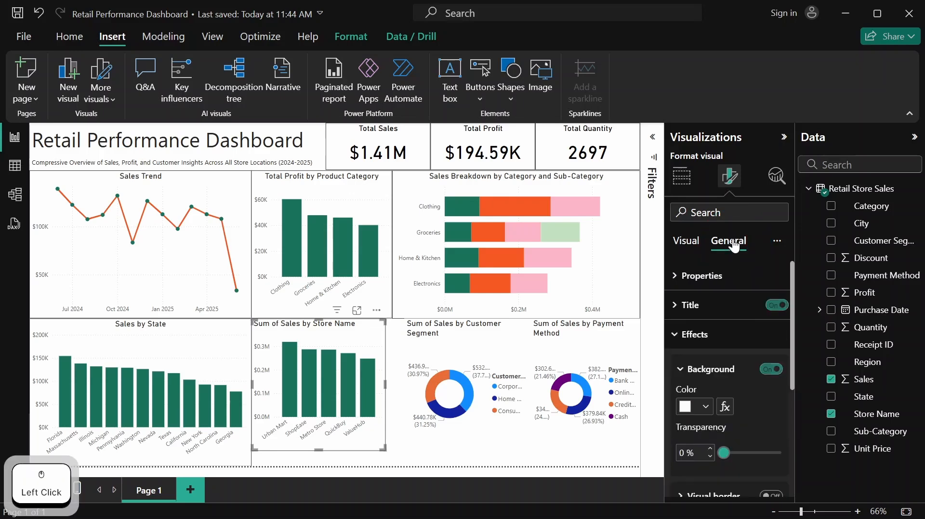
click(712, 279)
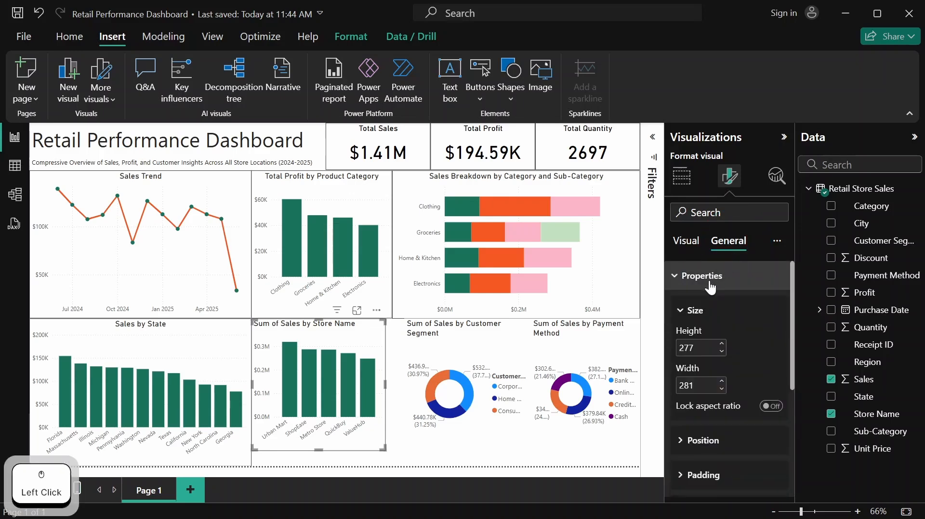
click(706, 344)
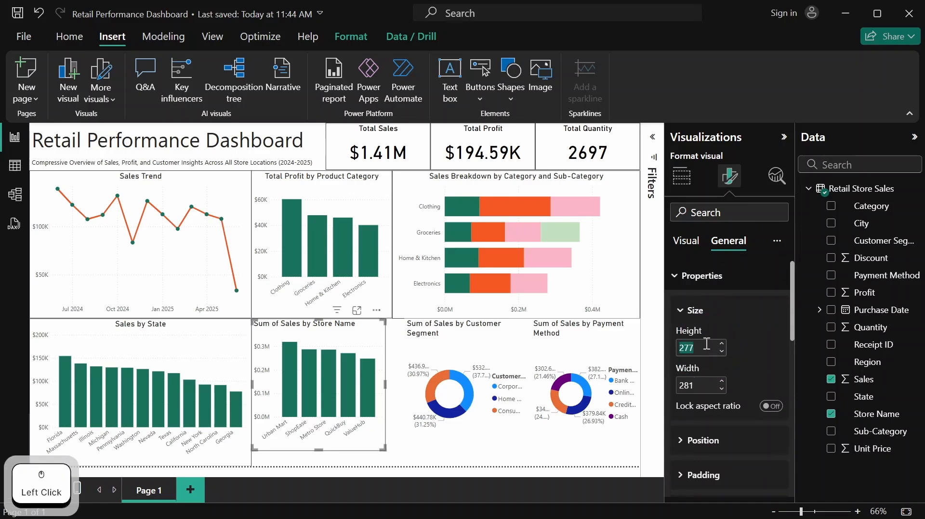
text(310)
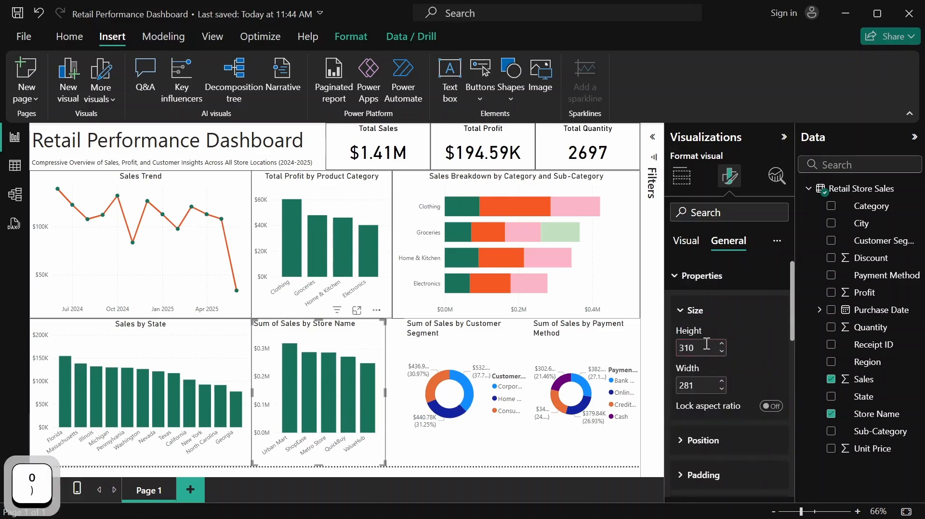
click(706, 391)
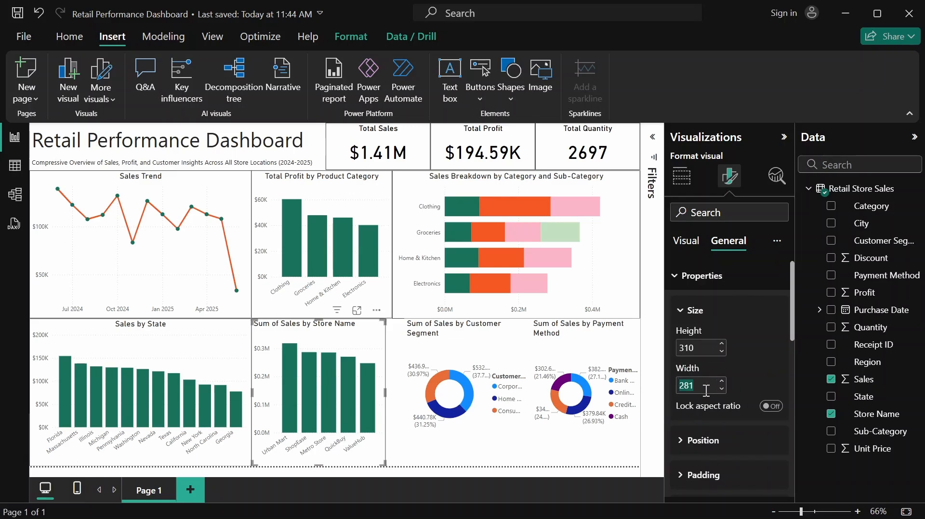
text(295)
key(Return)
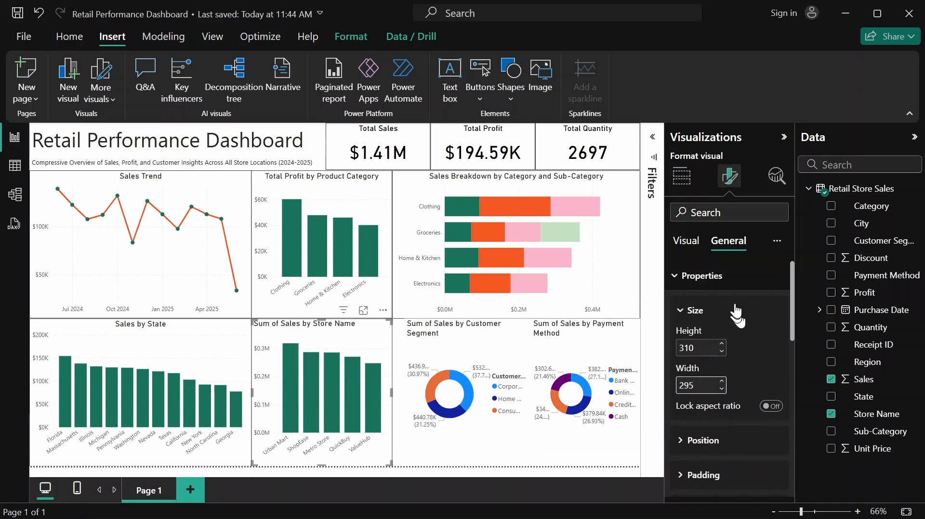
scroll(734, 302, down, 1)
scroll(734, 303, up, 1)
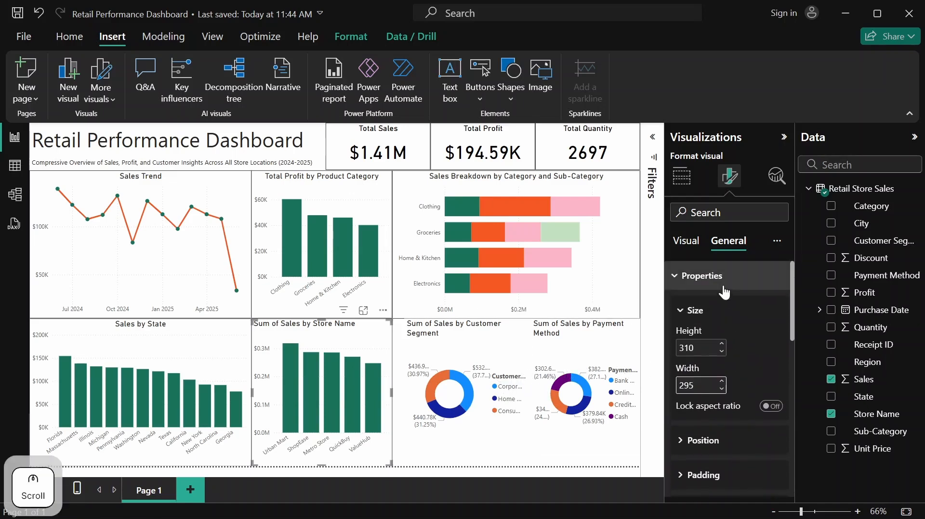
click(724, 289)
Change the title of the Sum of Sales by Store Name chart to "Store-Wise Sales Performance"
click(722, 307)
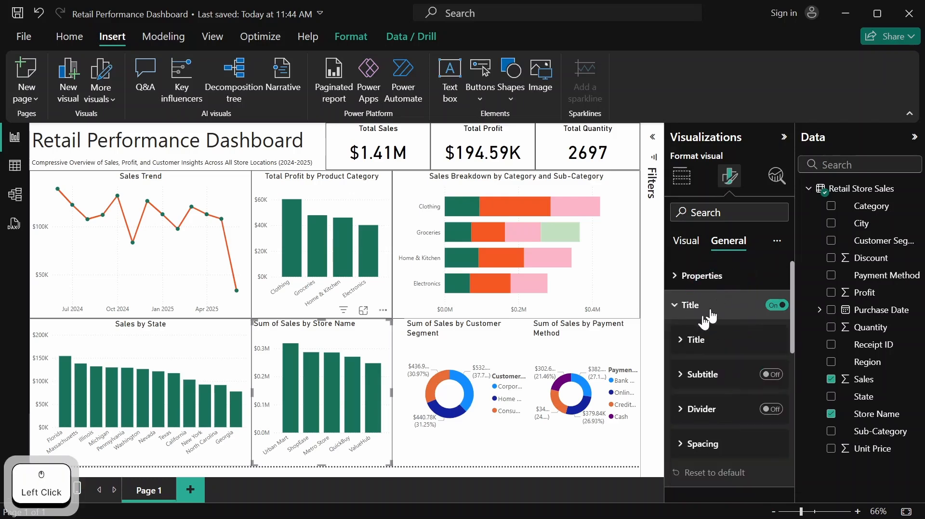
click(717, 340)
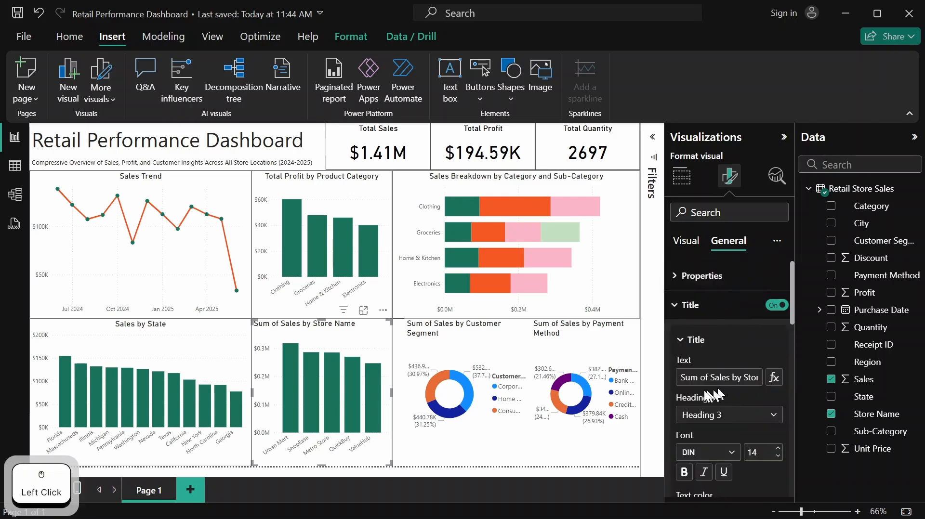
click(686, 378)
drag(723, 378, 762, 379)
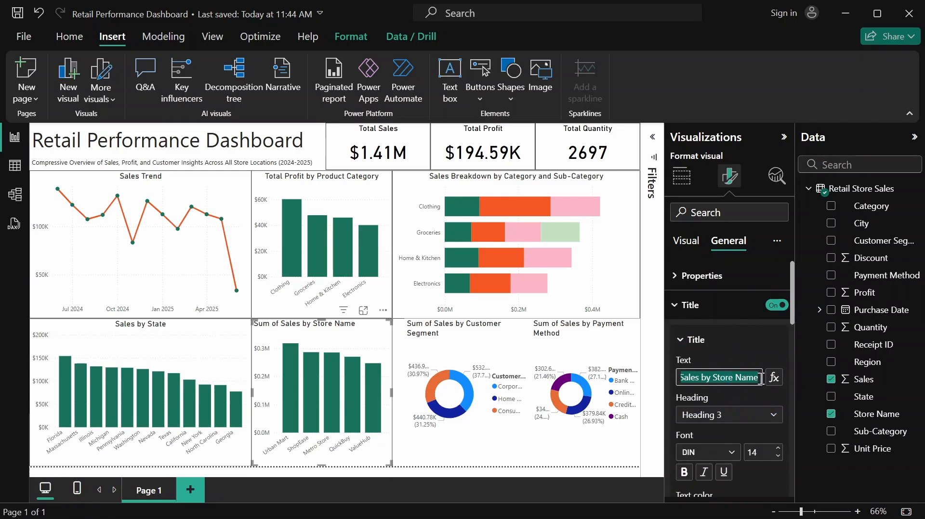
text(Store)
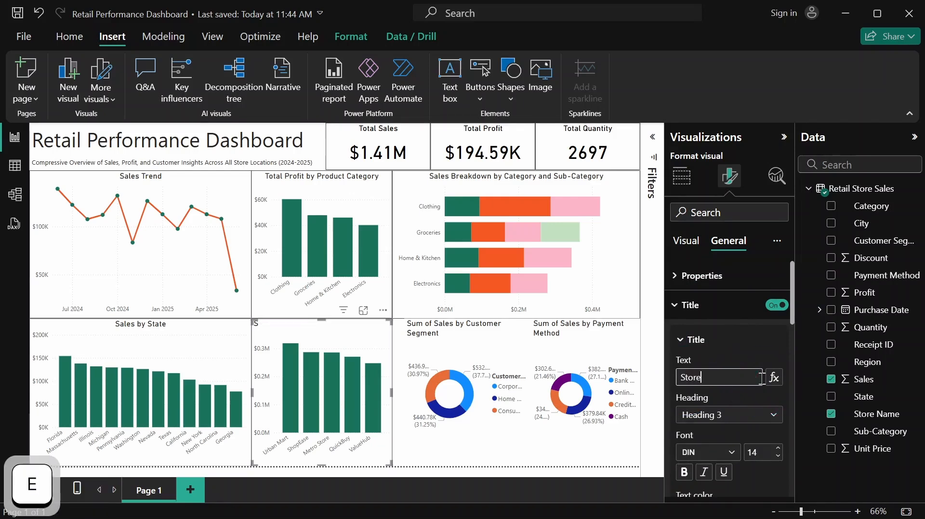
text(-W)
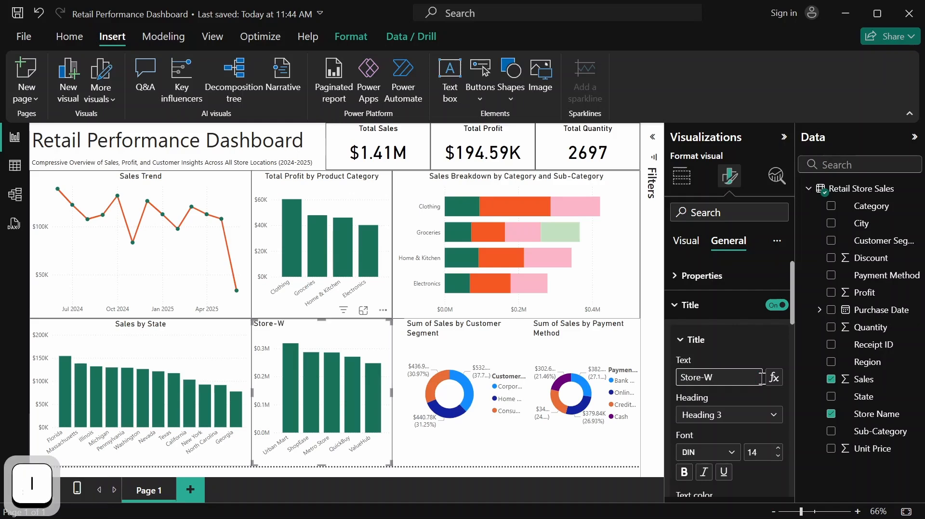
text(ise Sales )
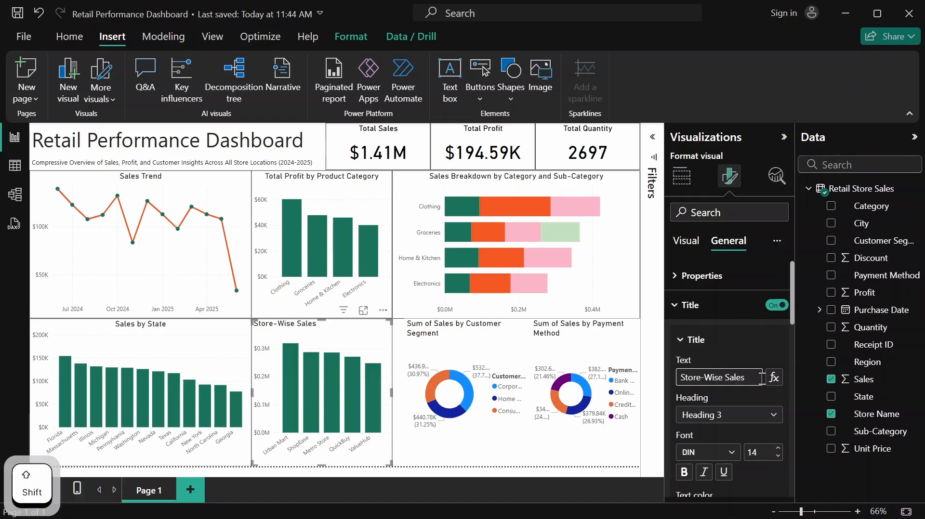
text(Perform)
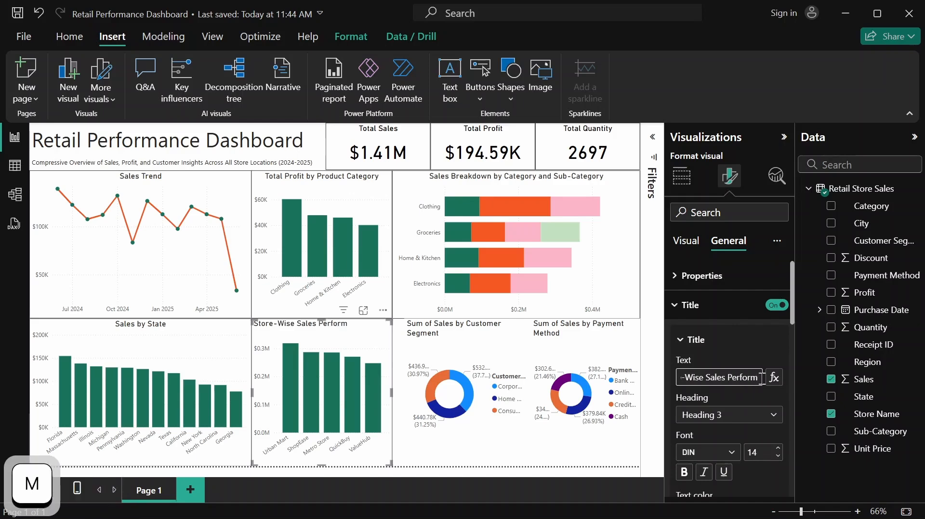
text(ance)
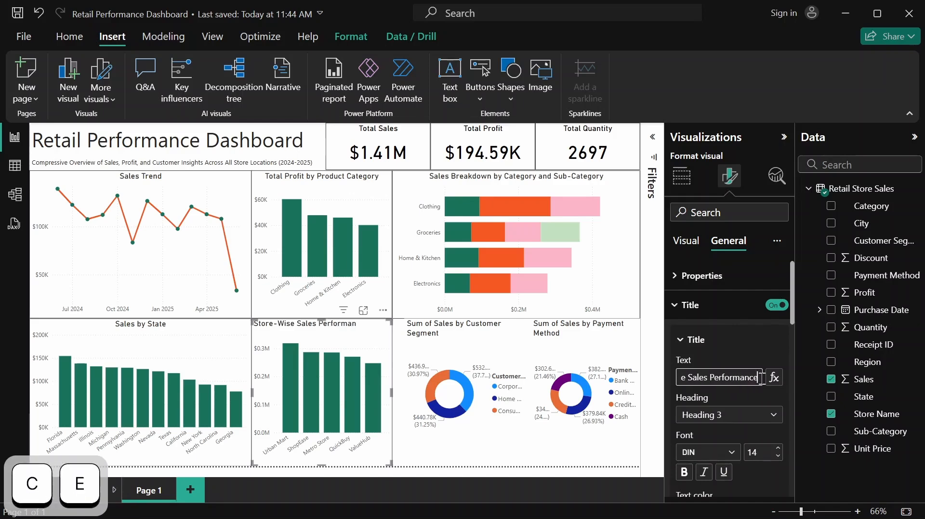
click(779, 351)
click(763, 343)
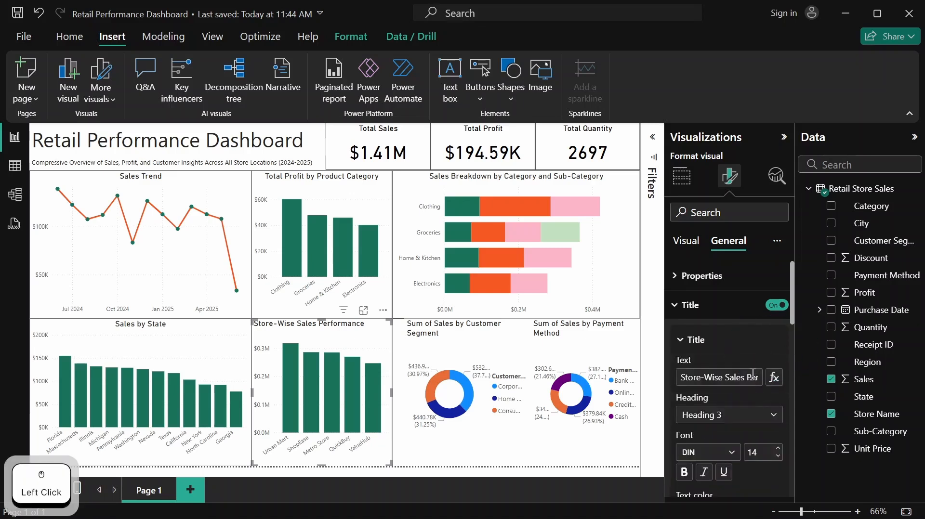
Center the title of the Store-Wise Sales Performance chart horizontally
scroll(709, 361, down, 3)
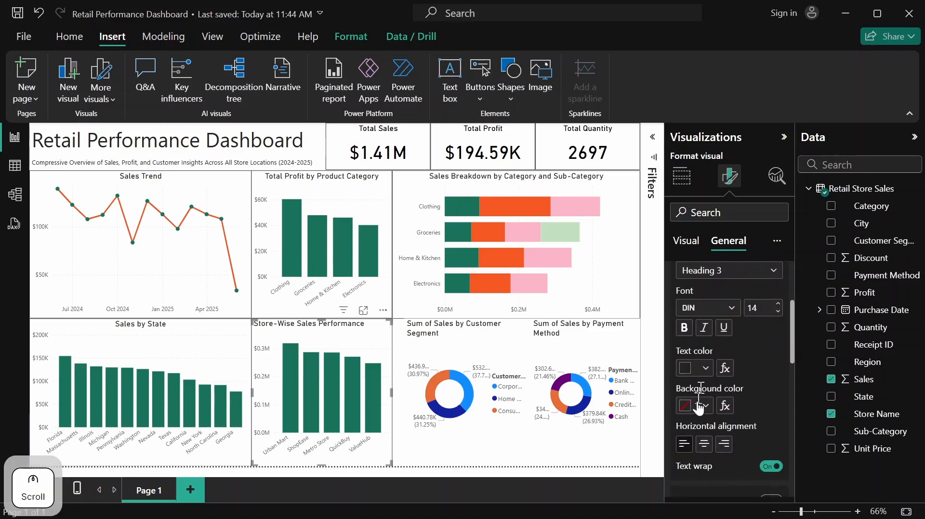
click(704, 445)
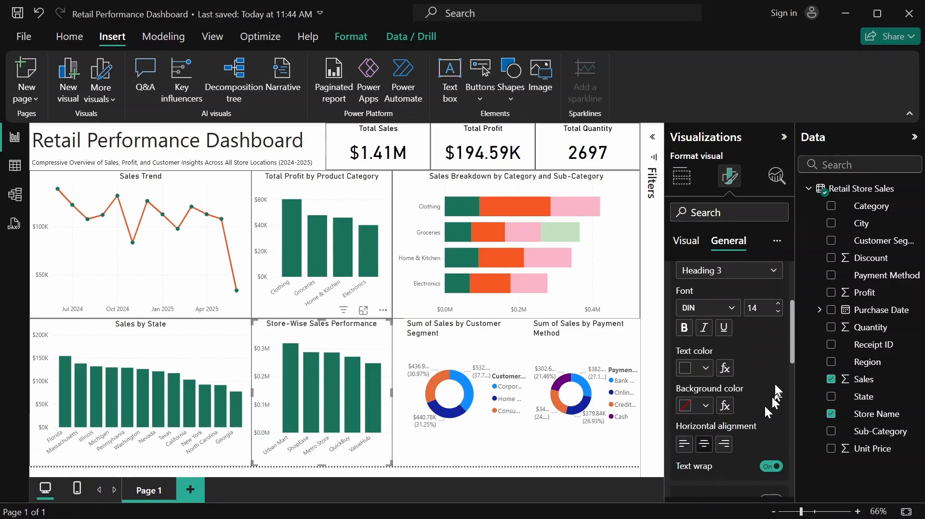
scroll(764, 404, up, 3)
click(720, 306)
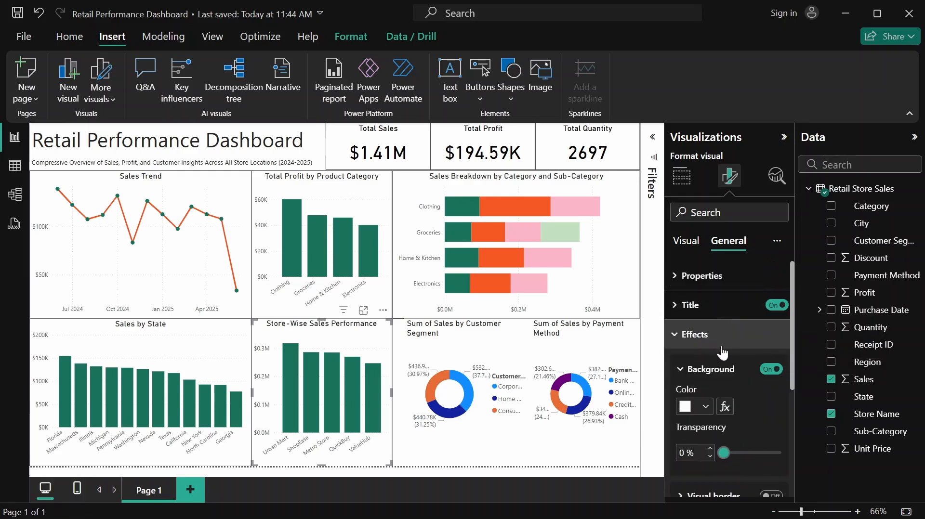
Turn on the visual border for the Store-Wise Sales Performance chart
scroll(722, 353, down, 2)
scroll(708, 327, up, 2)
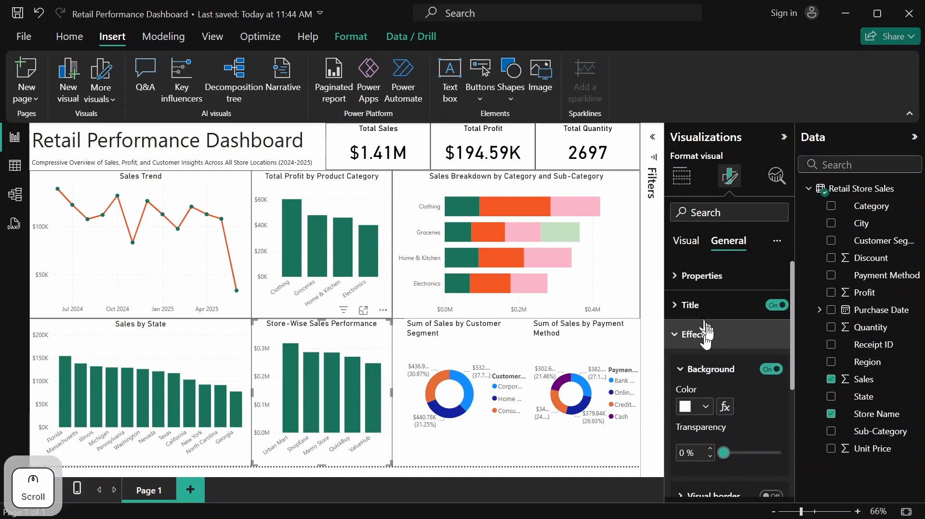
scroll(725, 372, down, 3)
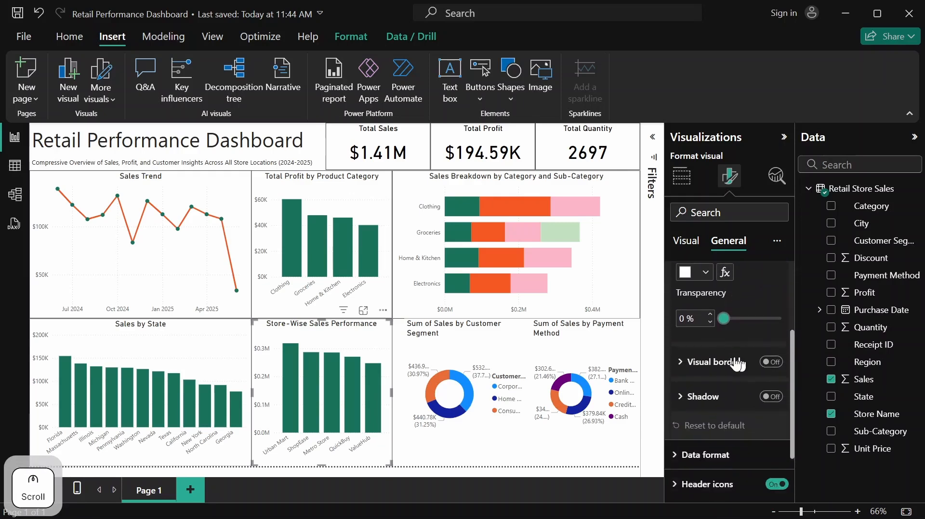
click(773, 354)
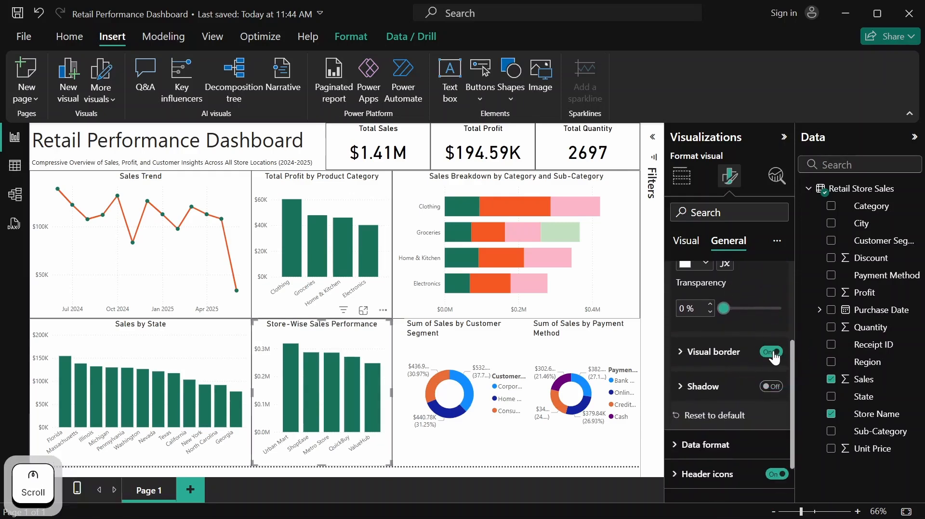
scroll(752, 367, up, 3)
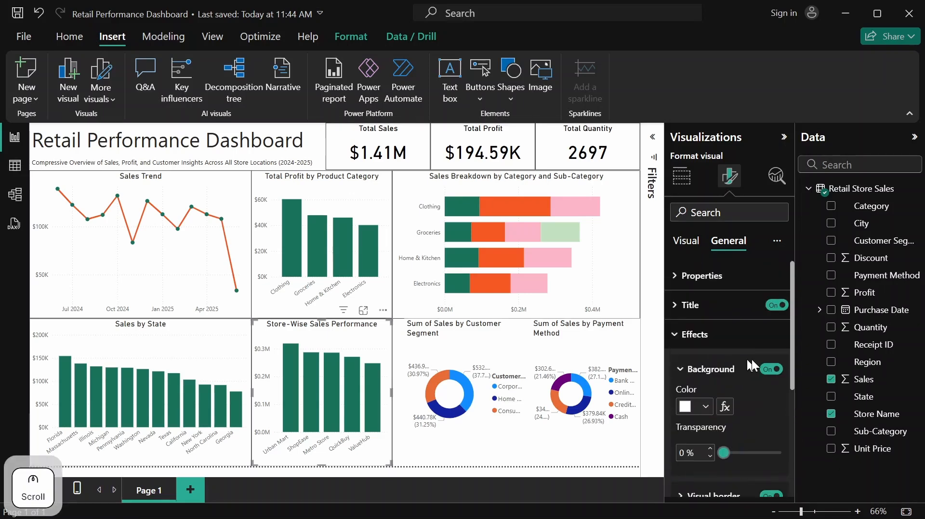
Move the Sum of Sales by Customer Segment donut chart against the edge of the Store-Wise Sales Performance chart
click(574, 349)
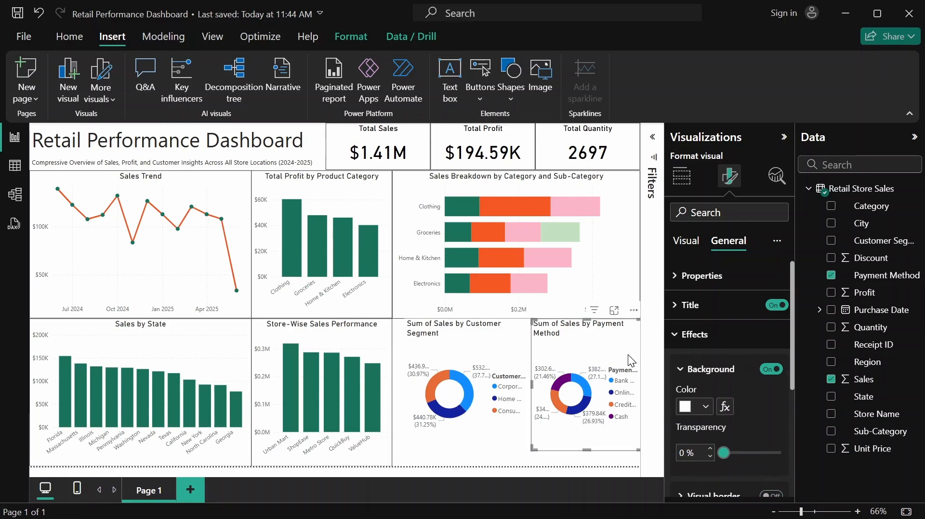
click(479, 339)
drag(505, 349, 492, 355)
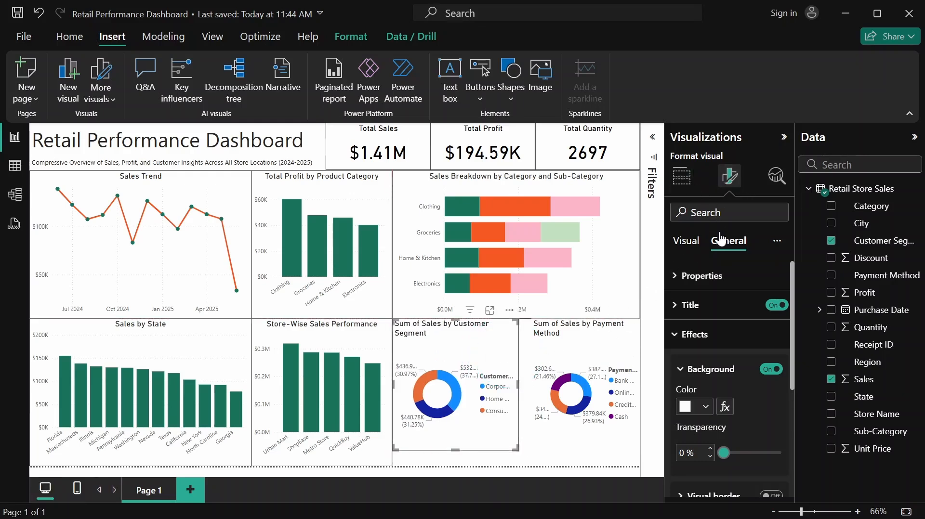
Place the Sum of Sales by Customer Segment donut chart's legend at Top center and turn off the legend title
click(694, 250)
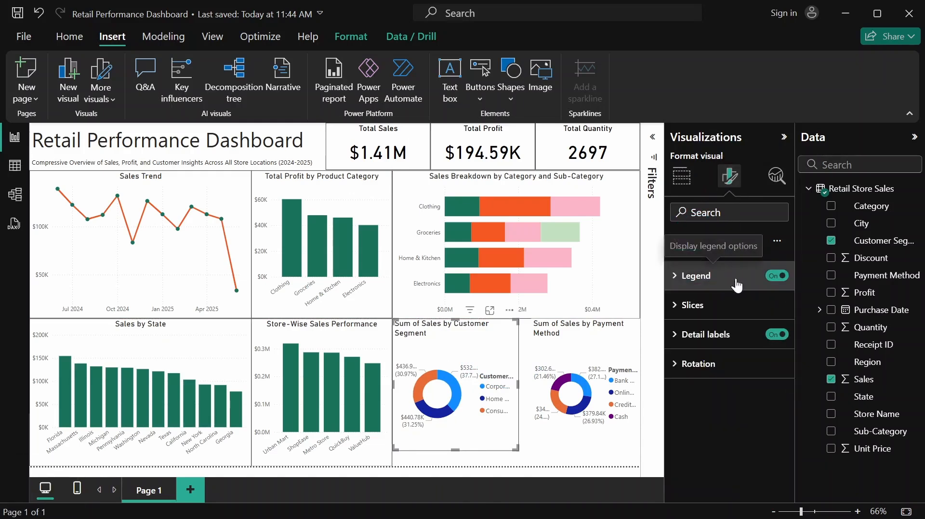
click(690, 284)
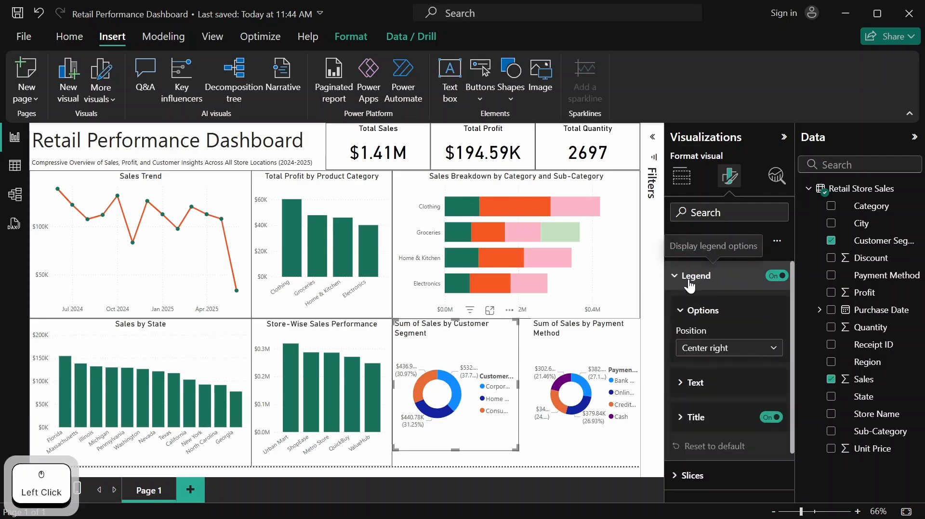
click(773, 356)
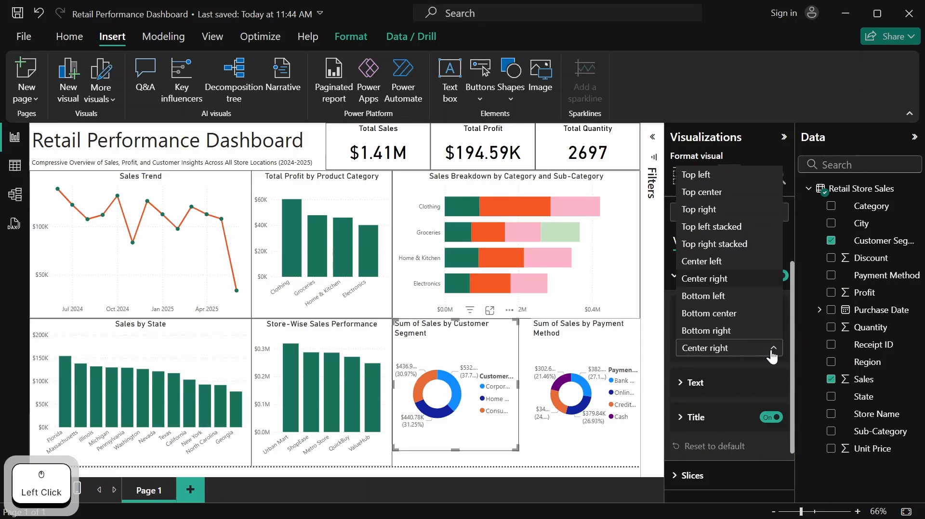
click(733, 192)
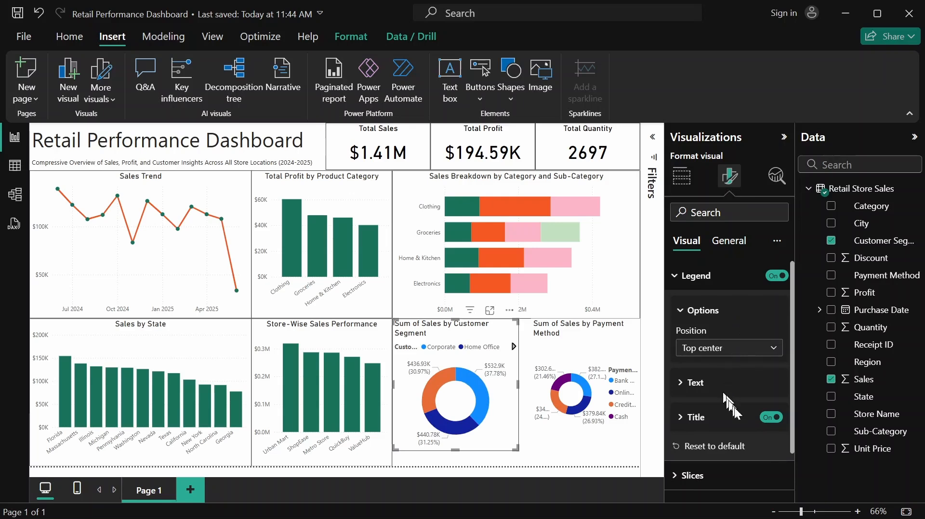
click(767, 419)
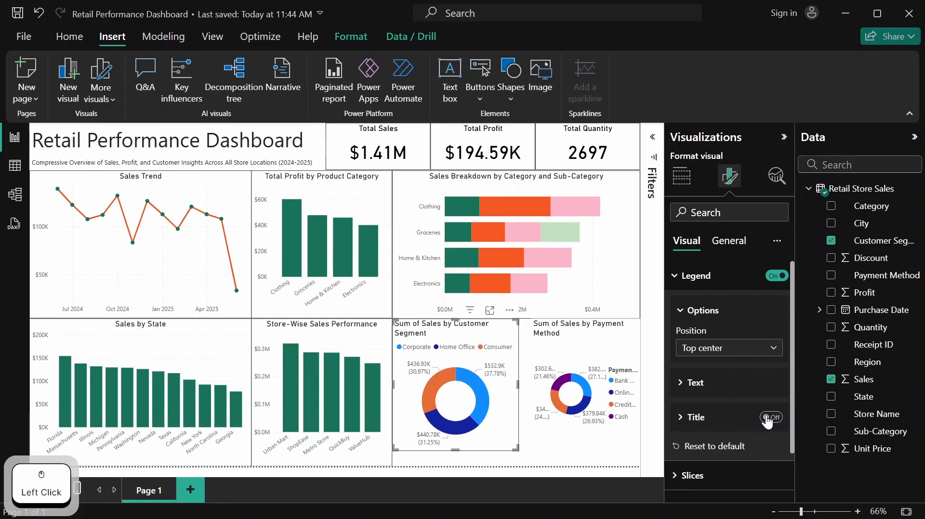
click(694, 314)
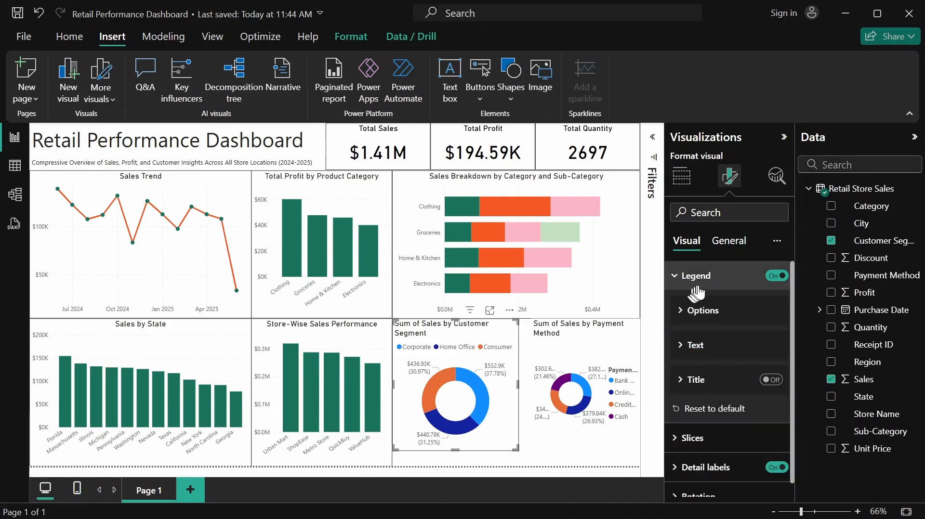
click(692, 288)
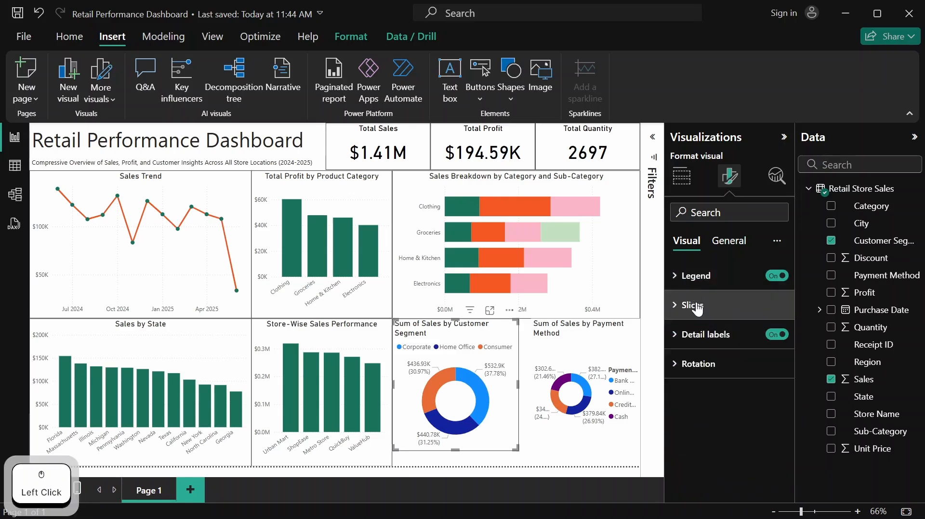
Color the Corporate slice of the Customer Segment donut chart dark green
click(696, 309)
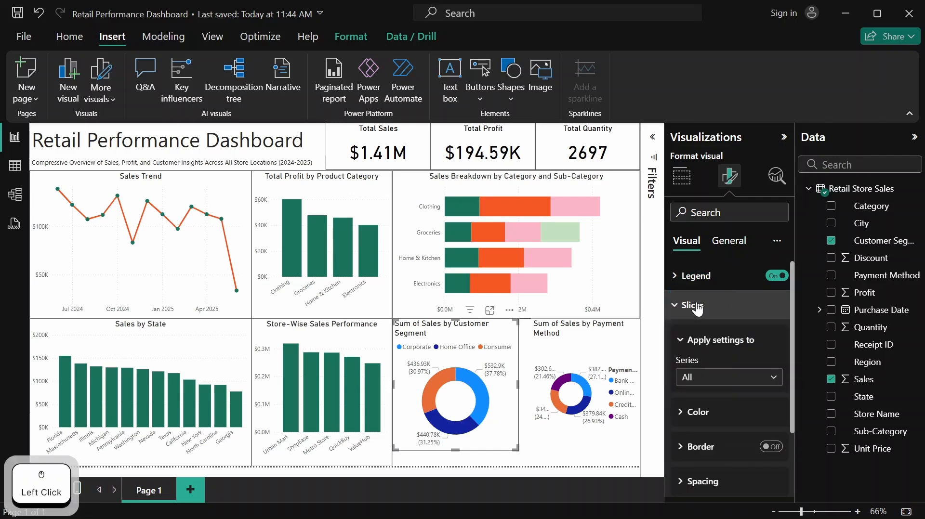
scroll(730, 376, down, 3)
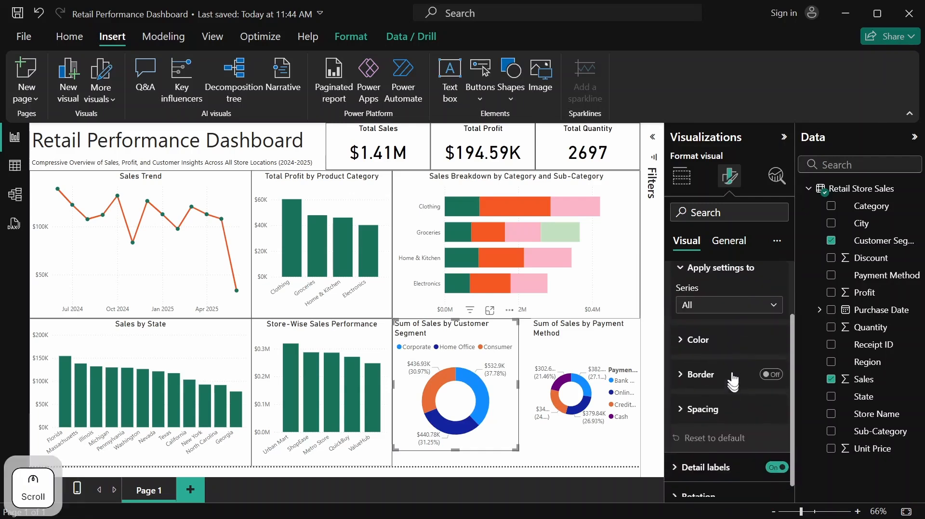
click(773, 309)
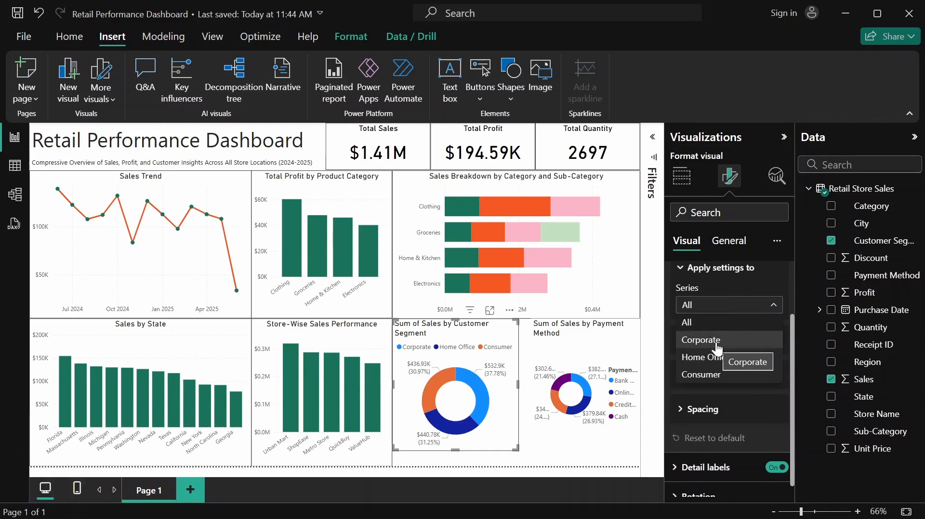
click(718, 347)
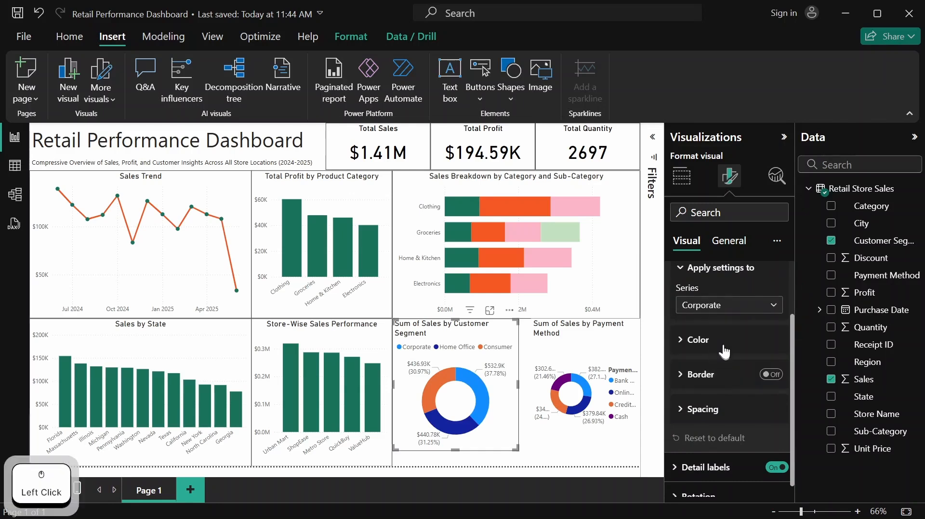
click(724, 346)
click(706, 377)
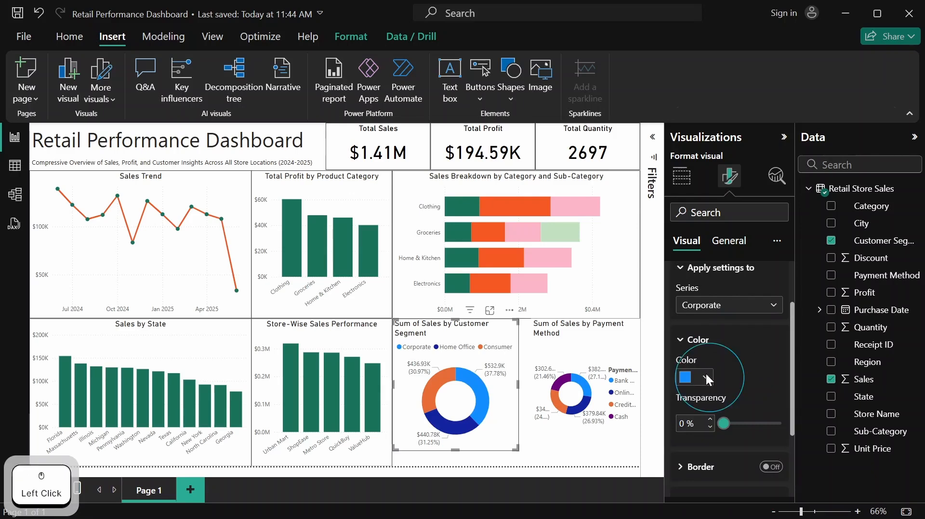
click(698, 321)
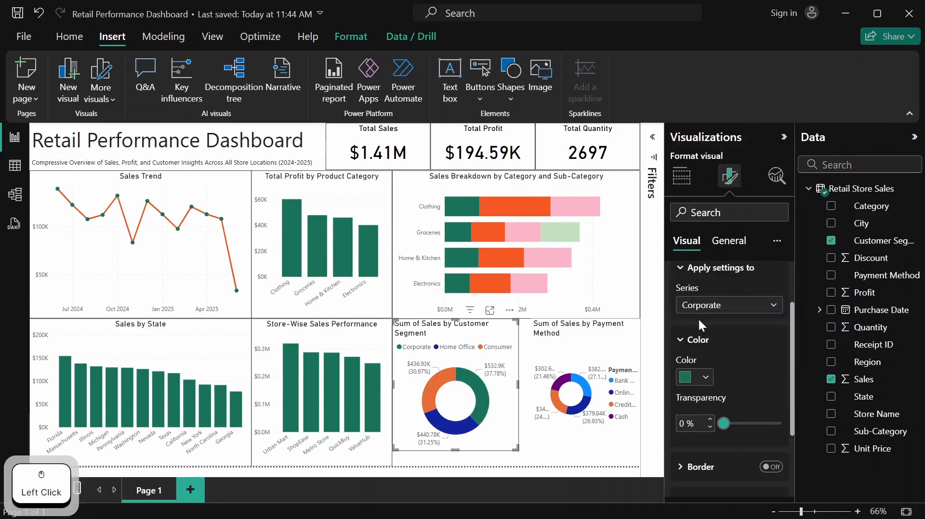
Color the Home Office slice of the Customer Segment donut chart bright orange from the recently used colors
click(774, 313)
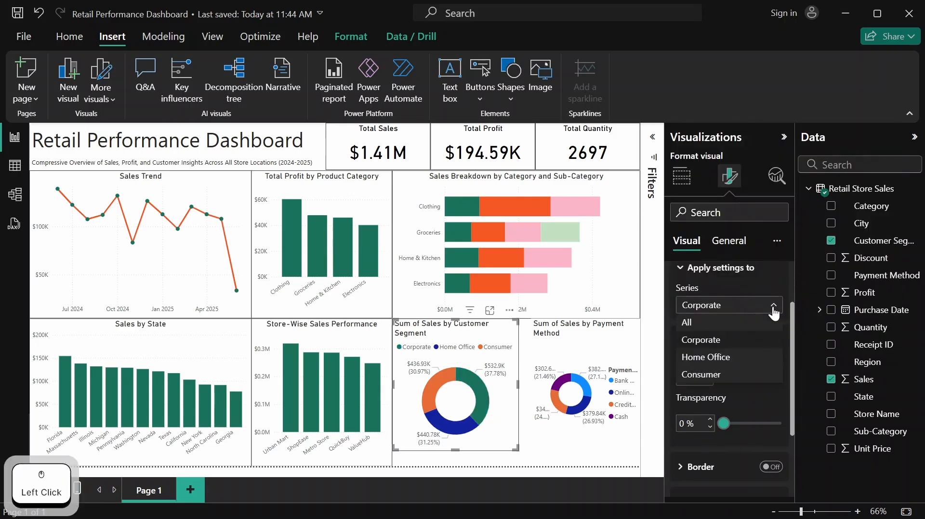
click(735, 358)
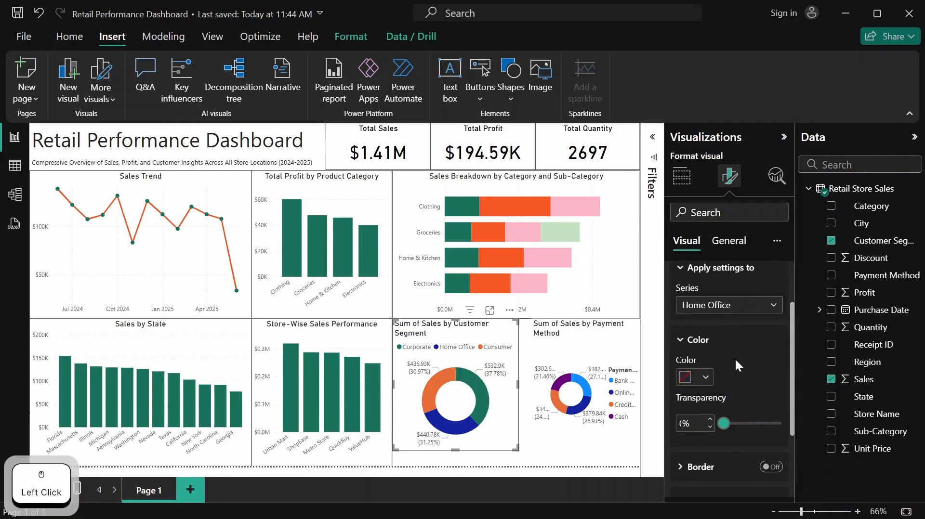
click(707, 377)
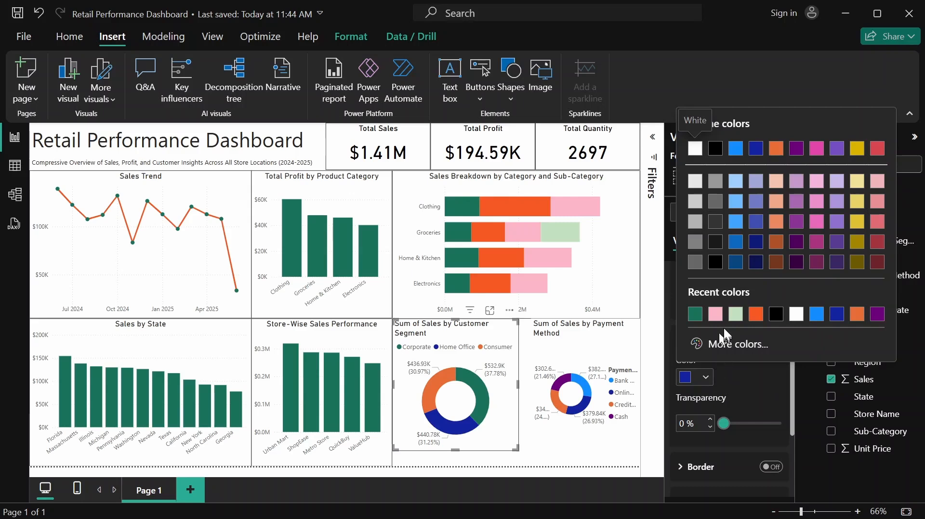
click(757, 314)
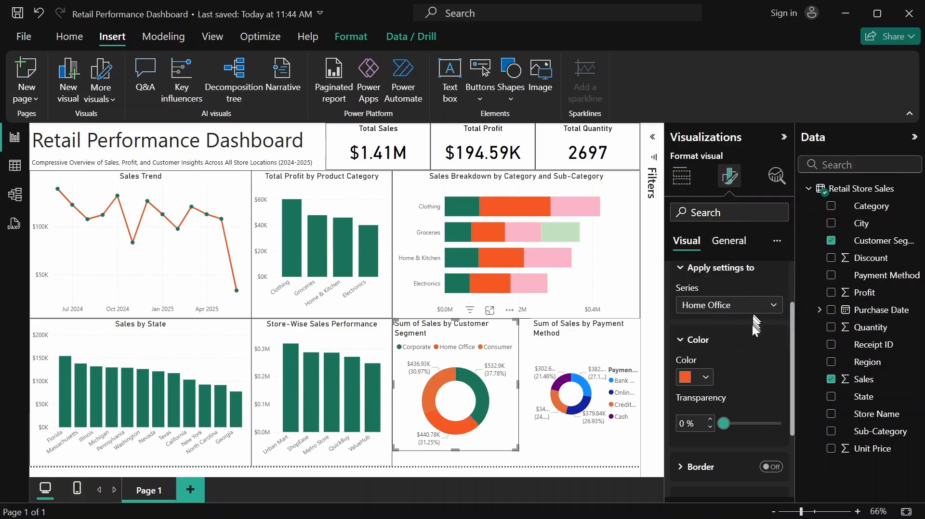
Color the Consumer slice of the Customer Segment donut chart light pink from the recently used colors
click(773, 309)
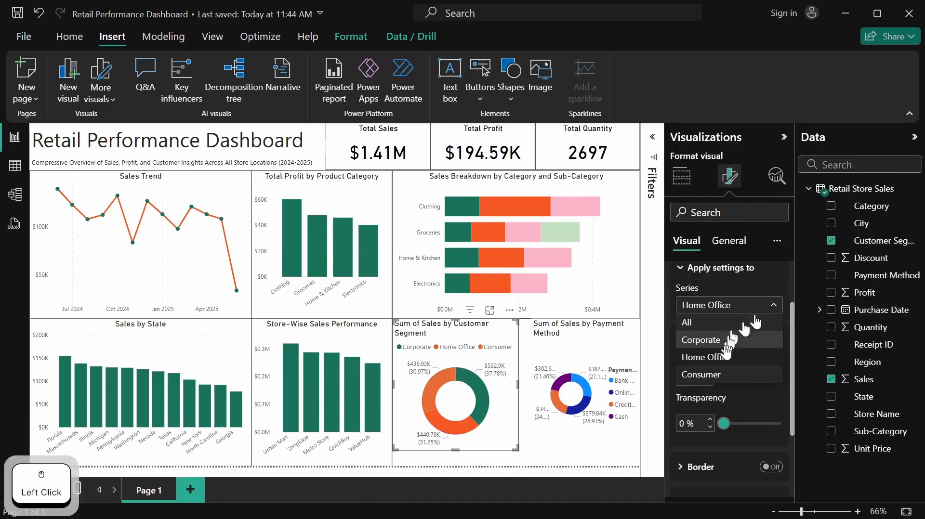
click(728, 376)
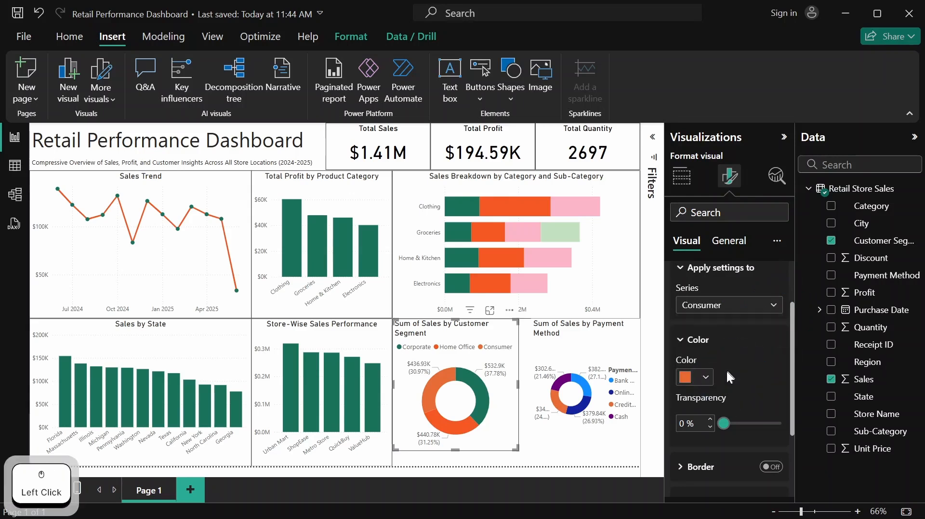
click(700, 381)
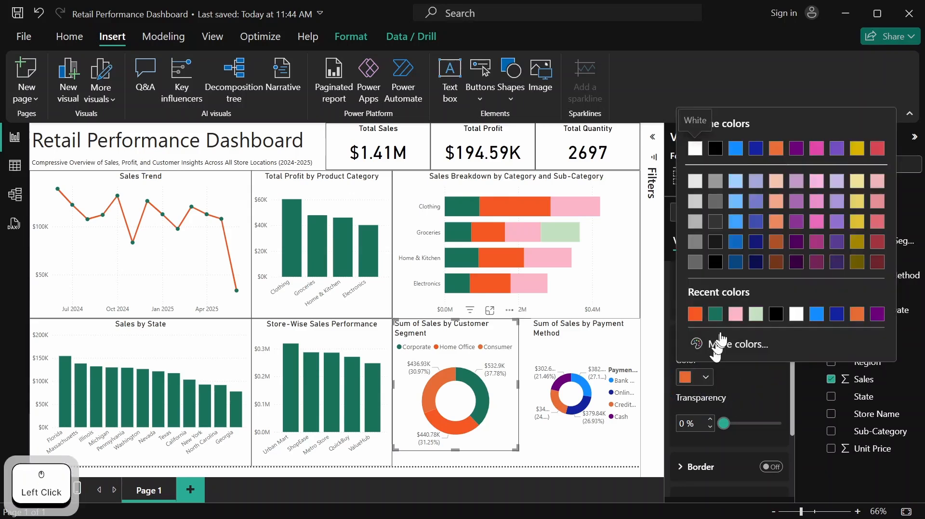
click(733, 316)
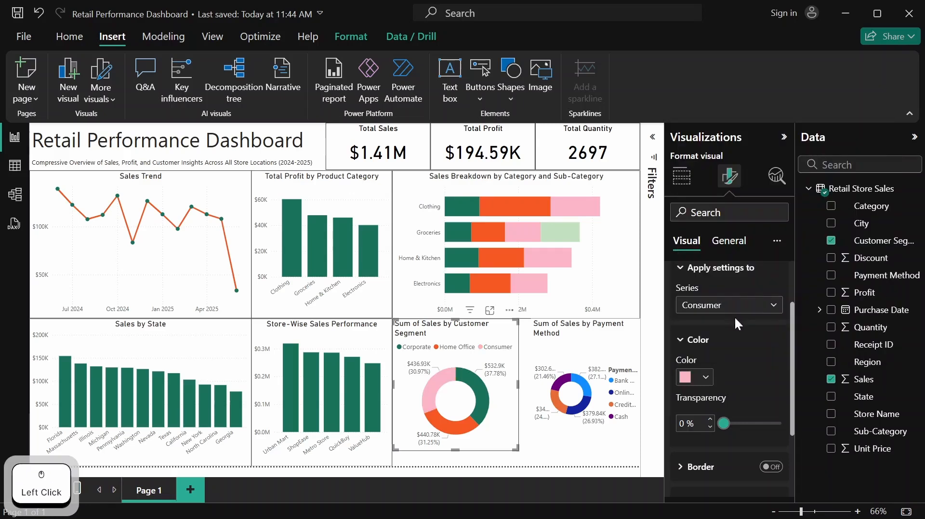
scroll(758, 321, up, 2)
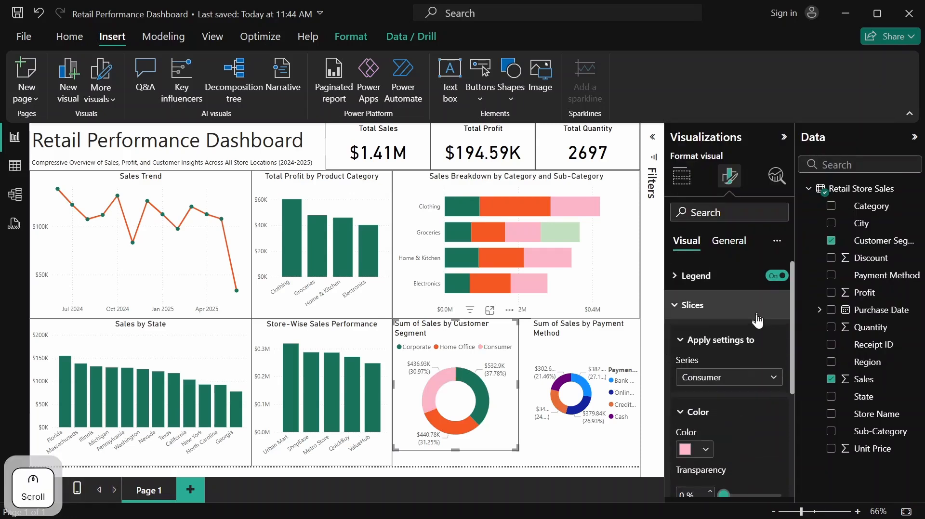
click(697, 308)
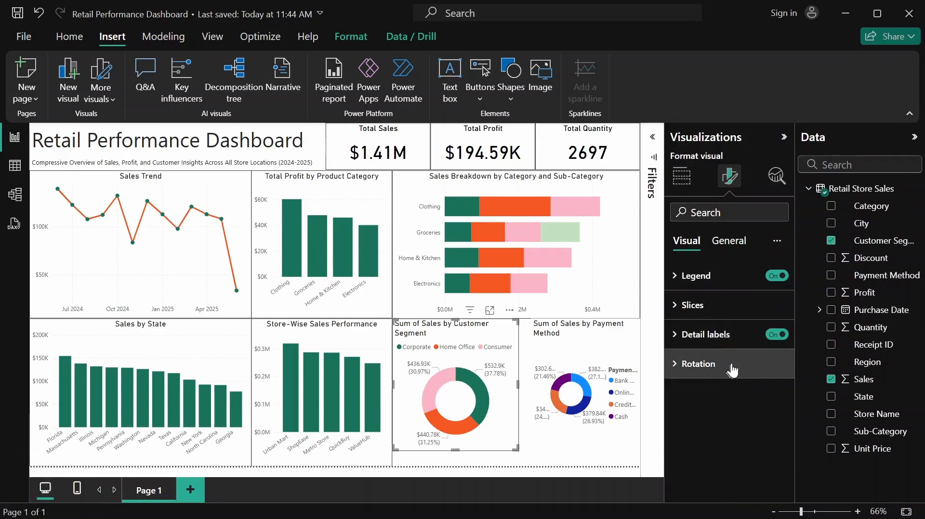
scroll(732, 371, up, 2)
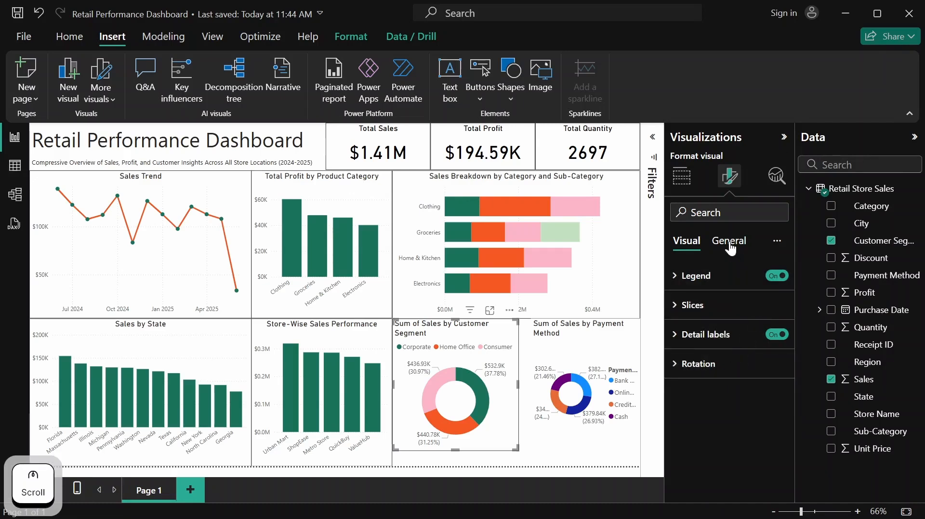
Set the size of the Customer Segment donut chart to a height of 310 and a width of 258
click(729, 242)
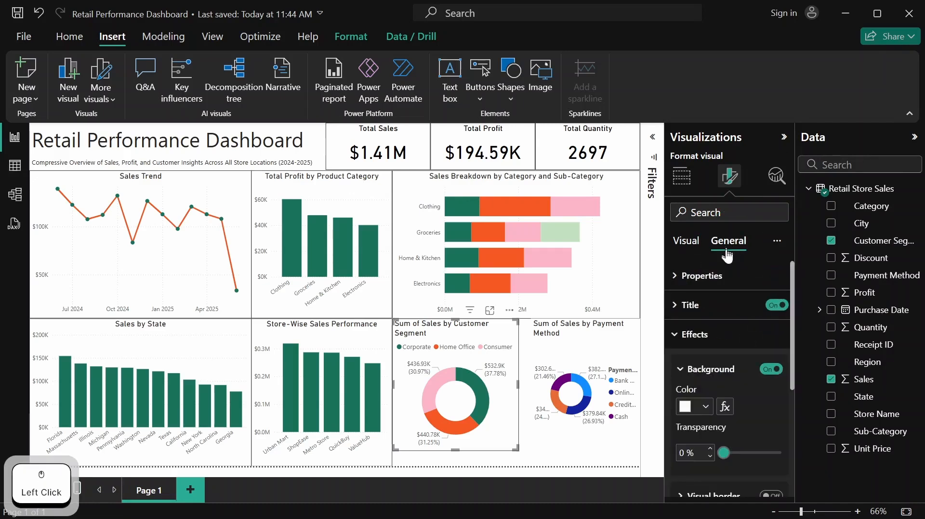
click(703, 276)
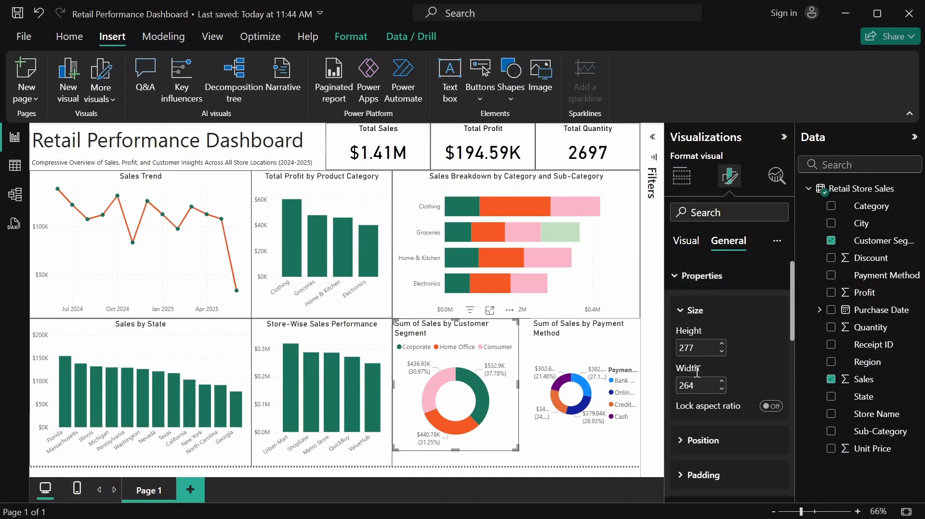
click(698, 350)
text(310)
key(Return)
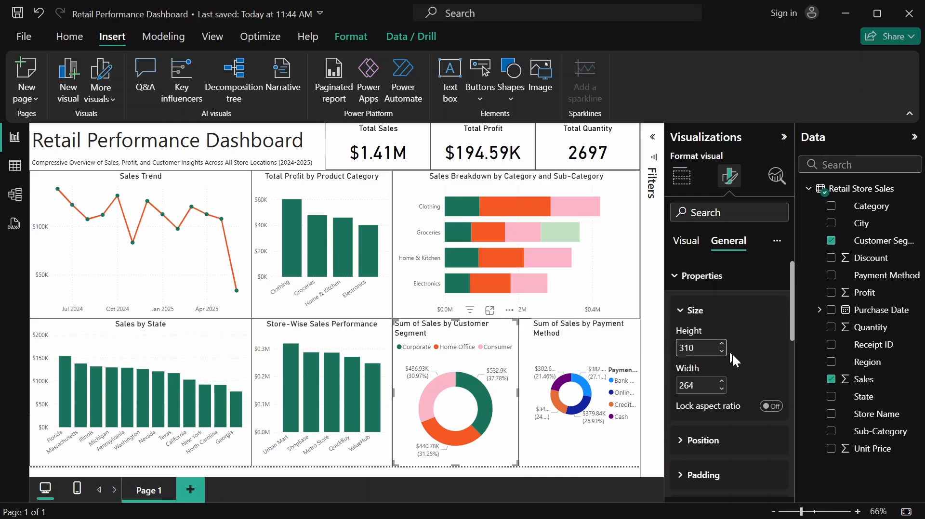
click(699, 384)
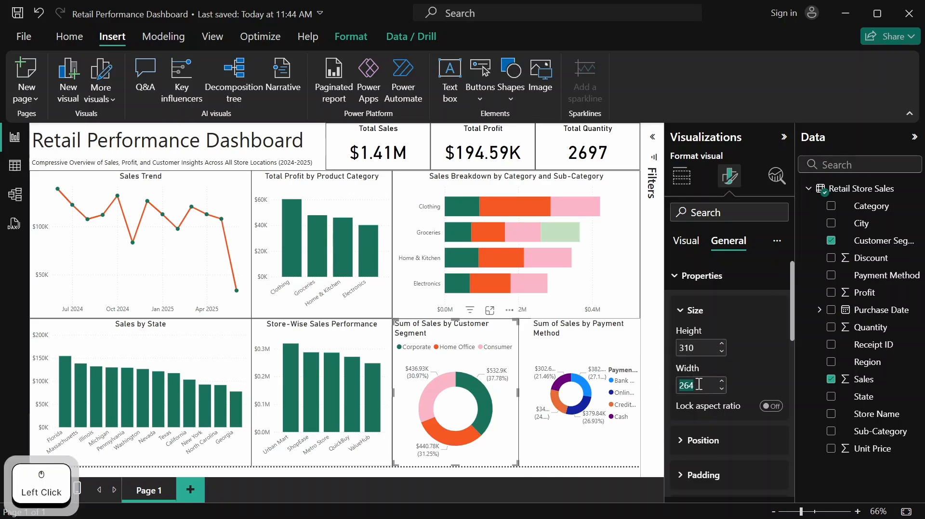
text(258)
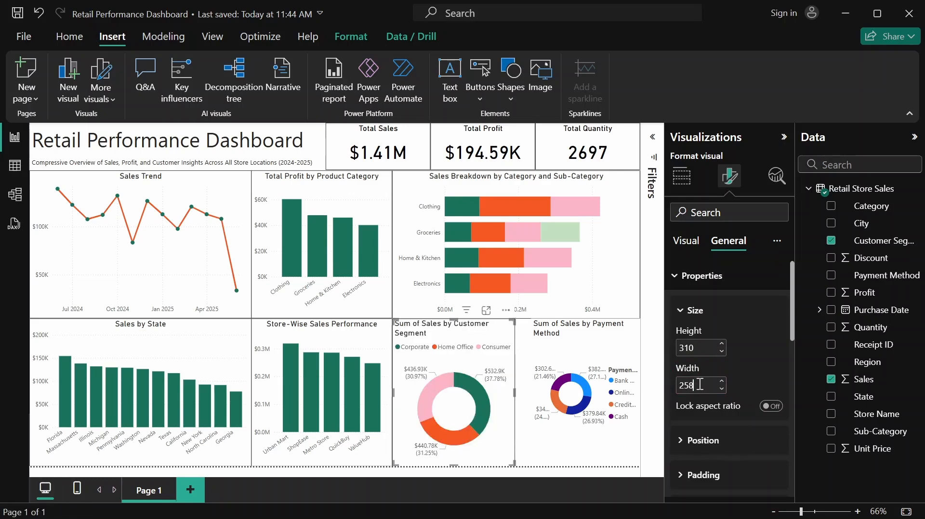
click(499, 332)
scroll(729, 355, down, 2)
scroll(717, 291, up, 2)
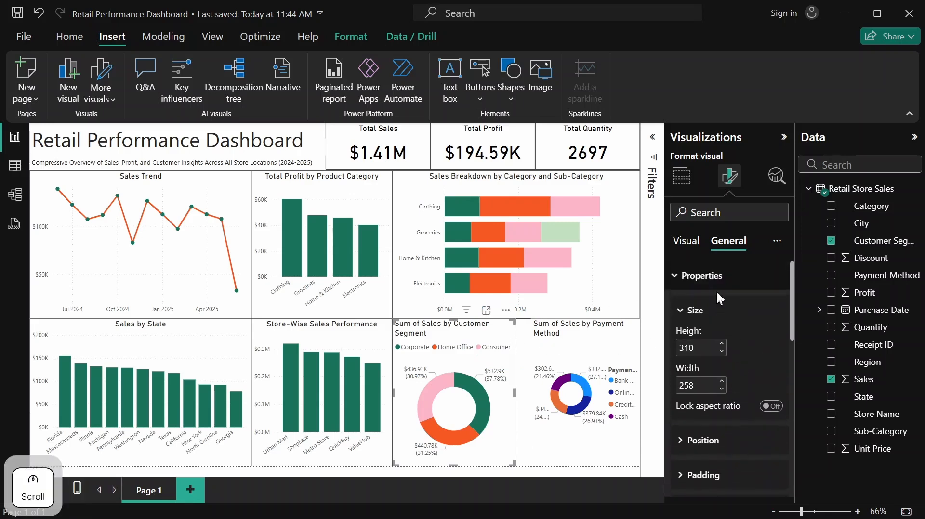
click(716, 288)
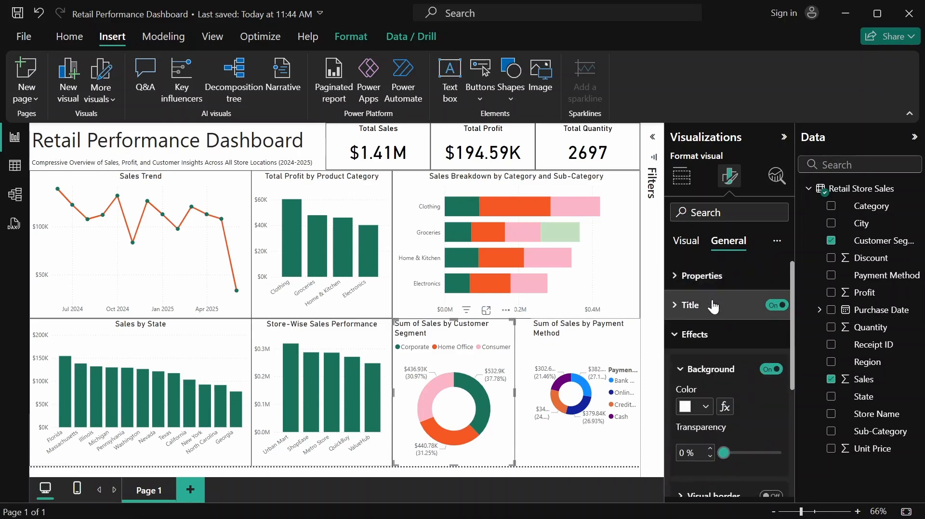
Retitle the Customer Segment donut chart "Sales Distribution by Customer Segment" and center its title horizontally
click(713, 305)
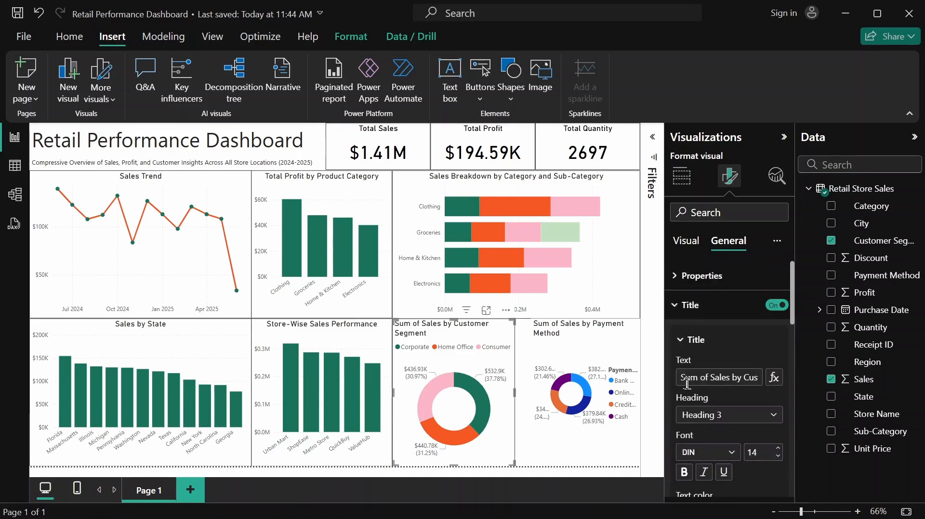
drag(681, 383, 762, 387)
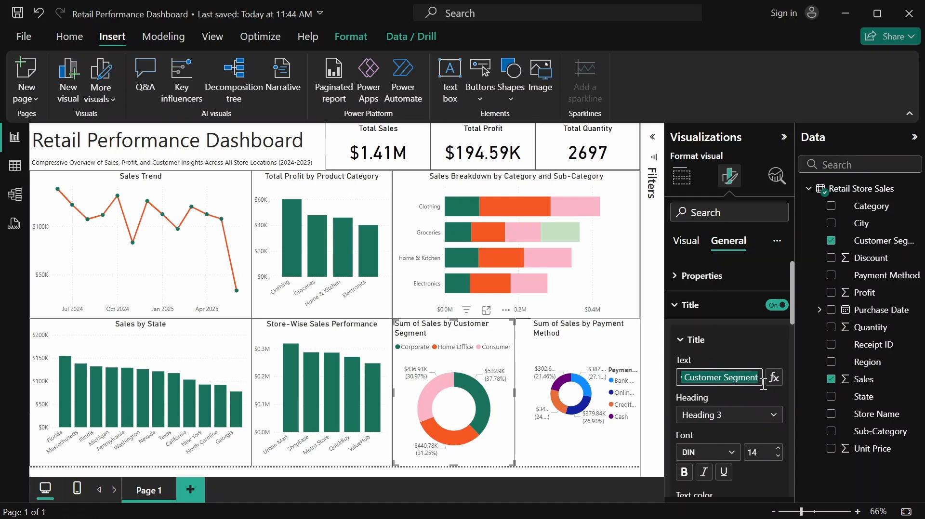
click(688, 378)
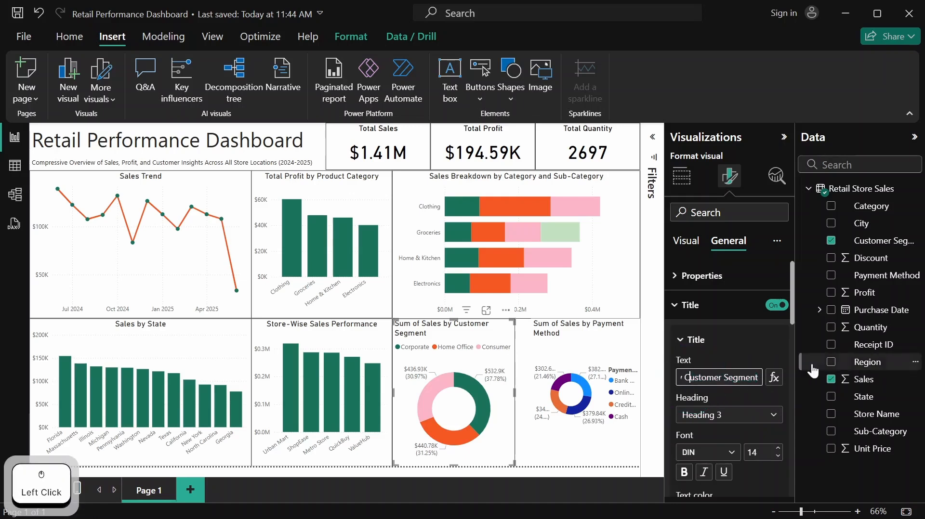
key(BackSpace)
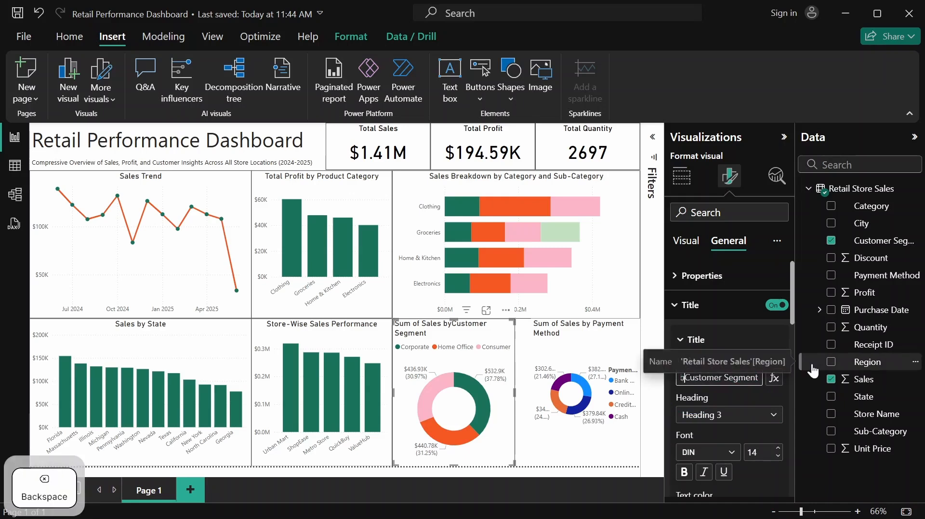
key(BackSpace)
key(BackSpace)
key(BackSpace)
key(BackSpace)
key(BackSpace)
key(BackSpace)
key(BackSpace)
key(BackSpace)
key(BackSpace)
key(BackSpace)
key(BackSpace)
key(BackSpace)
key(BackSpace)
key(BackSpace)
key(BackSpace)
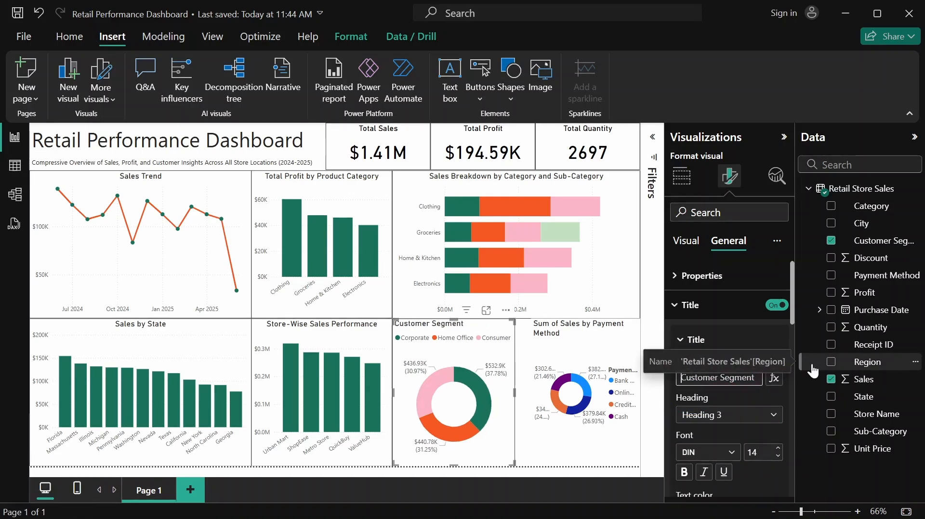
text(Sales )
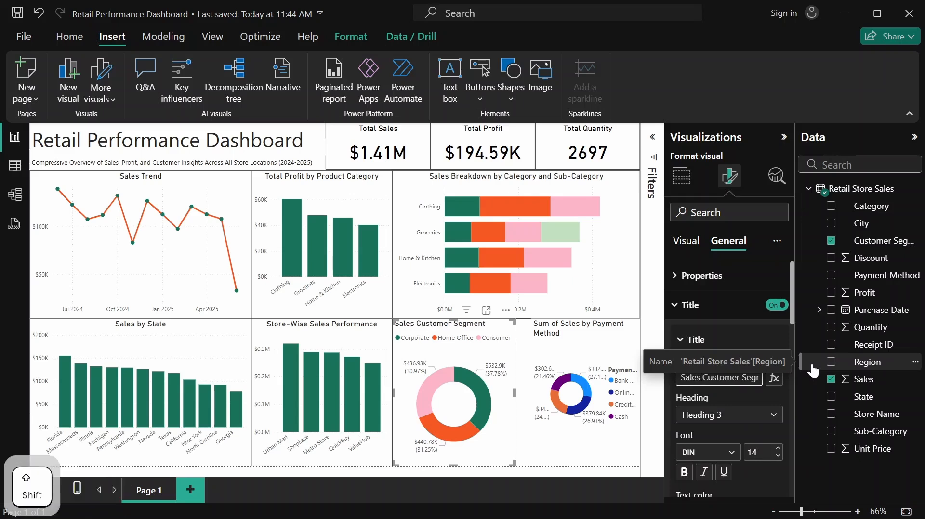
text(Dist)
text(ributio)
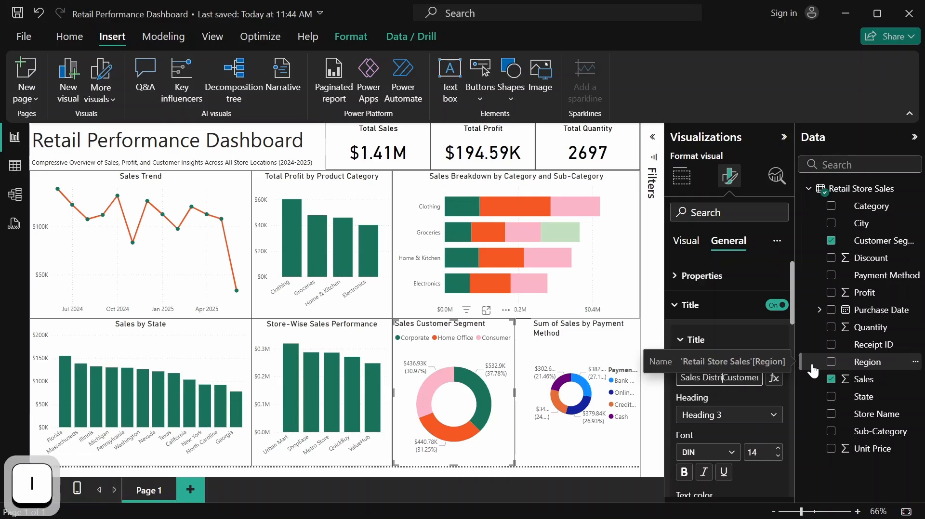
text(n by)
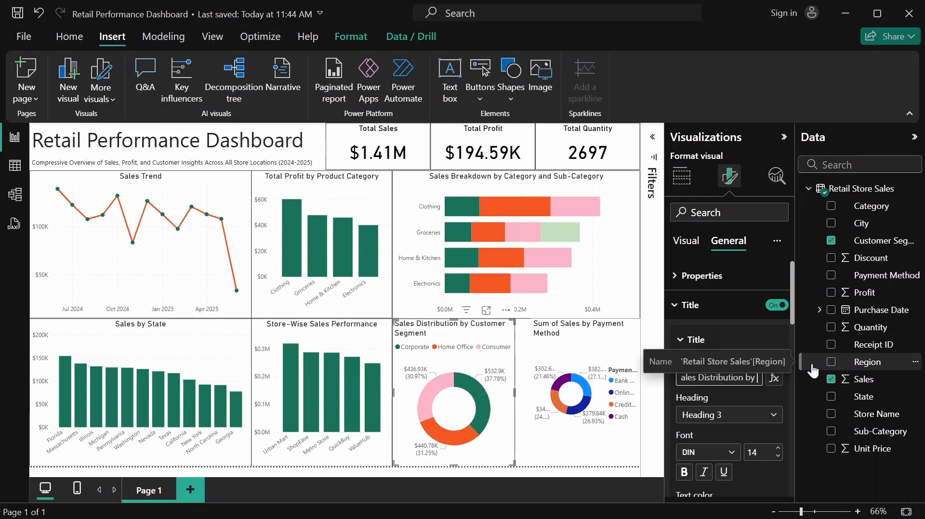
scroll(747, 398, down, 3)
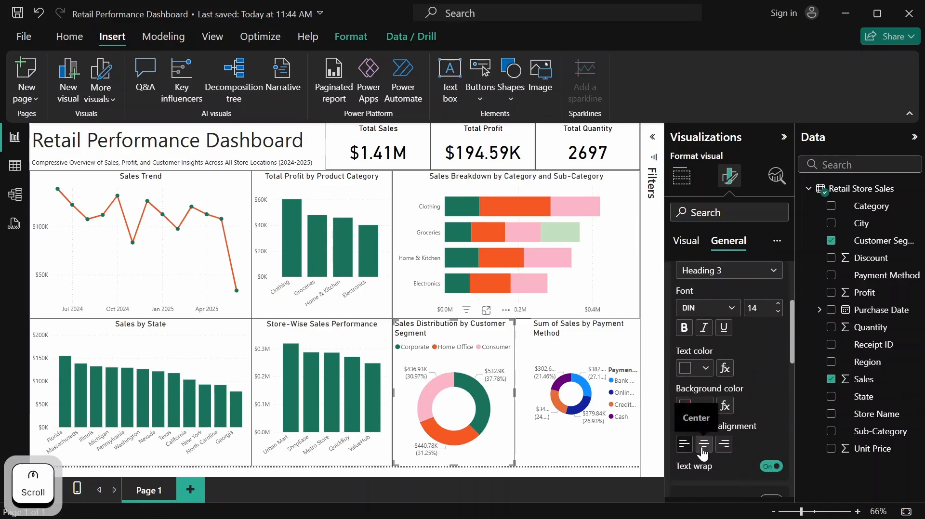
click(703, 444)
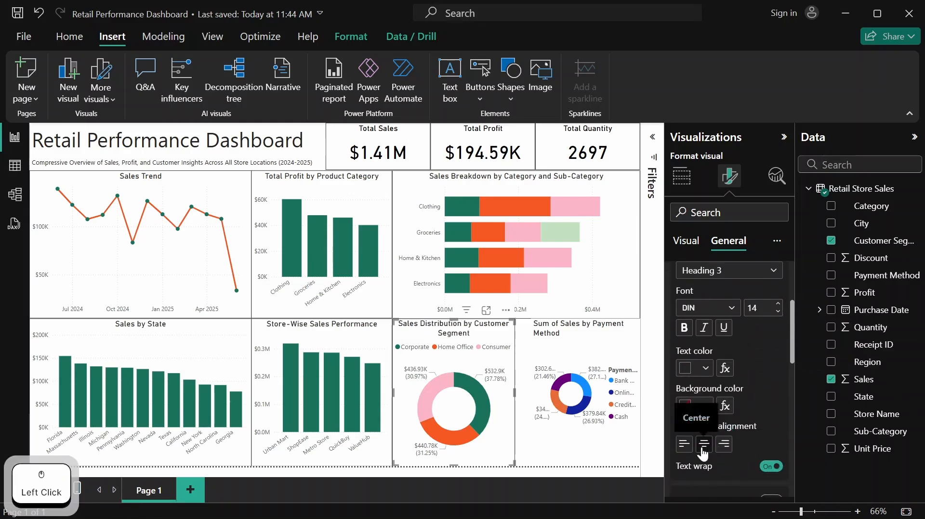
Turn on the visual border of the Customer Segment donut chart
scroll(738, 408, down, 1)
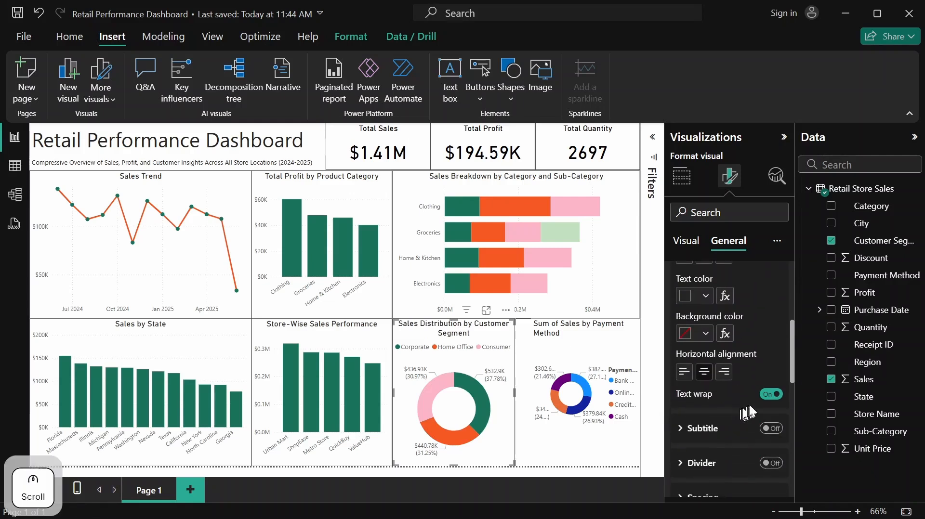
scroll(755, 405, up, 4)
click(742, 311)
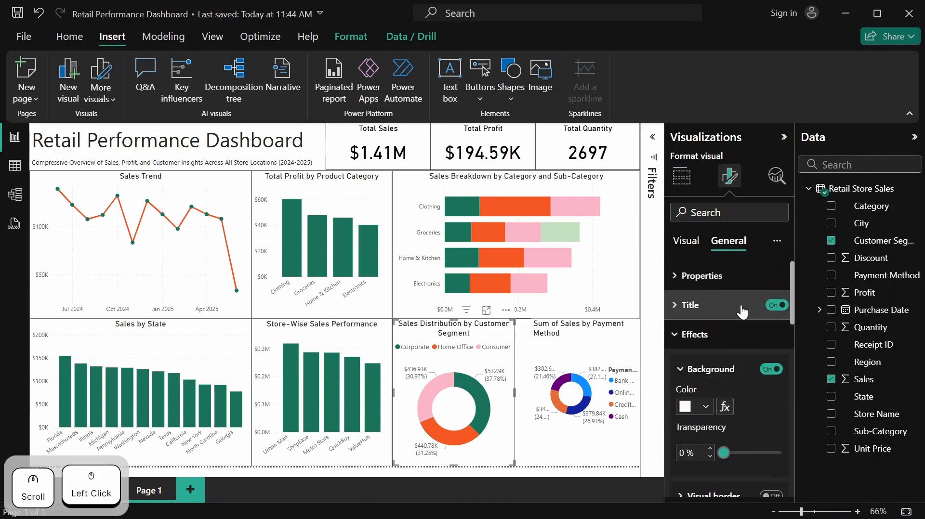
scroll(725, 355, down, 2)
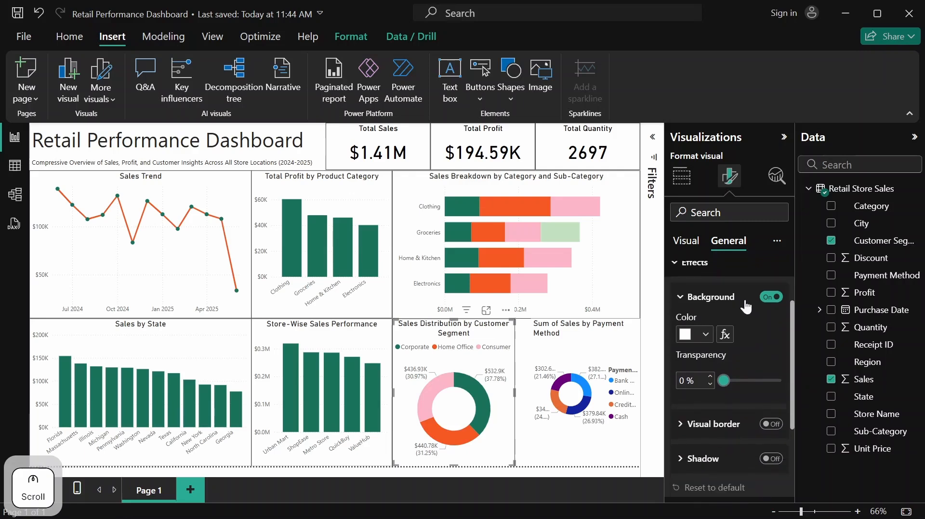
click(771, 425)
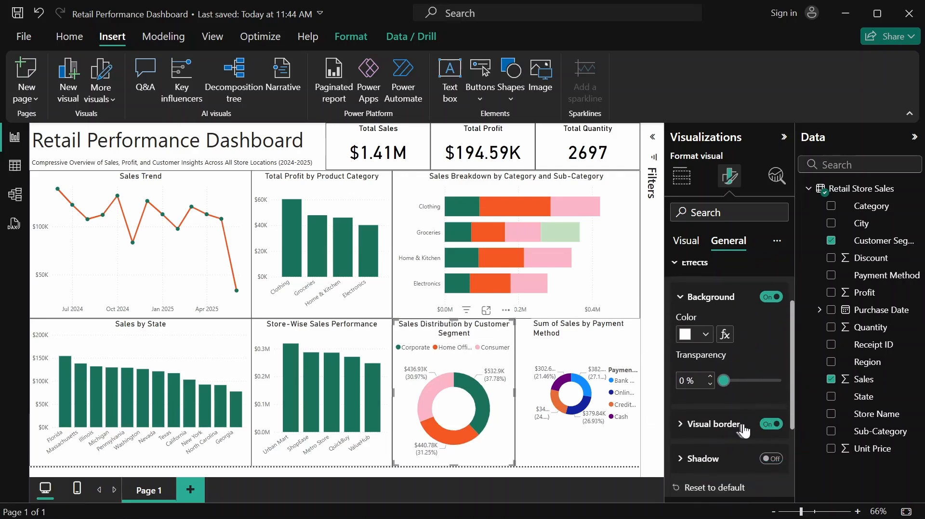
Move the Payment Method donut chart against the Customer Segment donut and enlarge it to fill the remaining space in the row
click(583, 341)
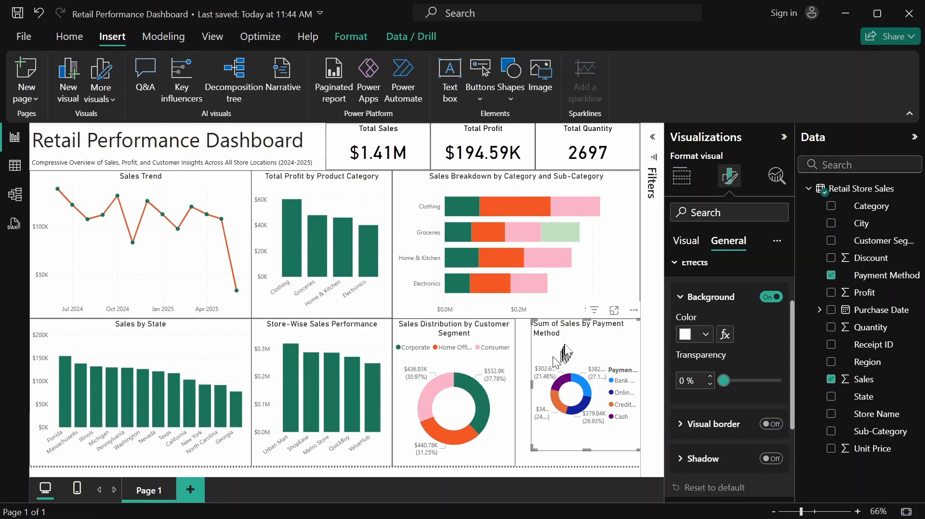
drag(598, 342, 582, 343)
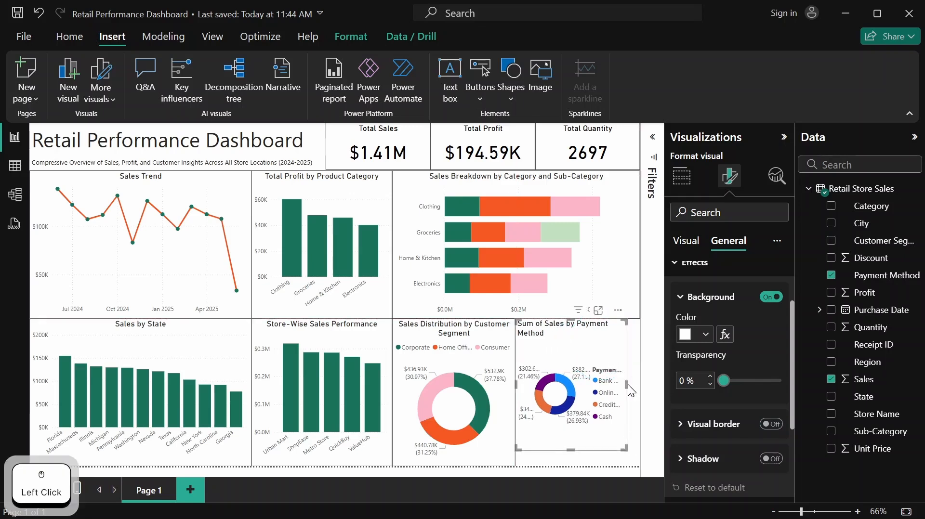
drag(628, 384, 637, 381)
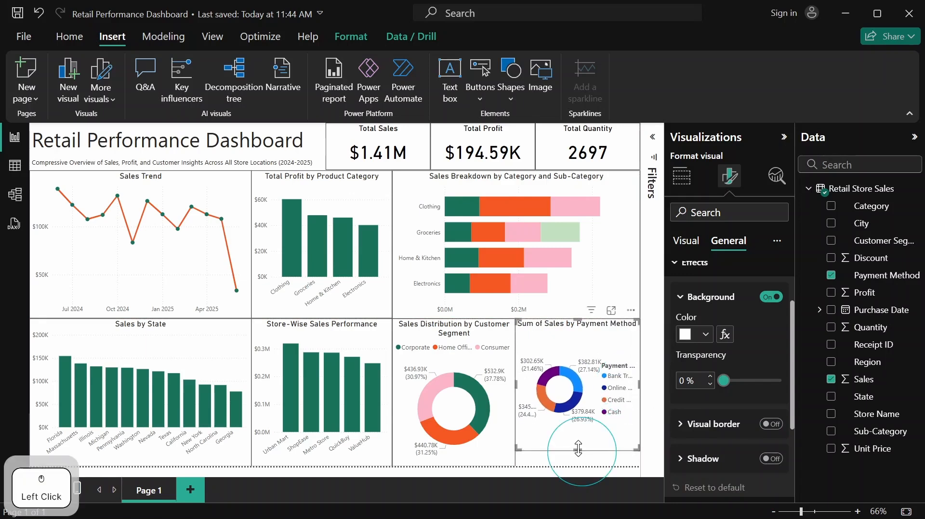
drag(578, 449, 579, 464)
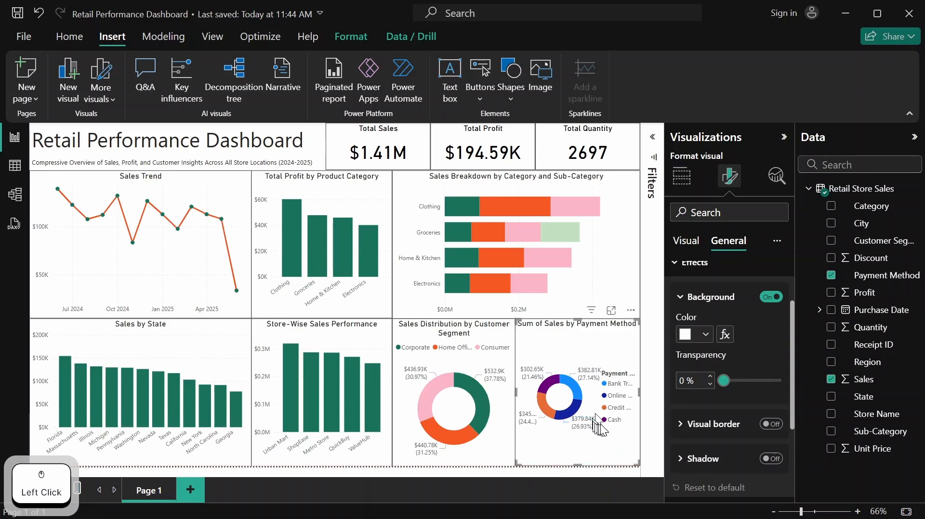
Turn off the legend title of the Payment Method donut chart and set its legend position to Top center
click(690, 240)
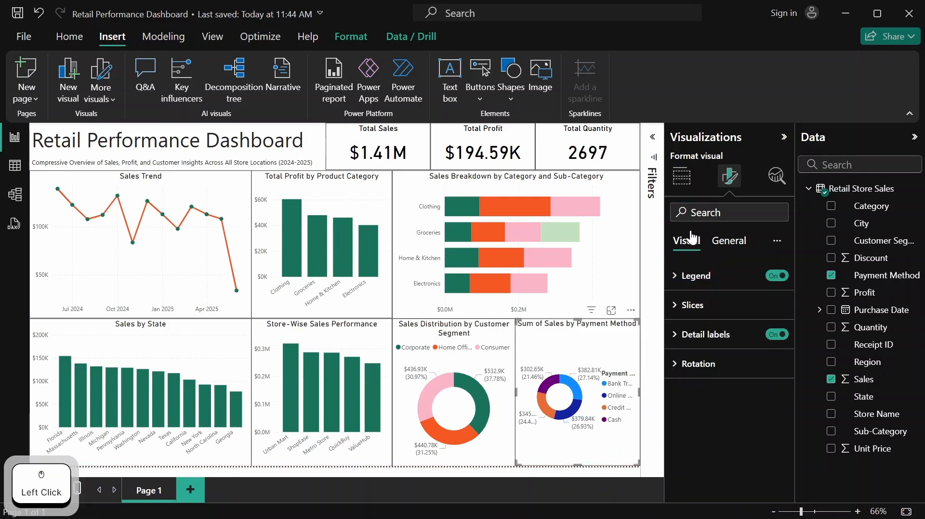
click(676, 281)
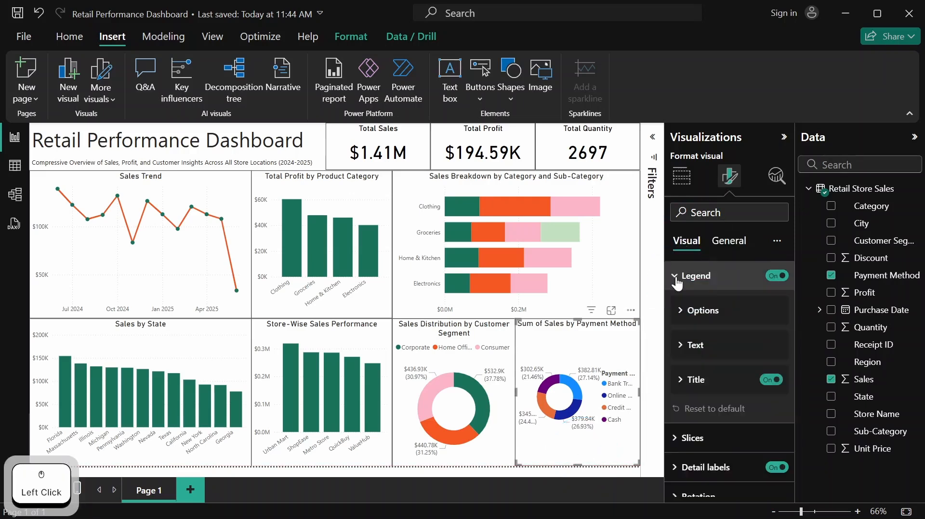
click(765, 387)
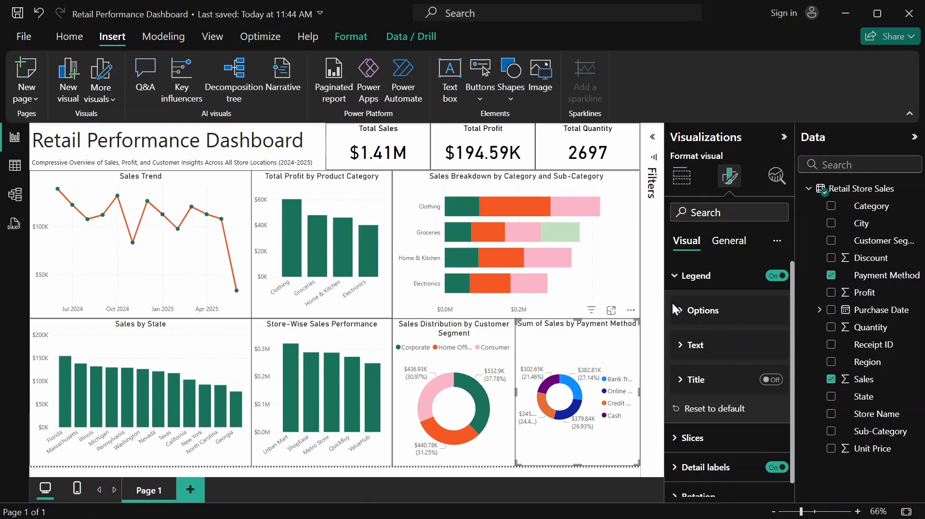
click(685, 312)
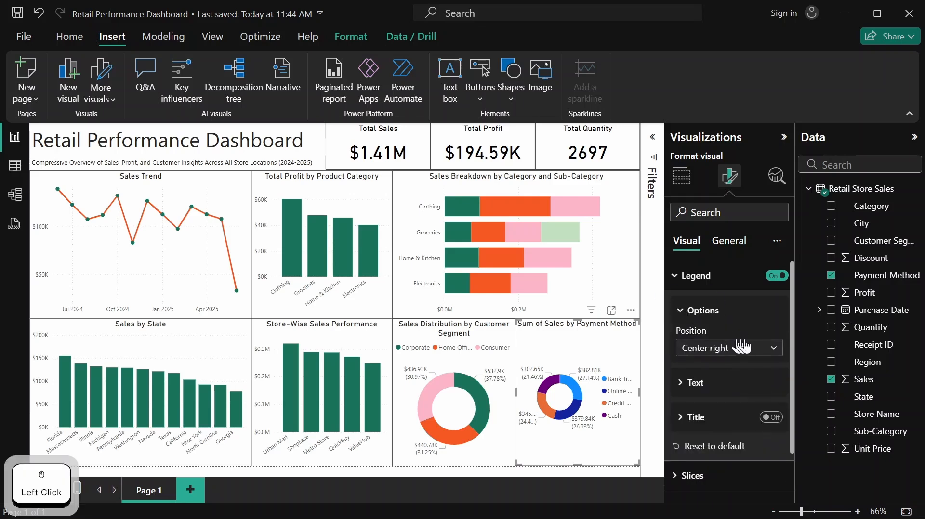
click(766, 352)
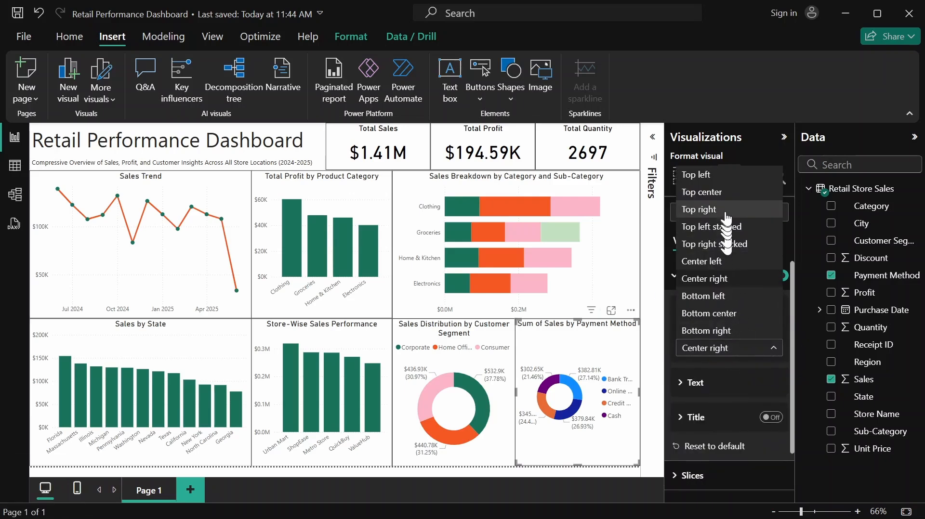
click(729, 192)
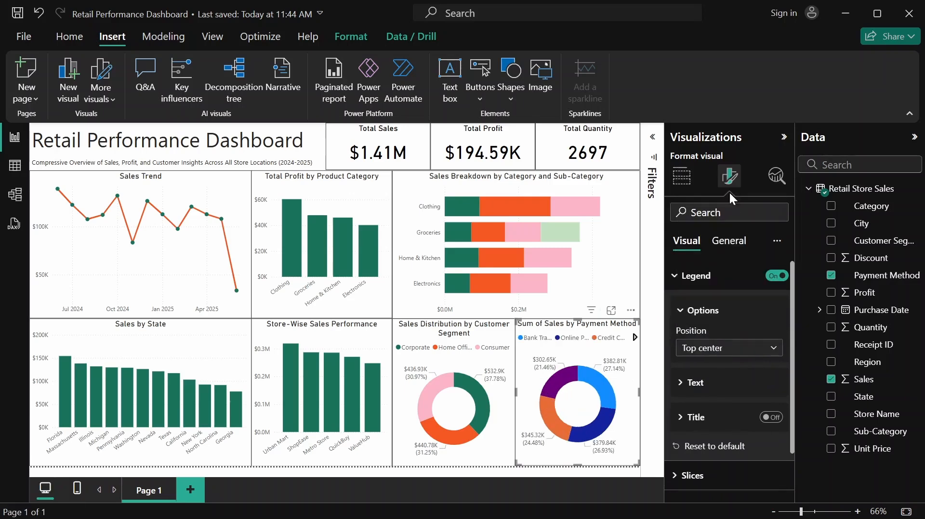
click(728, 277)
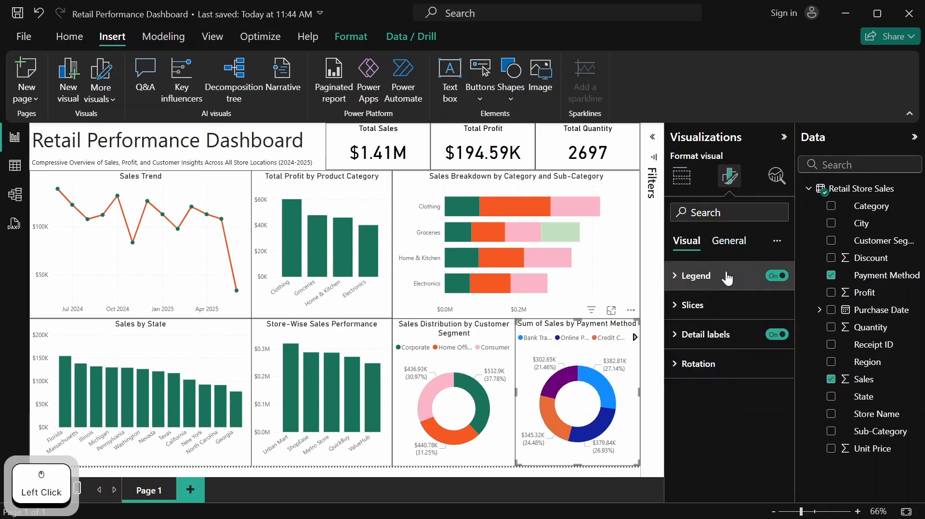
Color the Bank Transfer slice of the Payment Method donut chart dark green from the recently used colors
click(711, 305)
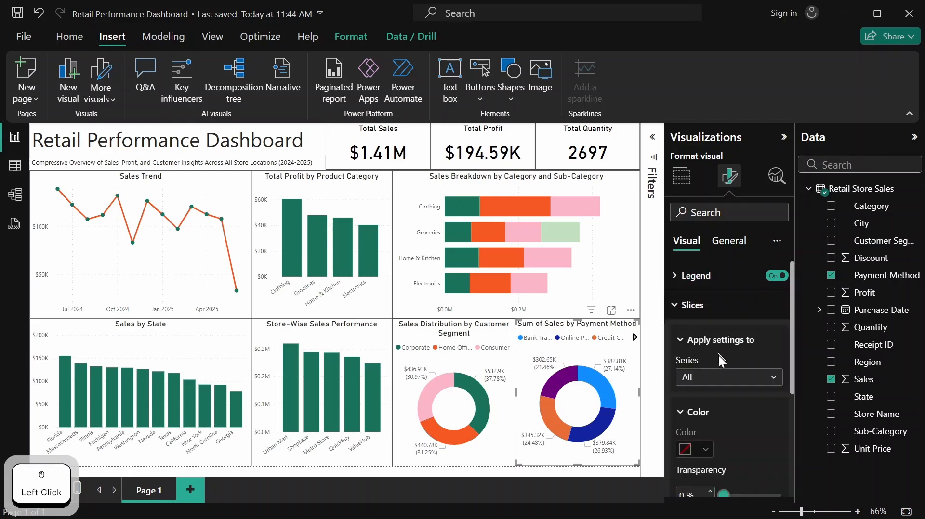
click(774, 384)
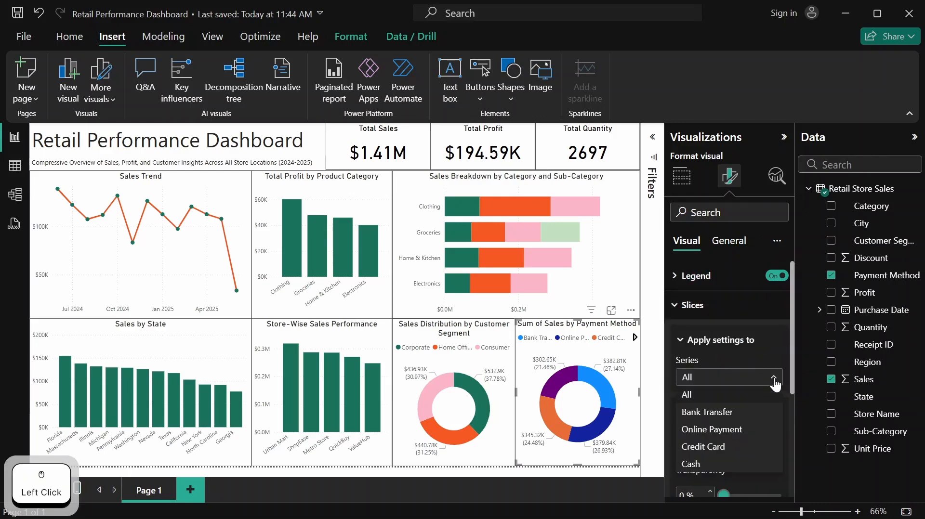
click(742, 413)
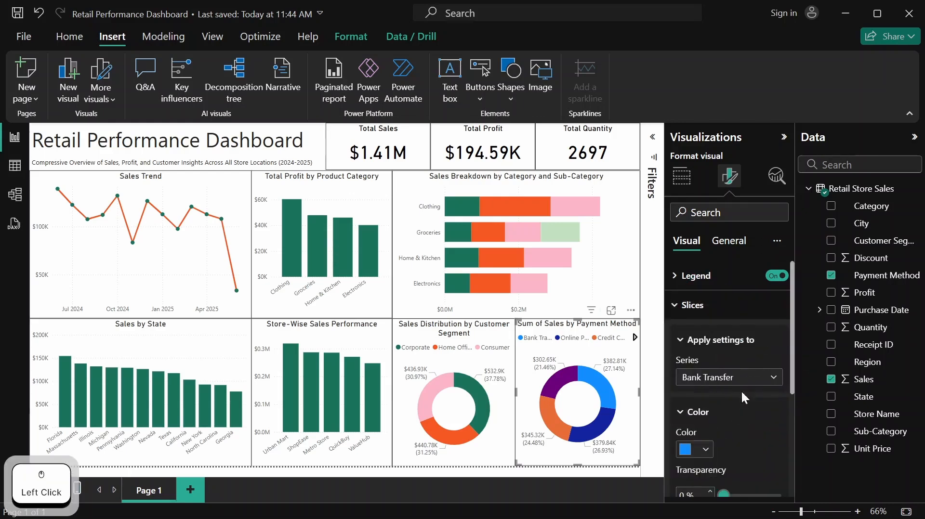
scroll(739, 373, down, 3)
click(706, 381)
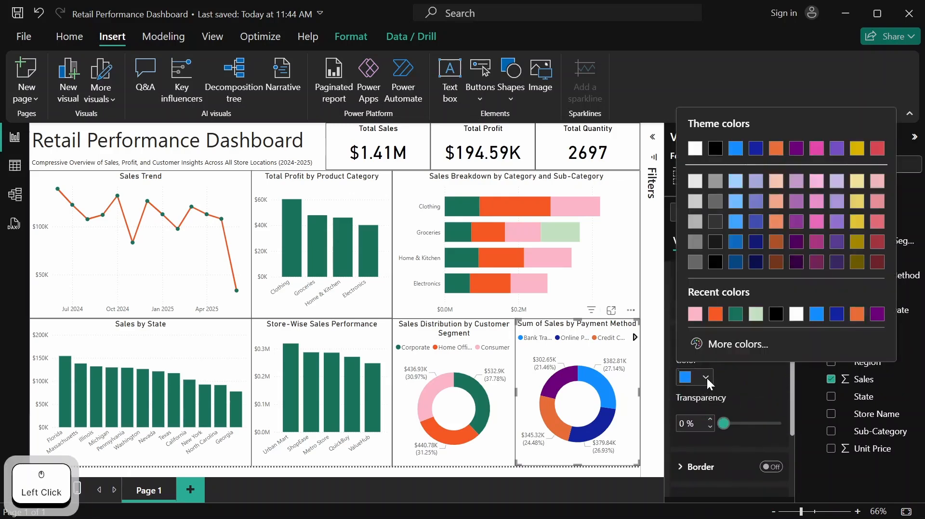
click(734, 320)
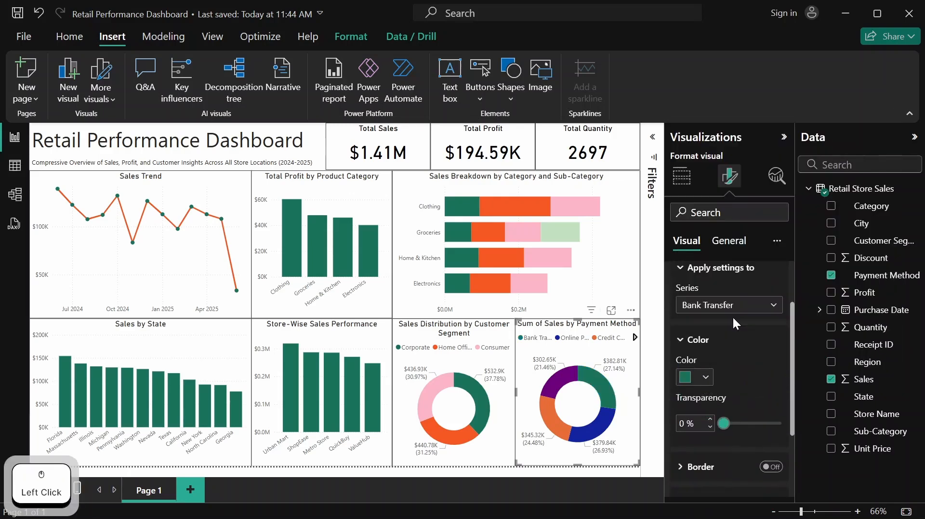
Color the Online Payment slice of the Payment Method donut chart orange #F65824 from the recently used colors
click(775, 308)
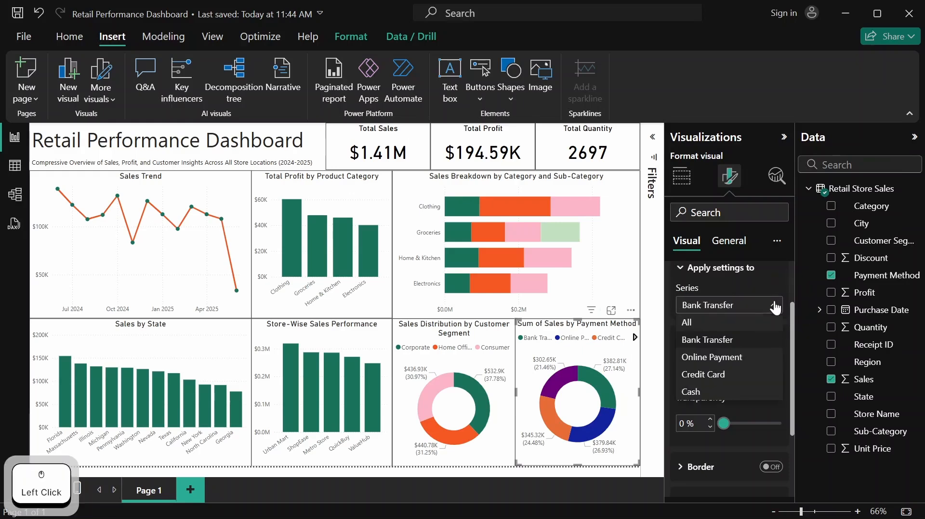
click(740, 357)
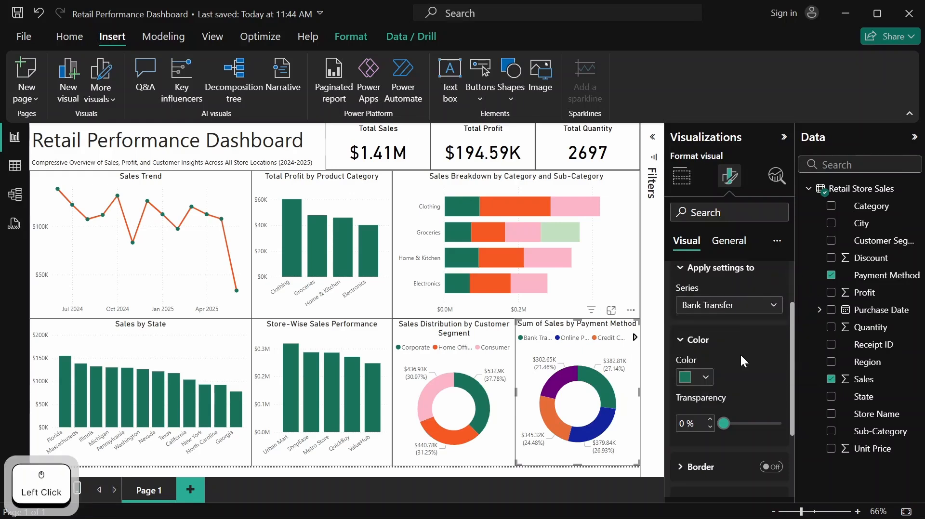
click(706, 379)
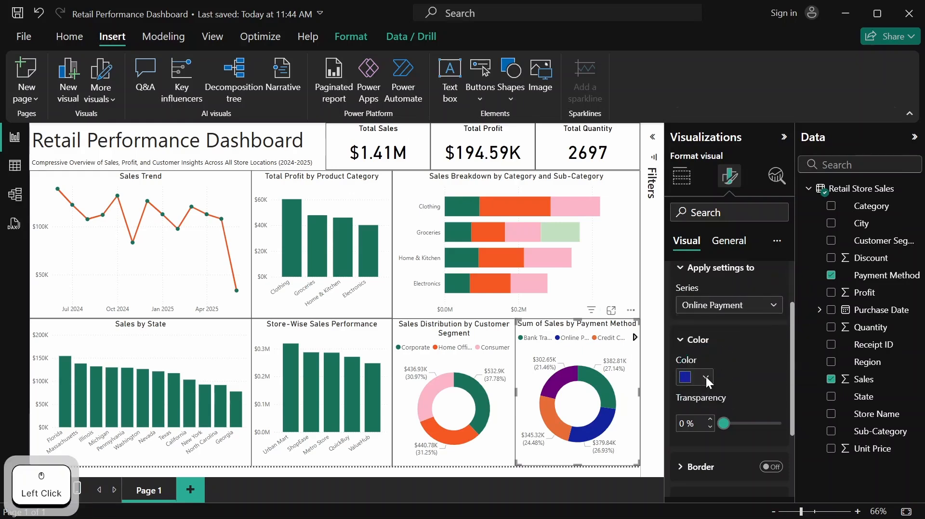
click(735, 314)
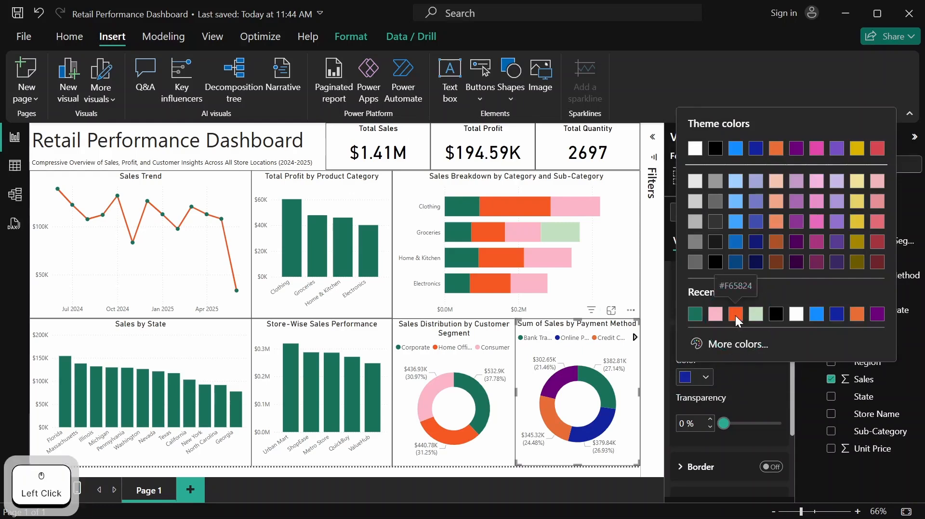
Color the Credit Card slice of the Payment Method donut chart light pink from the recently used colors
click(780, 310)
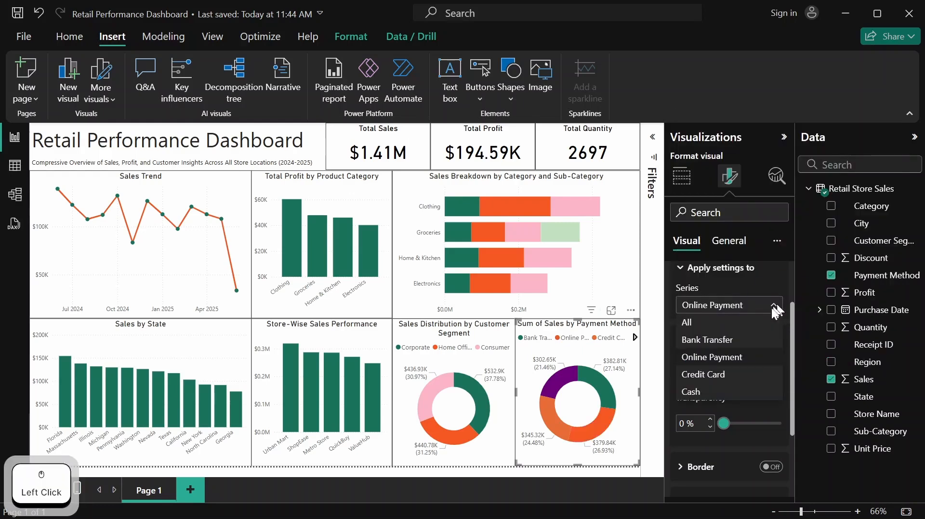
click(727, 373)
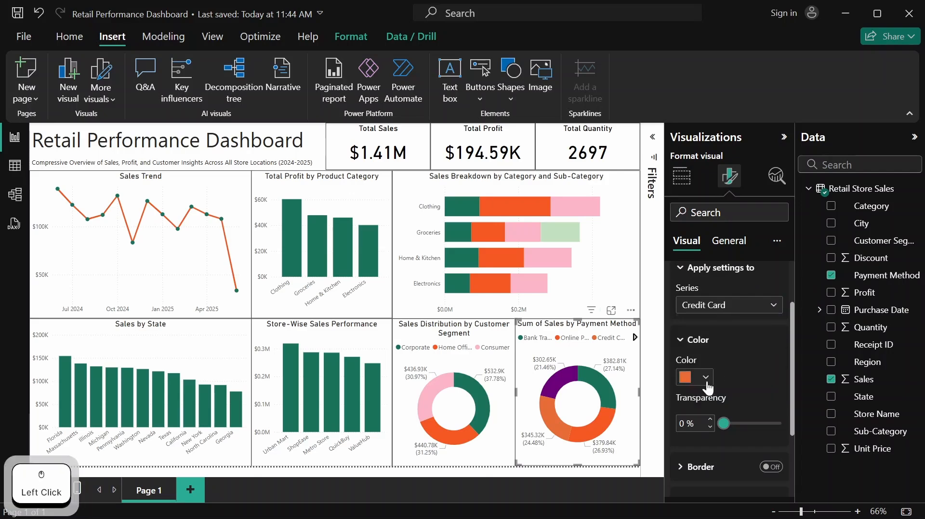
click(706, 378)
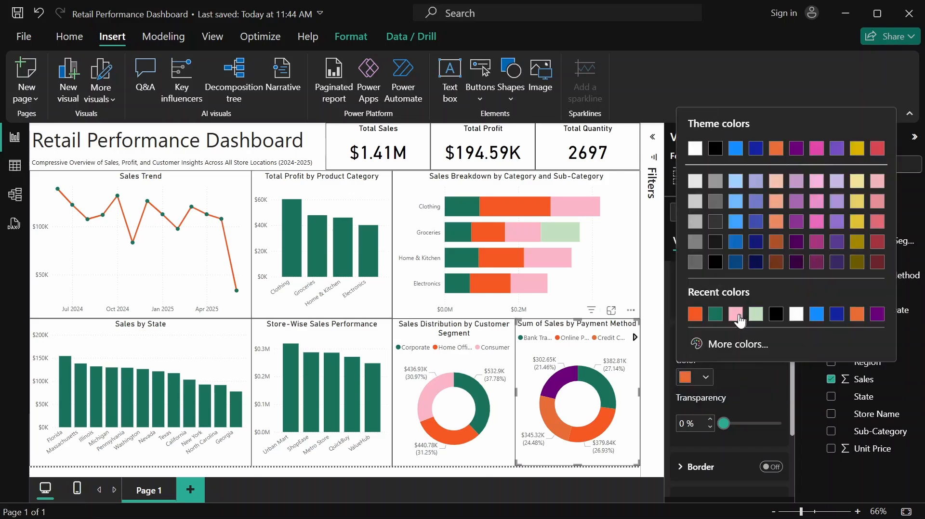
click(736, 314)
Color the Cash slice of the Payment Method donut chart light green #C1E0BF from the recently used colors
click(772, 307)
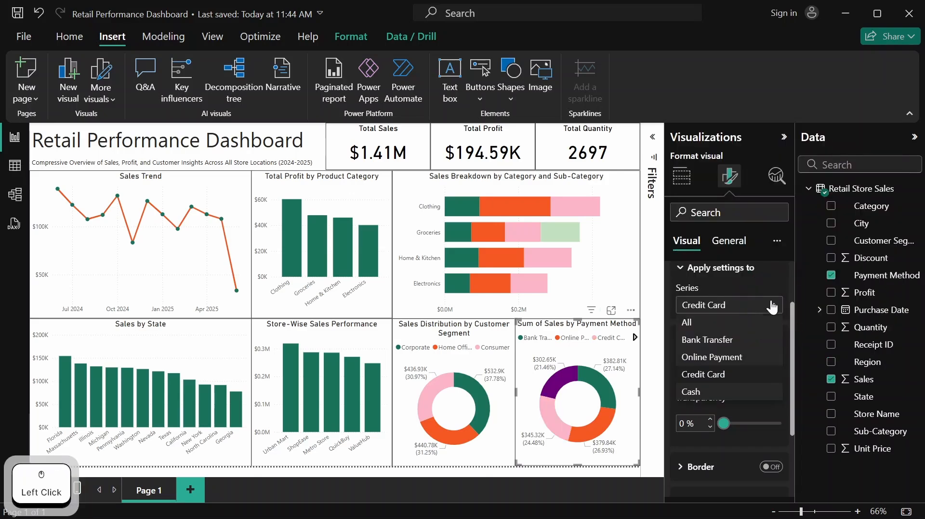
click(715, 393)
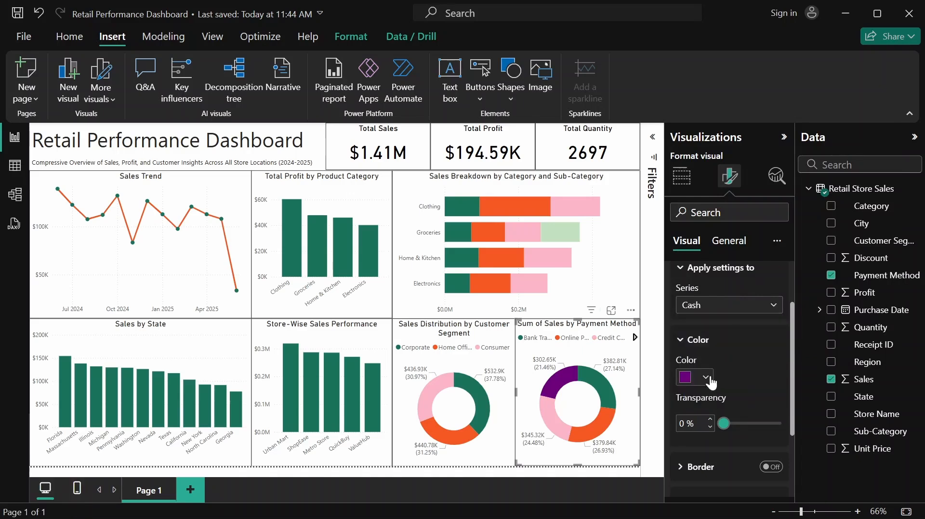
click(708, 377)
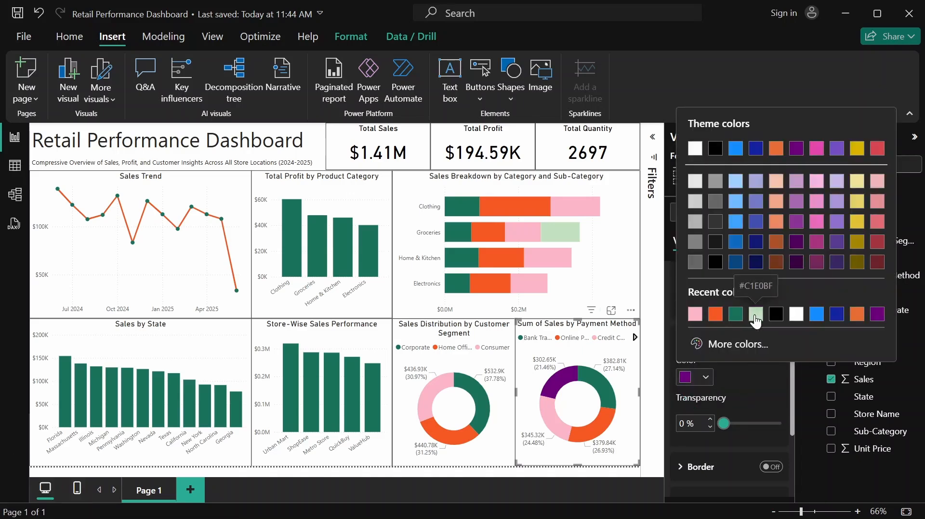
click(756, 315)
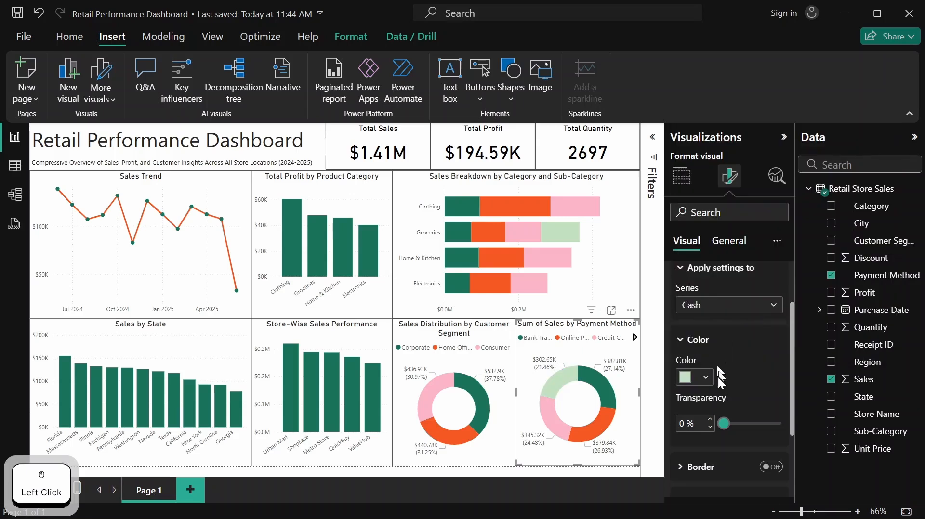
scroll(746, 347, down, 2)
scroll(746, 345, up, 3)
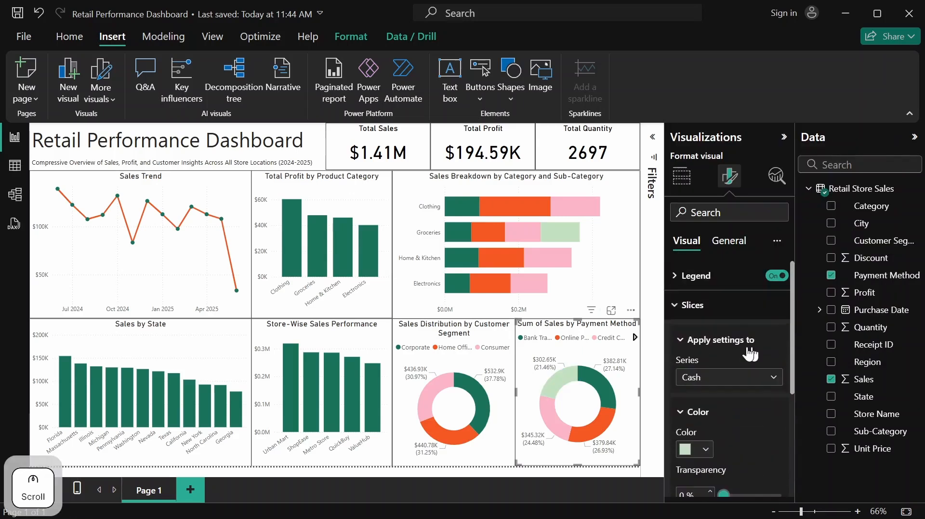
click(712, 305)
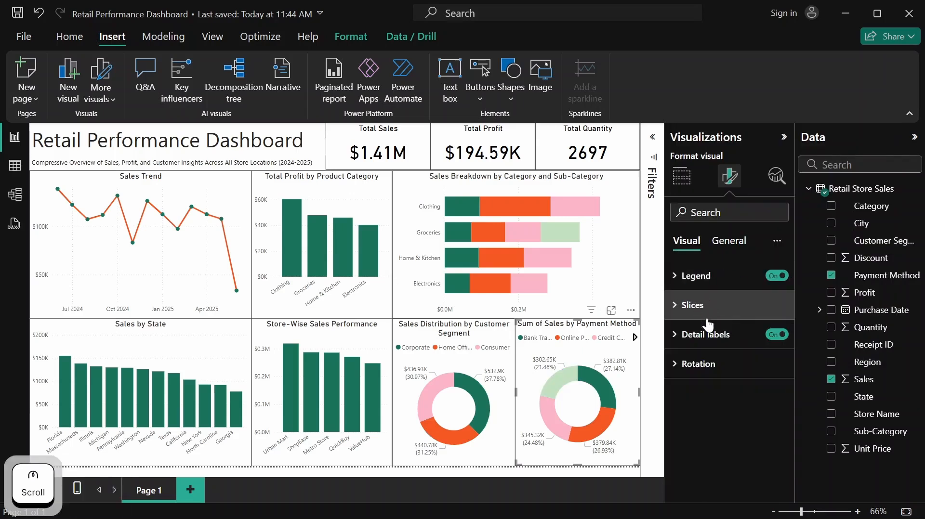
Retitle the payment method donut chart as "Sales by Payment Method Preference"
click(741, 245)
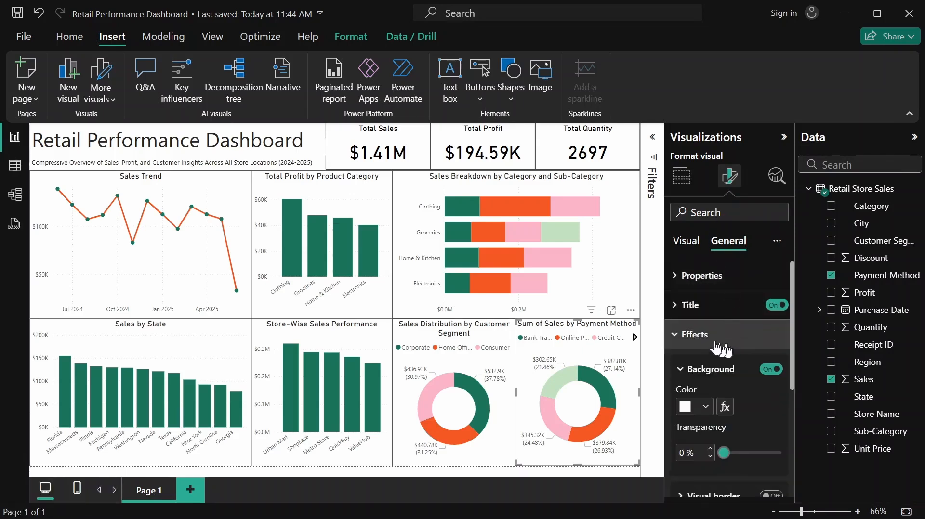
click(723, 305)
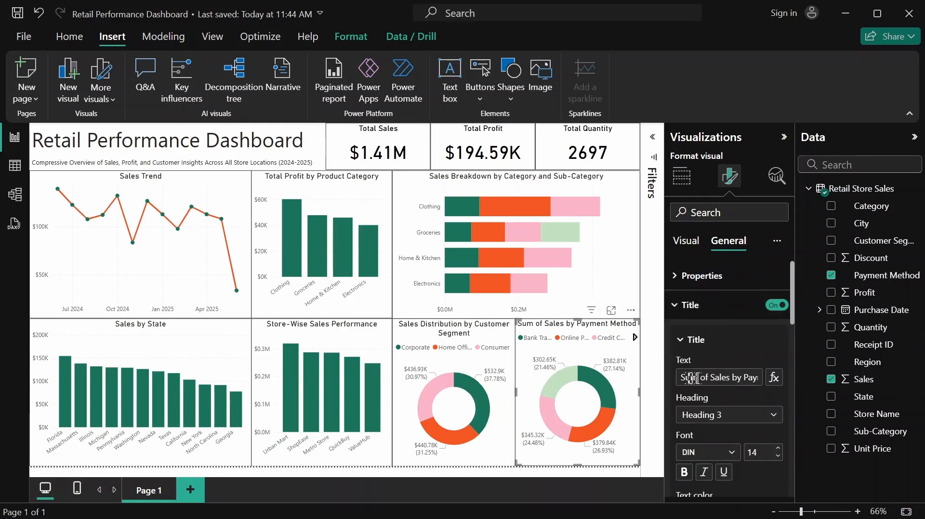
drag(684, 379, 752, 383)
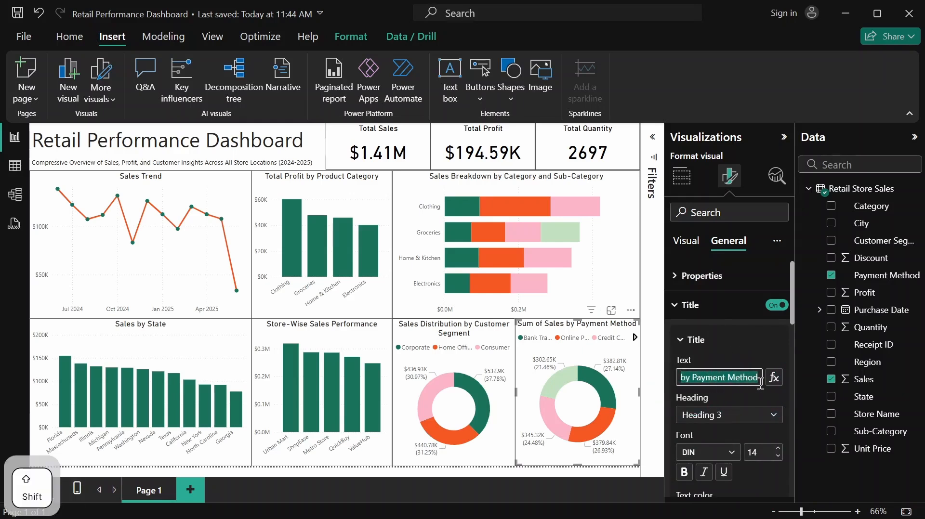
text(Sales )
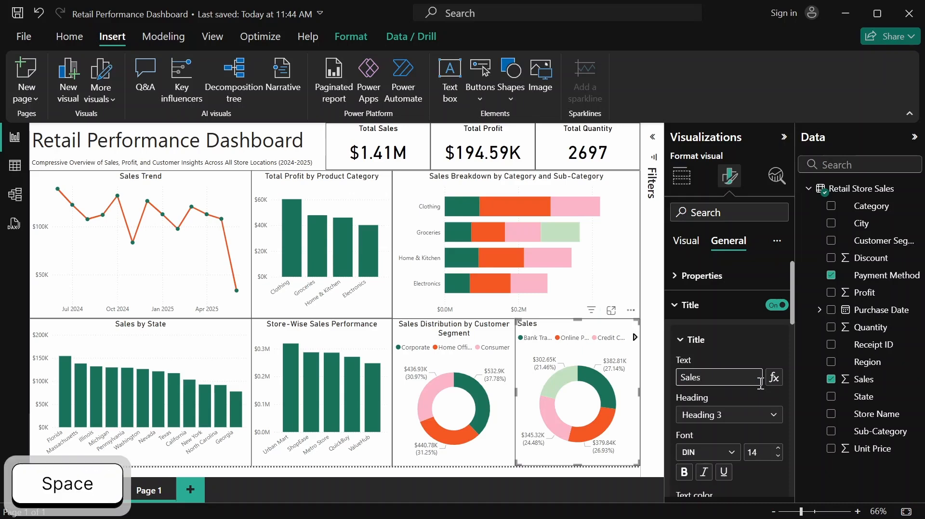
text(by Payment )
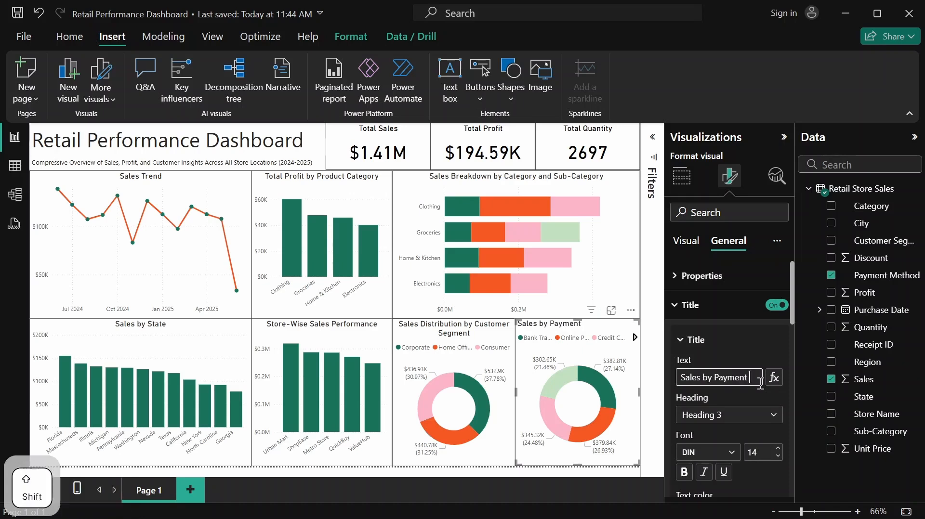
text(Method Pre)
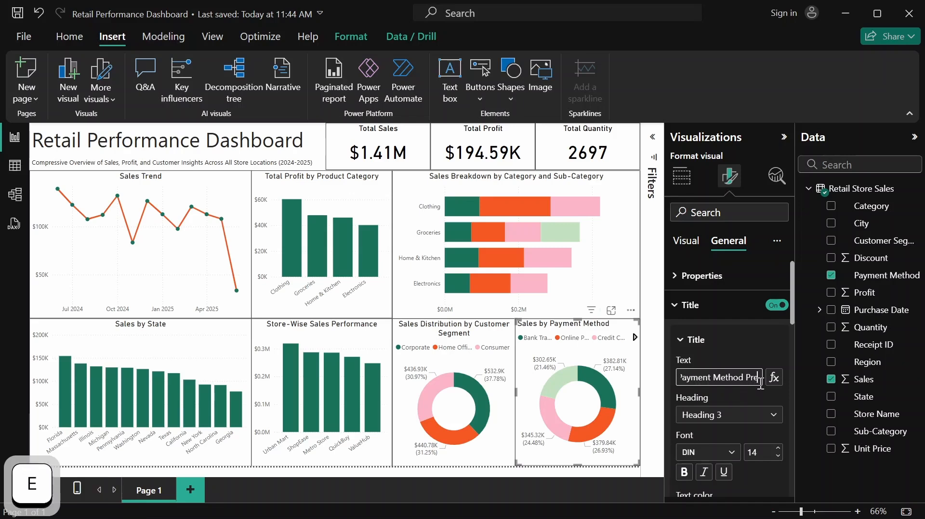
text(fere)
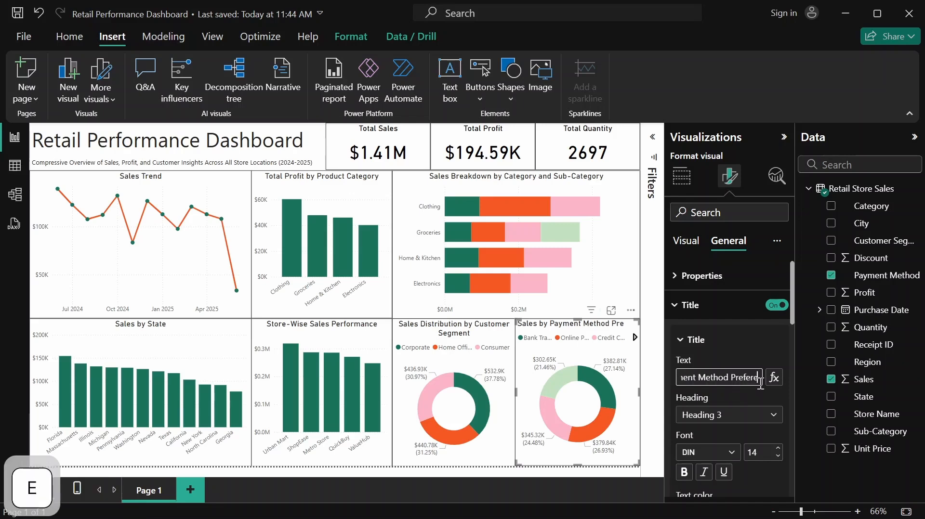
text(nce)
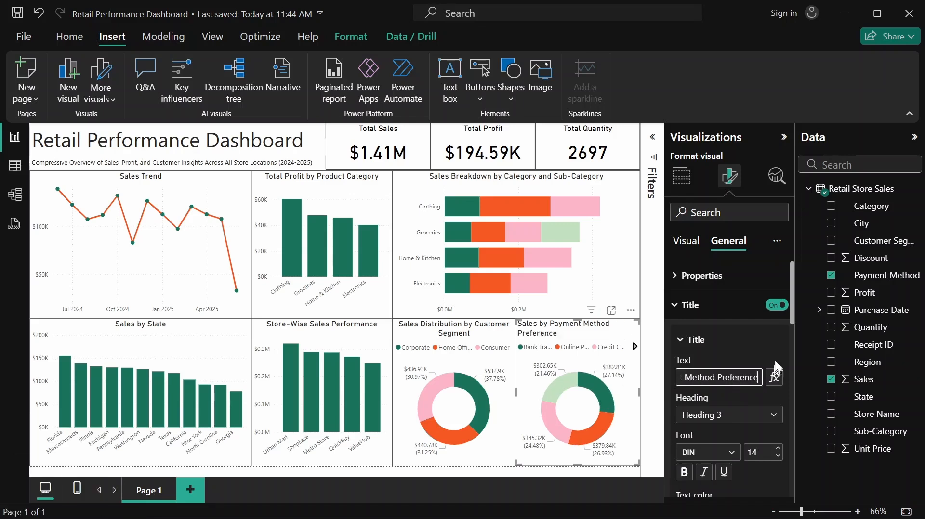
Center the title of the payment method donut chart and collapse its expanded formatting sections
scroll(735, 400, down, 5)
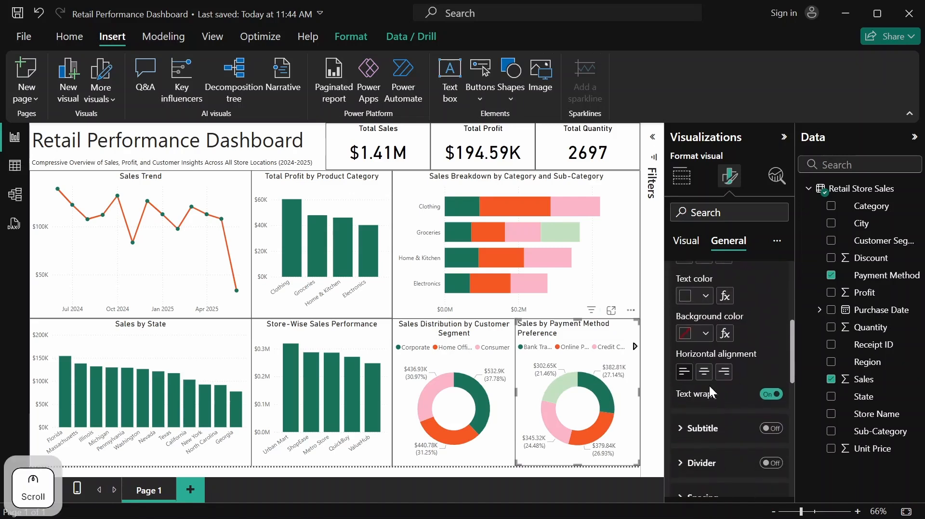
click(709, 381)
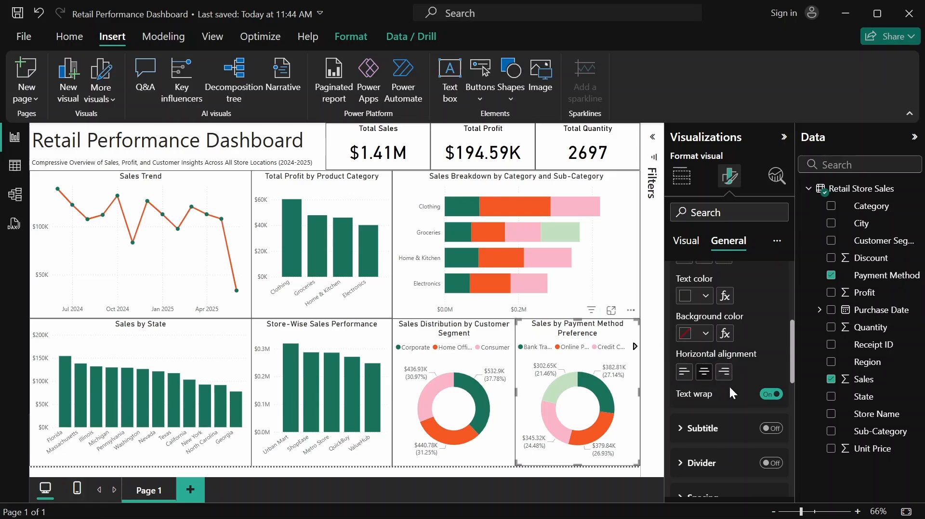
scroll(730, 385, down, 2)
scroll(733, 385, up, 6)
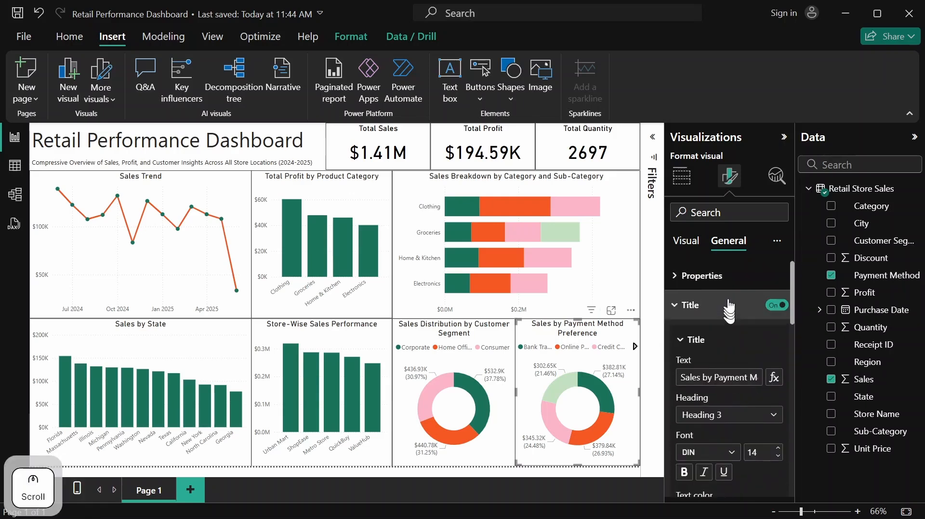
click(716, 313)
scroll(729, 355, down, 2)
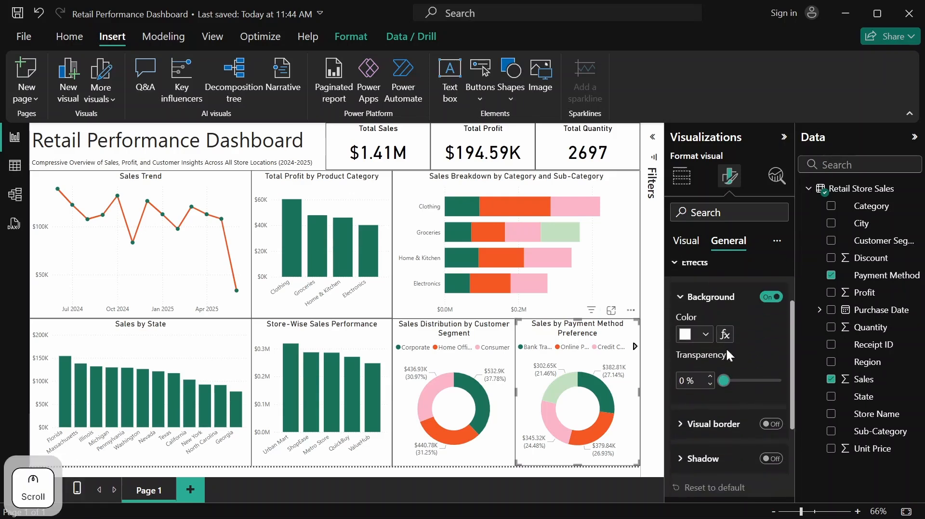
scroll(723, 361, up, 2)
click(713, 370)
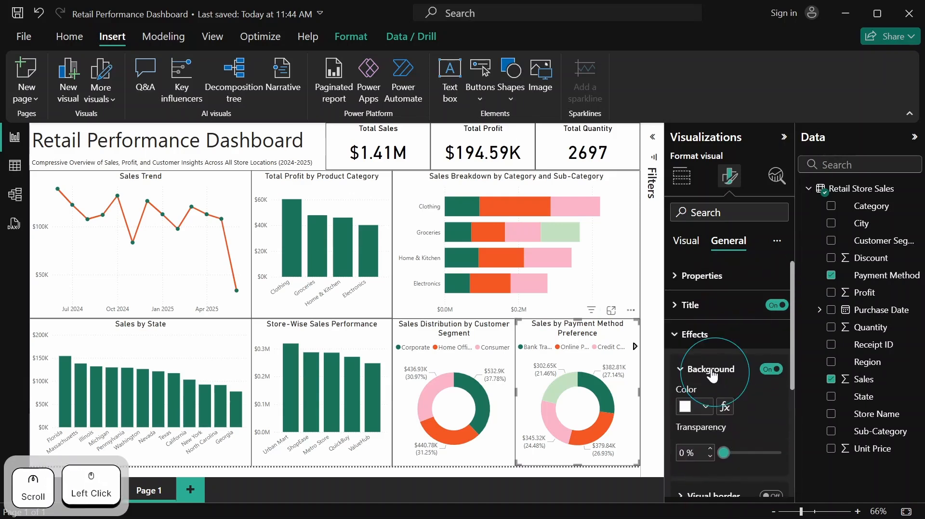
click(698, 338)
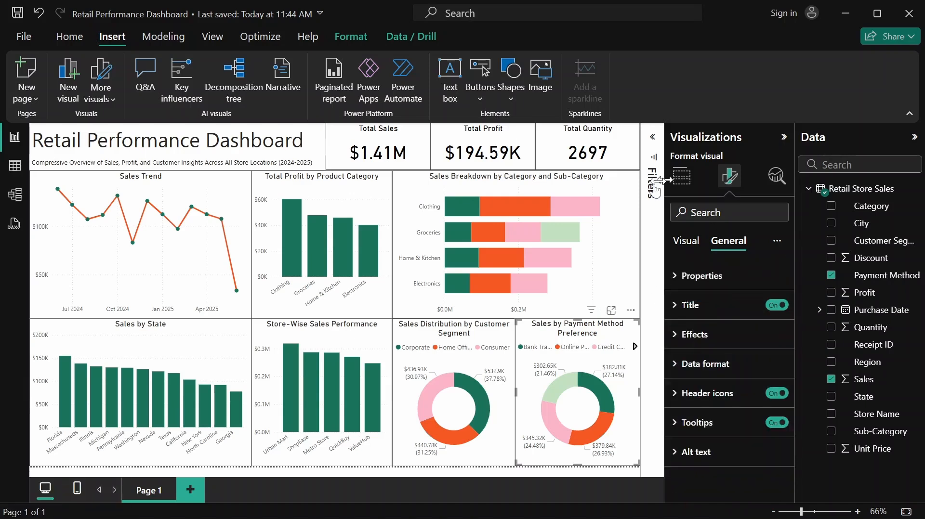
click(785, 138)
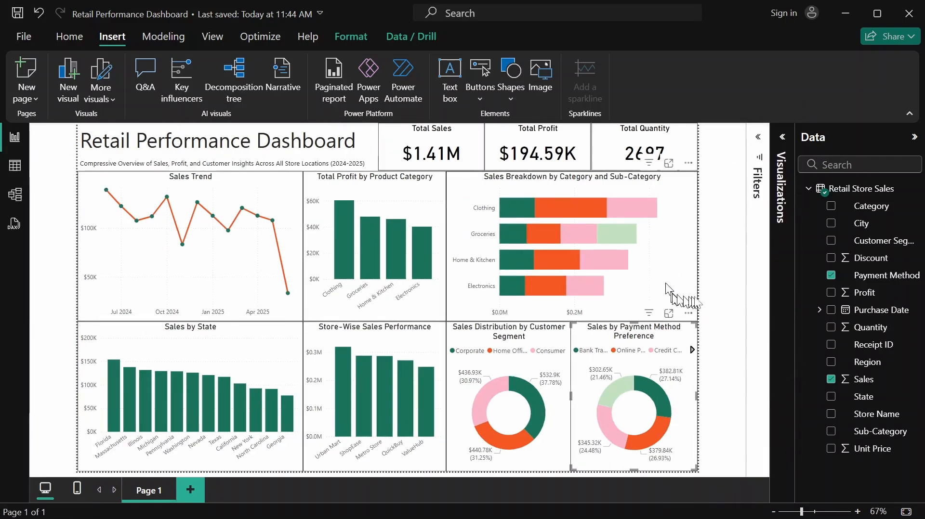
click(709, 292)
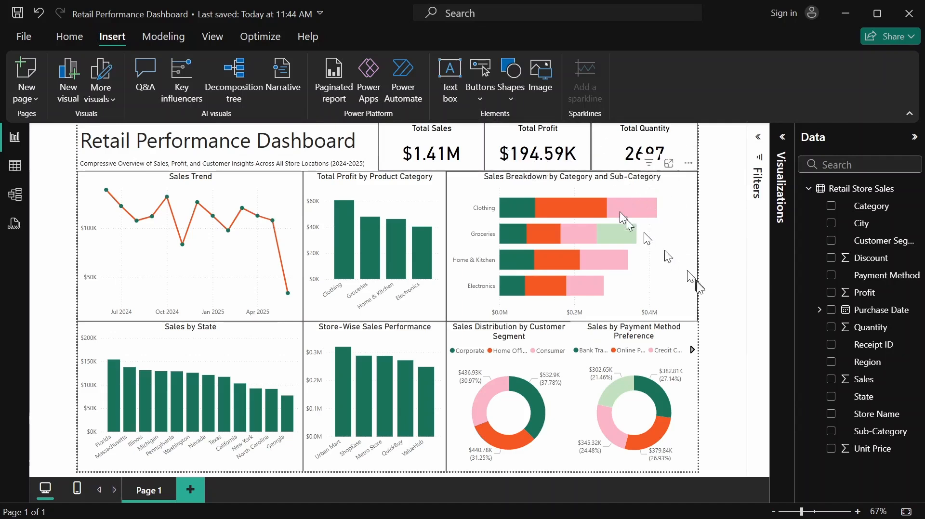
click(584, 143)
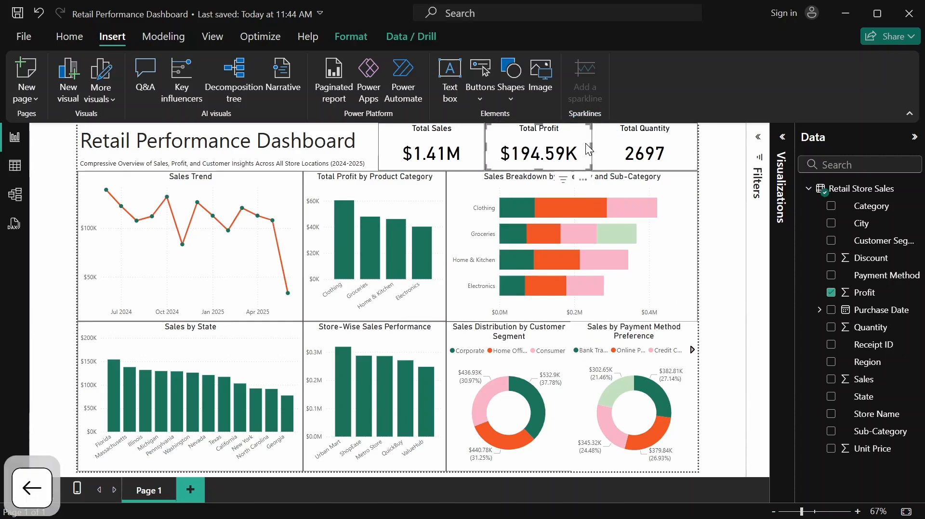
click(725, 188)
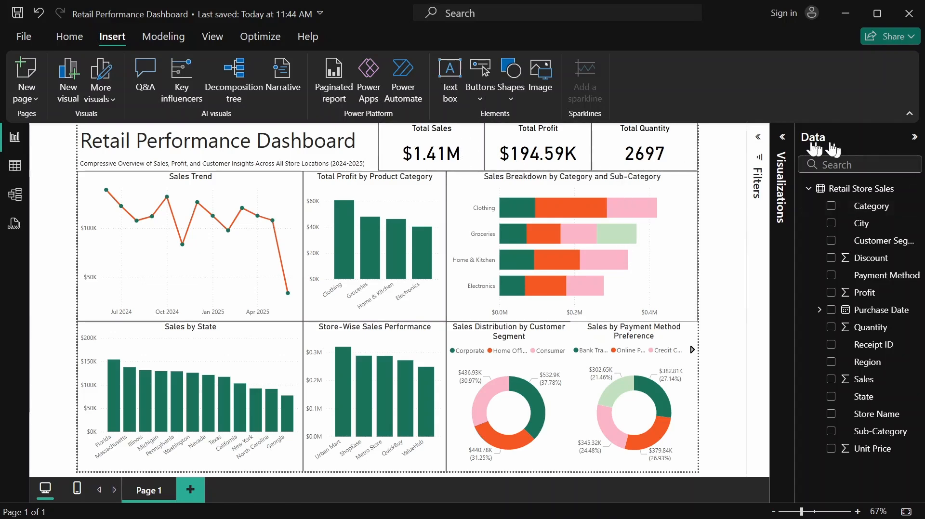
click(782, 139)
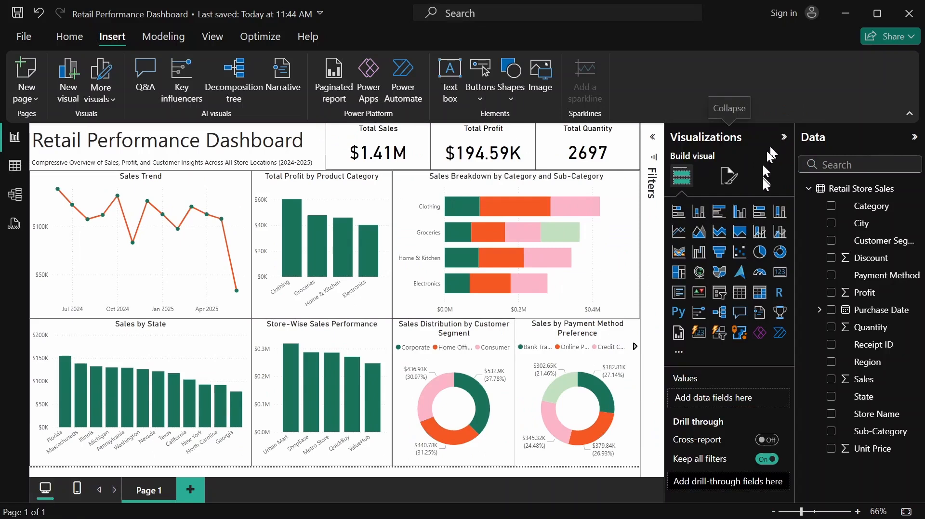
Turn off the visual border on the Total Sales, Total Profit and Total Quantity cards together
click(419, 136)
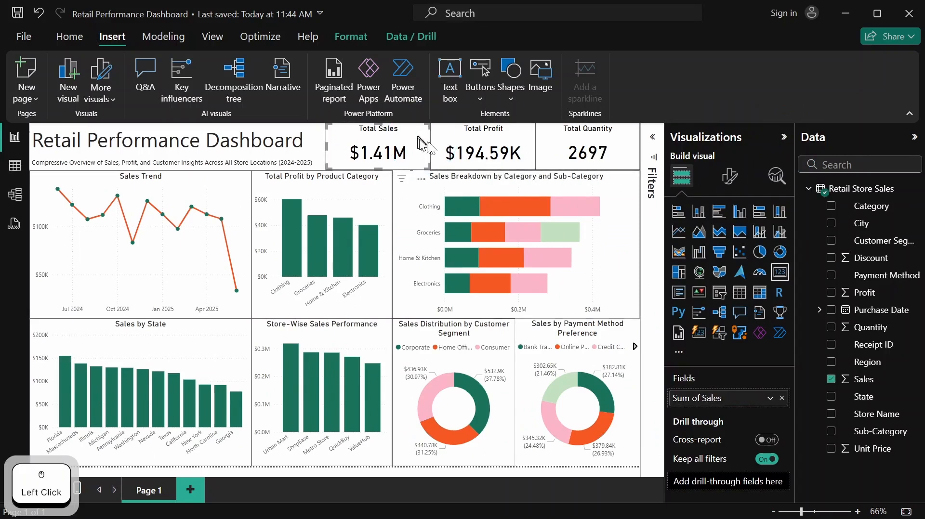
shift+click(496, 140)
shift+click(585, 145)
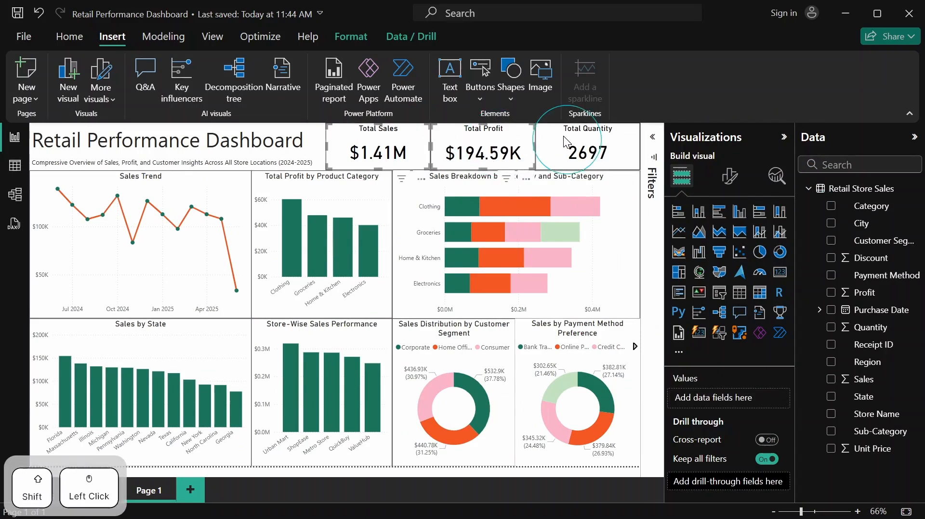
click(737, 177)
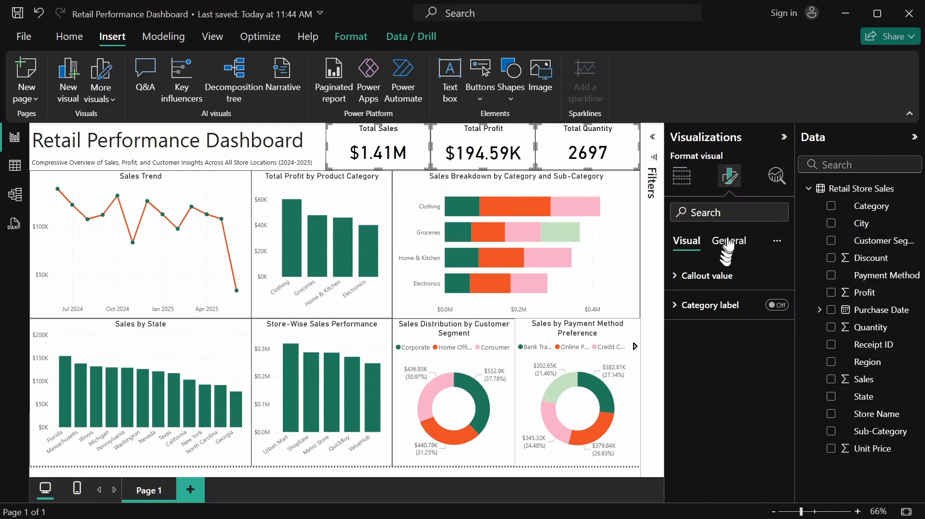
click(728, 241)
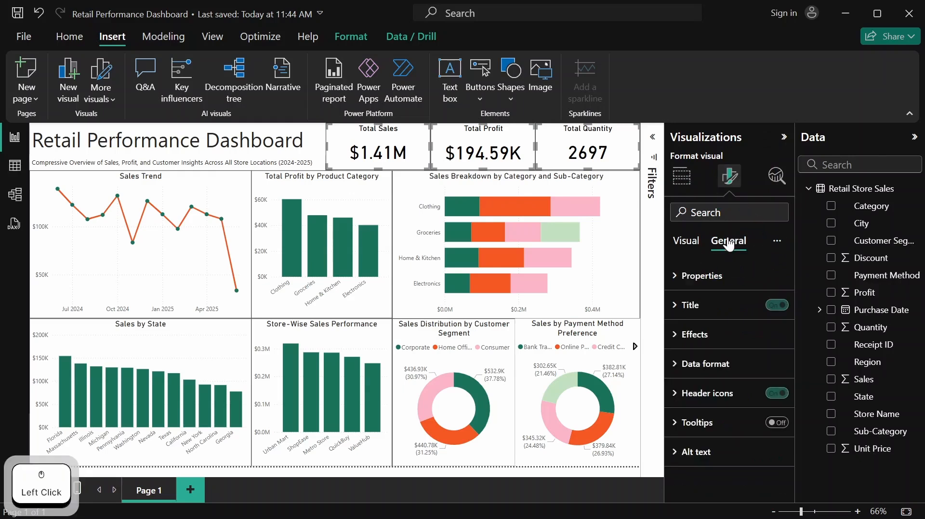
click(697, 345)
scroll(695, 353, down, 3)
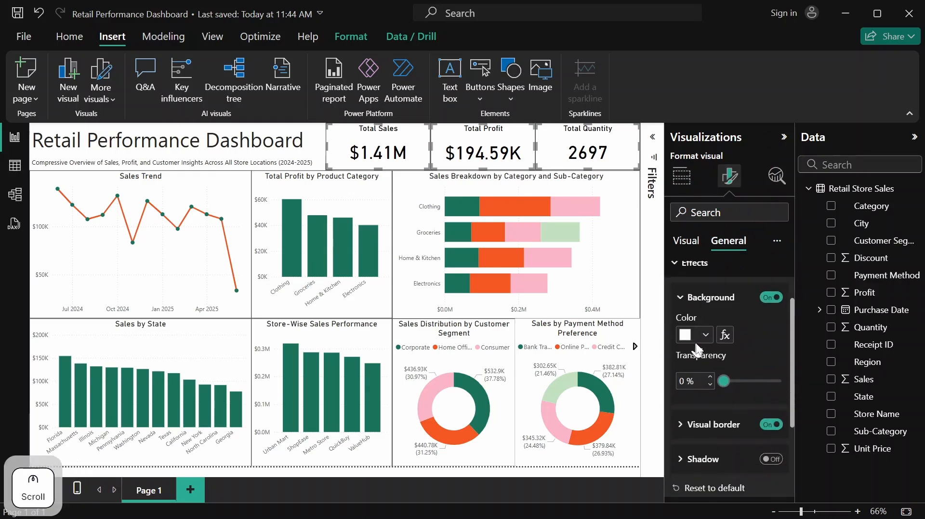
click(762, 426)
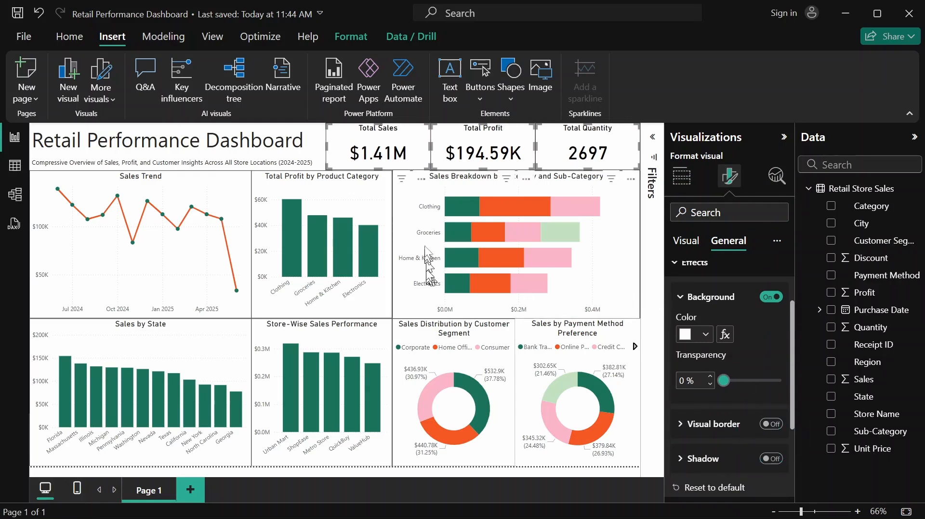
Turn off the visual border on the Total Profit by Product Category, Store-Wise Sales Performance and Sales by State charts together
click(352, 195)
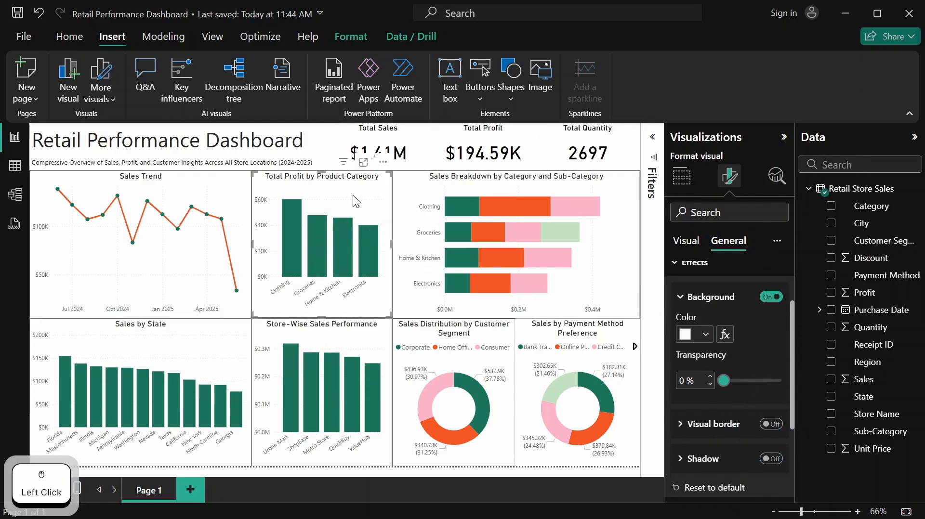
shift+click(354, 345)
shift+click(228, 350)
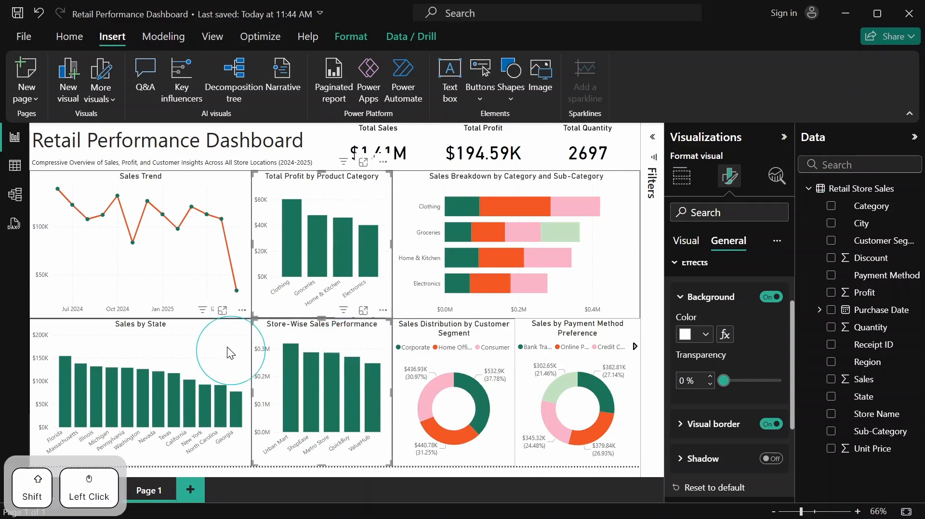
click(770, 425)
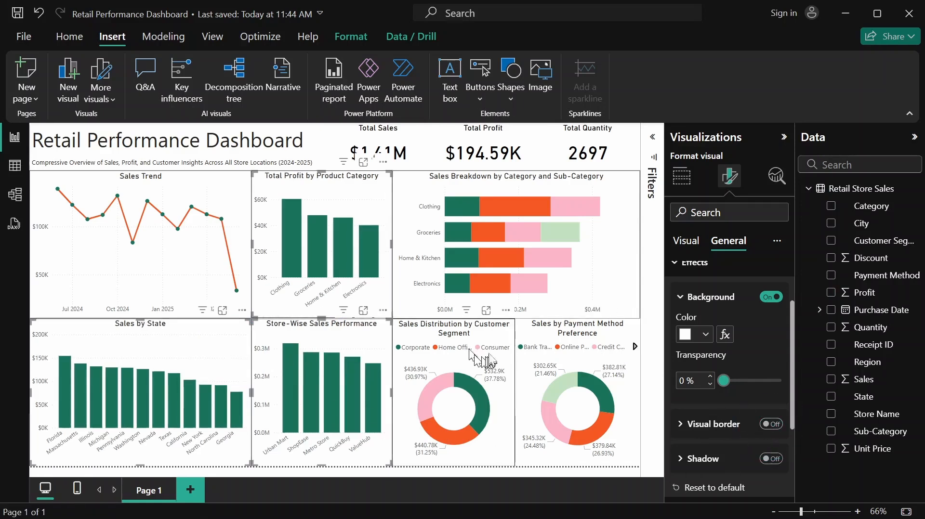
Turn off the visual border on the Sales Distribution by Customer Segment, Sales Breakdown by Category and Sub-Category, and Sales Trend charts
click(495, 330)
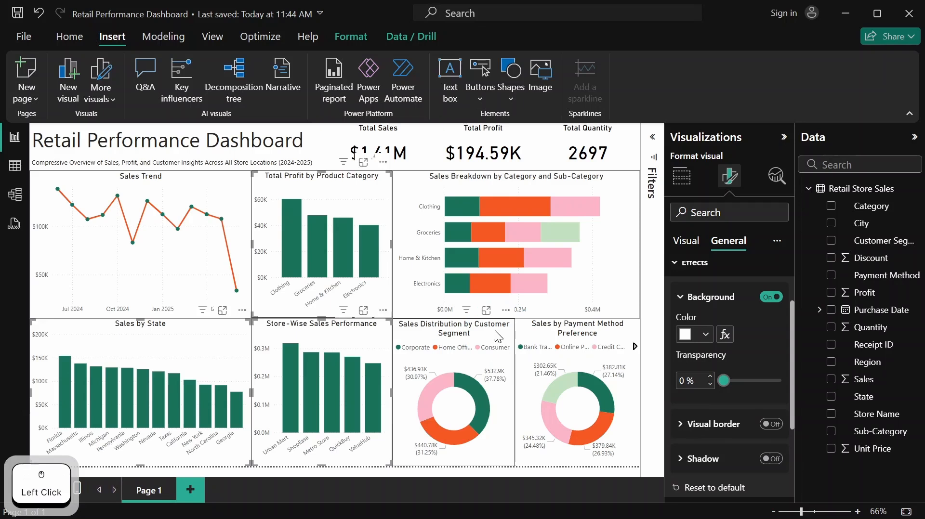
click(773, 427)
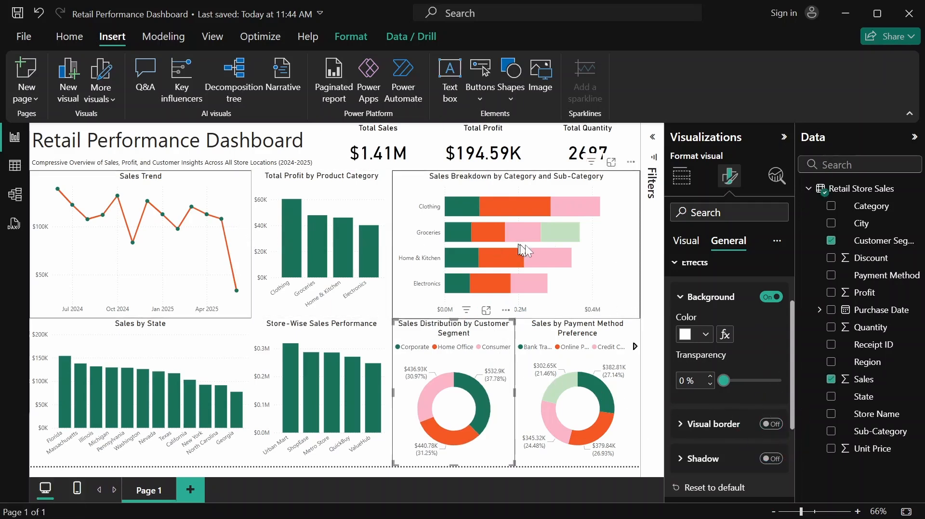
click(622, 247)
click(768, 426)
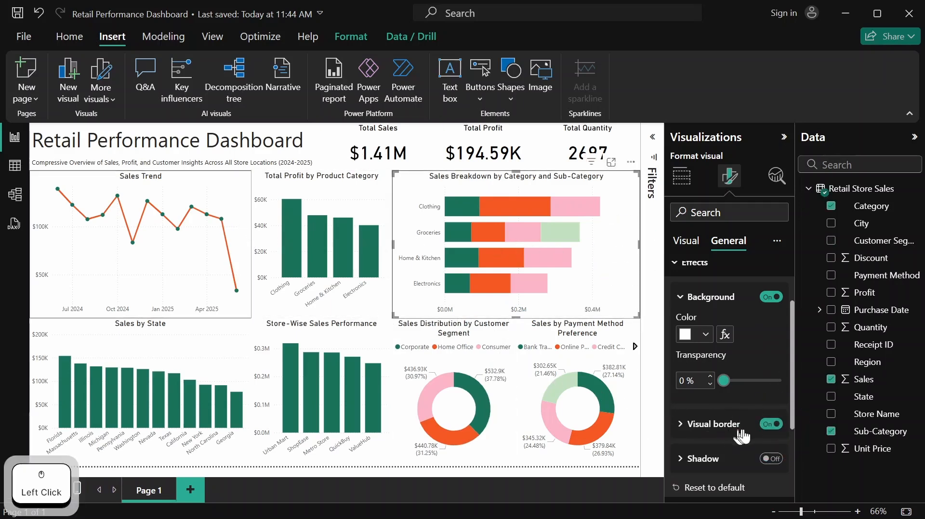
click(770, 425)
click(236, 200)
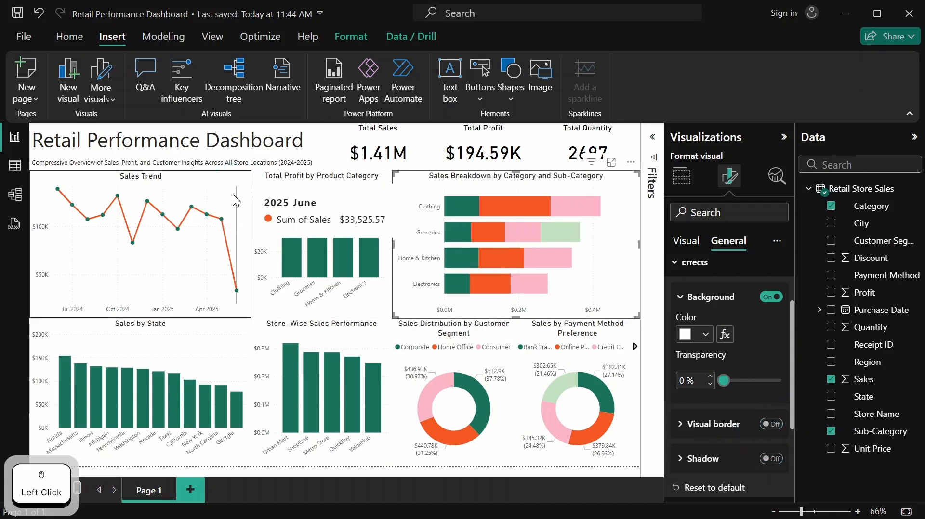
click(770, 427)
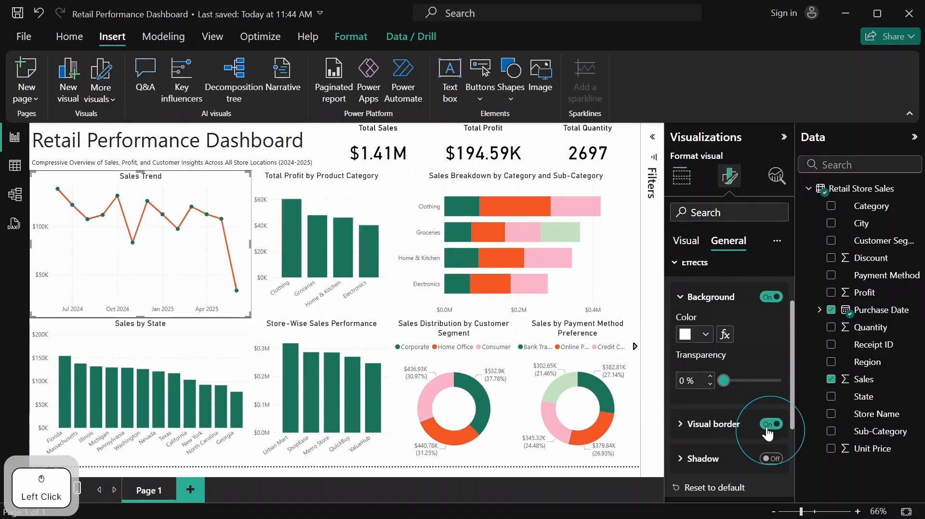
Collapse the Visualizations and Data panes and deselect the Sales Trend chart to view the clean dashboard
click(784, 136)
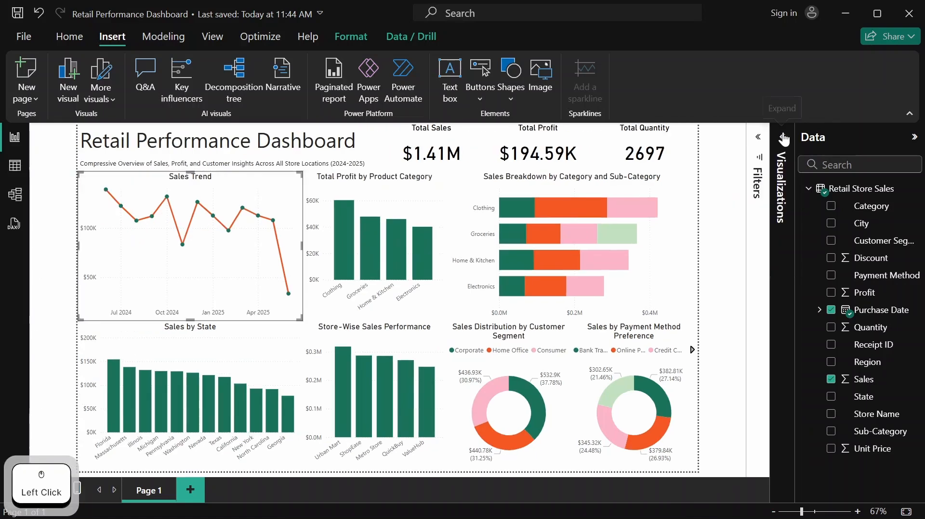
click(914, 136)
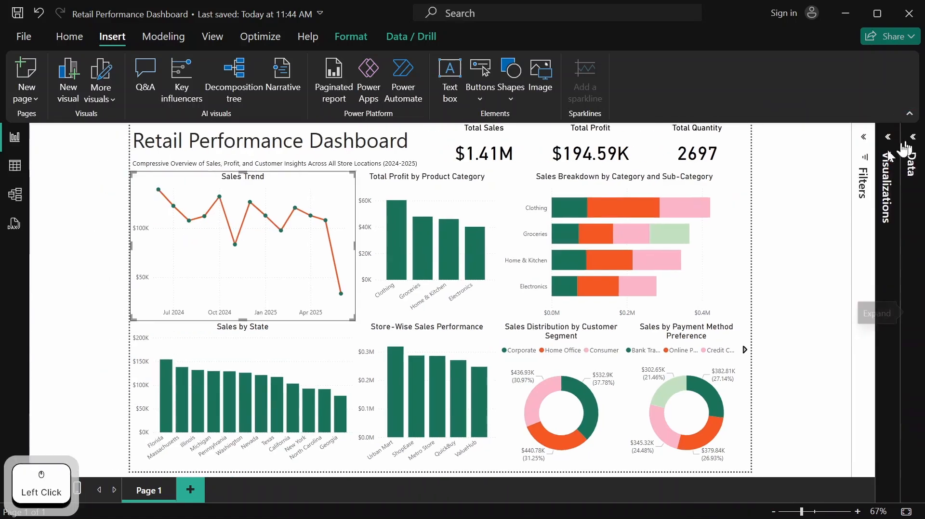
click(776, 203)
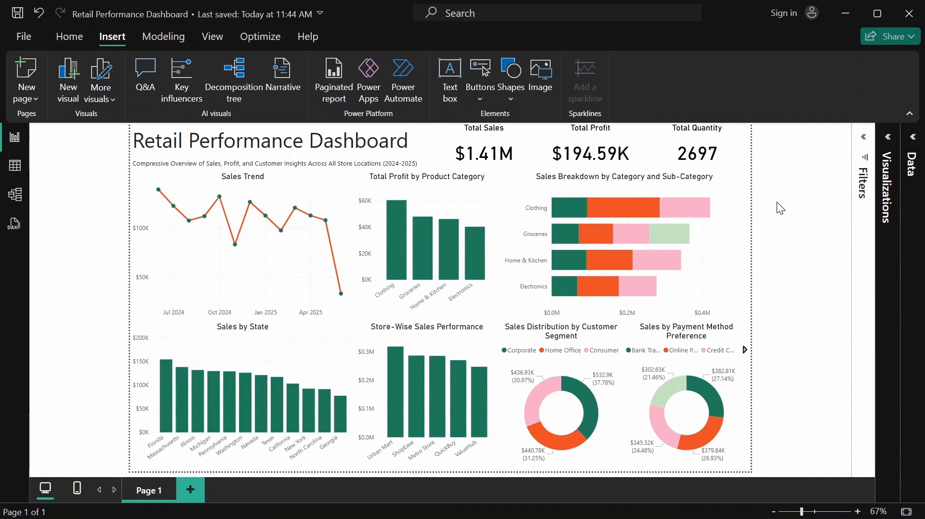